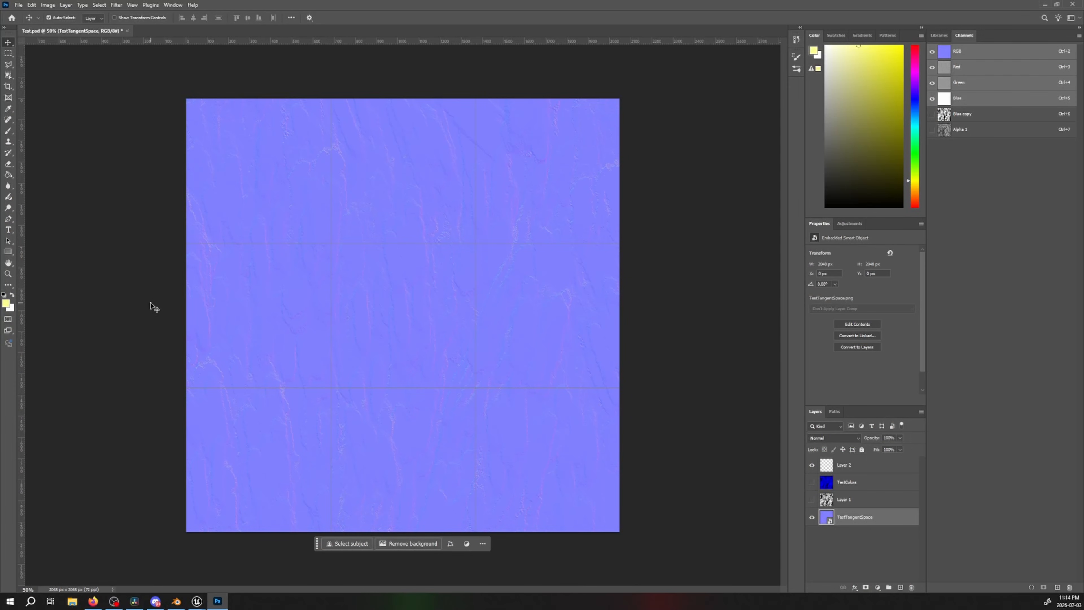
Switch to the browser and read how the stylized paint shader article packs maps into the texture channels
click(94, 602)
click(30, 4)
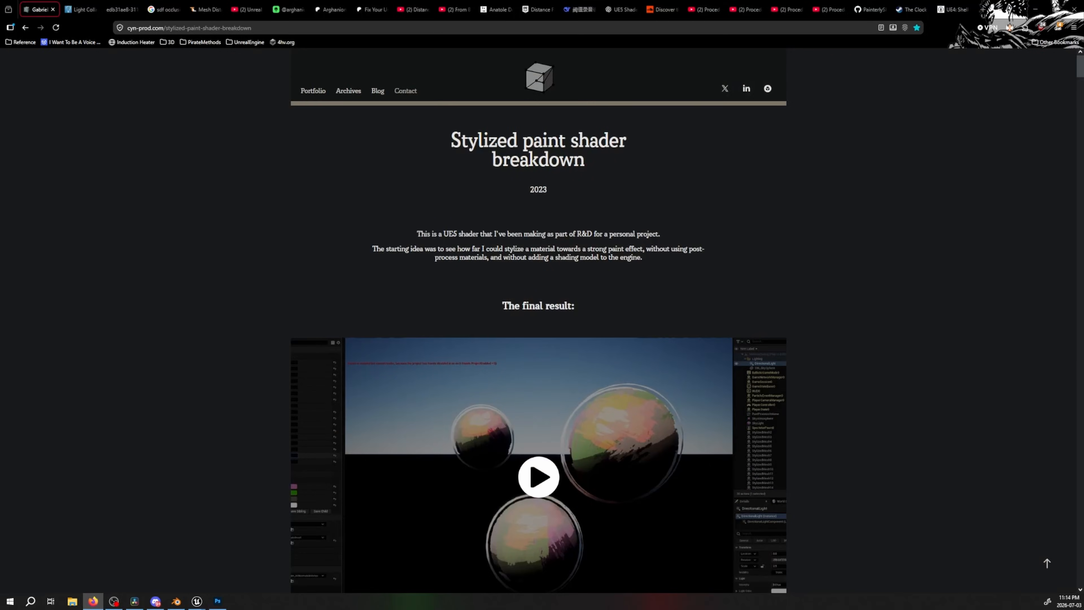
scroll(552, 315, down, 15)
scroll(542, 259, down, 3)
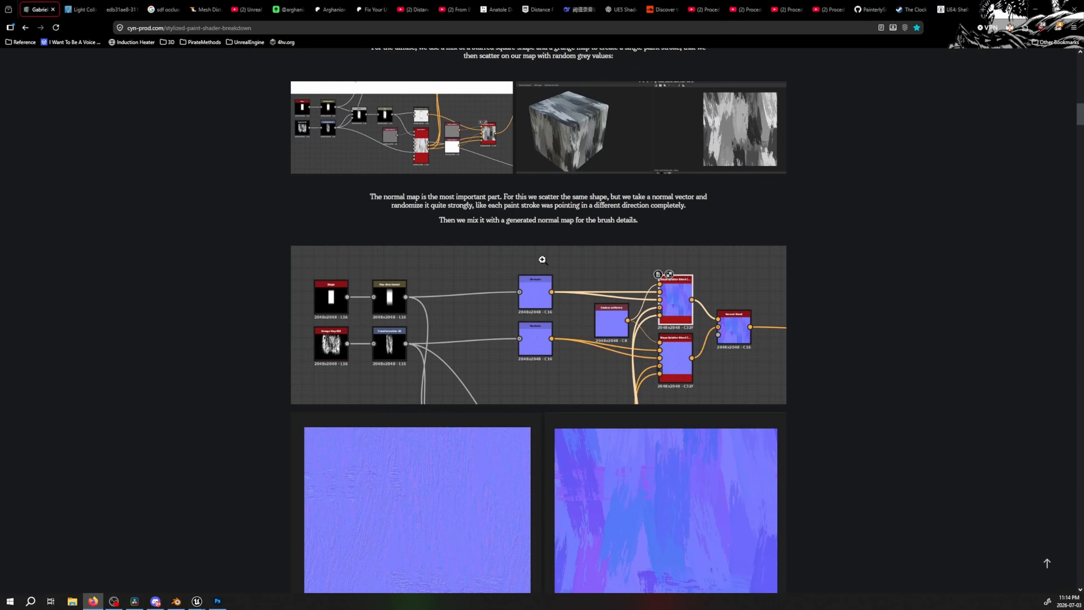
scroll(540, 258, up, 3)
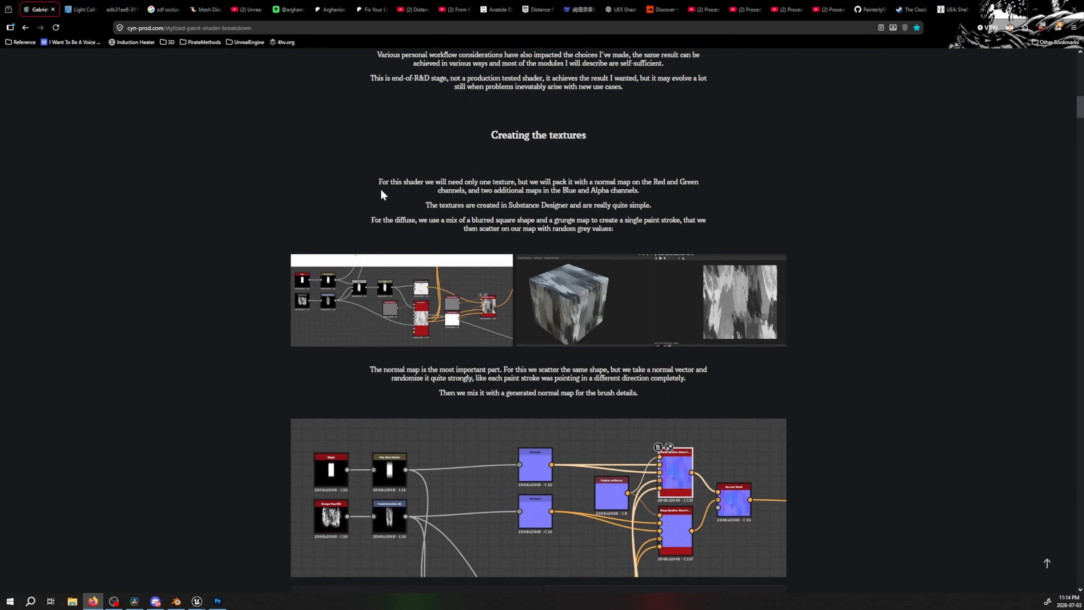
drag(382, 194, 680, 236)
drag(654, 182, 732, 206)
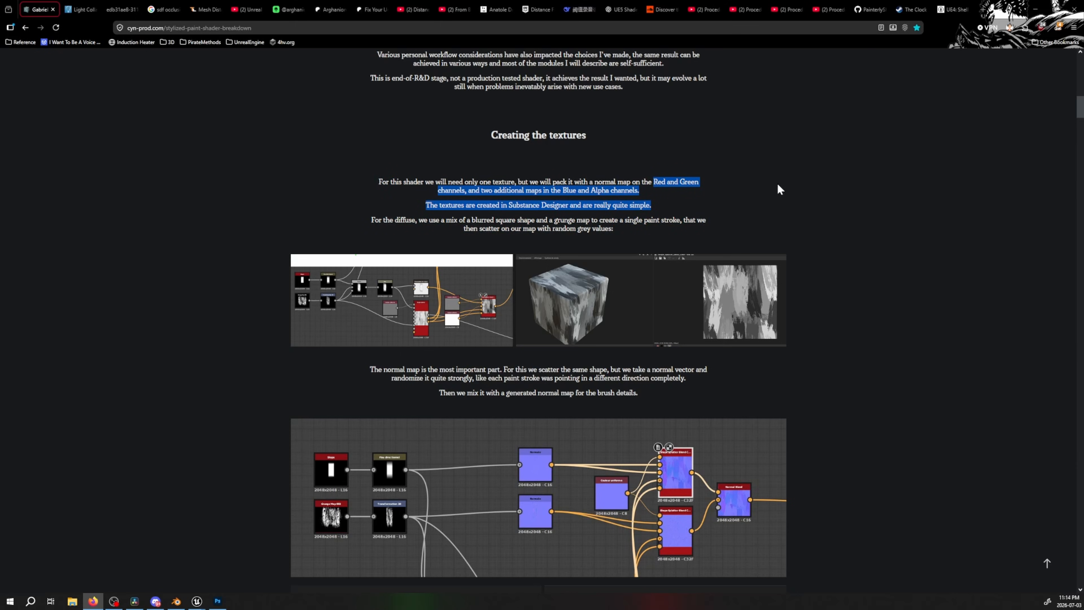
View the article's secondary brush stroke mask image enlarged, and return to the page
scroll(632, 252, down, 4)
scroll(615, 231, up, 3)
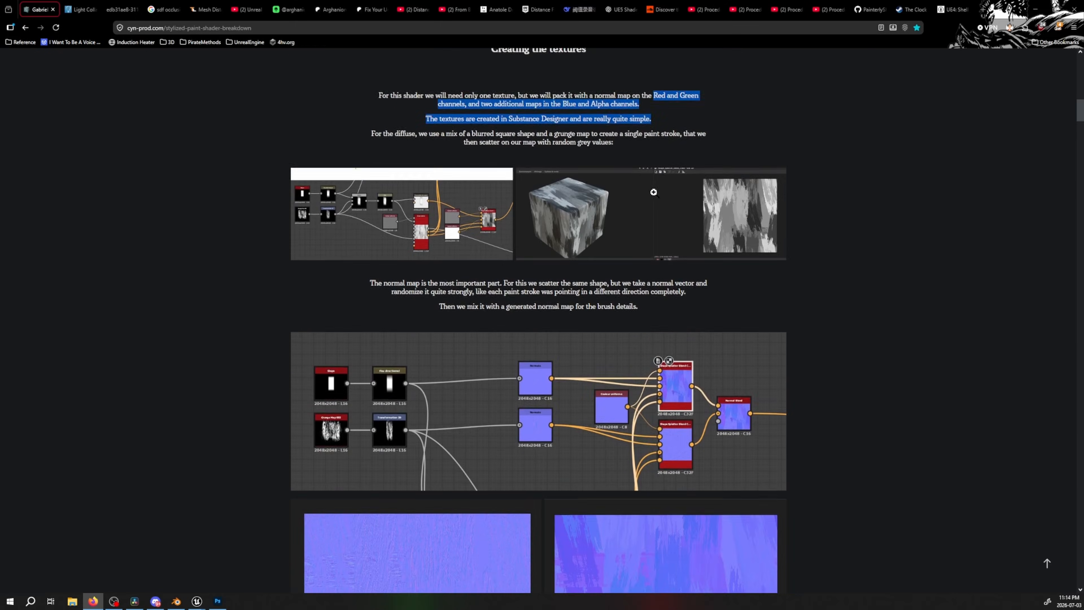
scroll(601, 254, down, 10)
click(721, 303)
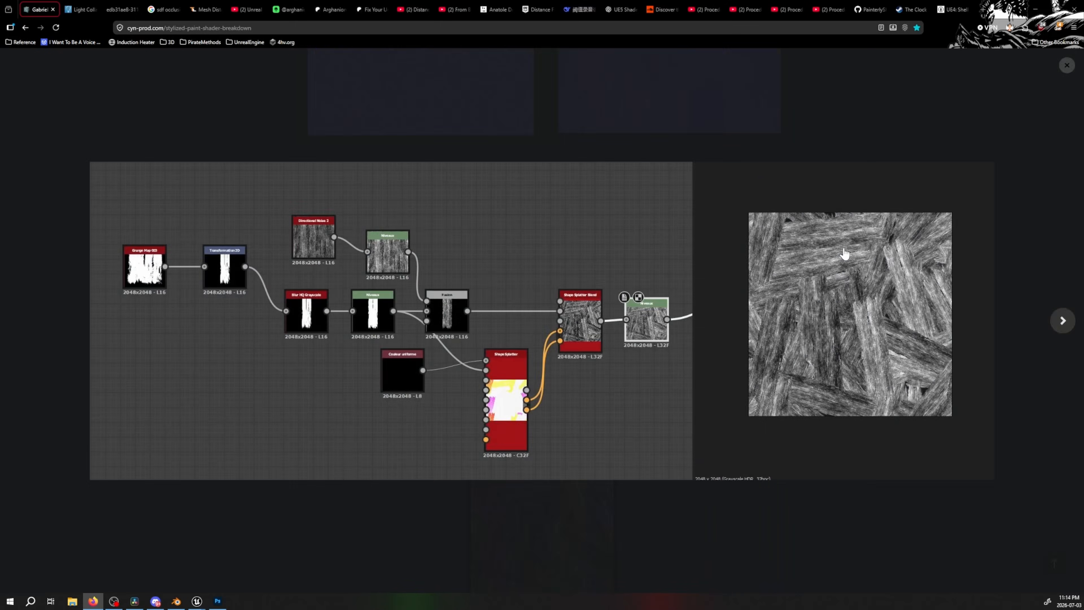
click(1068, 65)
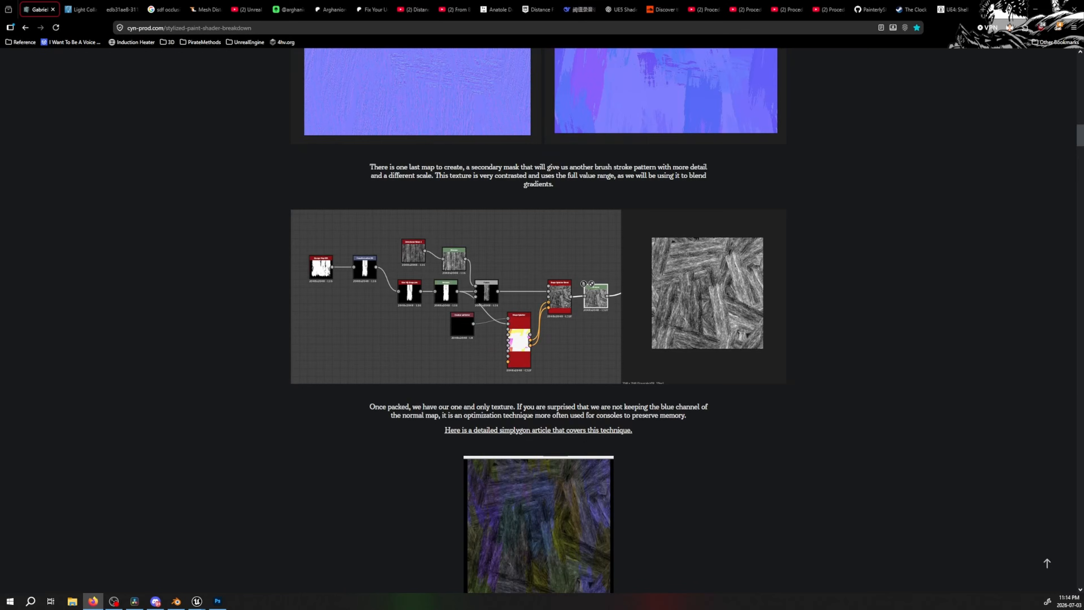
Switch to Photoshop and try adding an empty alpha channel to Test.psd
click(218, 601)
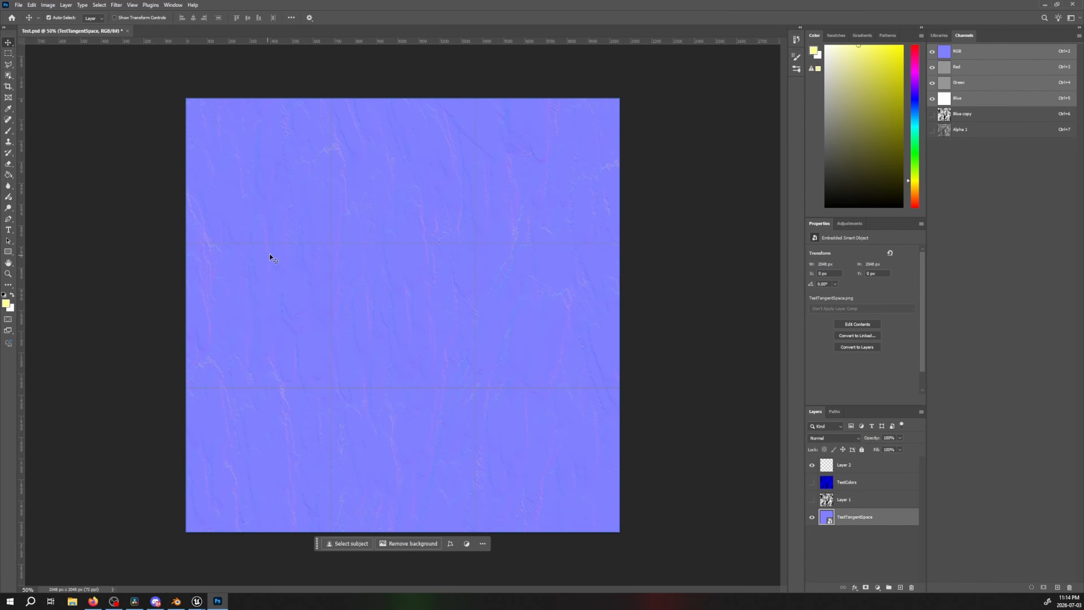
right_click(976, 164)
click(959, 162)
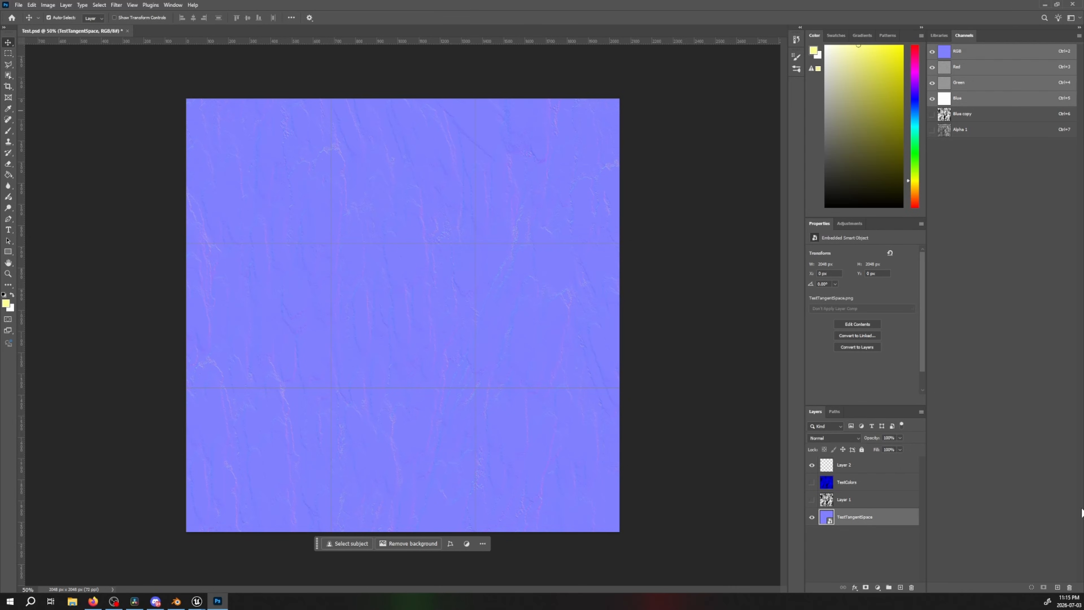
click(1061, 589)
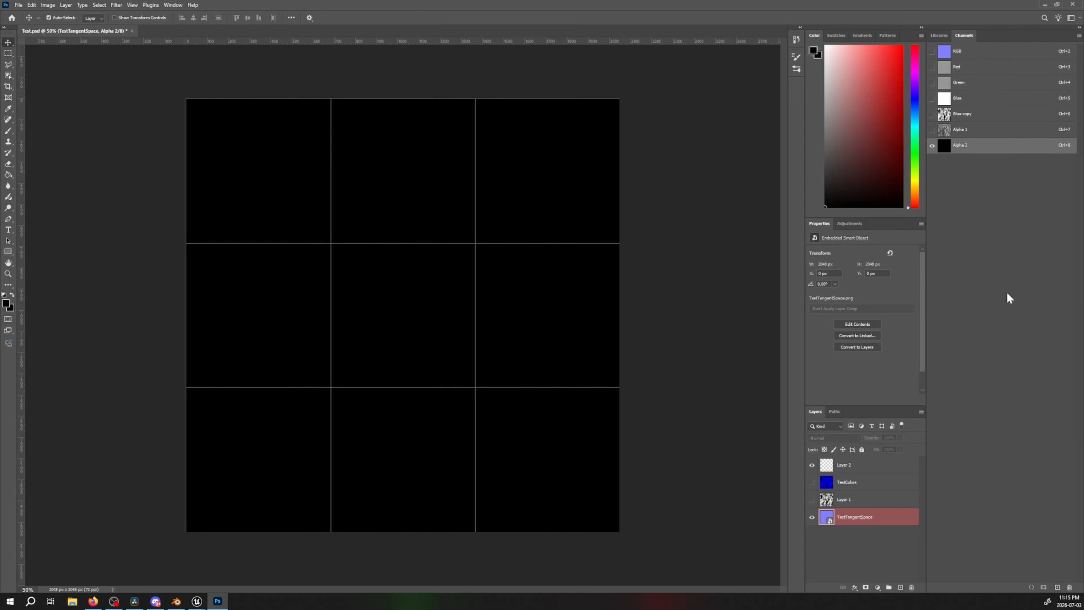
key(ctrl+z)
Inspect the Alpha 1 and Blue channels individually, and return to the RGB composite
click(934, 130)
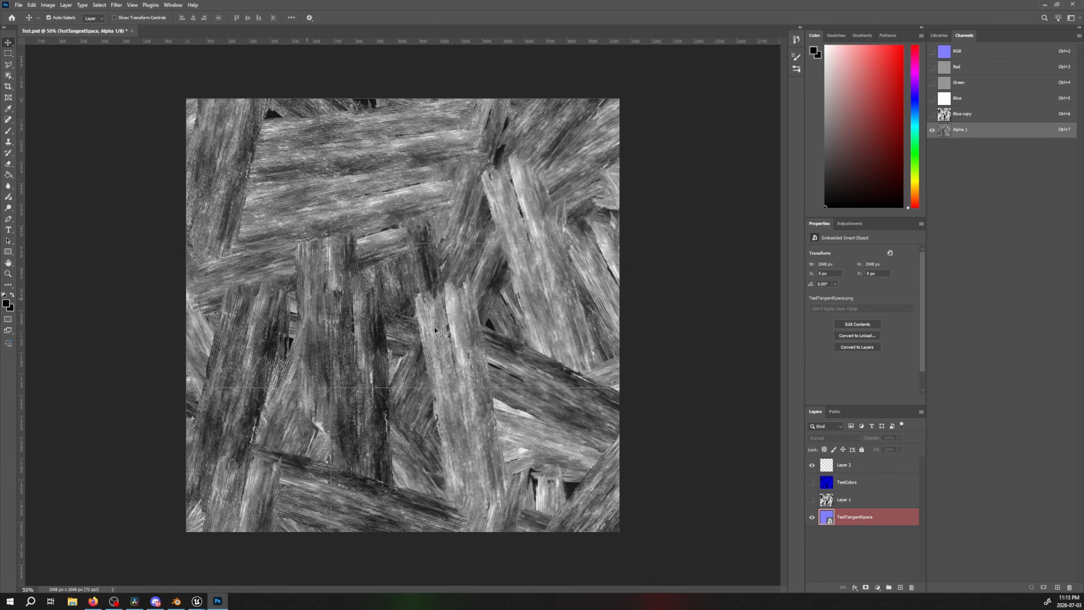
click(965, 99)
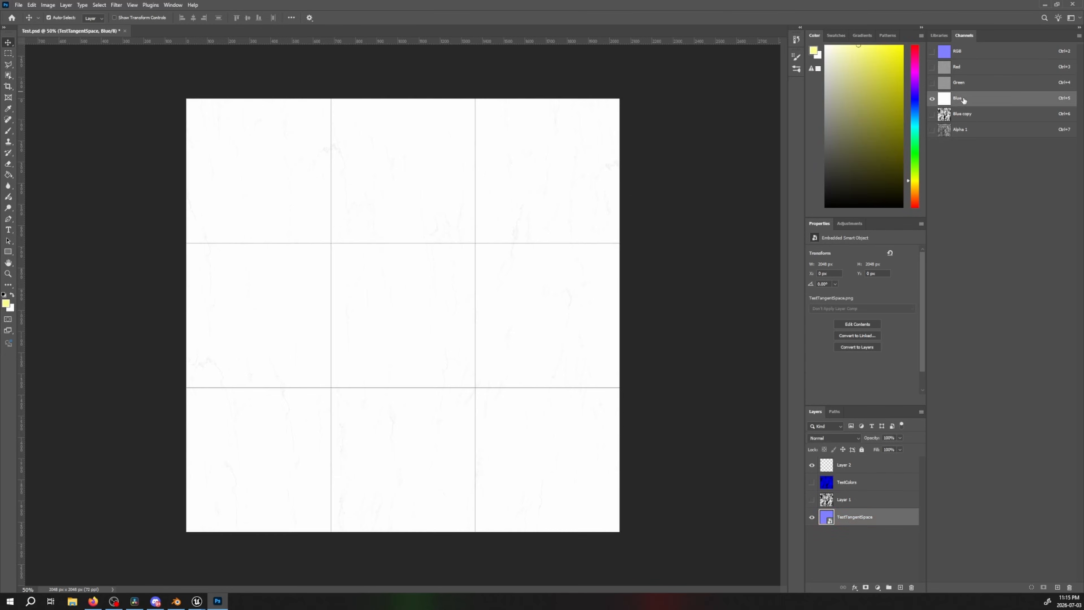
click(948, 55)
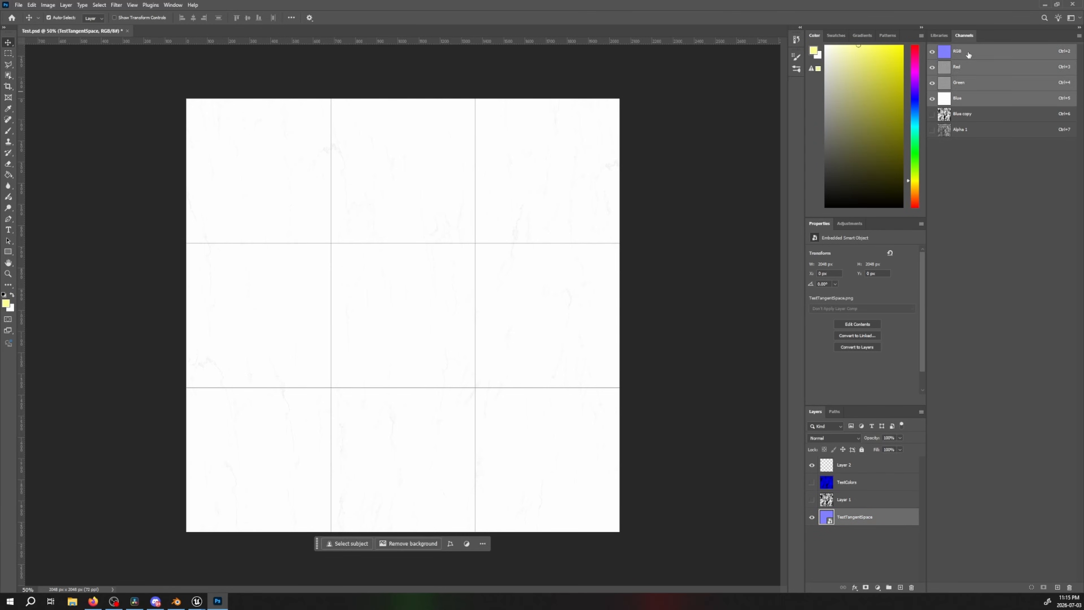
Show the TestColors layer to inspect its blue paint strokes, and hide it again
click(826, 490)
click(812, 483)
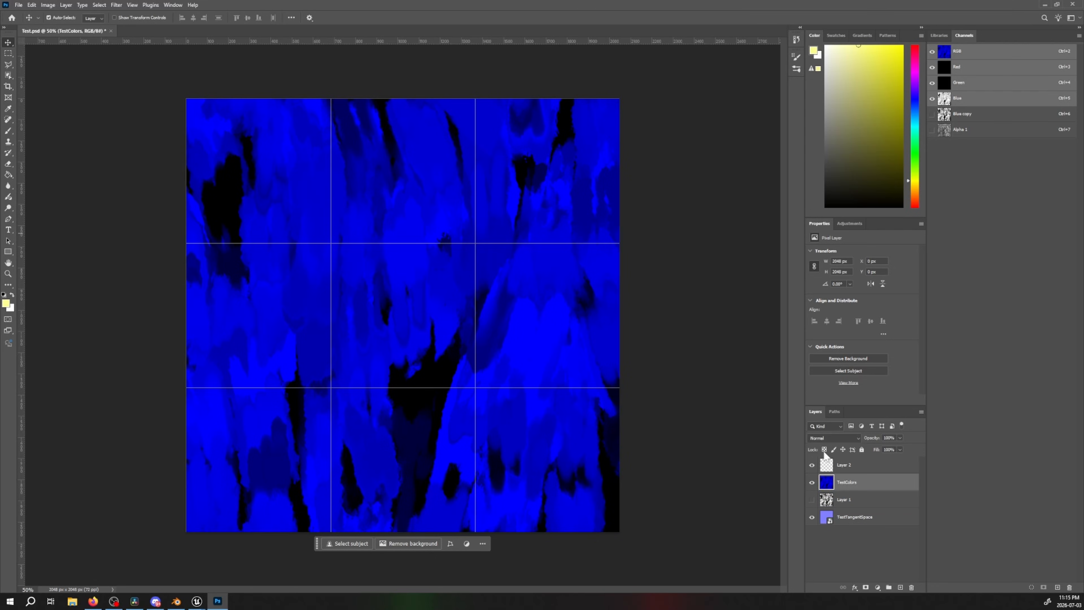
click(812, 482)
Switch to the TestMaterial window in Unreal and look over the DiffusePaintUpscaled, MaleTestTangentSpace and PackedTexture assets in the project content
mouse_move(197, 600)
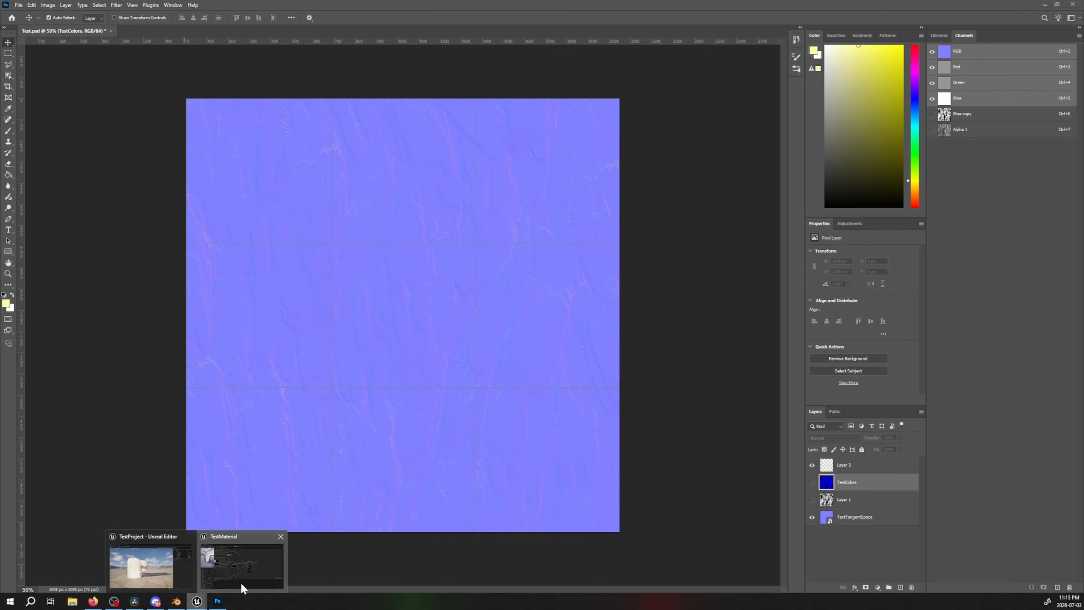
click(242, 589)
key(ctrl+space)
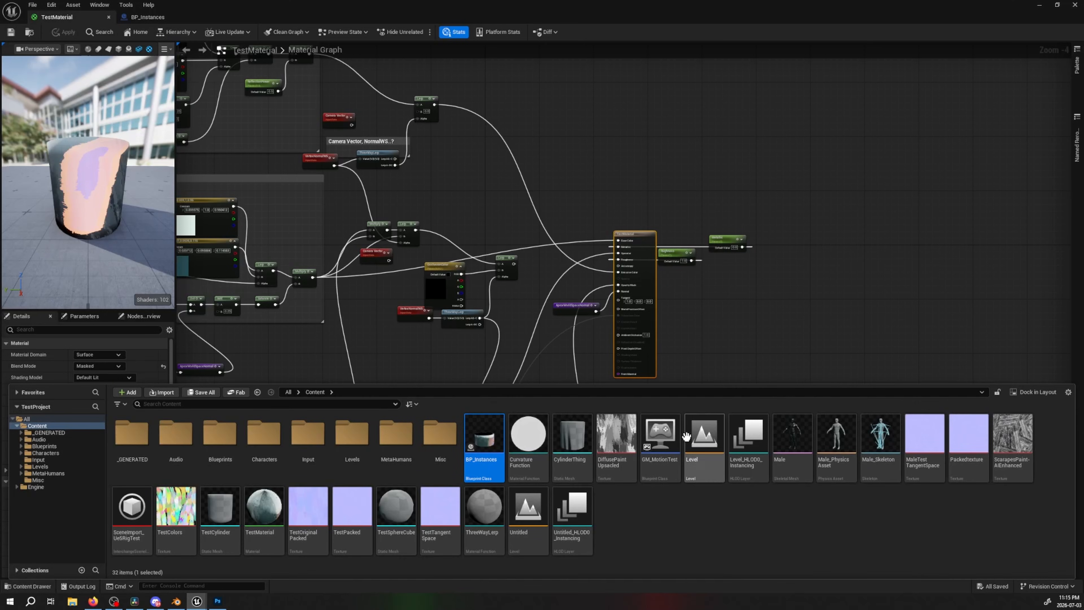
click(623, 455)
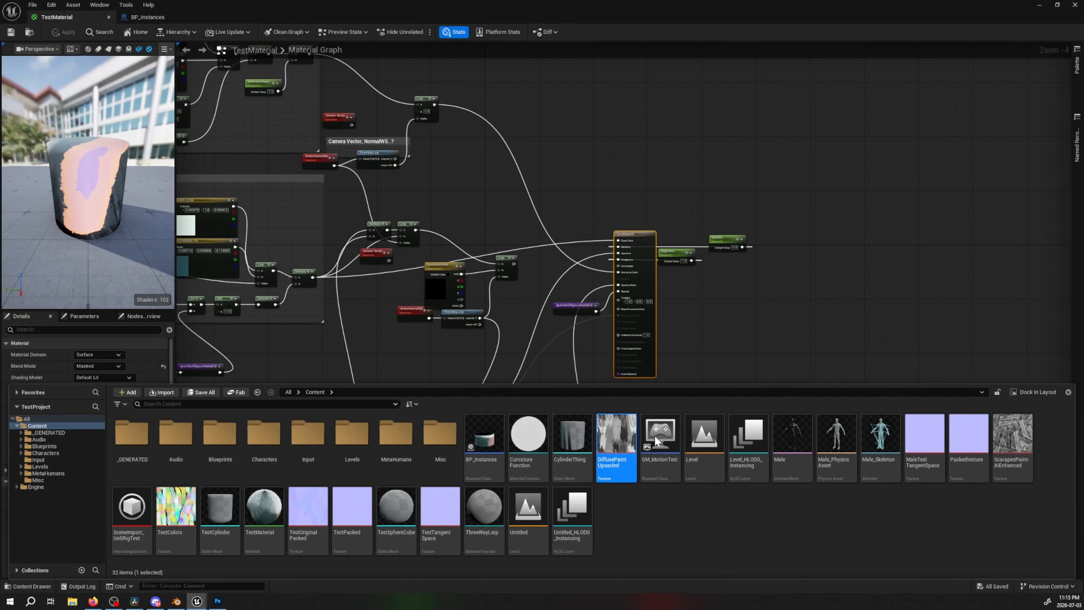
click(929, 438)
click(968, 438)
Return to Photoshop and quit it without saving the changes to Test.psd
click(93, 601)
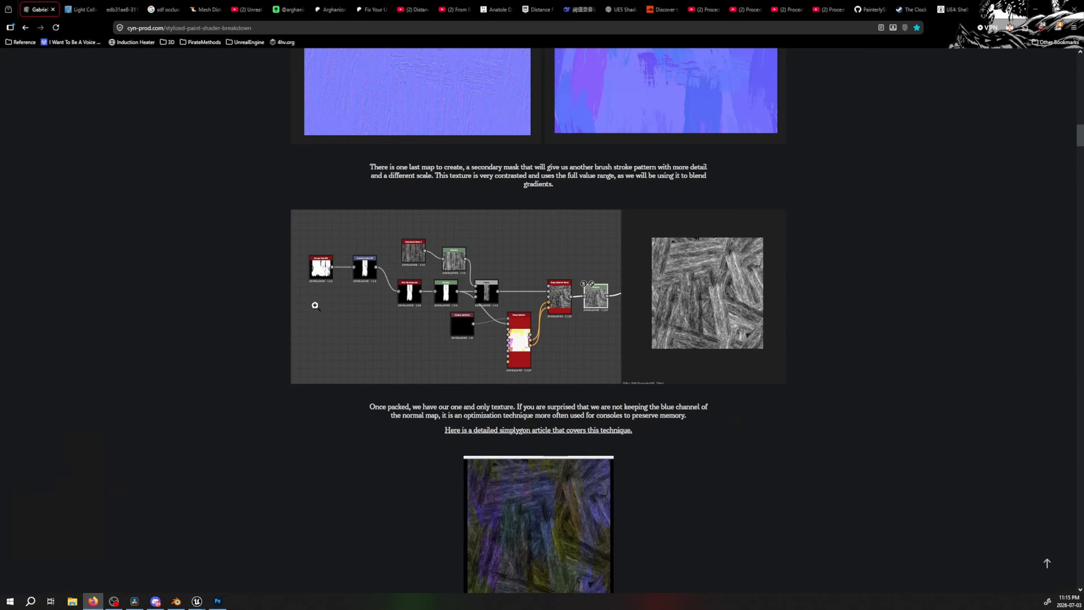
click(191, 605)
click(177, 604)
click(215, 607)
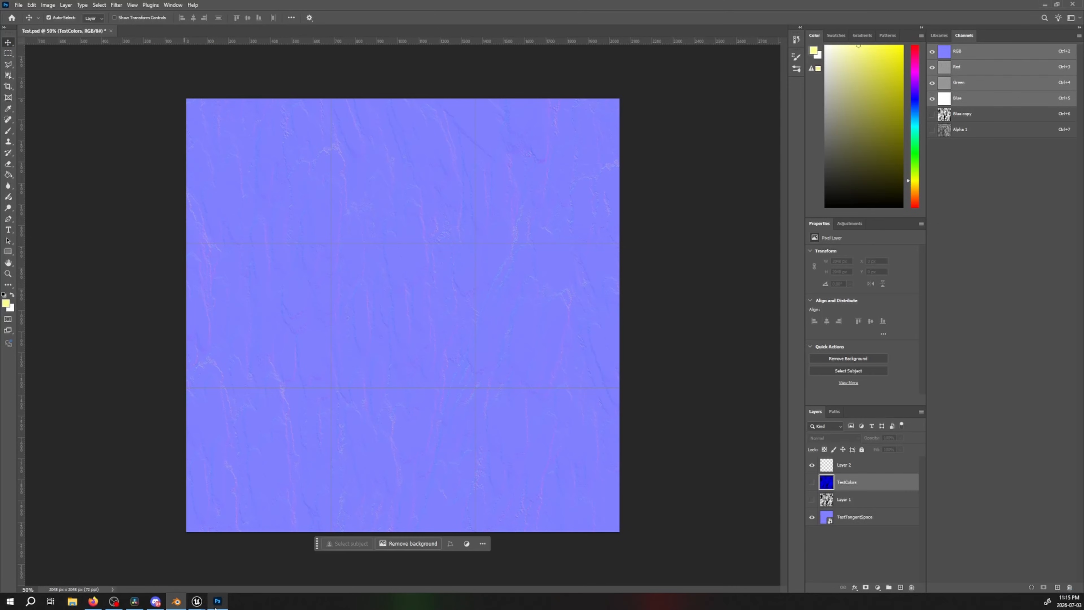
click(460, 277)
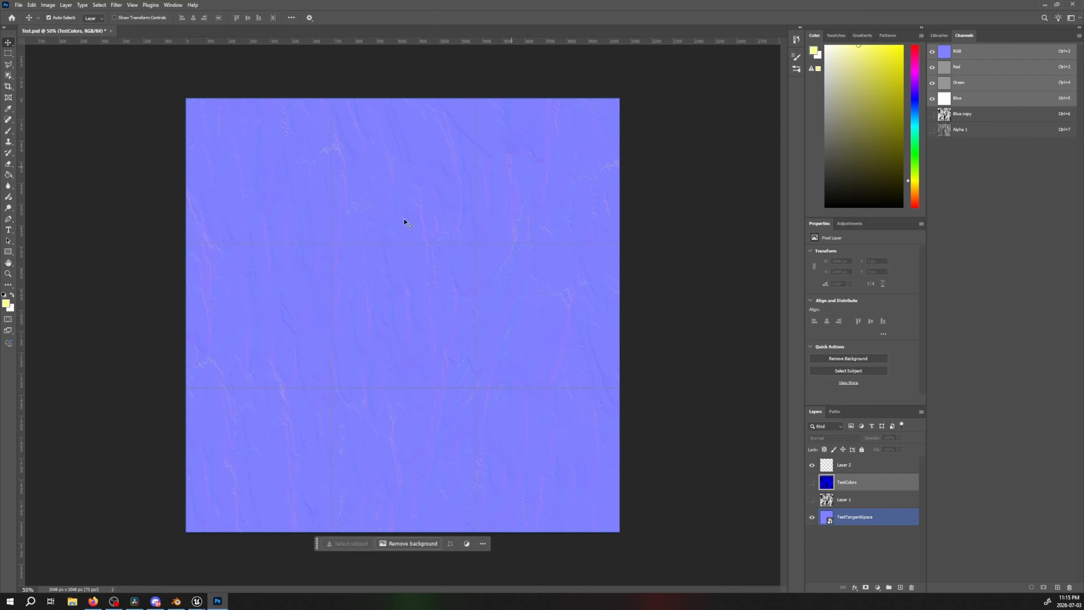
click(1072, 4)
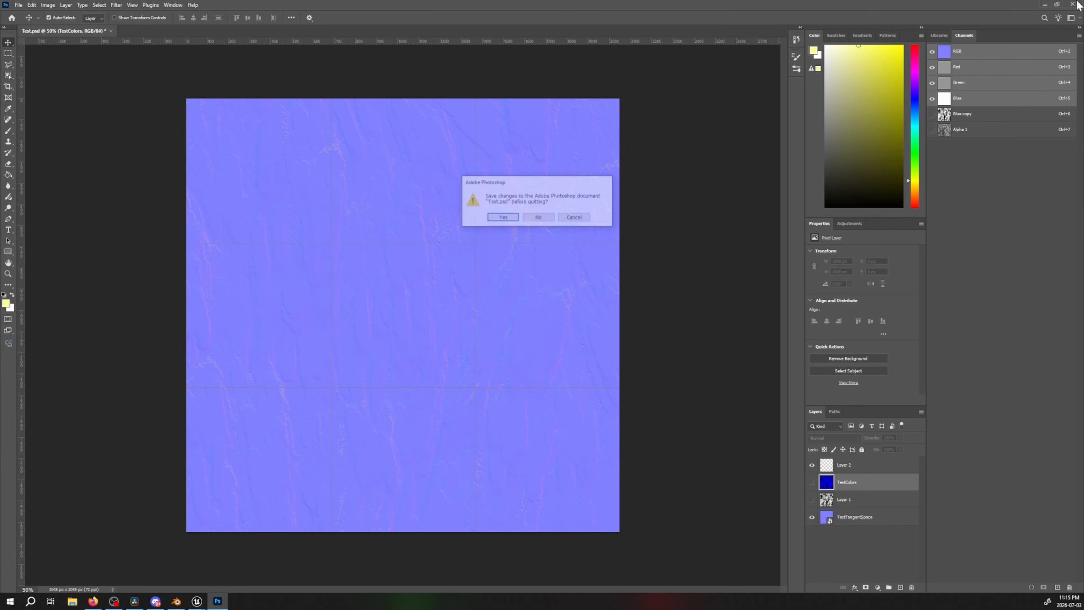
click(539, 218)
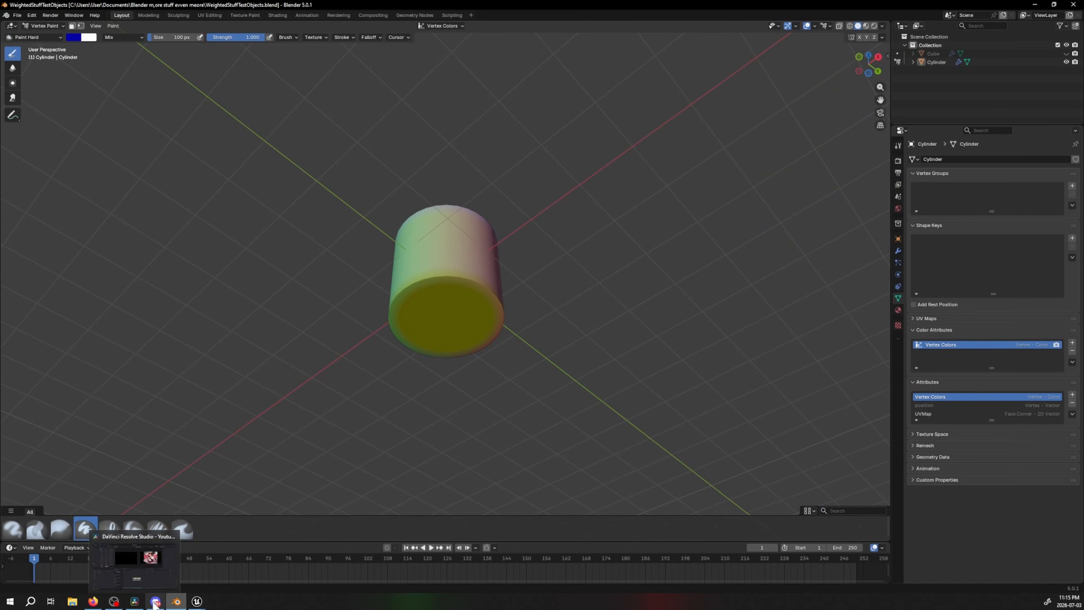
Switch to the browser and read the article's section on using BumpOffset for the toon diffuse
click(196, 601)
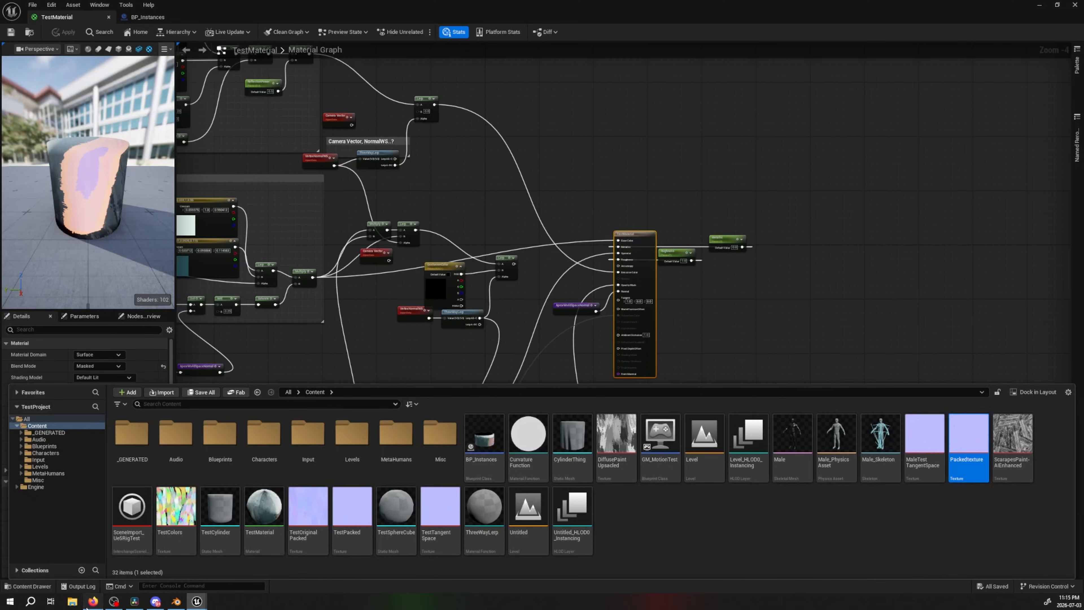
click(93, 601)
scroll(582, 337, down, 1)
scroll(582, 338, down, 10)
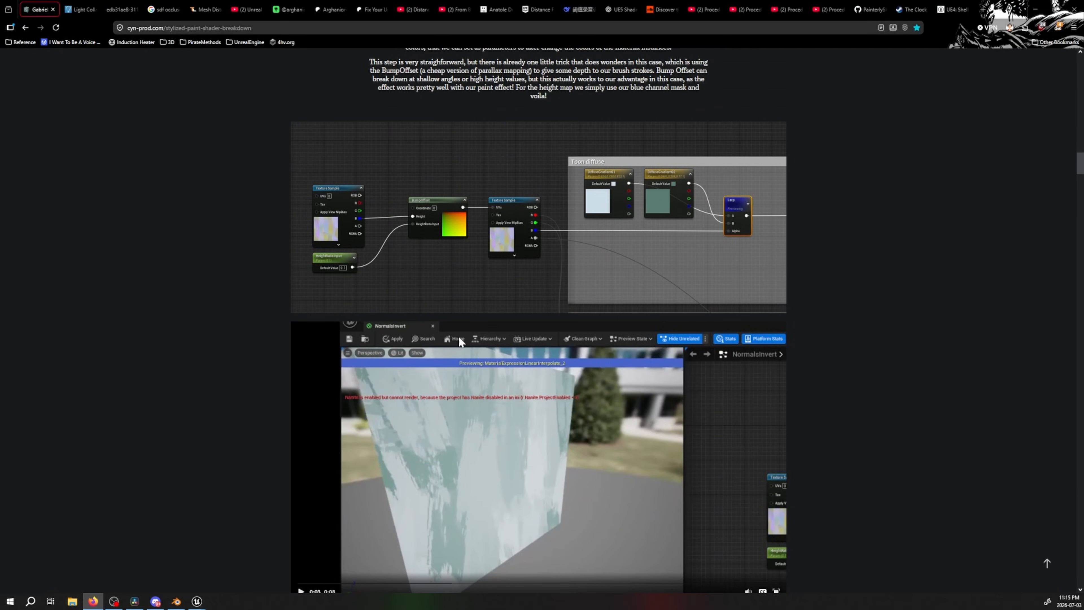
scroll(459, 342, down, 3)
scroll(555, 239, up, 1)
scroll(641, 162, up, 2)
Switch back to the Unreal material graph and nudge the diffuse Texture Sample node slightly toward the Toon Diffuse group
click(177, 601)
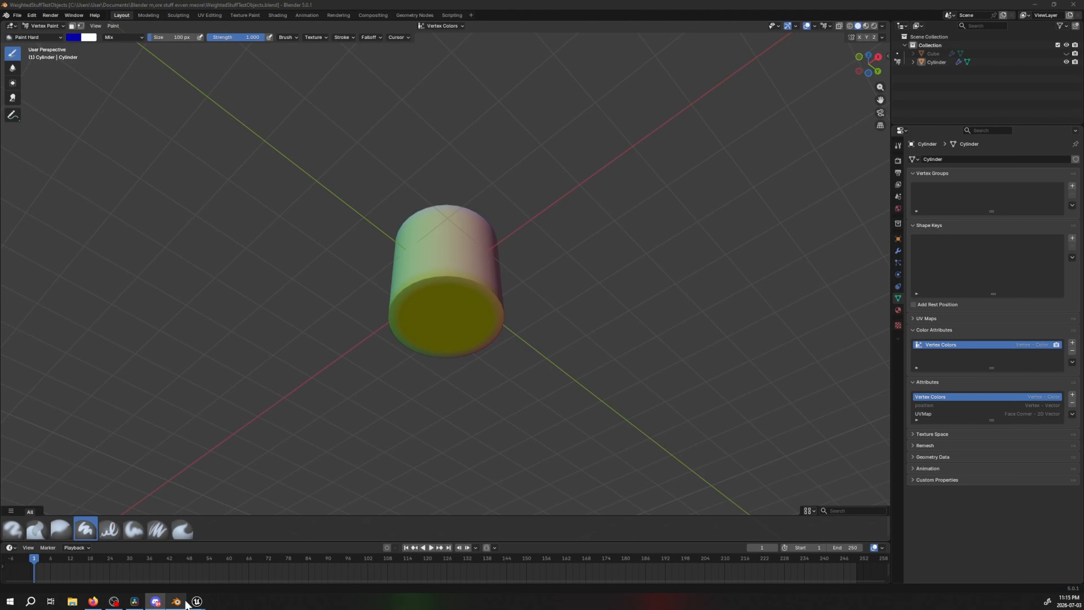
click(201, 602)
right_drag(353, 314, 647, 281)
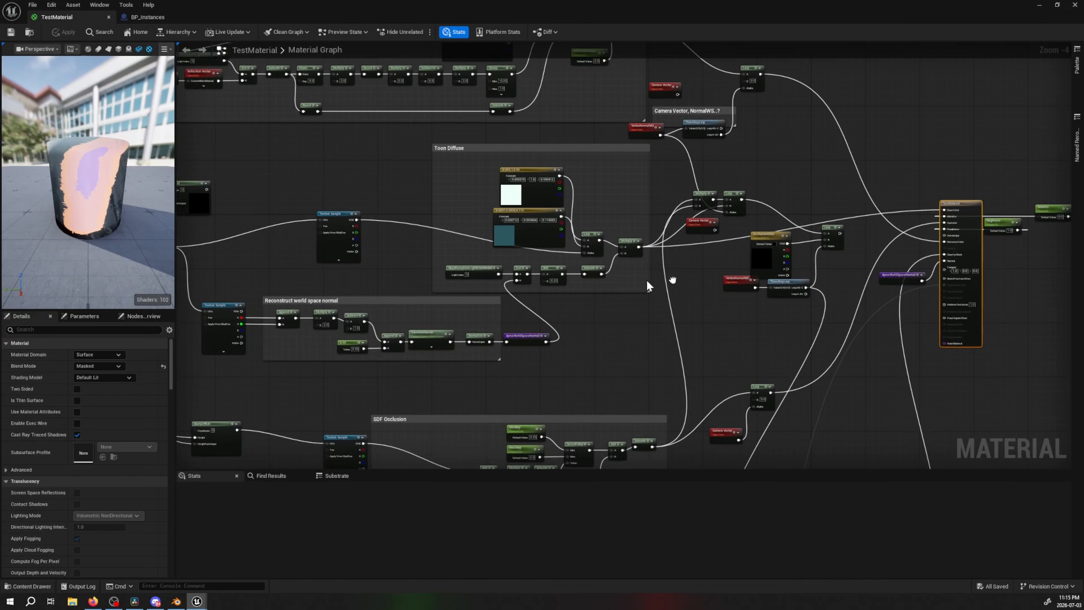
scroll(615, 268, up, 3)
right_drag(466, 227, 733, 273)
right_drag(428, 294, 772, 304)
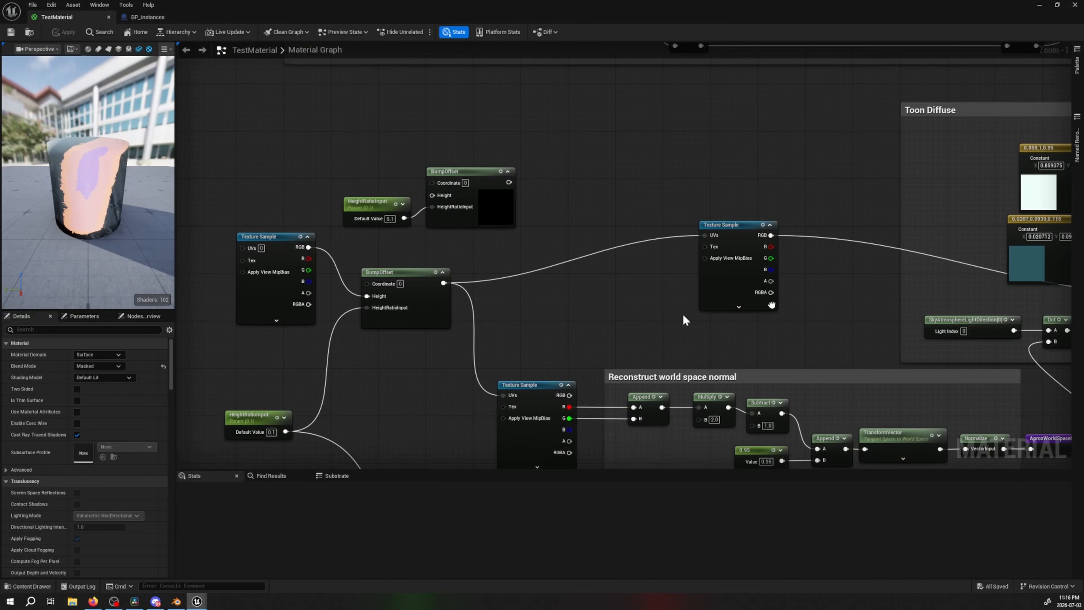
right_drag(605, 309, 354, 305)
right_drag(416, 276, 439, 271)
drag(506, 223, 524, 249)
drag(559, 296, 602, 294)
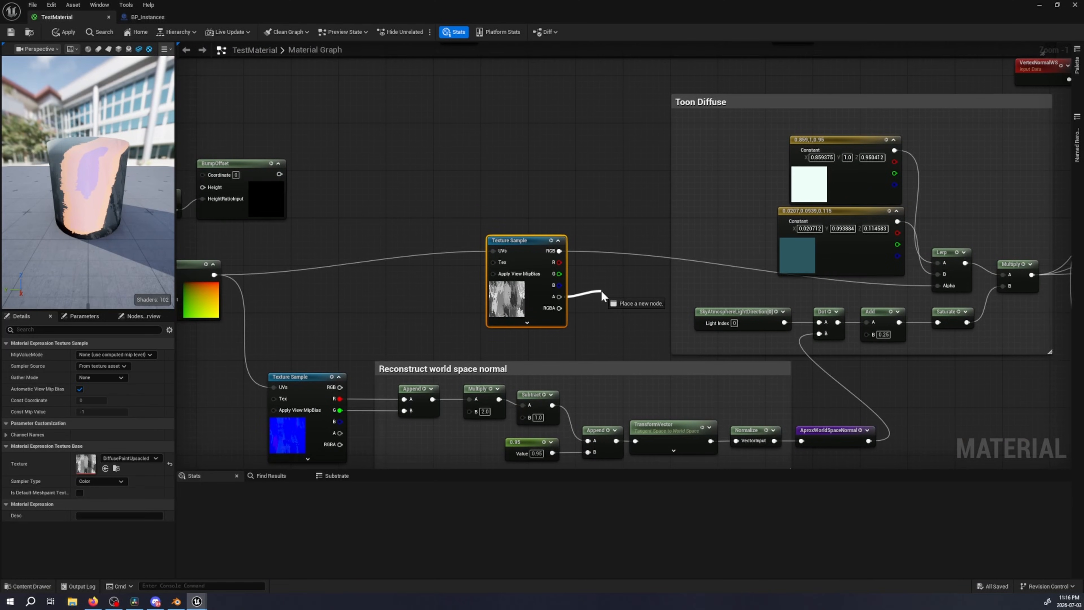
right_drag(457, 302, 628, 295)
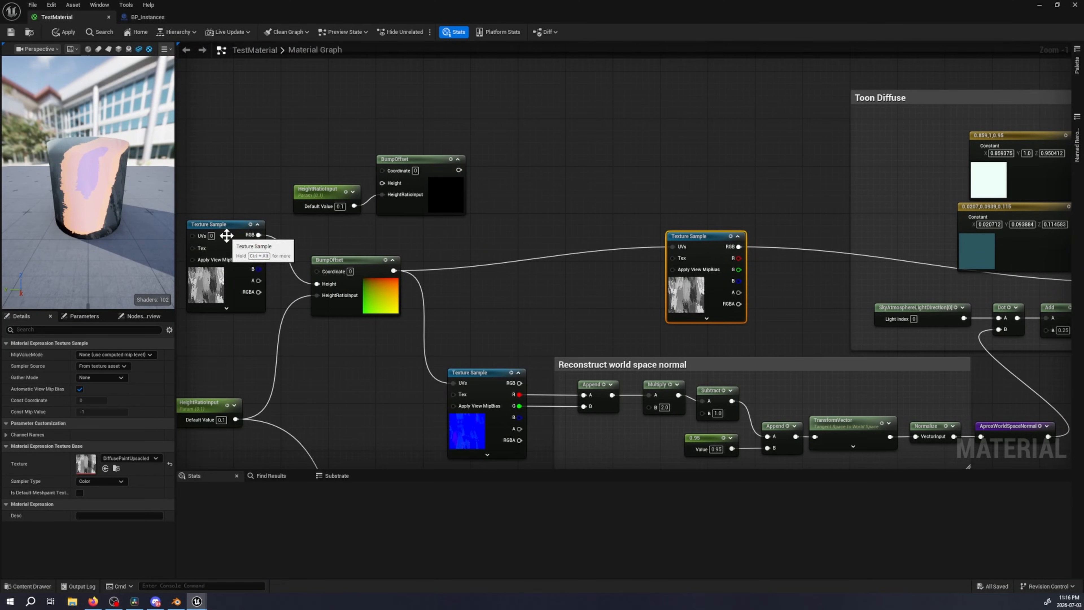
Select the Texture Sample that feeds the BumpOffset height and review how the two nodes are connected
click(218, 232)
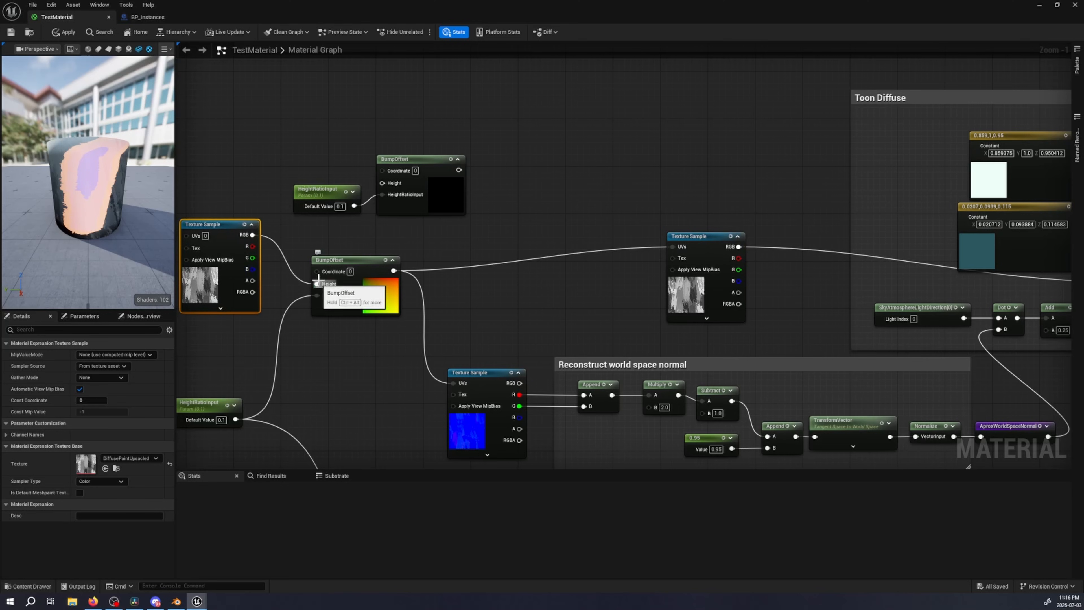
right_drag(316, 378, 366, 353)
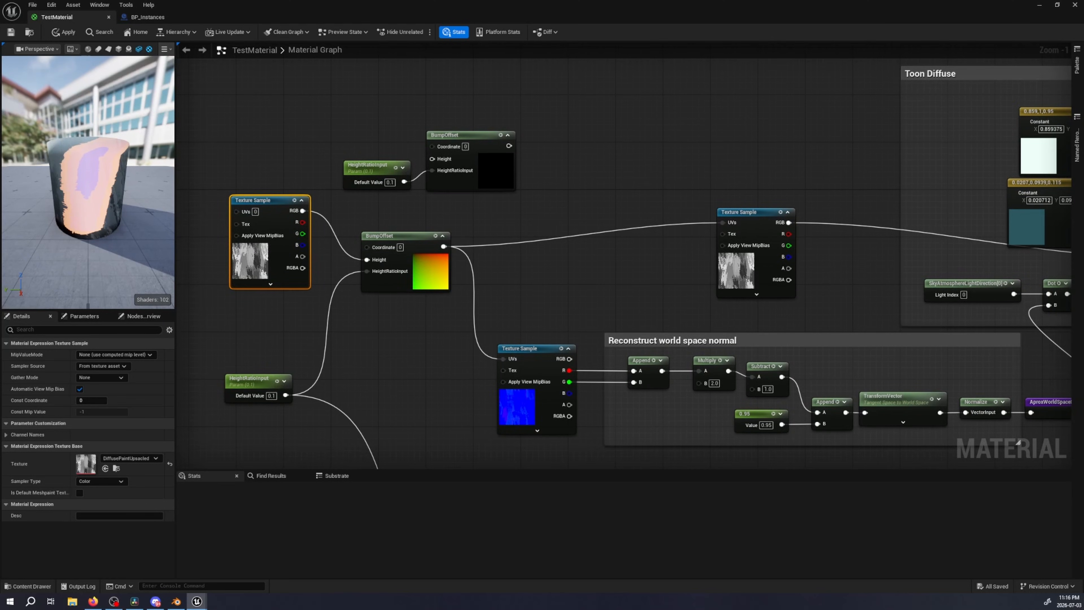
right_drag(406, 213, 385, 289)
click(457, 215)
Preview the final Multiply node of the Toon Diffuse group on the cylinder
right_drag(926, 379, 458, 365)
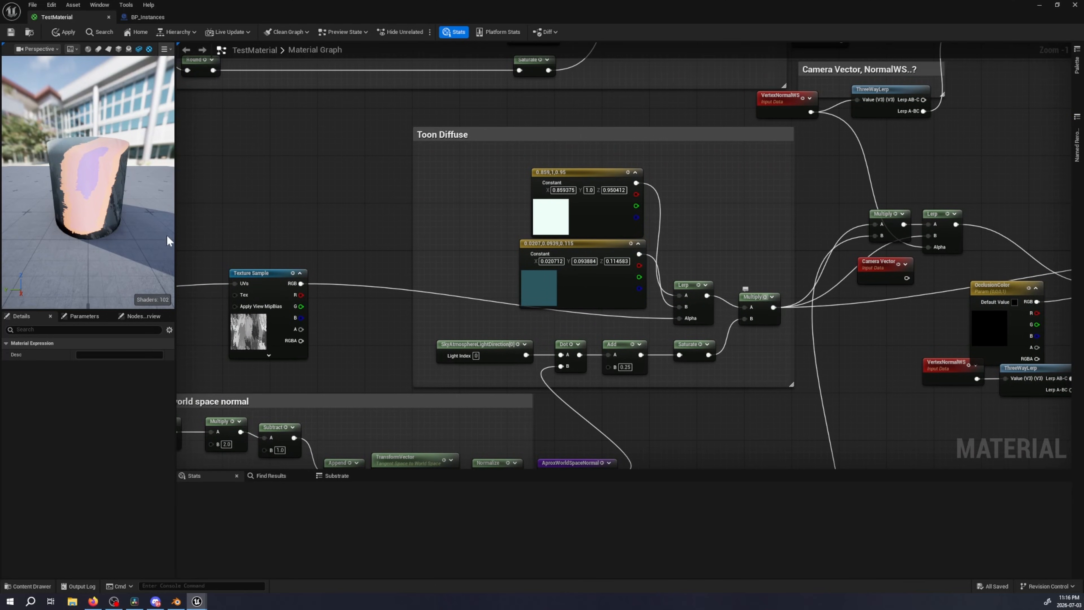
key(space)
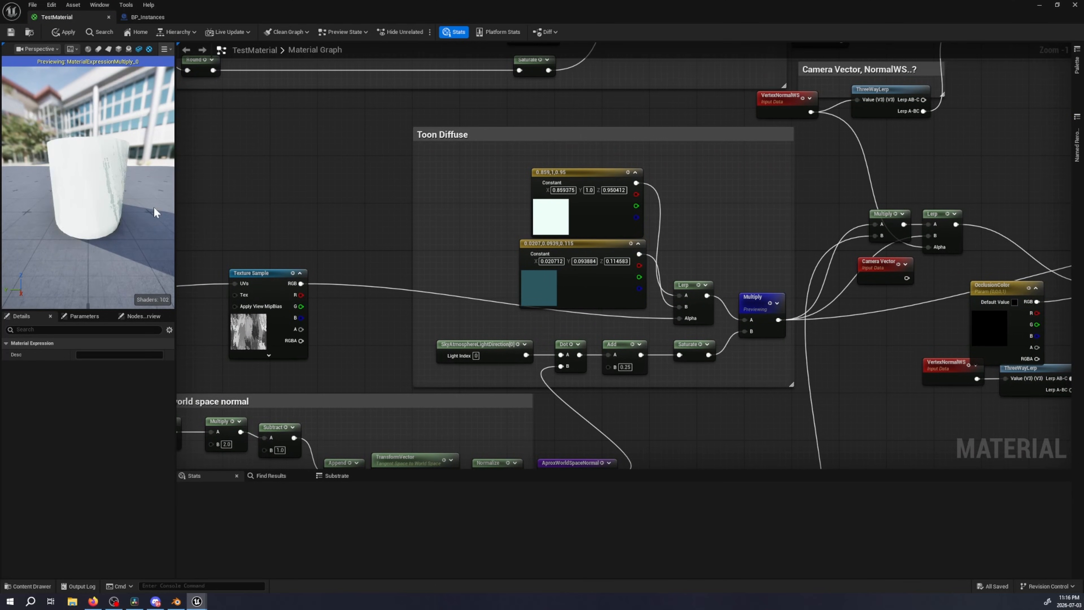
scroll(66, 221, up, 5)
Enlarge the preview viewport to examine the brush strokes on the cylinder up close, and restore its narrow width
drag(81, 201, 524, 209)
scroll(99, 193, down, 5)
drag(265, 188, 404, 187)
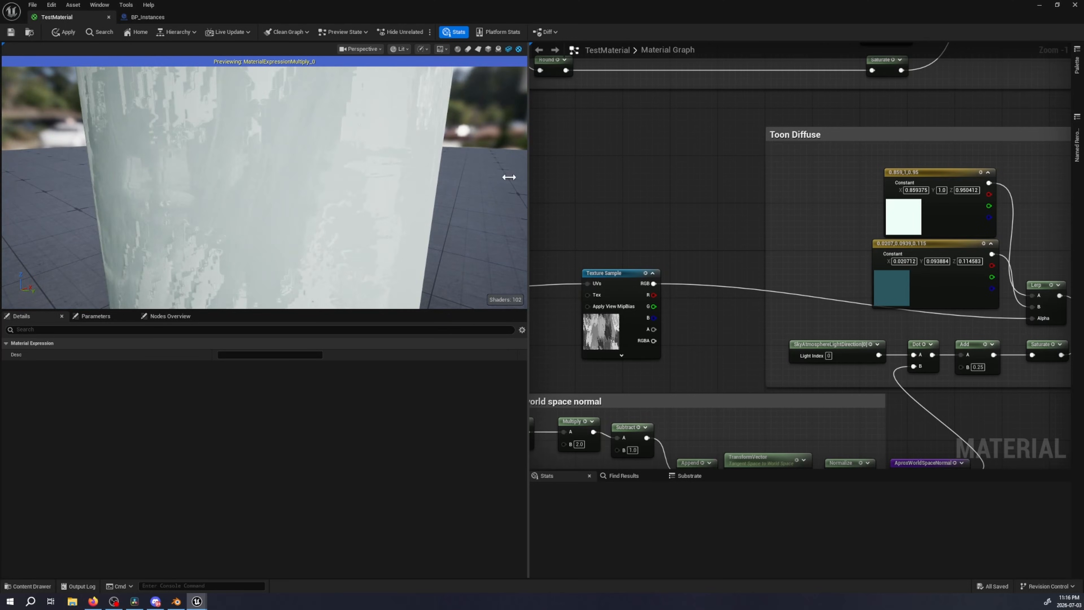
drag(509, 177, 173, 179)
click(335, 163)
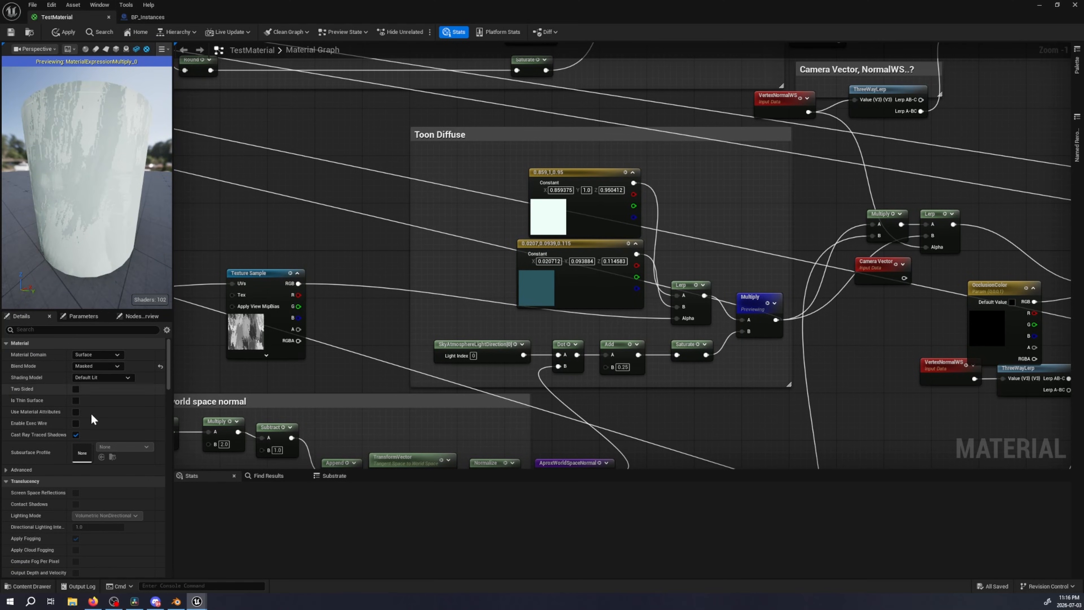
Search the material's detail properties for "distance" and clear the search
drag(168, 373, 88, 337)
click(86, 330)
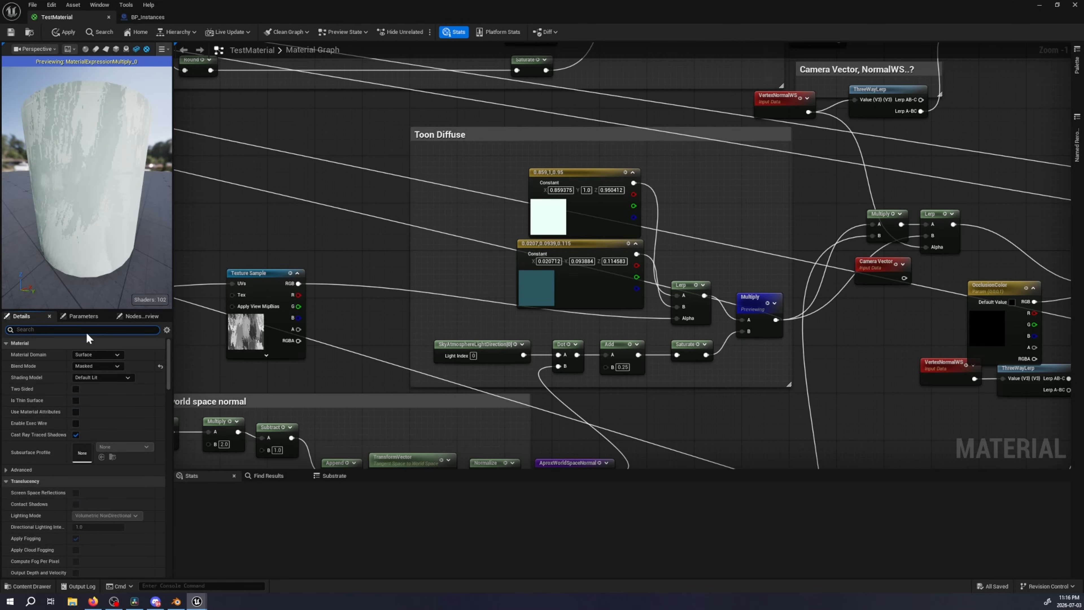
text(distance)
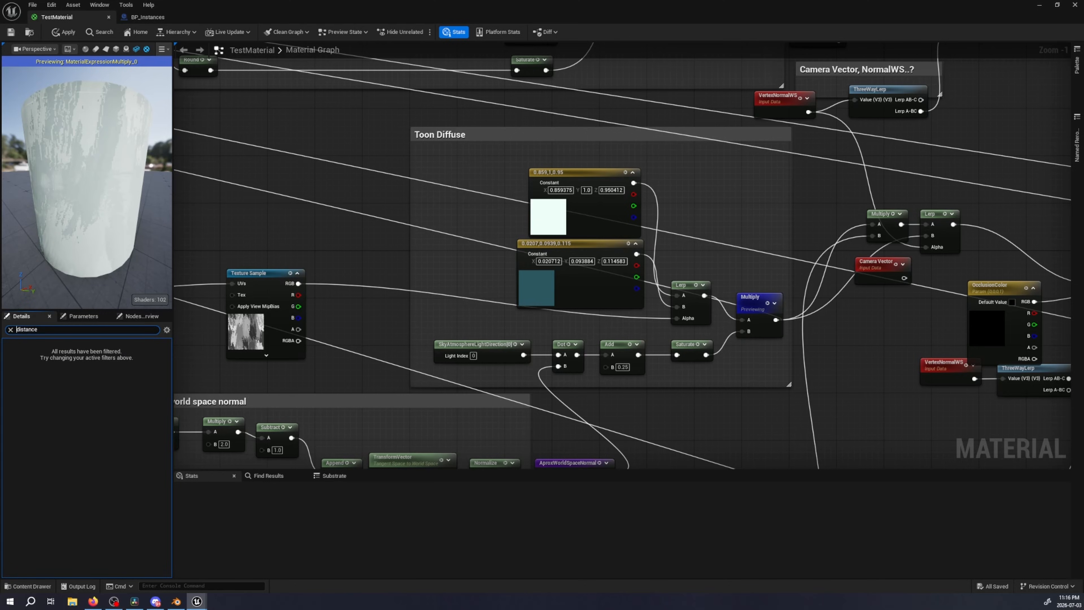
key(shift+End)
key(BackSpace)
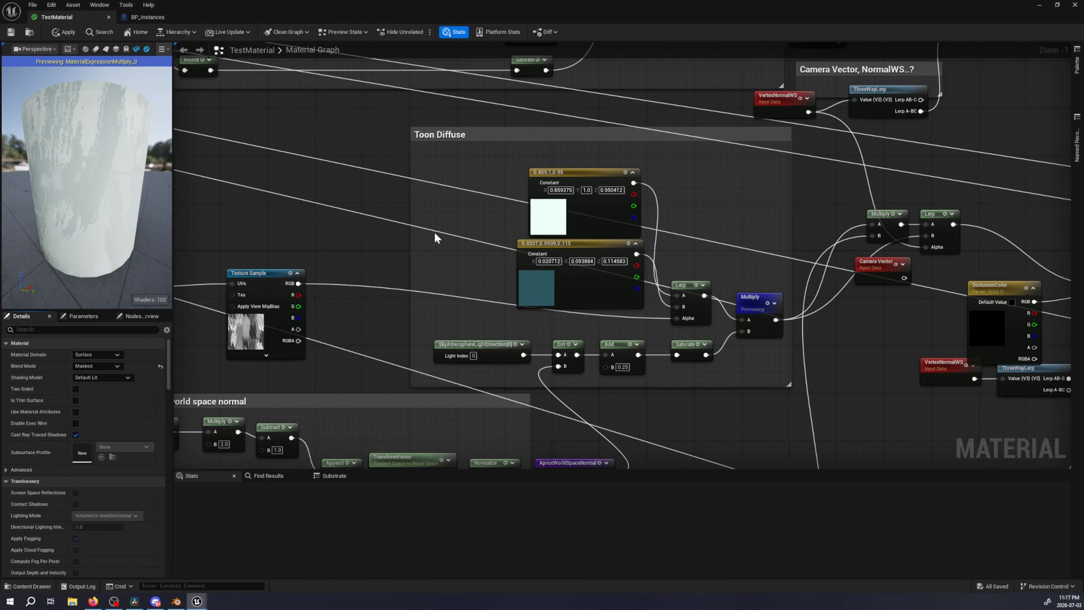
Review the Reconstruct world space normal group and look up its AproxWorldSpaceNormal named reroute in the node list with "aprox"
right_drag(373, 318, 600, 133)
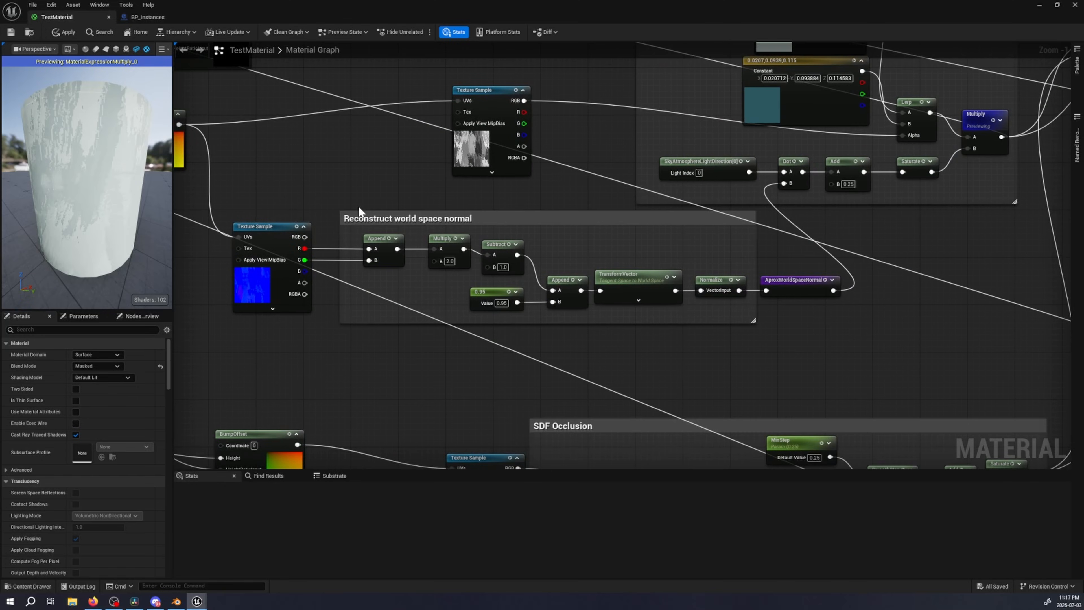
right_drag(590, 243, 286, 245)
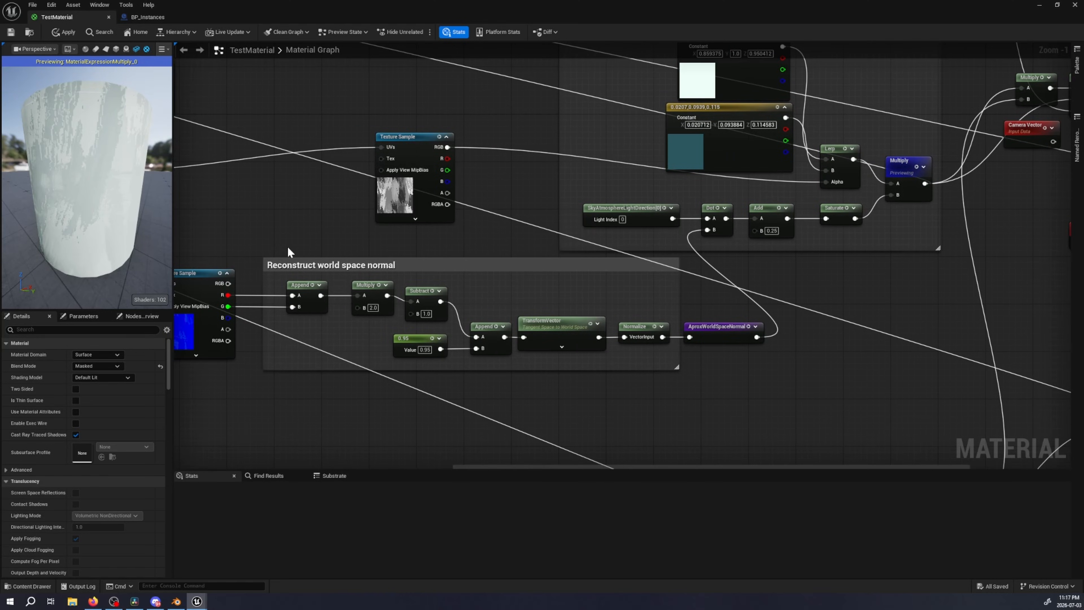
right_drag(568, 251, 478, 255)
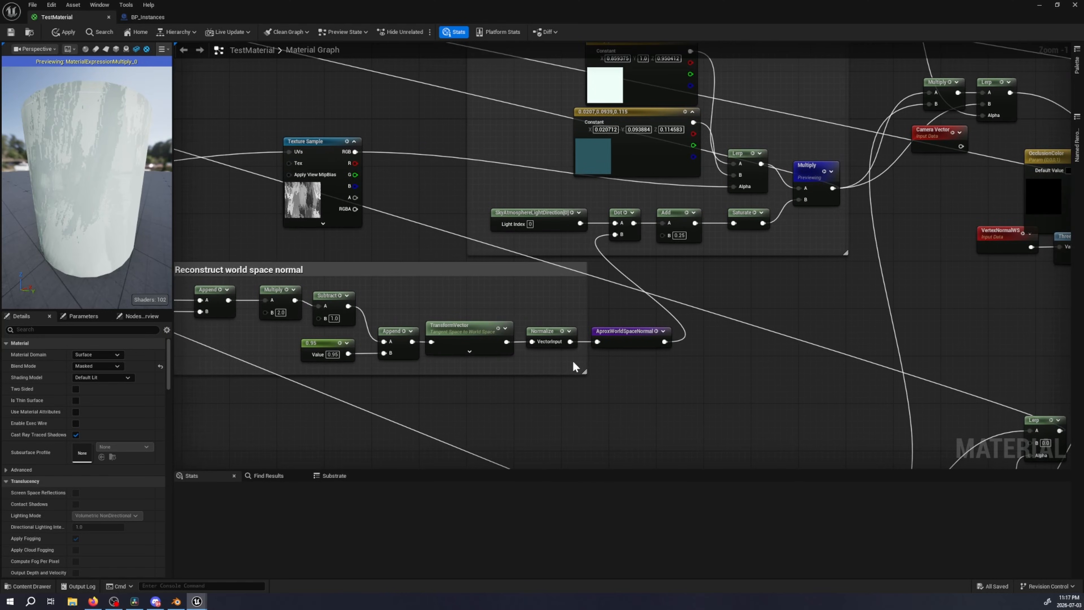
right_click(752, 282)
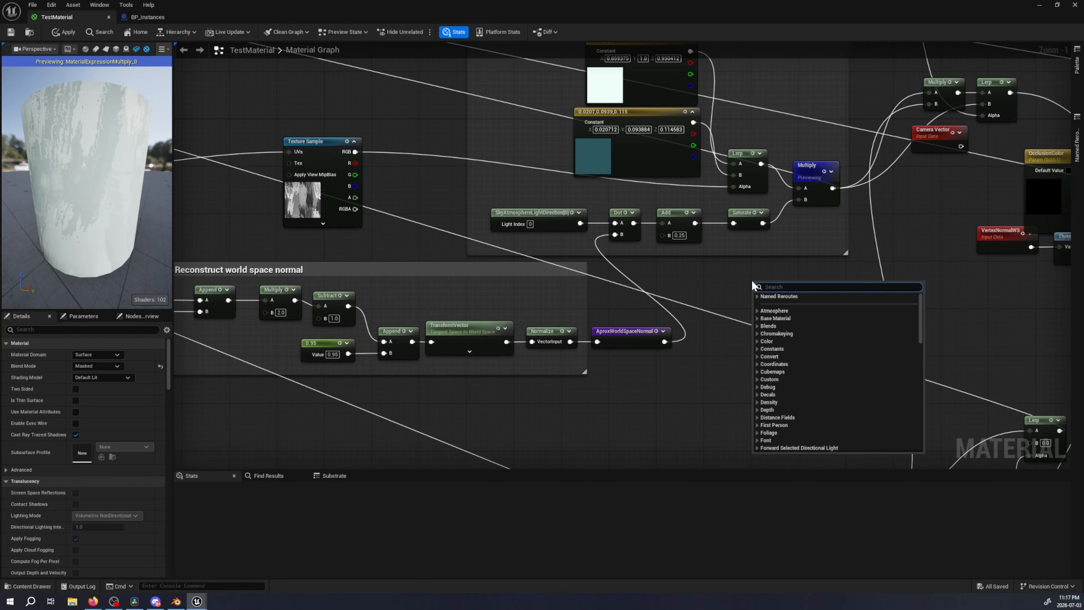
text(aprox)
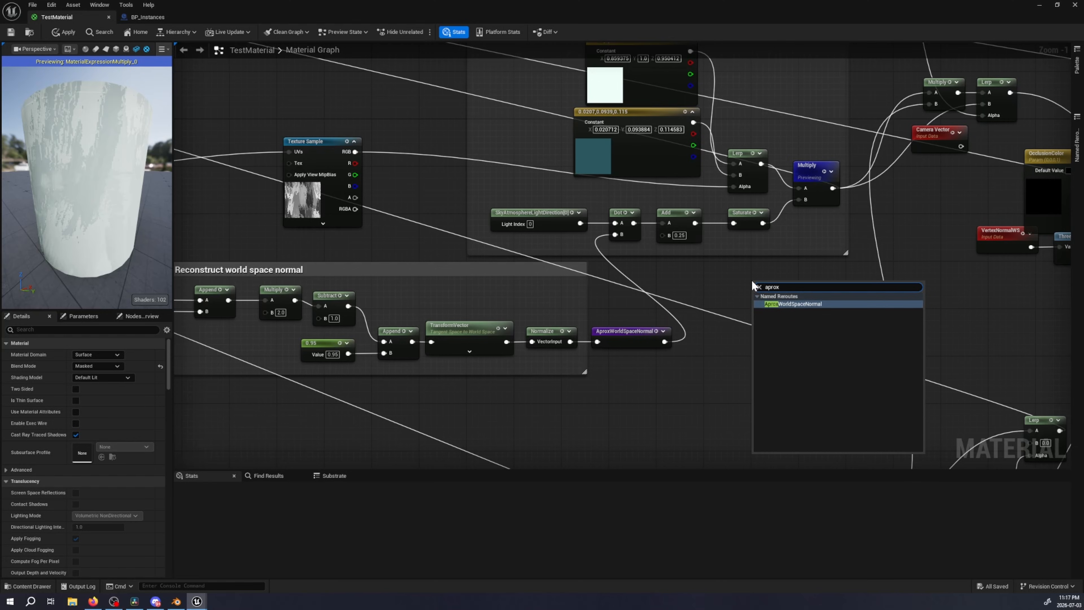
Try adding a Named Reroute Declaration node in the empty area below the Toon Diffuse group
right_click(739, 291)
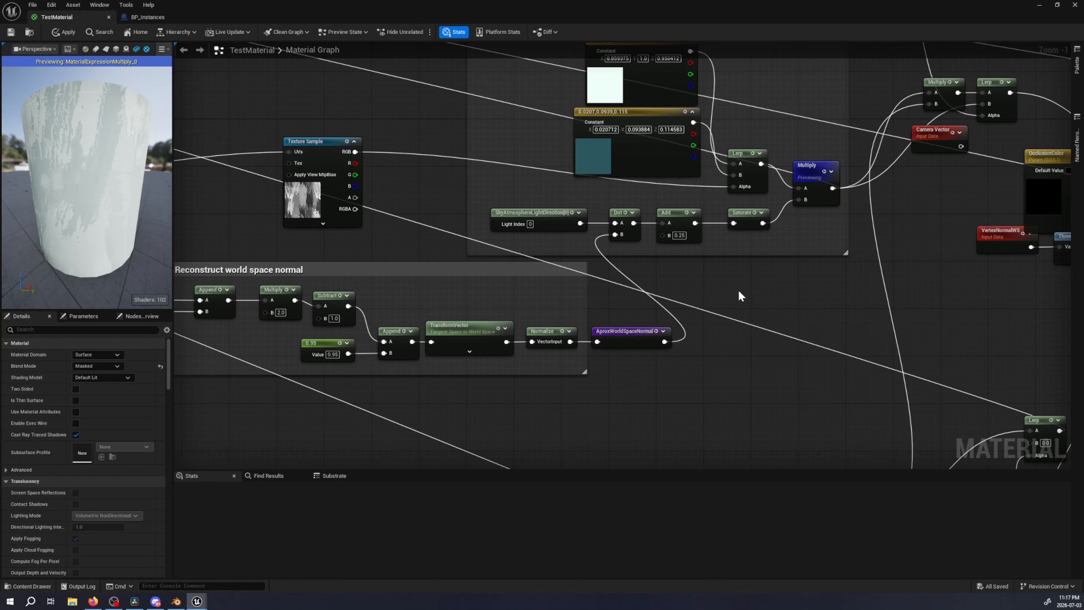
text(rerout)
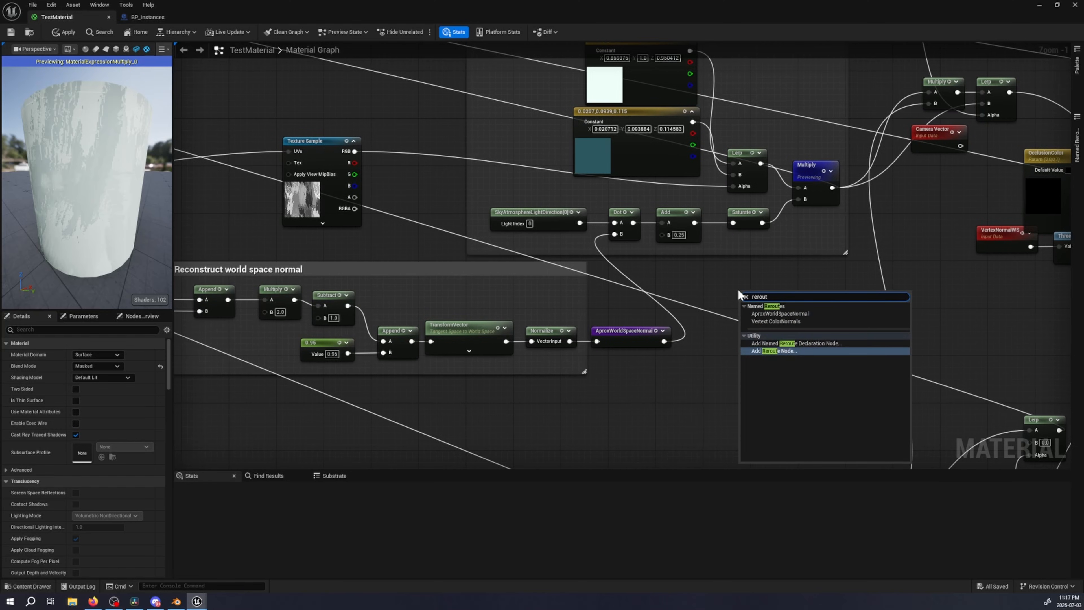
key(Up)
key(Return)
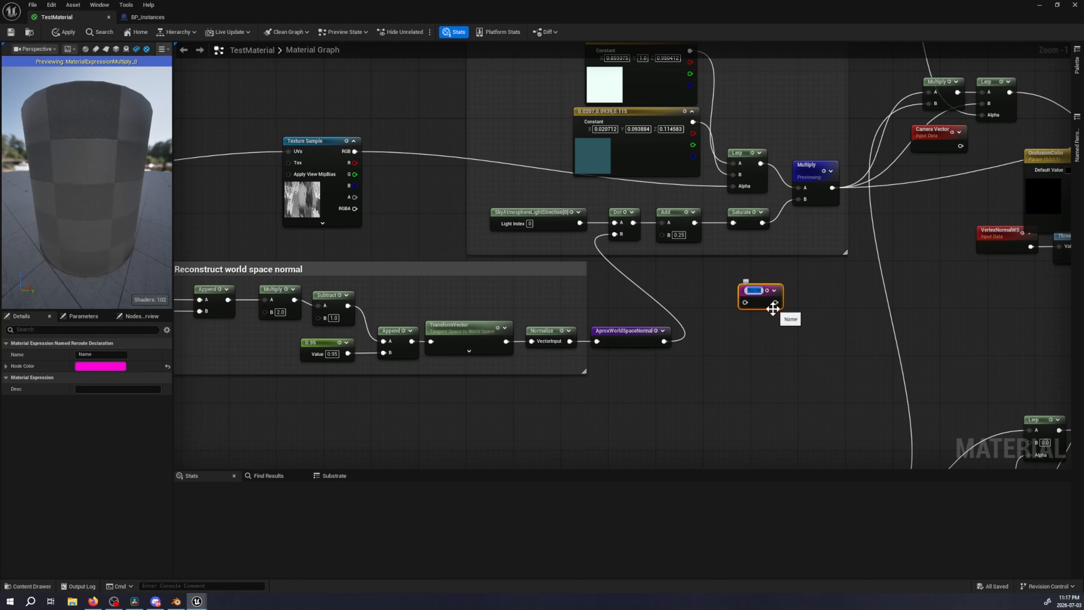
click(761, 325)
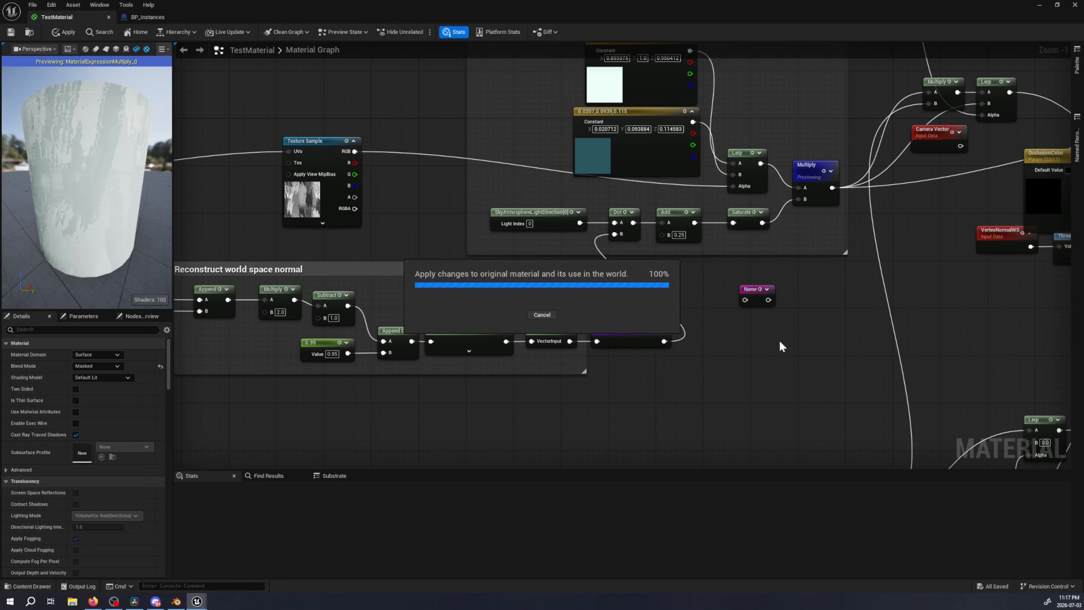
key(ctrl+z)
Select the AproxWorldSpaceNormal reroute declaration and trace it across the graph toward the main material node
right_drag(753, 331, 584, 294)
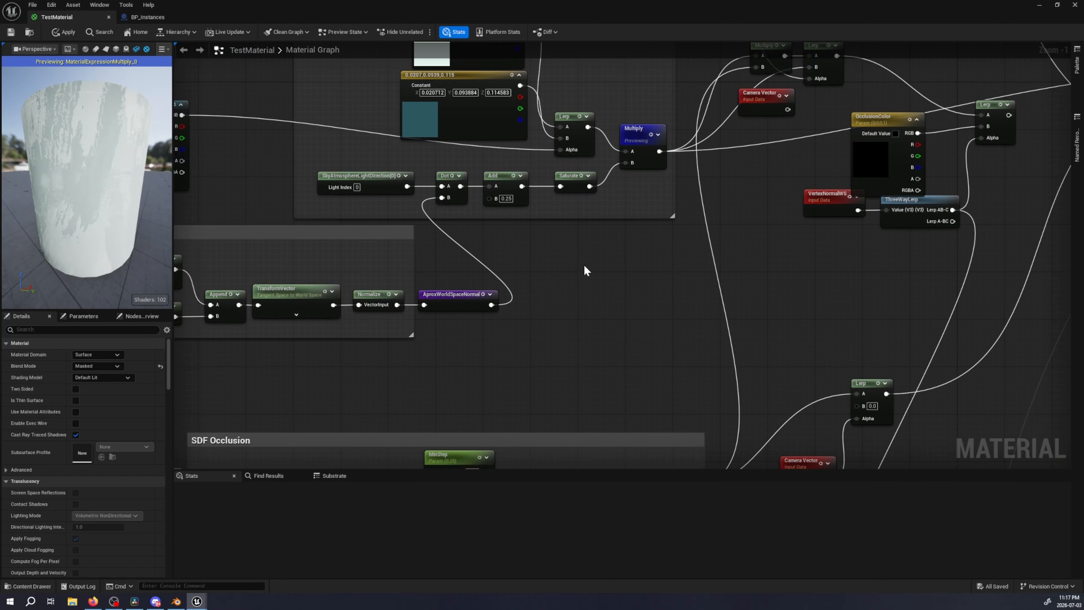
click(448, 297)
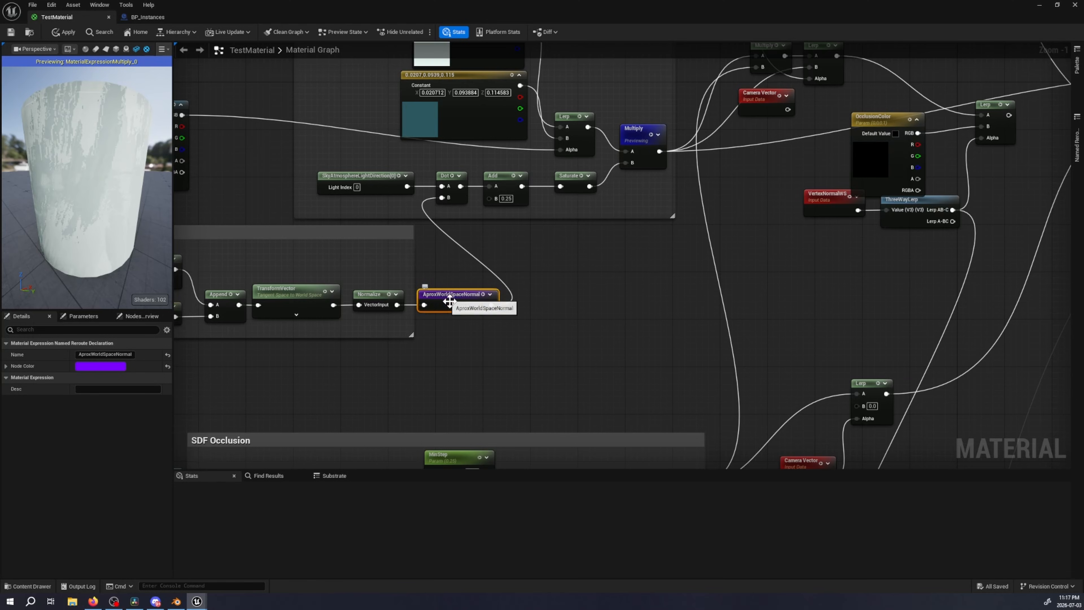
drag(445, 344, 662, 280)
click(560, 299)
drag(440, 285, 516, 330)
right_drag(625, 282, 387, 293)
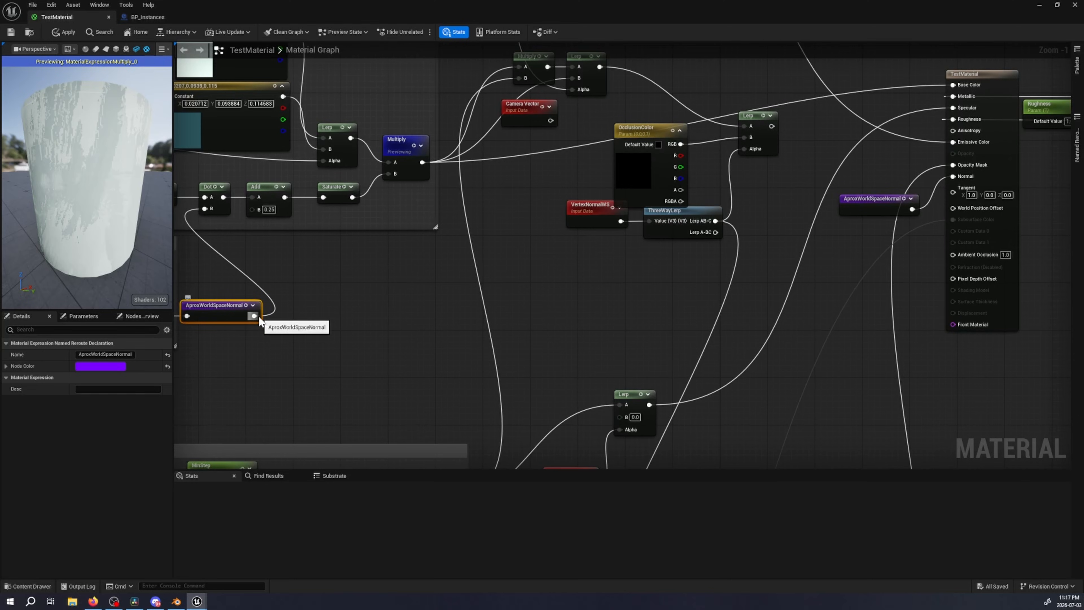
Select the AproxWorldSpaceNormal usage node feeding the material's Normal input and compare it with its declaration beside the Normalize node
right_drag(839, 244, 490, 302)
drag(496, 241, 529, 286)
right_drag(410, 320, 655, 264)
right_drag(365, 307, 564, 289)
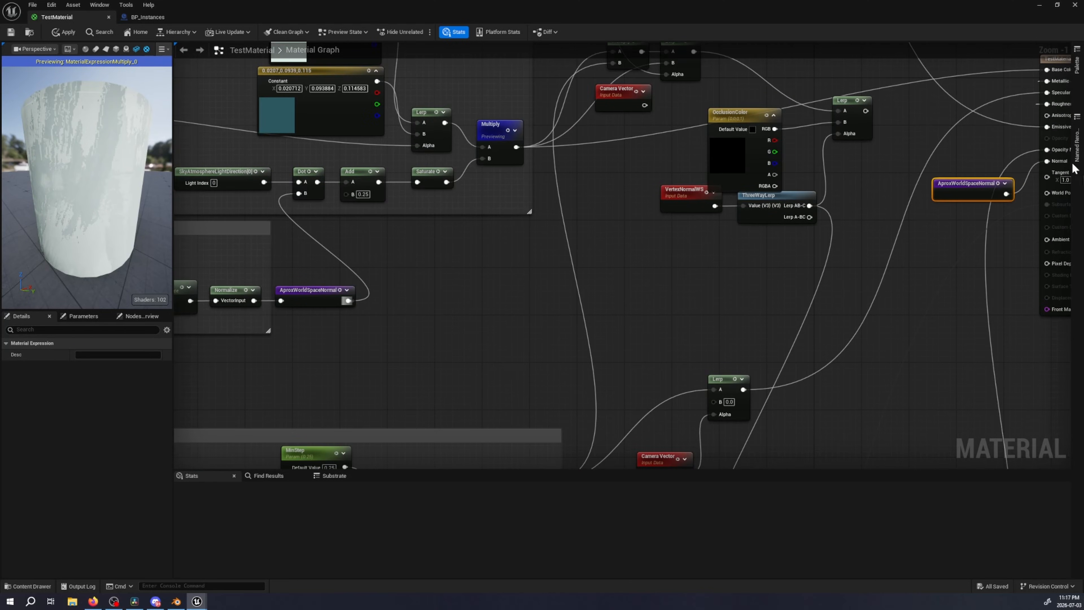
drag(349, 300, 420, 288)
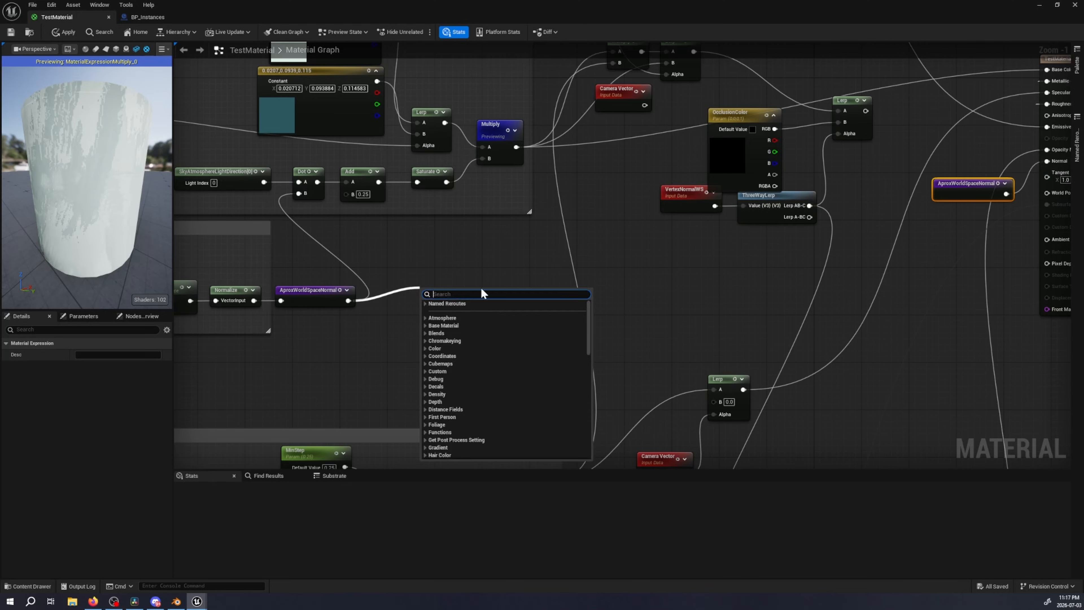
right_drag(482, 294, 252, 309)
right_drag(683, 259, 524, 281)
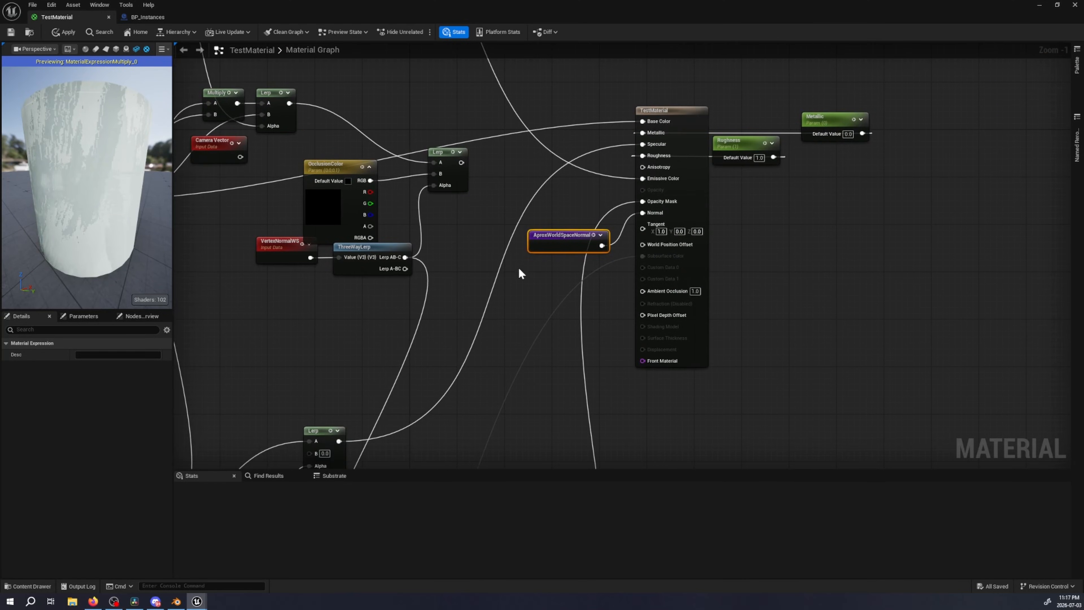
right_drag(433, 276, 741, 262)
right_drag(472, 258, 967, 167)
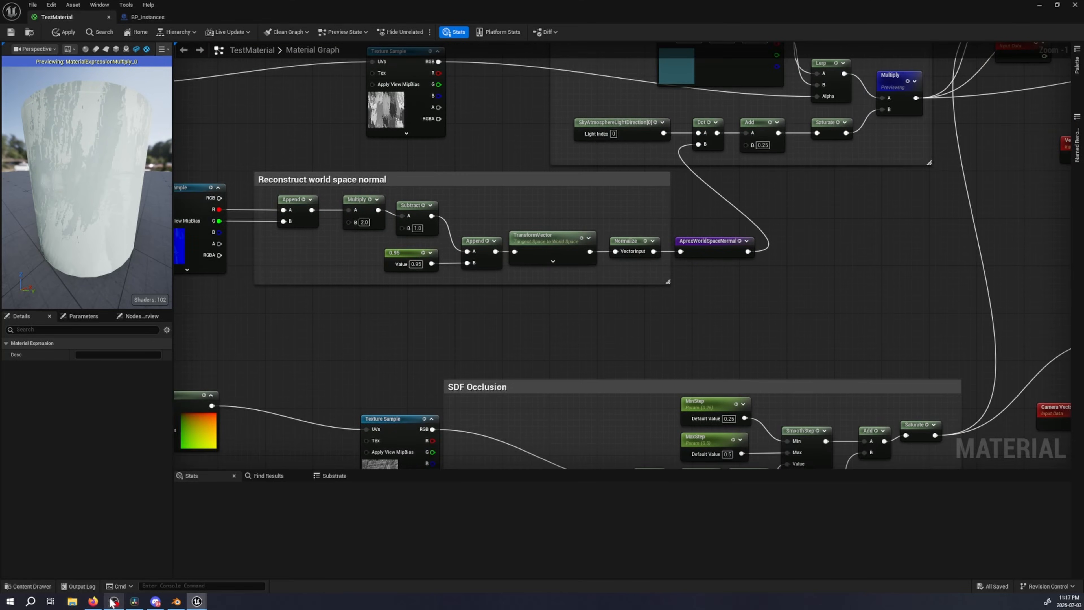
Switch to the browser and move the stylized paint shader breakdown to its section on reflections
click(93, 601)
scroll(577, 336, down, 8)
scroll(584, 322, down, 8)
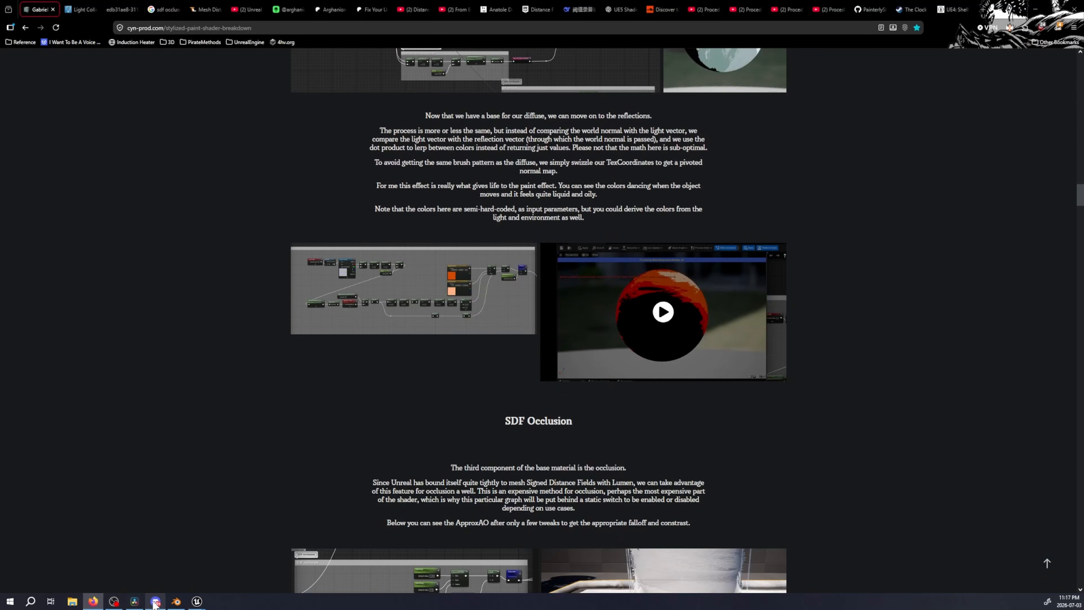
Switch back to the Unreal material graph and select the normal map Texture Sample in the Reflection group
click(197, 602)
click(239, 565)
right_drag(355, 236, 359, 249)
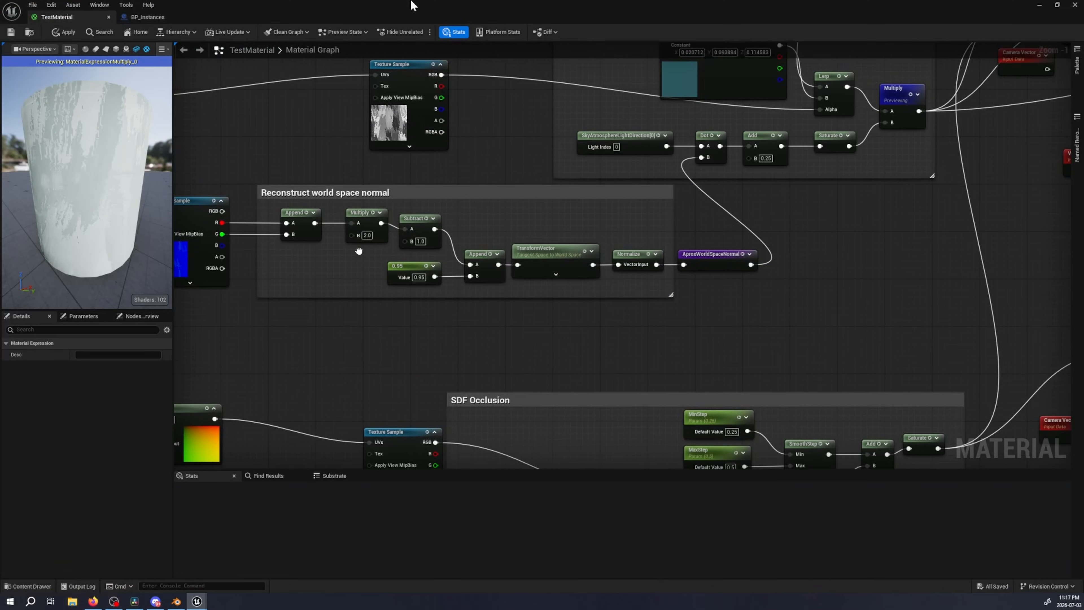
right_drag(505, 139, 516, 366)
right_drag(449, 126, 863, 442)
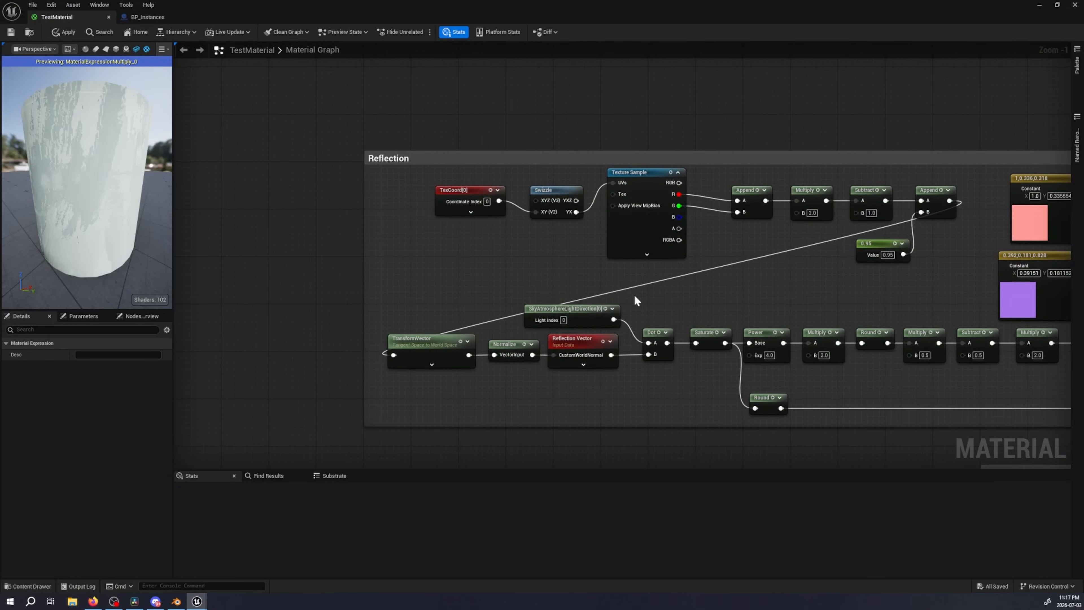
right_drag(599, 256, 496, 247)
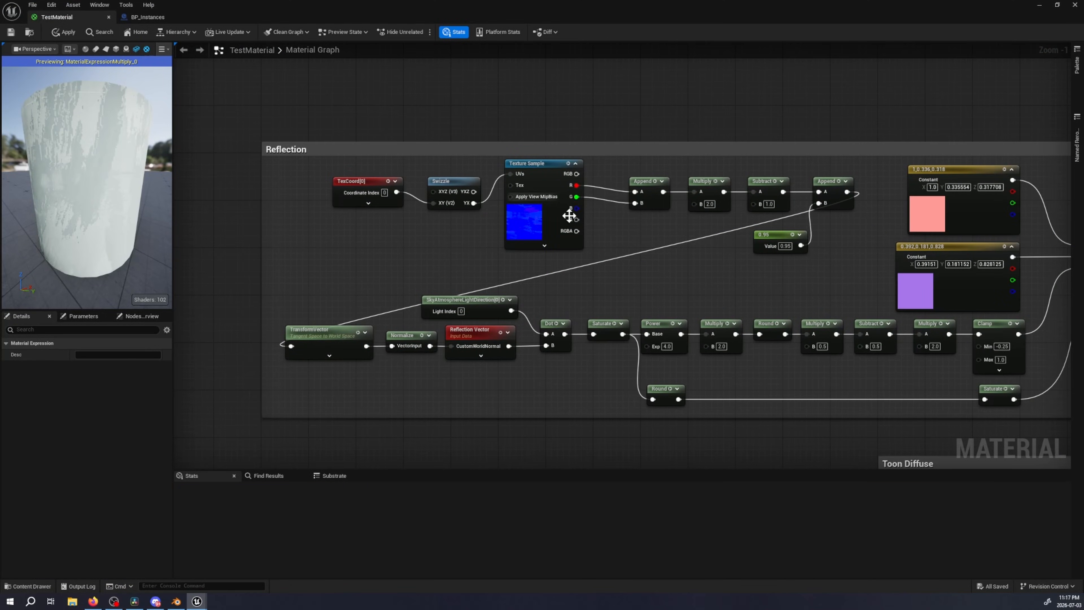
drag(602, 236, 531, 168)
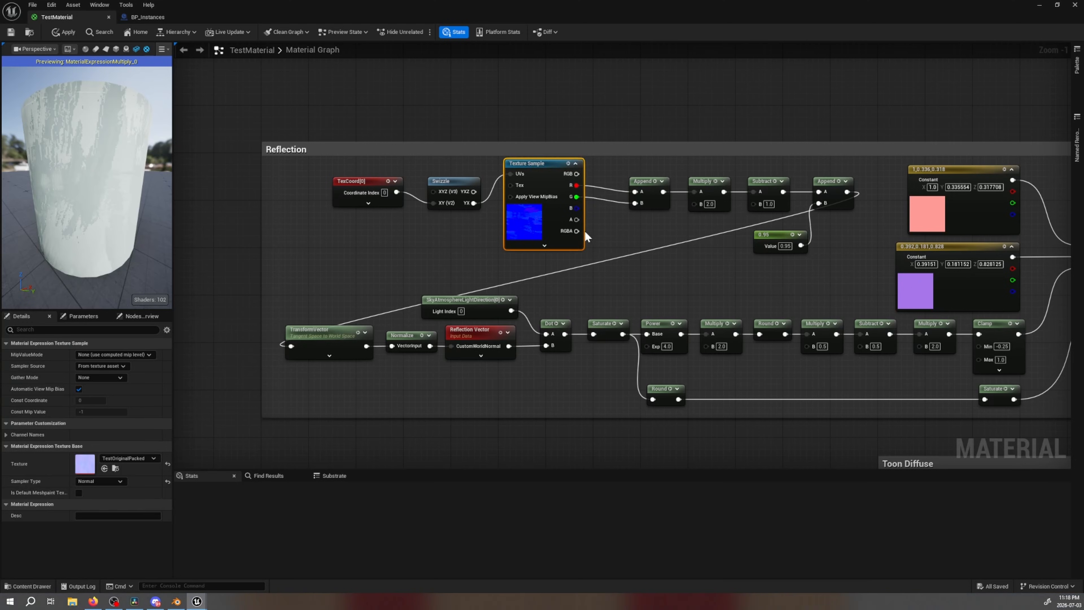
Open the TestOriginalPacked texture, inspect its red and green channels separately, and close it
key(ctrl+space)
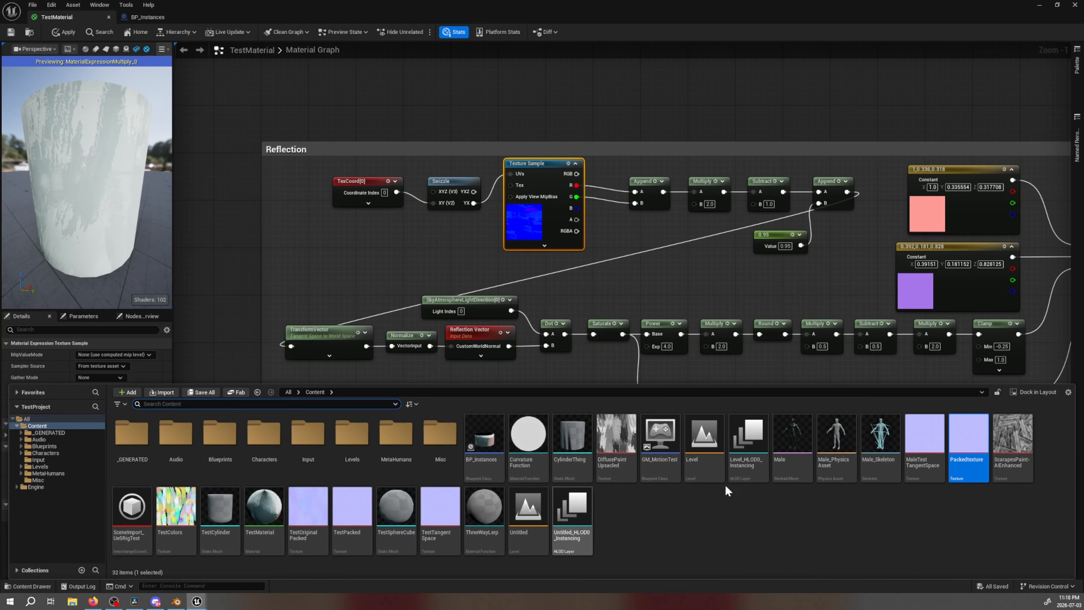
double_click(292, 509)
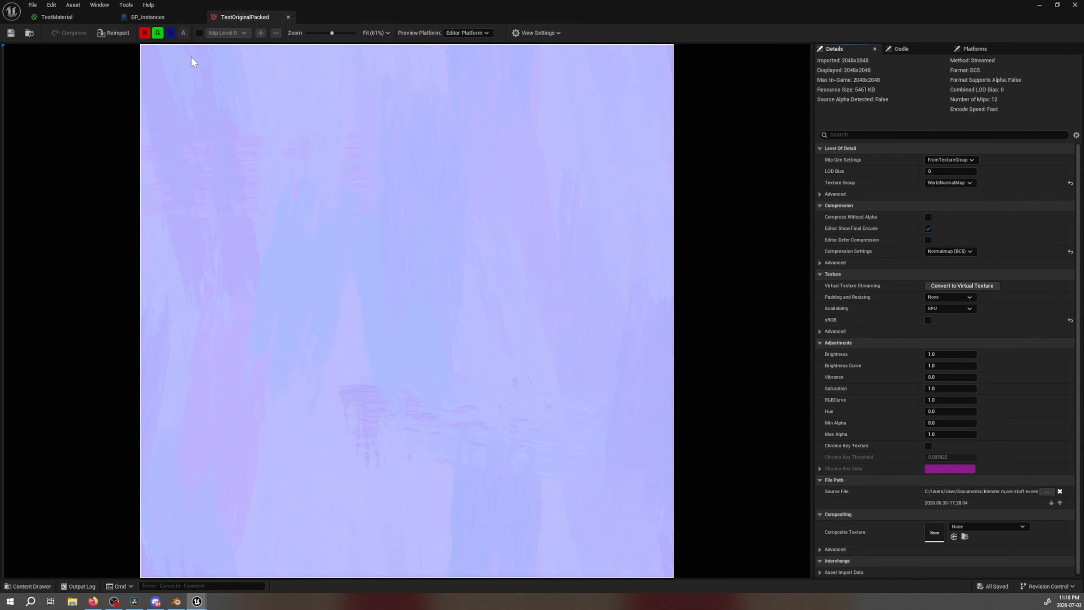
click(158, 33)
click(147, 33)
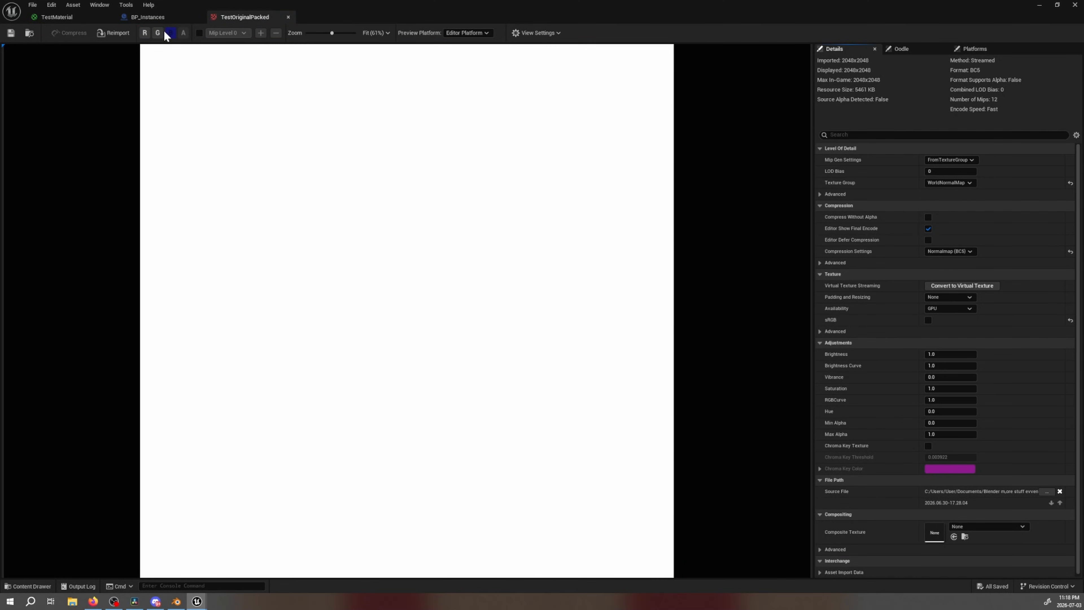
click(145, 32)
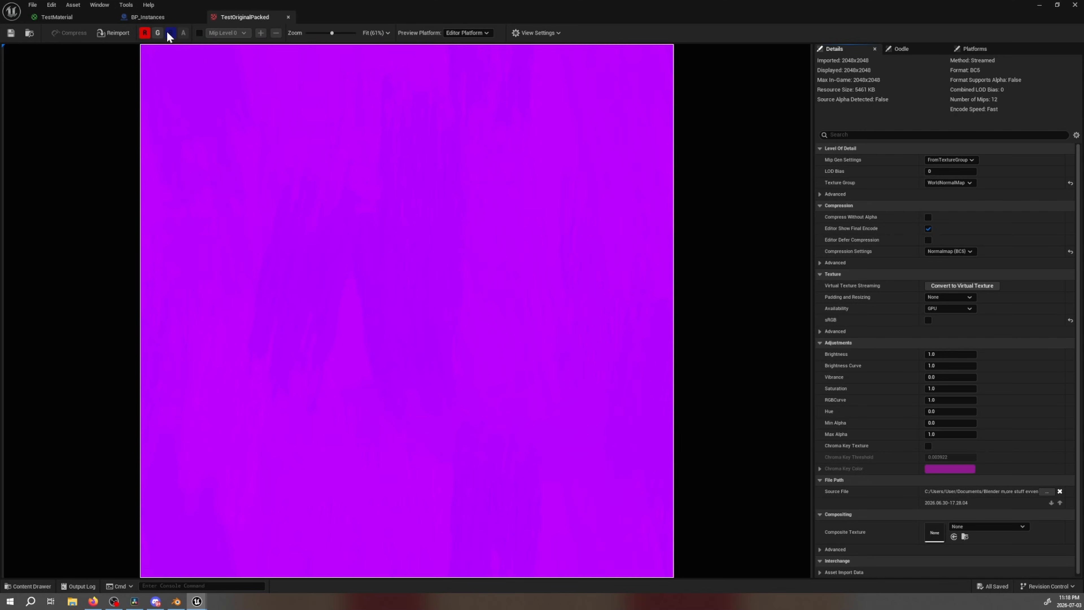
click(148, 32)
click(158, 33)
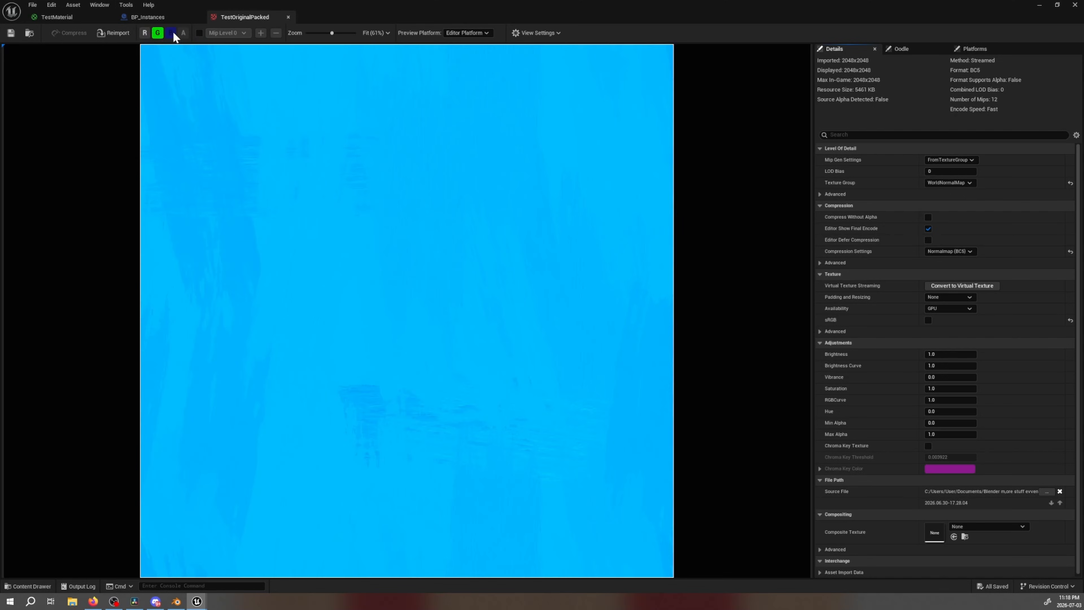
click(144, 32)
click(158, 32)
click(146, 32)
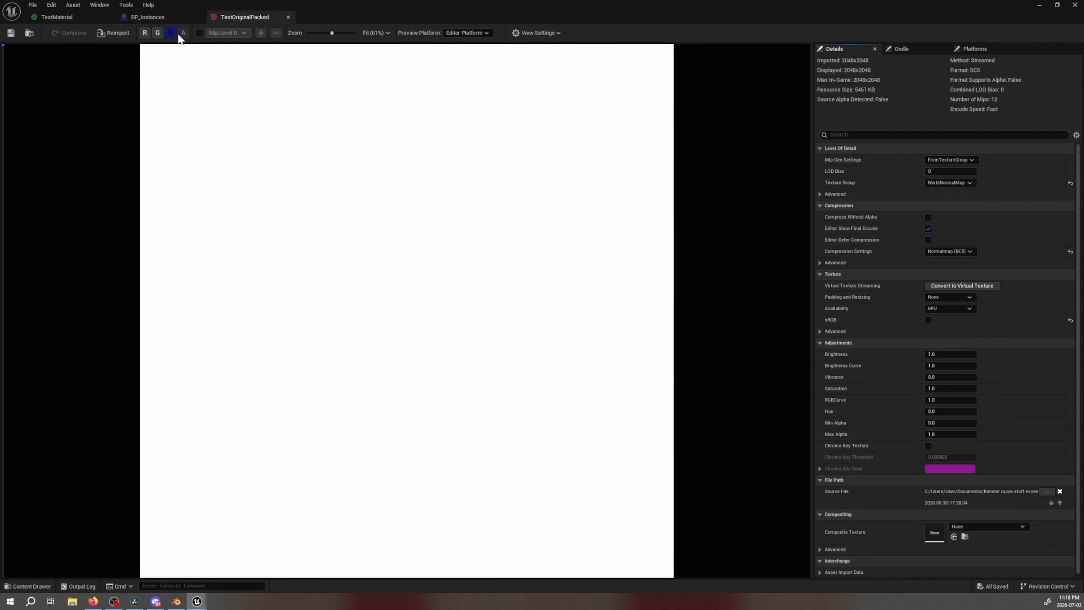
click(157, 32)
click(158, 33)
click(145, 33)
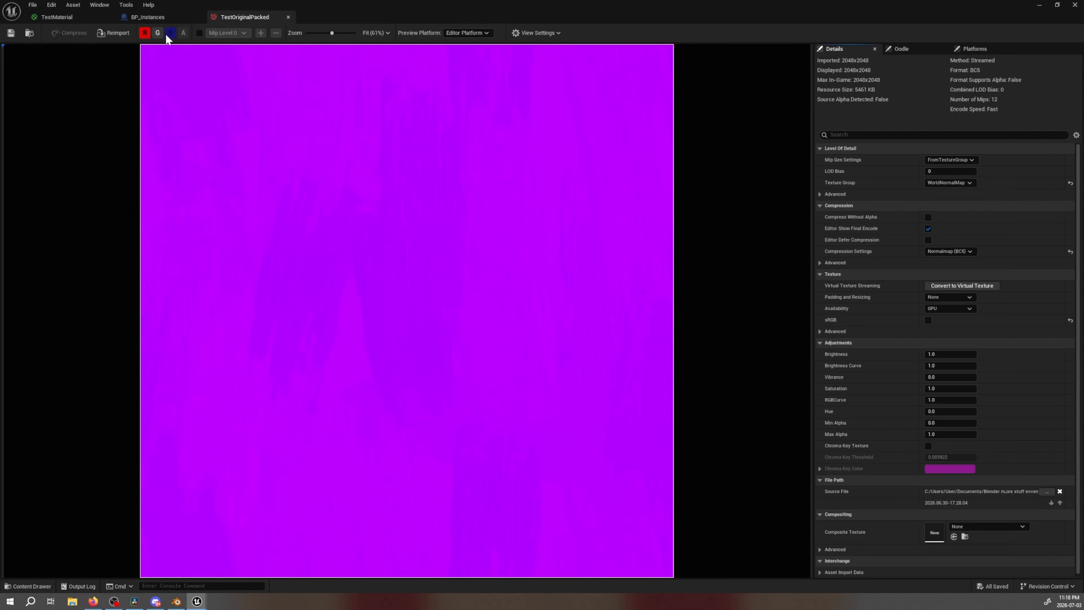
click(145, 33)
click(158, 32)
click(158, 33)
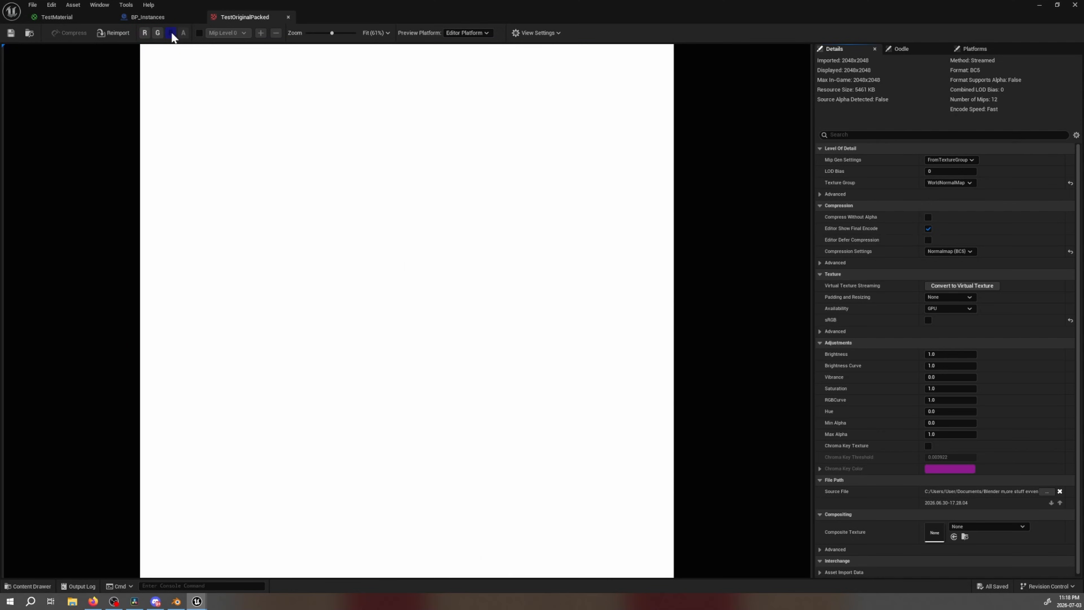
click(288, 18)
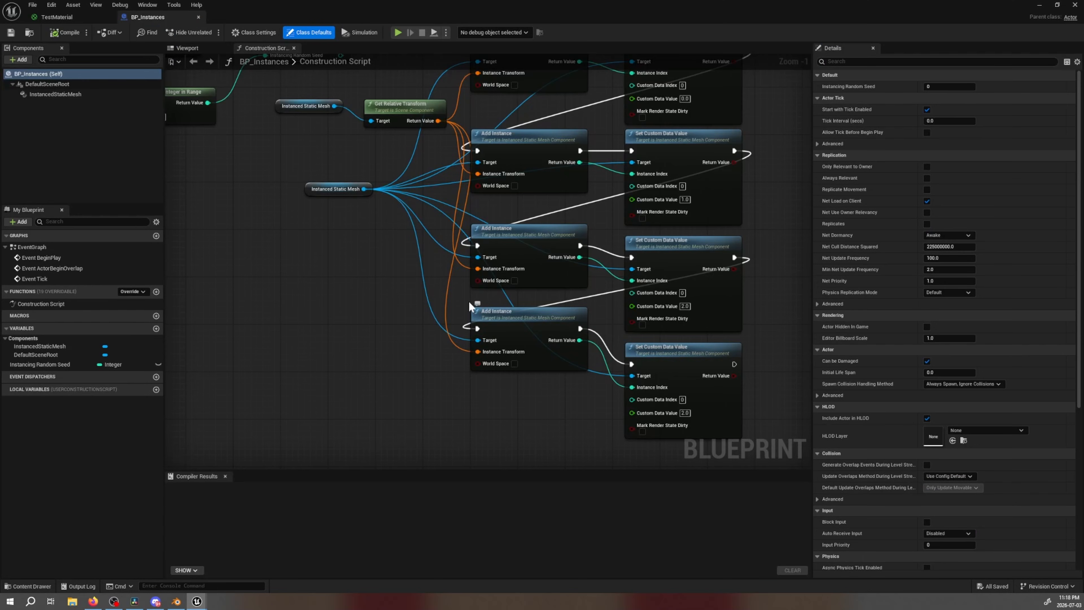
Switch to the browser's shader breakdown and review the diffuse and reflection node graphs with their explanations
key(ctrl+space)
click(92, 601)
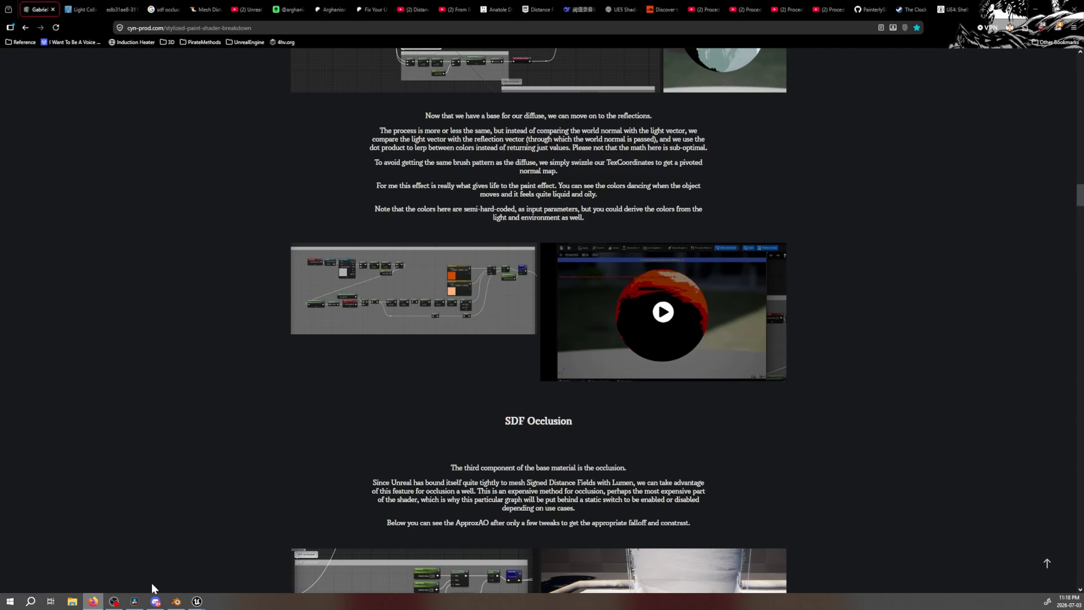
scroll(424, 301, down, 3)
scroll(424, 301, up, 20)
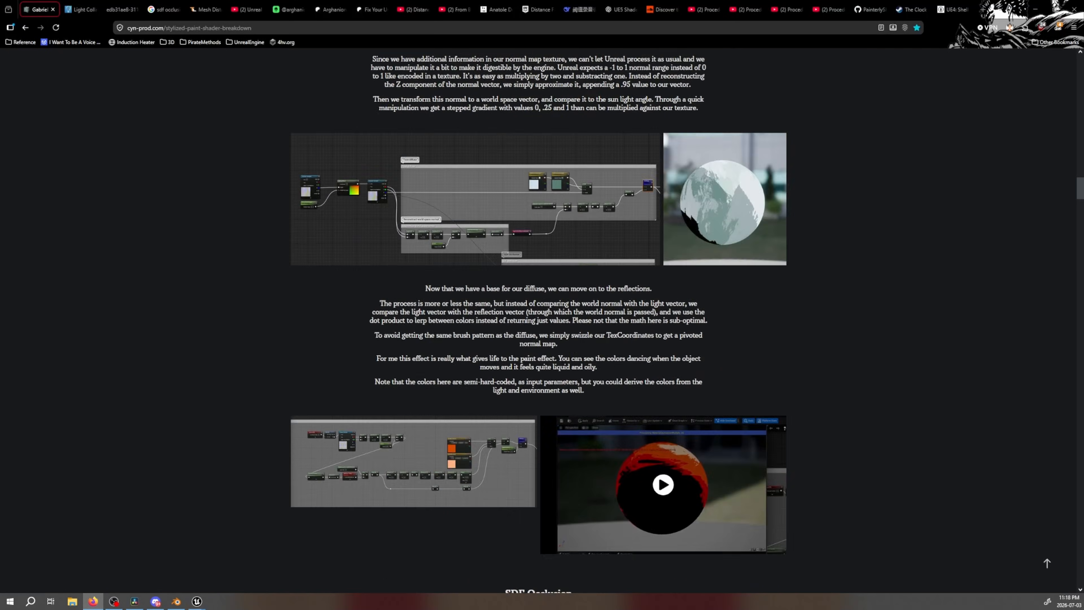
Go back to the packed-texture section of the shader breakdown and open its linked Simplygon article on recreating normal maps
scroll(475, 215, up, 12)
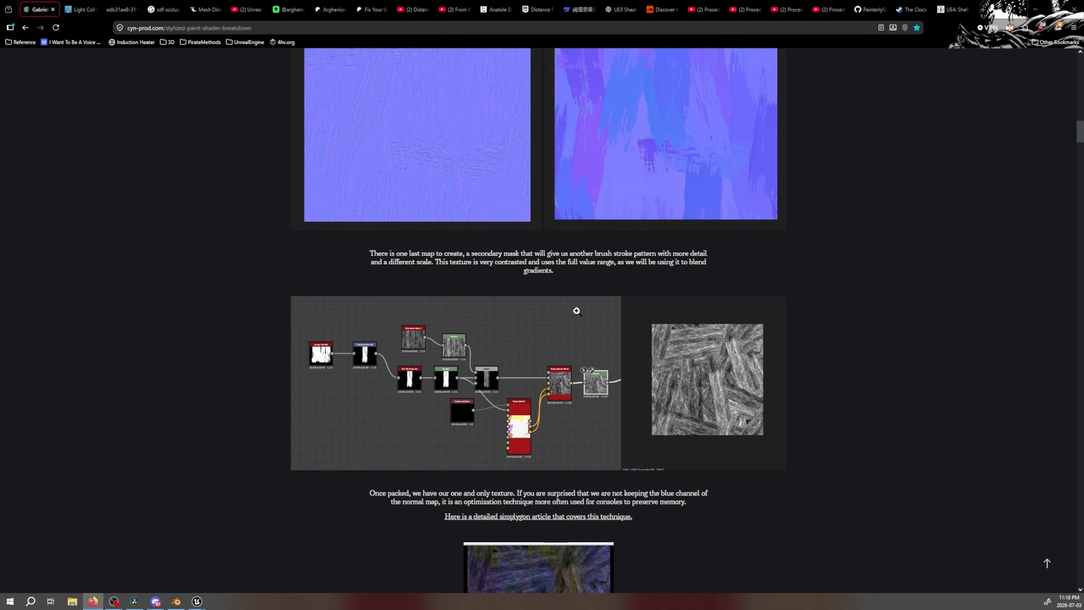
scroll(443, 290, up, 4)
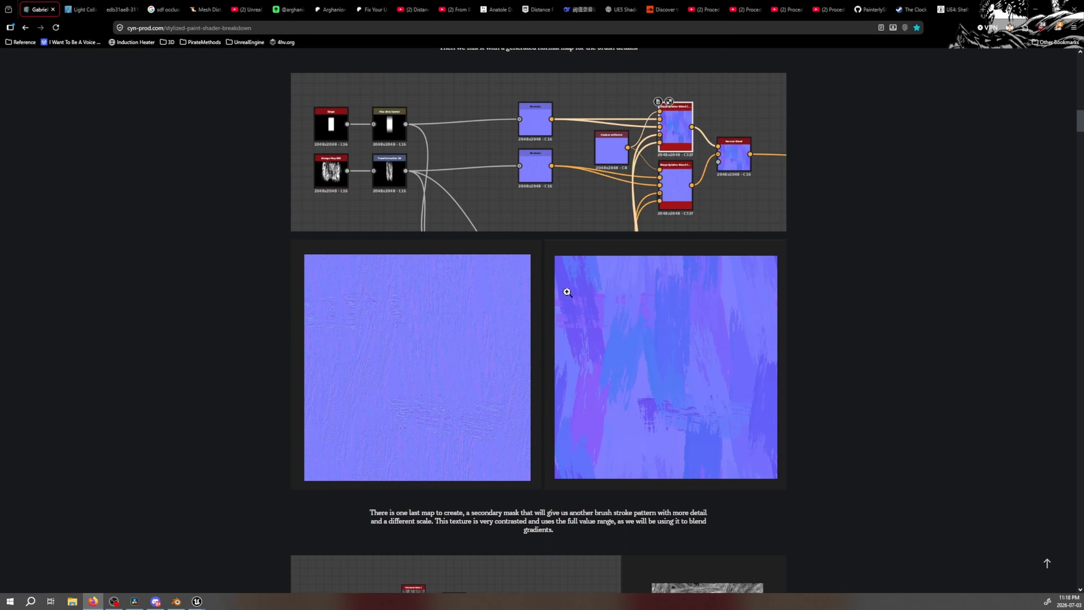
scroll(460, 274, up, 5)
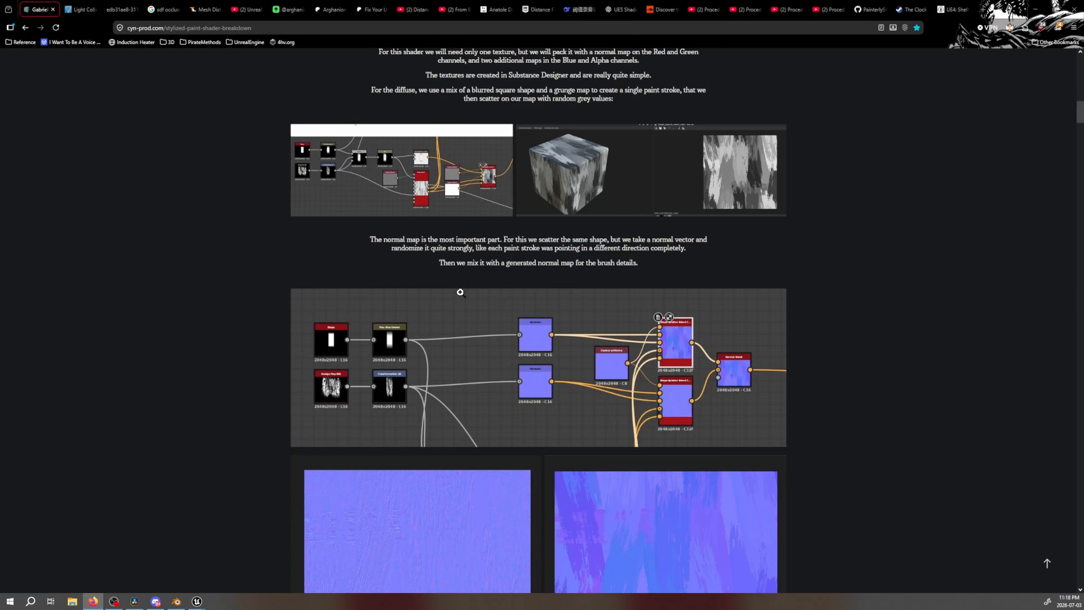
scroll(479, 288, down, 18)
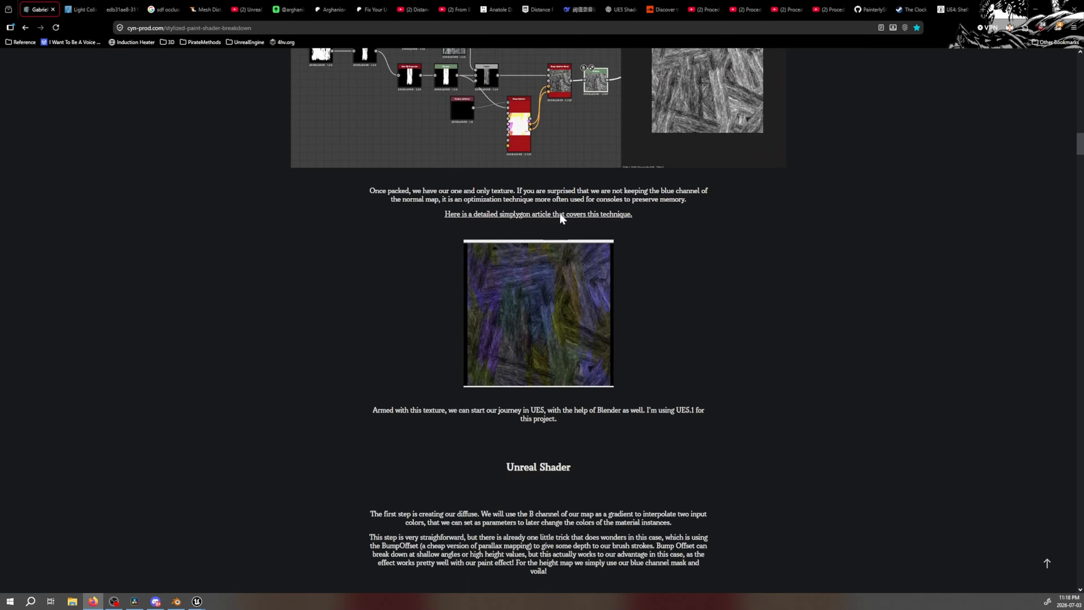
click(561, 215)
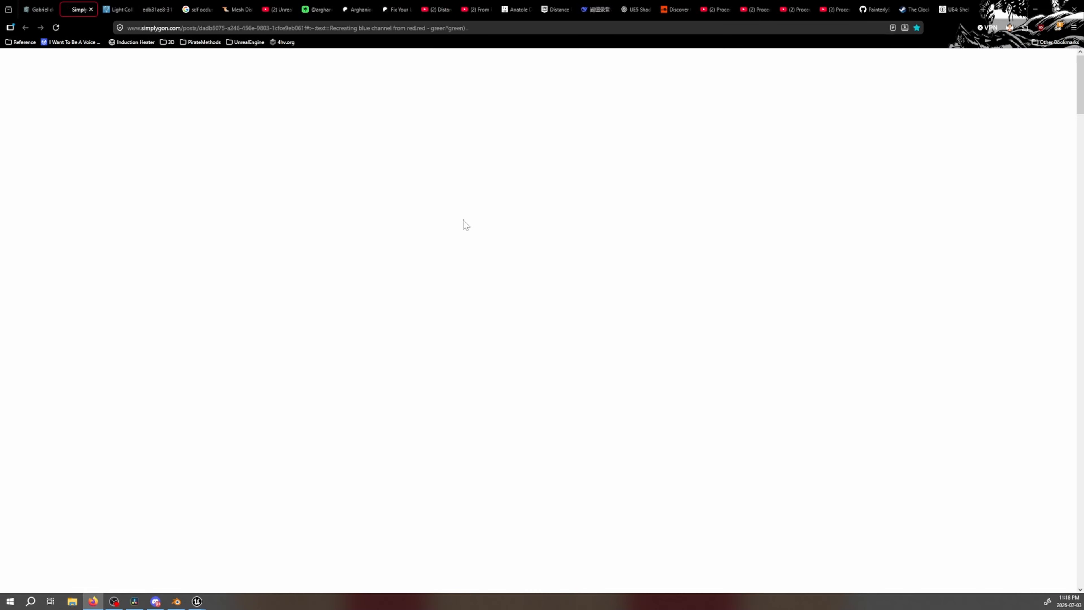
drag(830, 280, 807, 281)
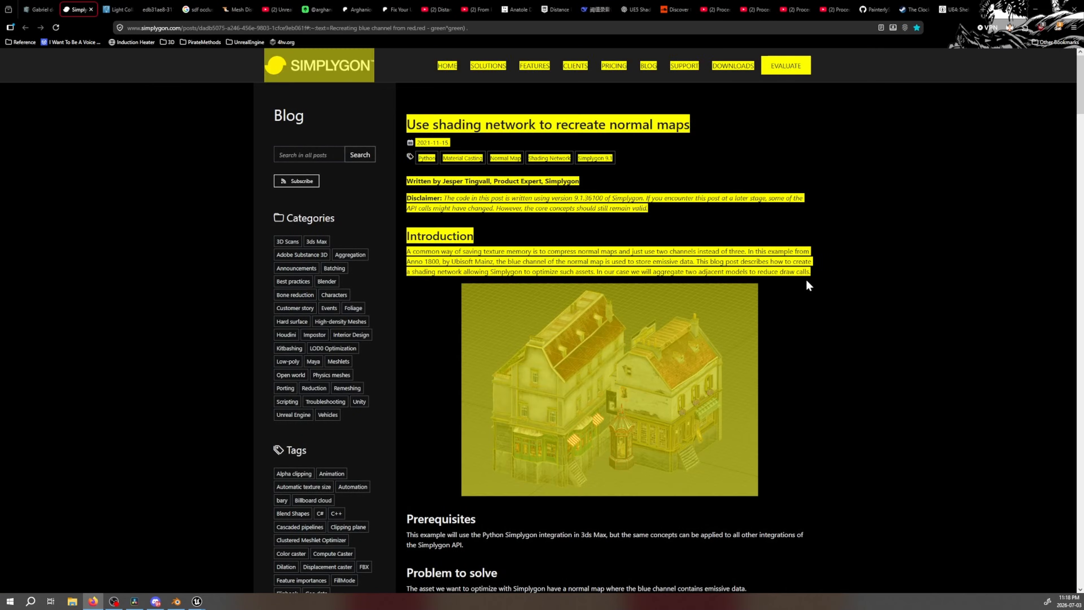
click(807, 281)
Switch to Unreal's TestMaterial graph and examine the height-driven BumpOffset nodes feeding the texture samples and the world space normal group
mouse_move(197, 601)
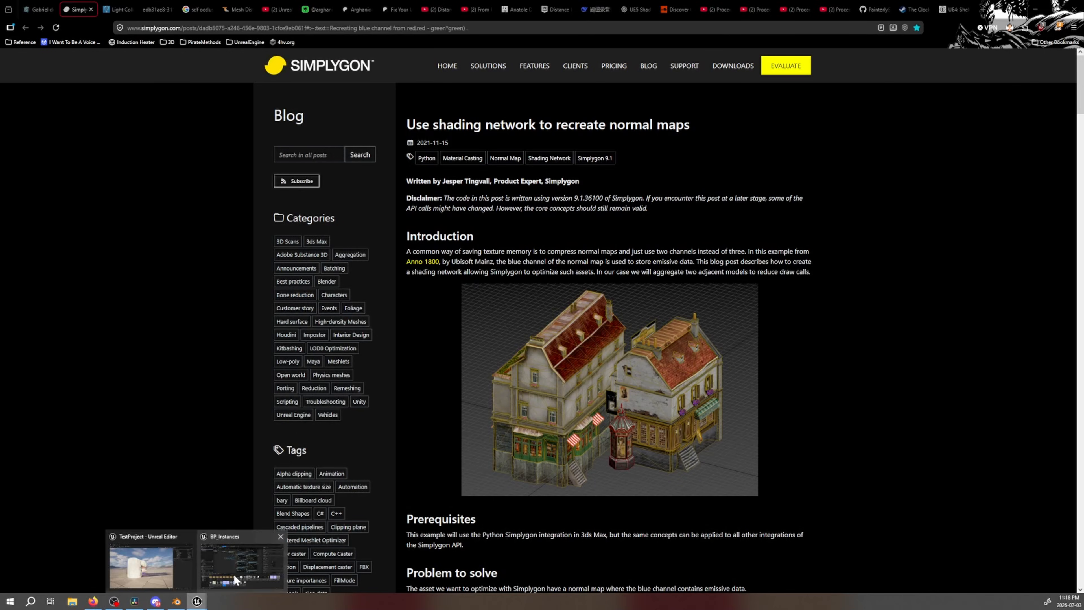
click(236, 580)
click(69, 17)
right_drag(273, 241, 523, 43)
right_drag(415, 379, 365, 167)
drag(365, 168, 354, 202)
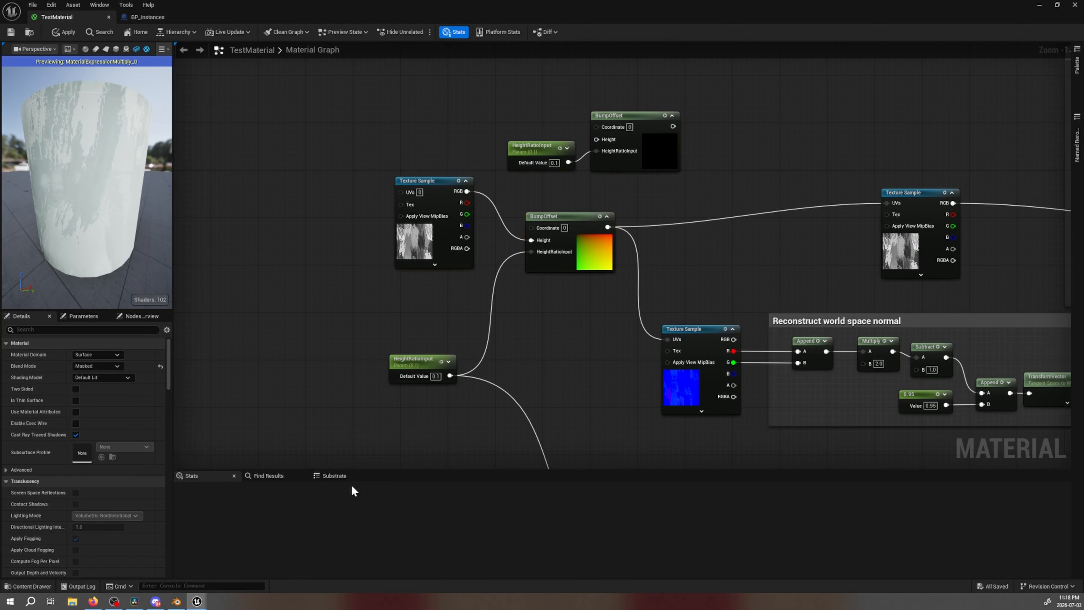
drag(471, 222, 479, 234)
click(413, 296)
drag(418, 125, 446, 306)
click(318, 277)
right_drag(354, 295, 385, 213)
Switch to the browser's stylized paint shader breakdown and read on from the Unreal Shader section to SDF Occlusion
click(93, 602)
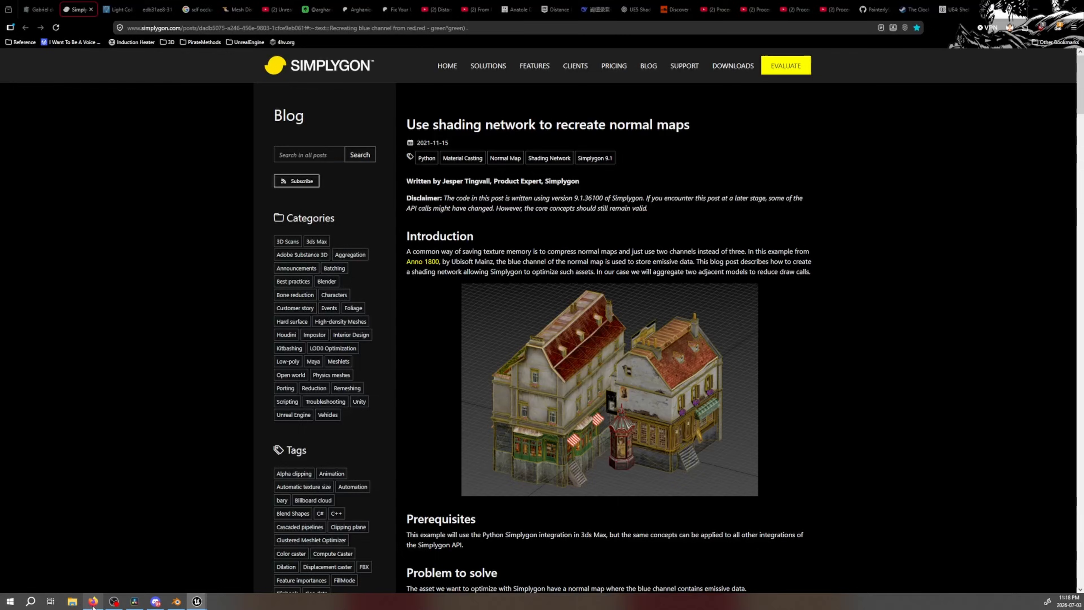
click(38, 10)
scroll(461, 375, down, 5)
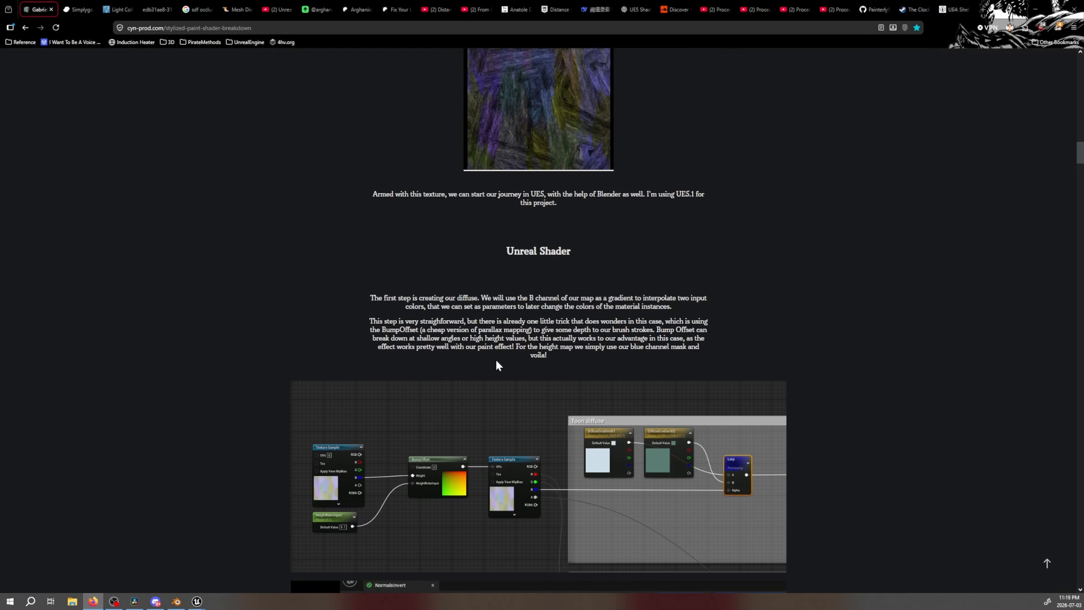
scroll(530, 350, down, 4)
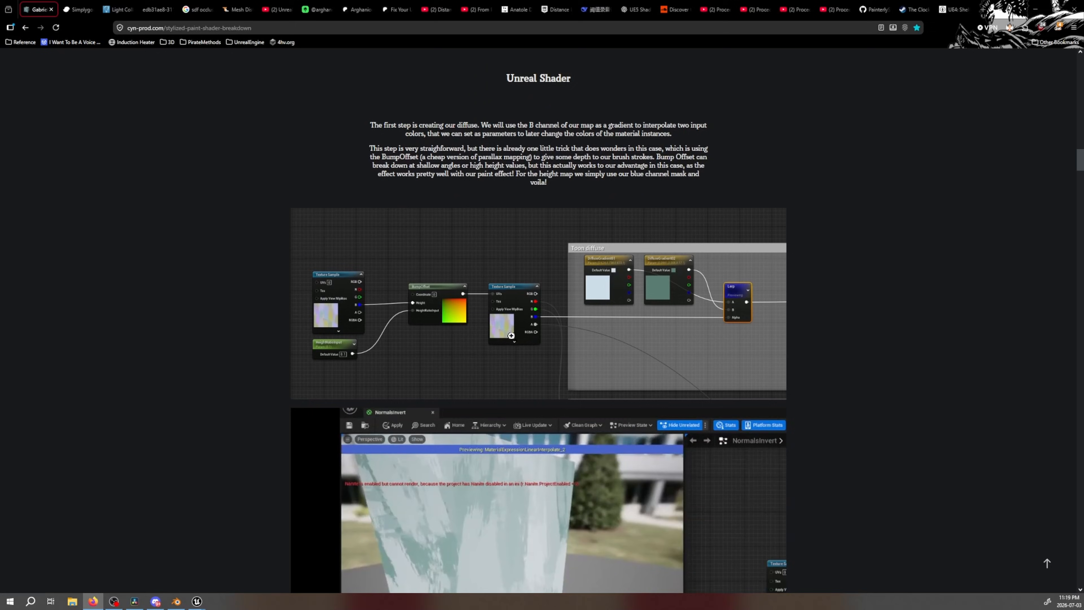
scroll(593, 324, down, 20)
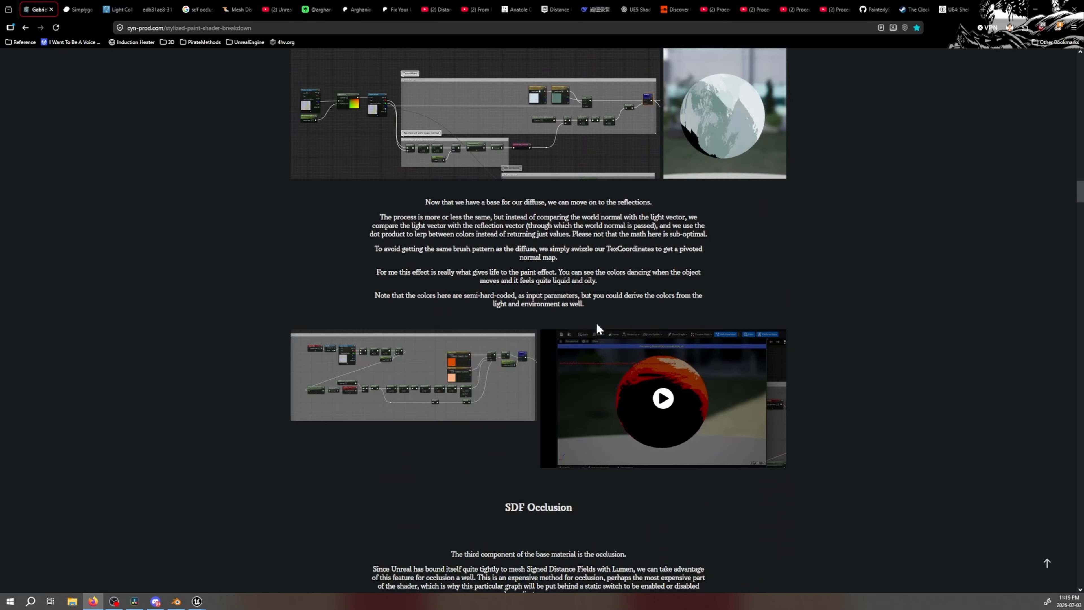
scroll(597, 329, down, 3)
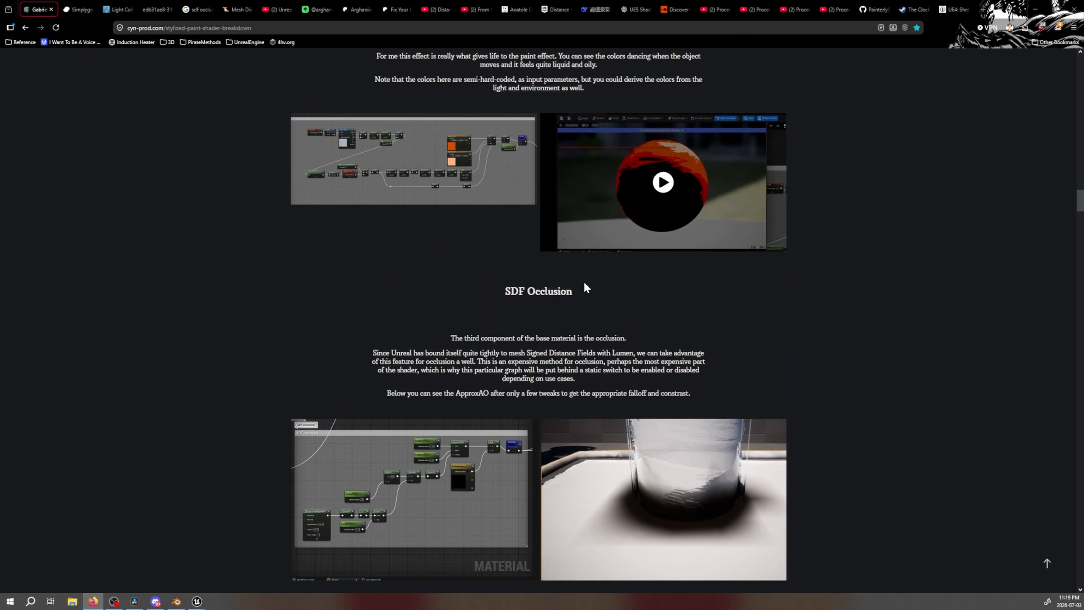
Switch back to the TestMaterial graph and inspect the Source and Destination settings of the Reflection group's TransformVector node
mouse_move(198, 600)
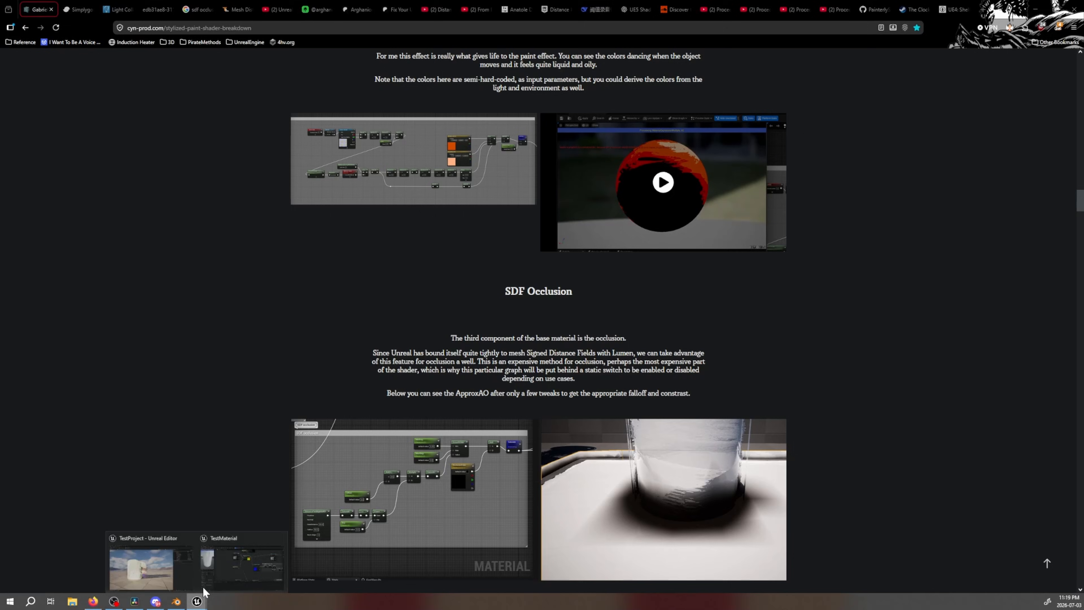
click(221, 572)
right_drag(645, 235, 637, 365)
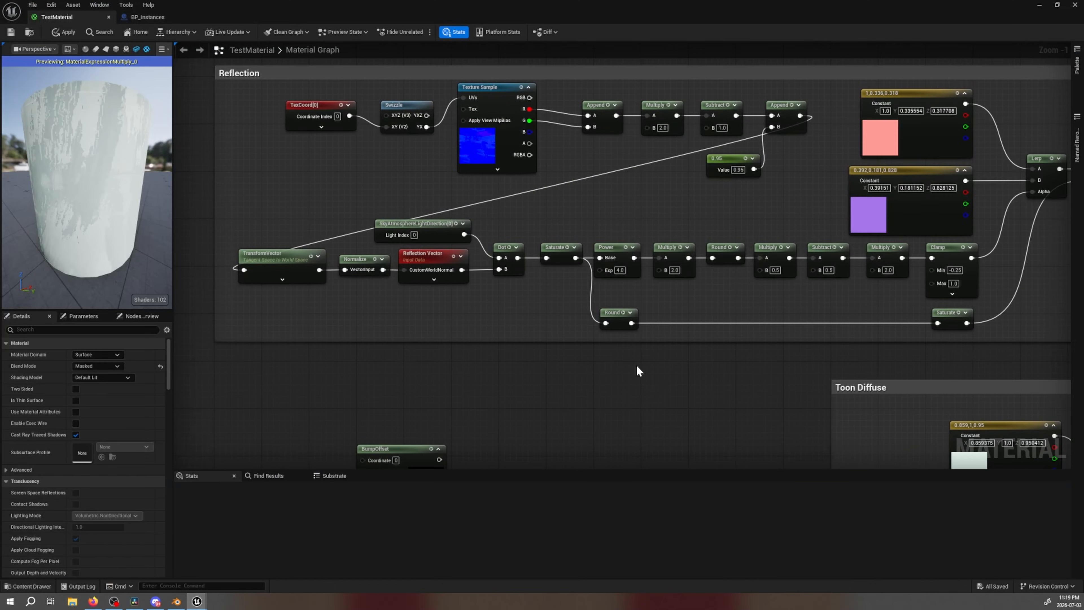
right_drag(293, 271, 368, 278)
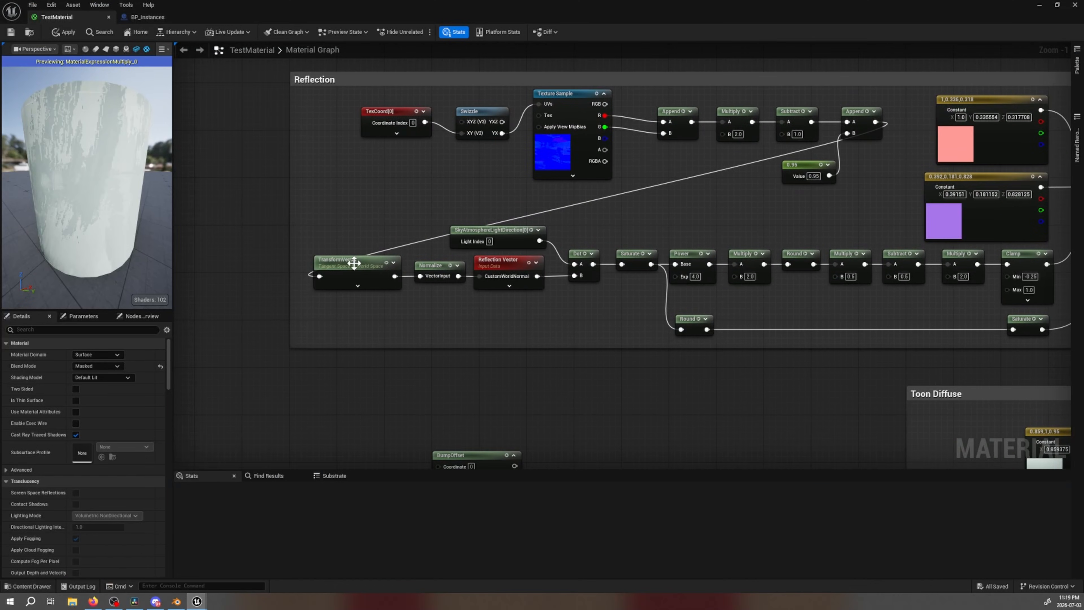
click(341, 285)
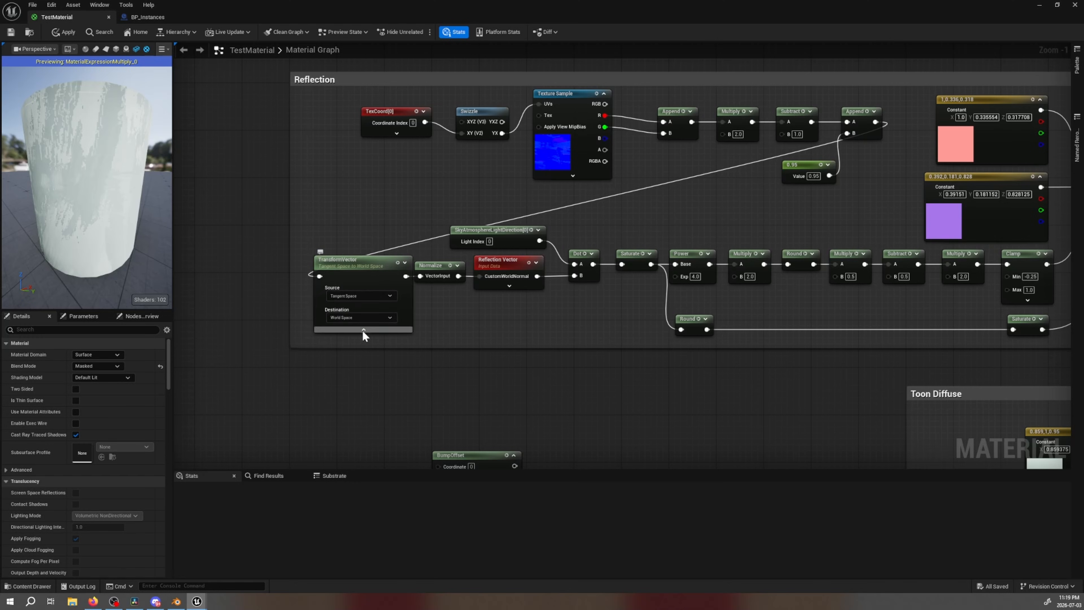
click(363, 330)
Review the Reconstruct world space normal, RimErosion and Toon Diffuse groups, ending at the SDF Occlusion group
right_drag(552, 443, 512, 239)
right_drag(676, 405, 270, 265)
right_drag(599, 319, 748, 220)
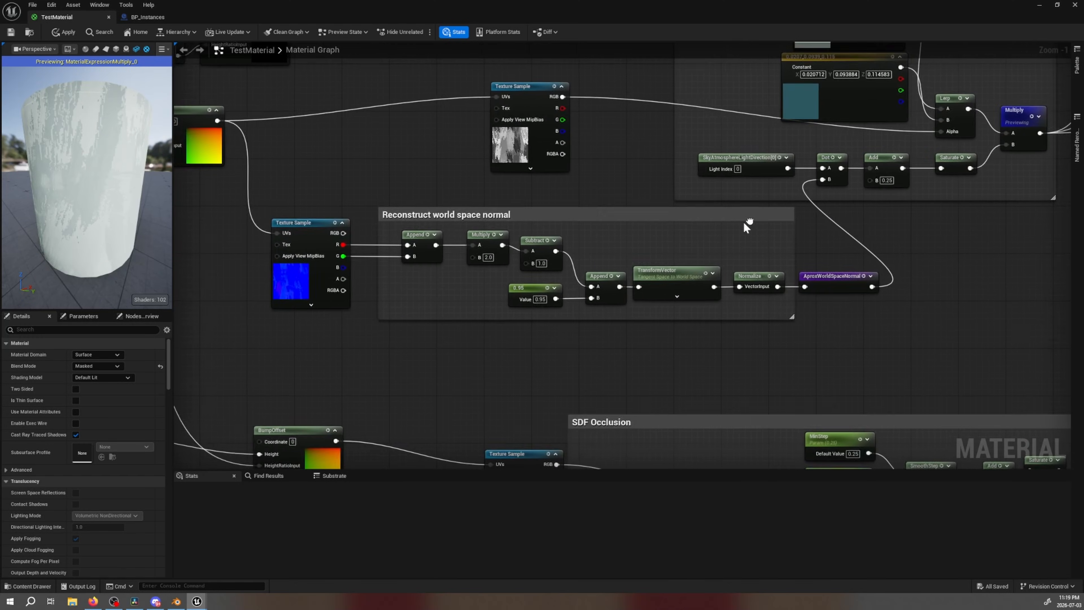
right_drag(725, 462, 453, 287)
right_drag(521, 339, 714, 80)
right_drag(448, 269, 612, 260)
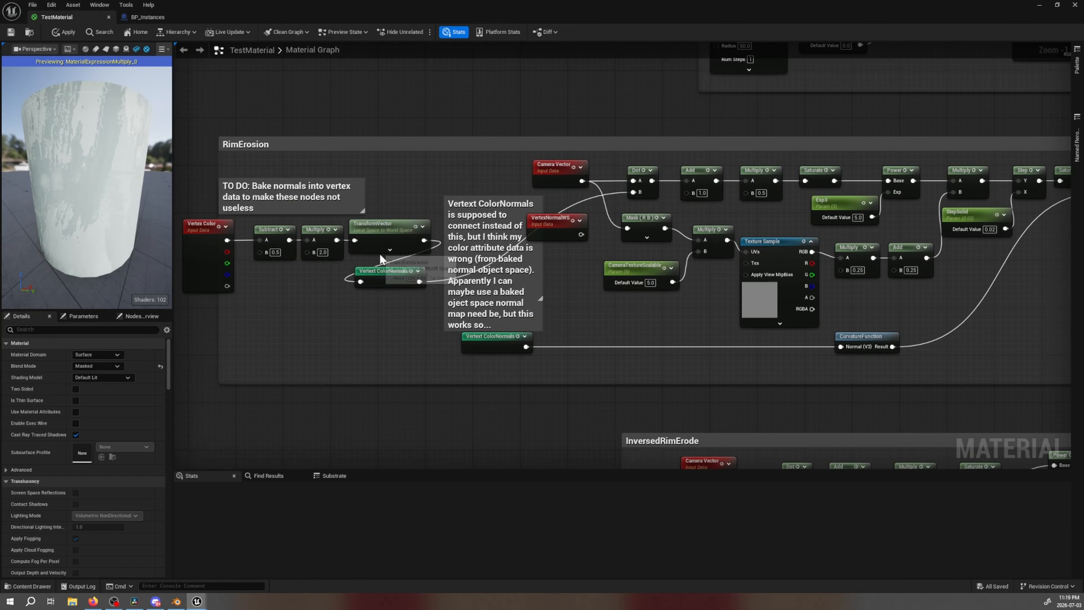
right_drag(432, 78, 470, 468)
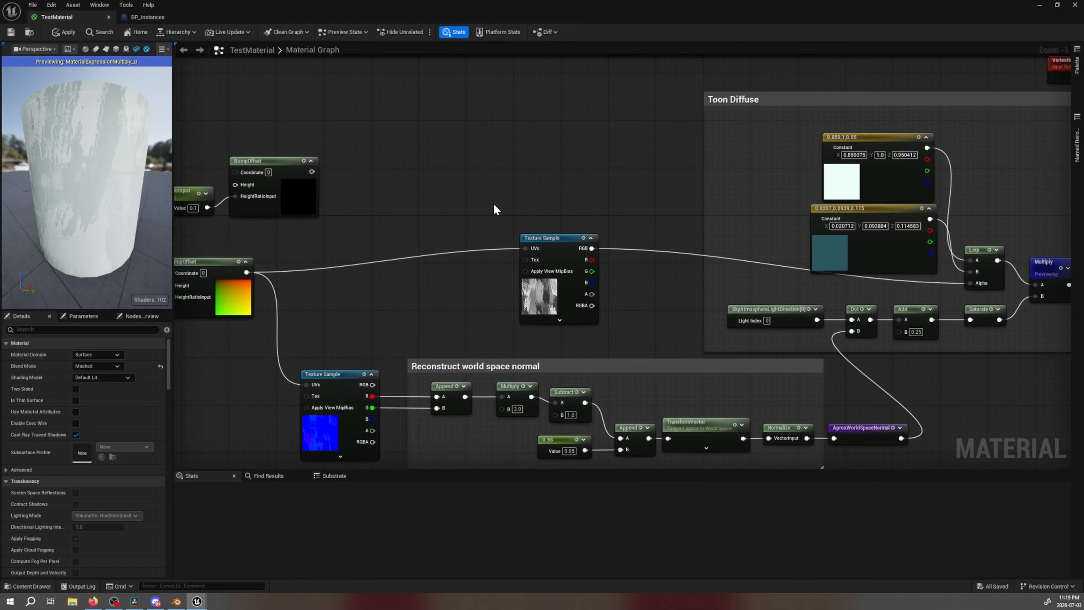
right_drag(493, 202, 413, 384)
right_drag(510, 236, 528, 155)
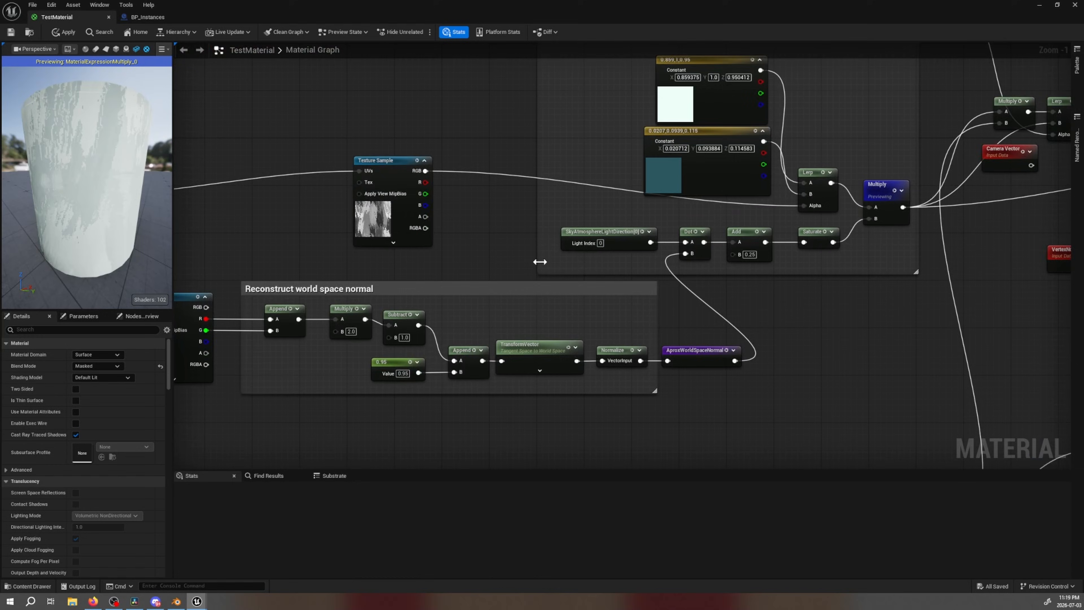
right_drag(540, 262, 758, 39)
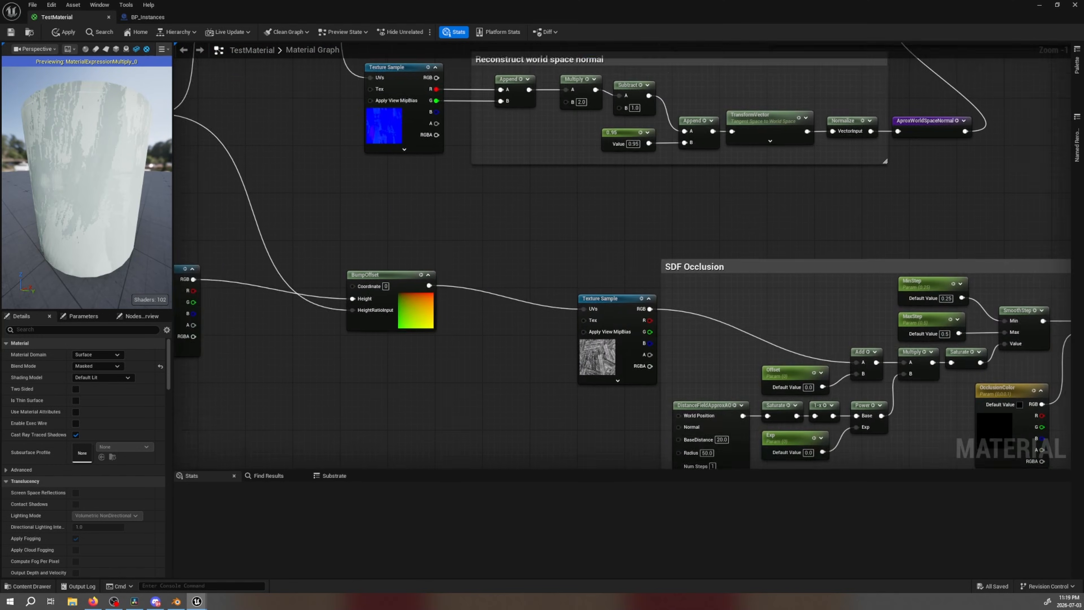
right_drag(734, 225, 453, 111)
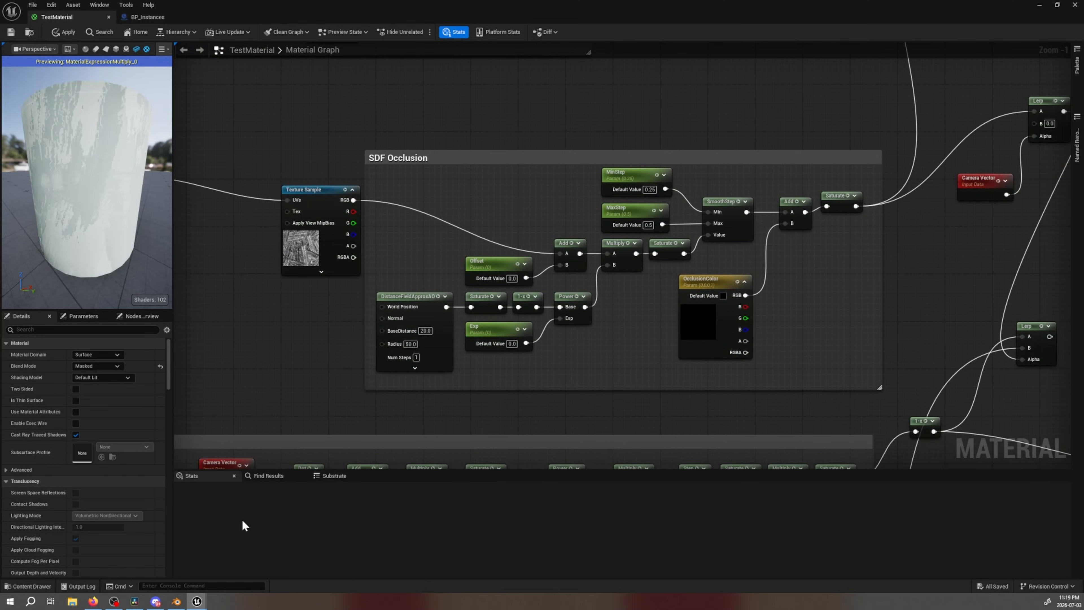
Switch to the browser's breakdown, view the SDF Occlusion graph and its rendered result enlarged, and close the enlarged view
click(93, 601)
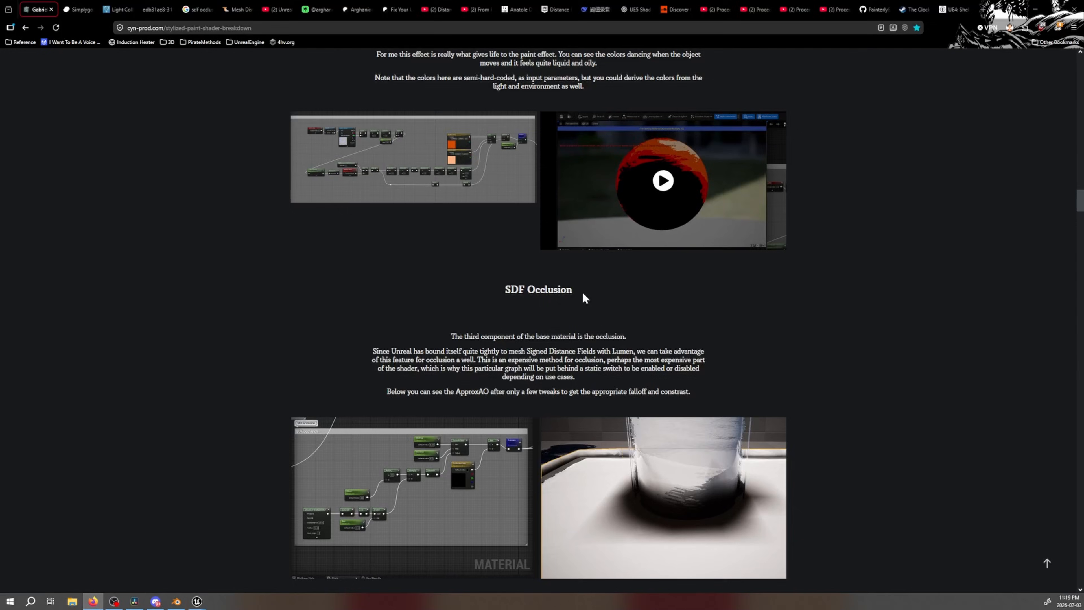
scroll(585, 298, down, 4)
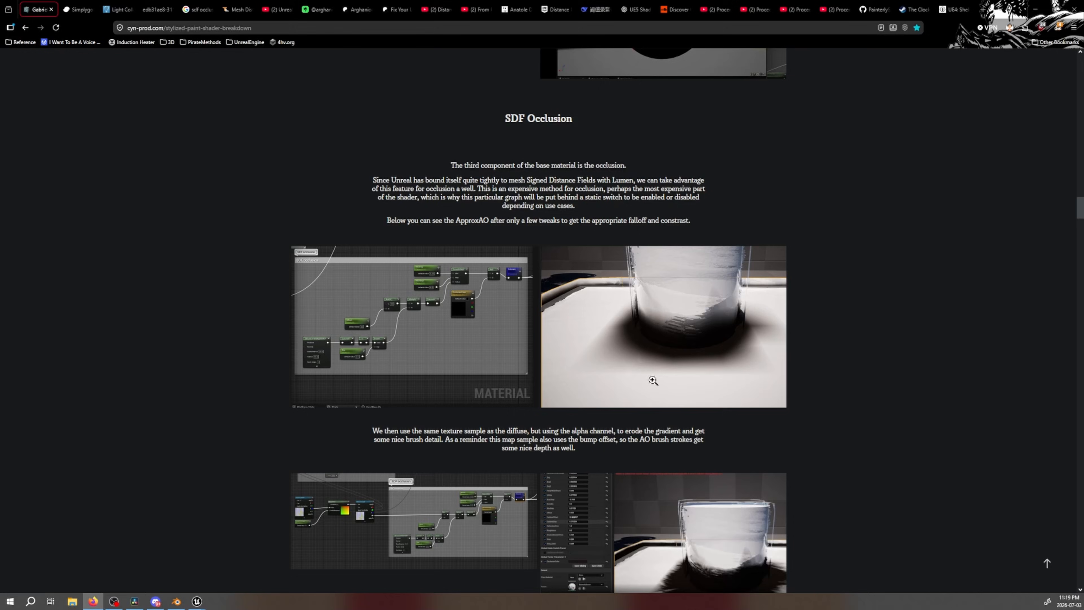
click(668, 302)
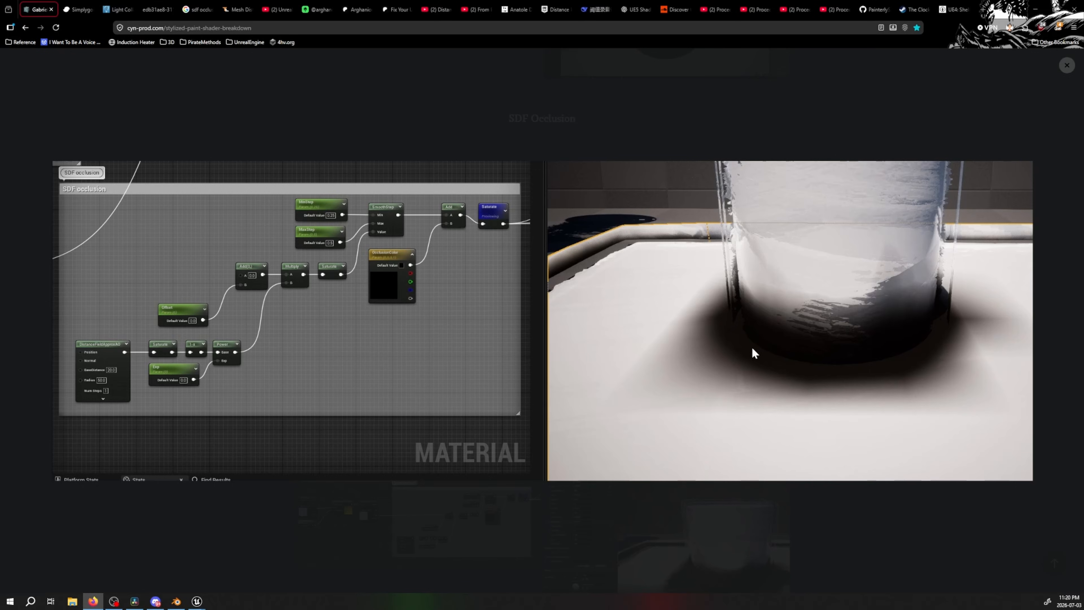
click(1067, 65)
Return to the TestMaterial graph and preview the final Saturate node of the SDF Occlusion group, viewing the mesh's base
click(176, 601)
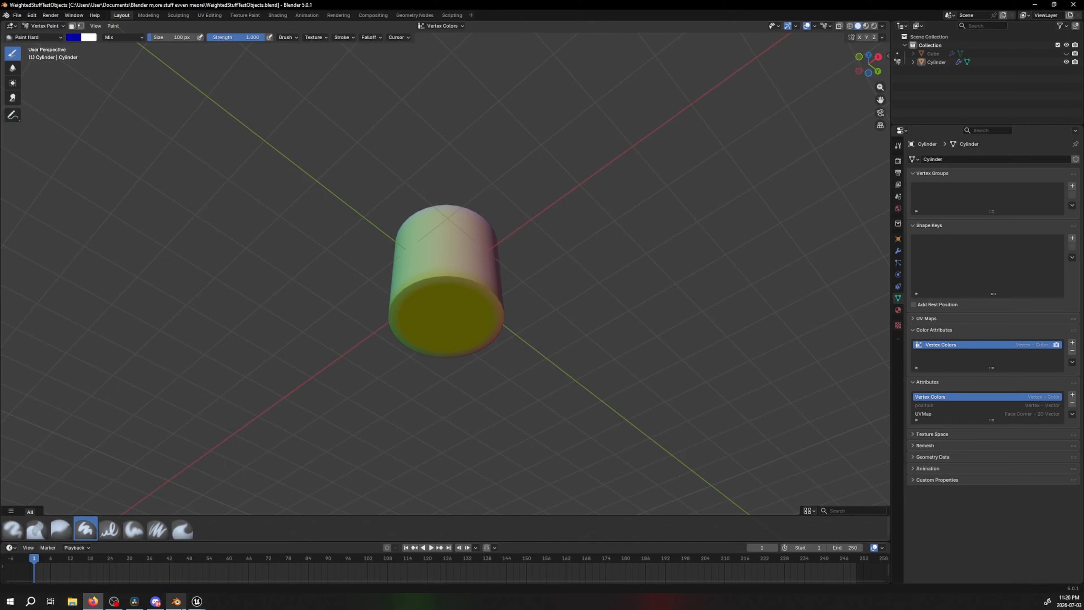
mouse_move(193, 603)
click(219, 570)
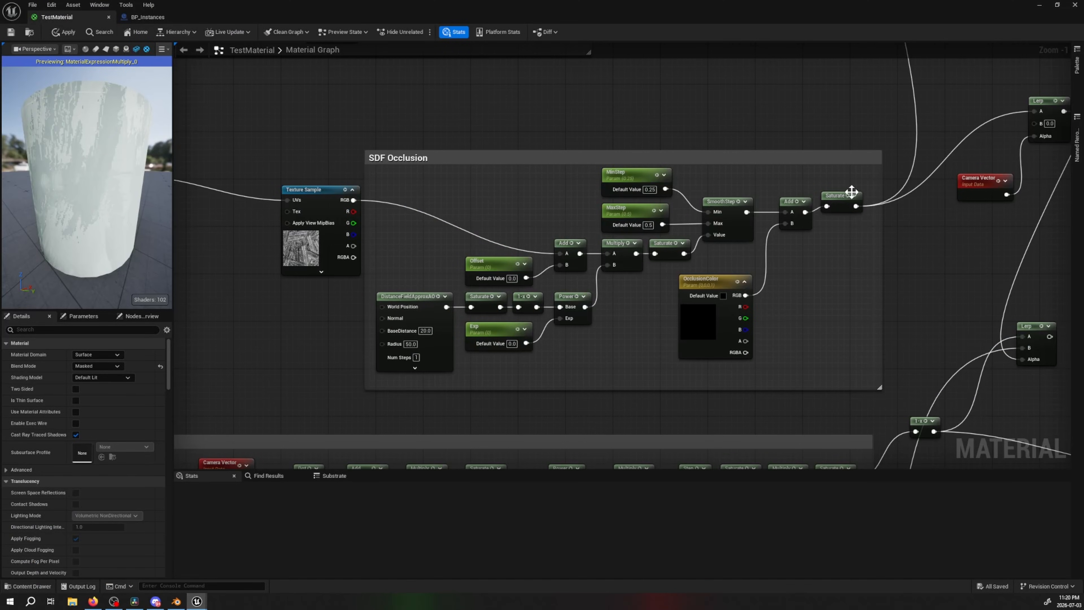
click(835, 205)
key(space)
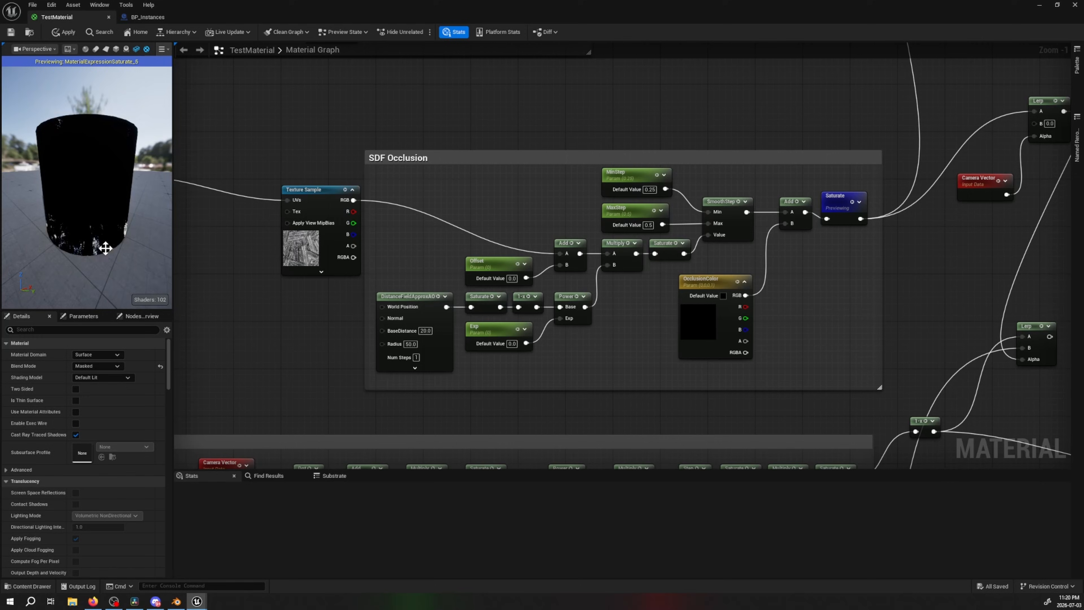
drag(103, 246, 103, 230)
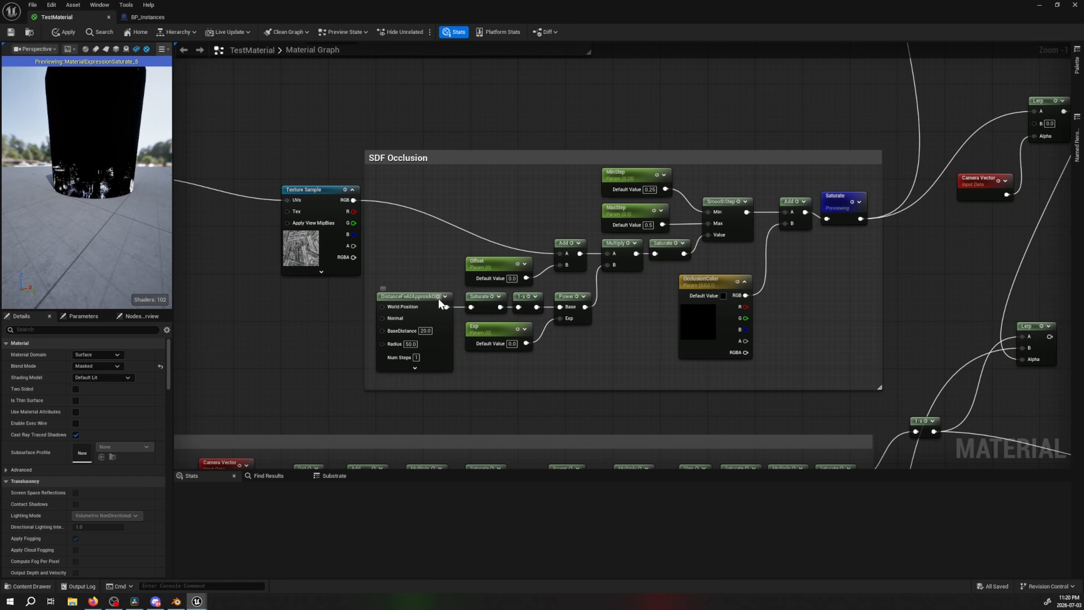
Preview the DistanceFieldApproxAO node, check its additional settings, and inspect the occlusion around the base of the preview mesh
click(417, 299)
key(space)
click(415, 380)
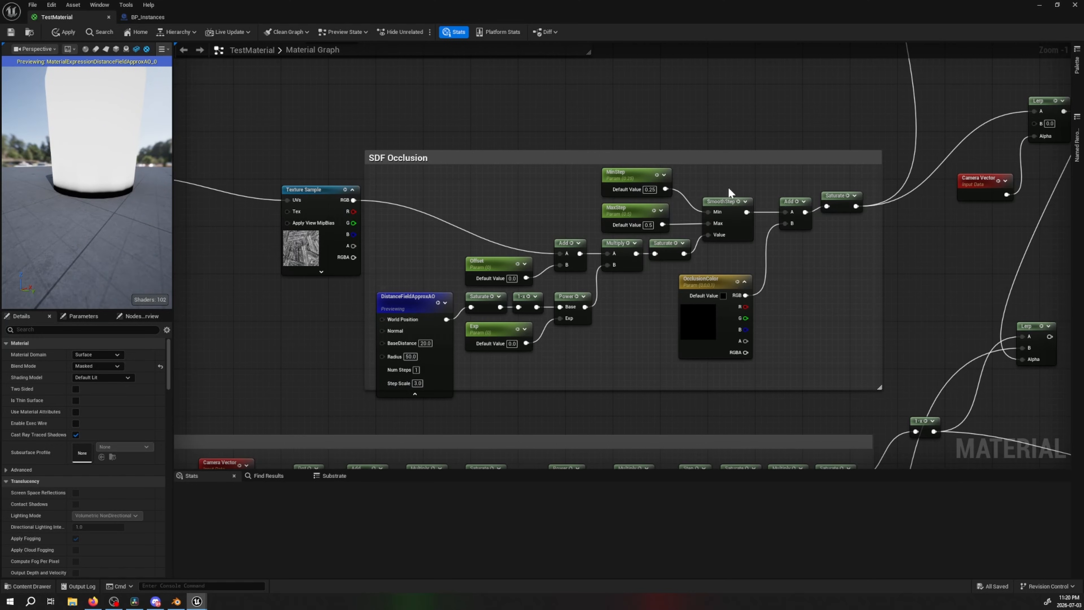
click(417, 397)
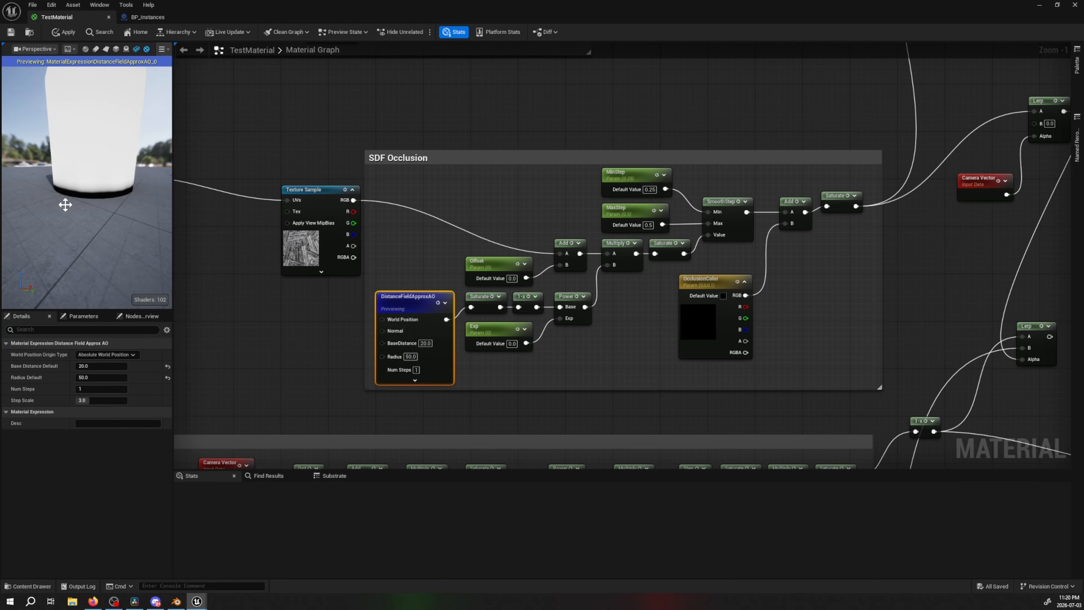
scroll(85, 204, up, 5)
drag(111, 215, 32, 183)
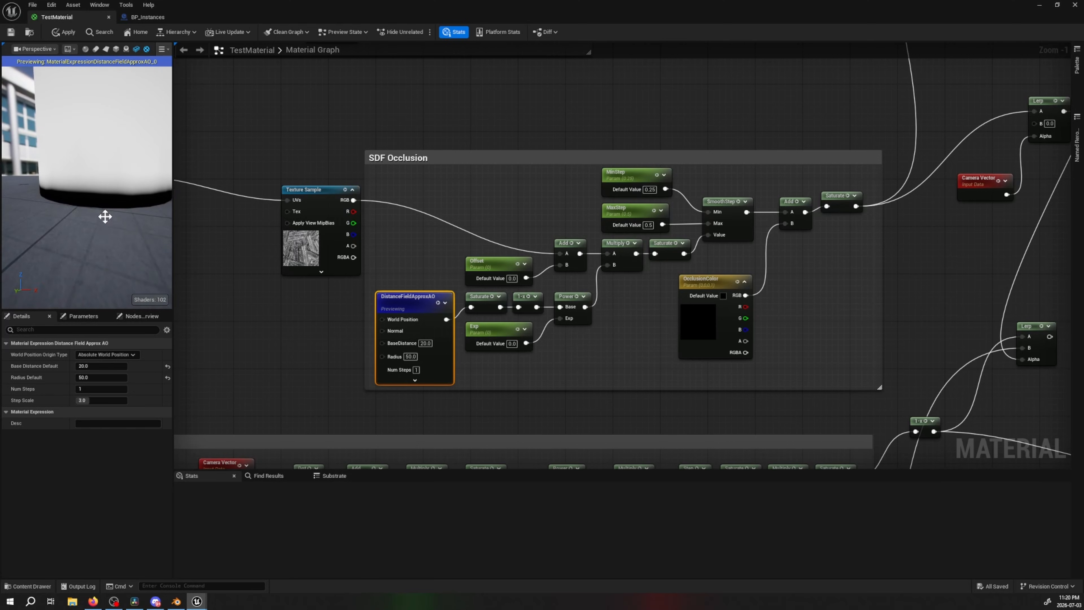
drag(94, 196, 113, 210)
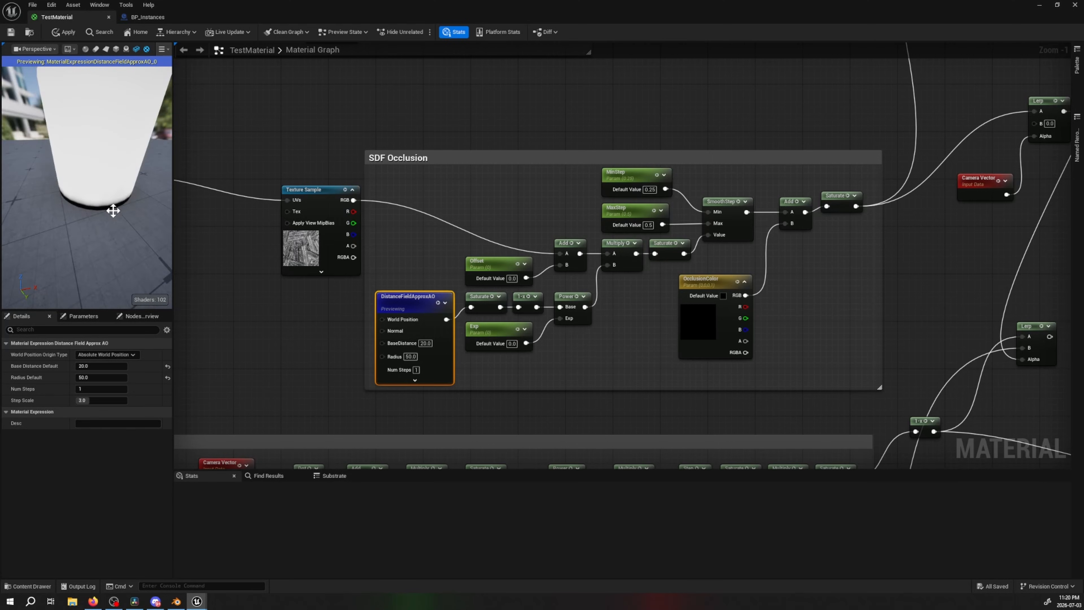
Switch to the browser and move the breakdown to the alpha-channel occlusion erosion and Fresnel edge detection sections
click(93, 601)
scroll(703, 327, down, 6)
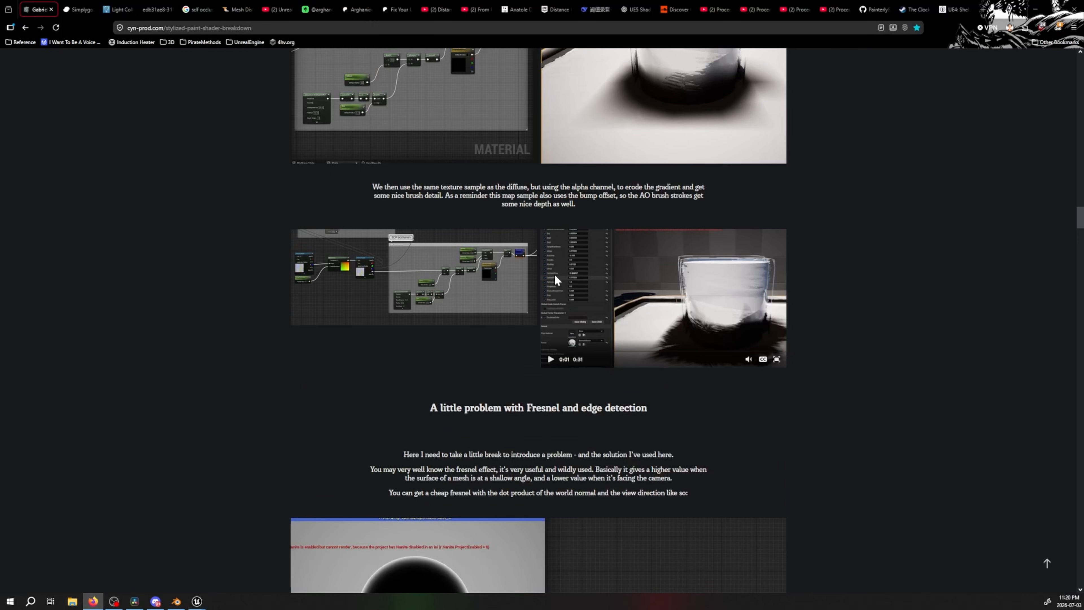
Switch to Unreal and move from the TestMaterial graph to the level viewport showing the two paint-shaded buckets
click(176, 602)
mouse_move(197, 602)
click(213, 564)
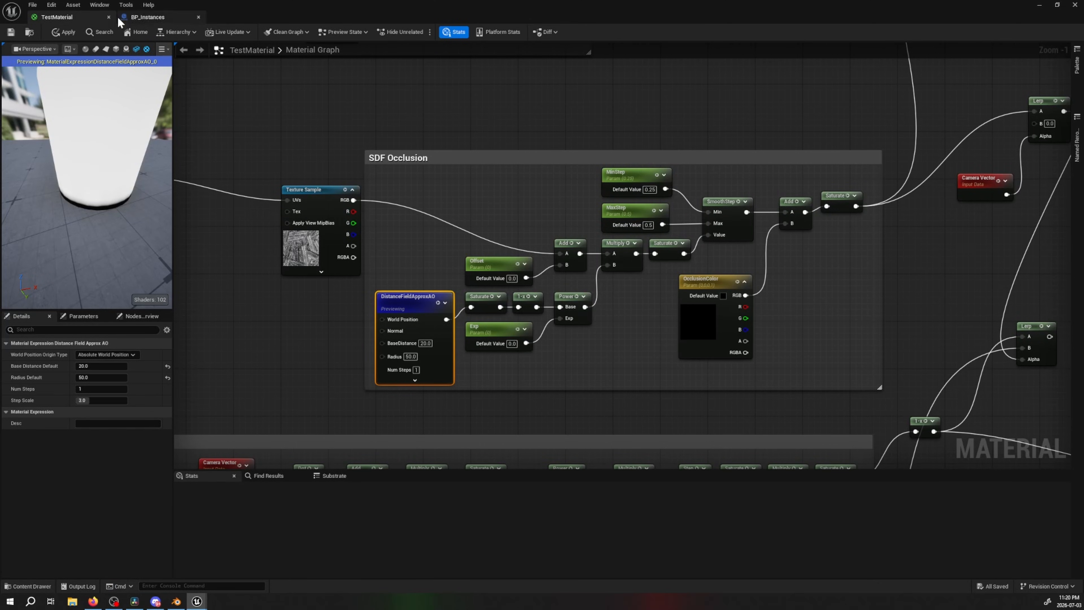
click(109, 18)
click(602, 320)
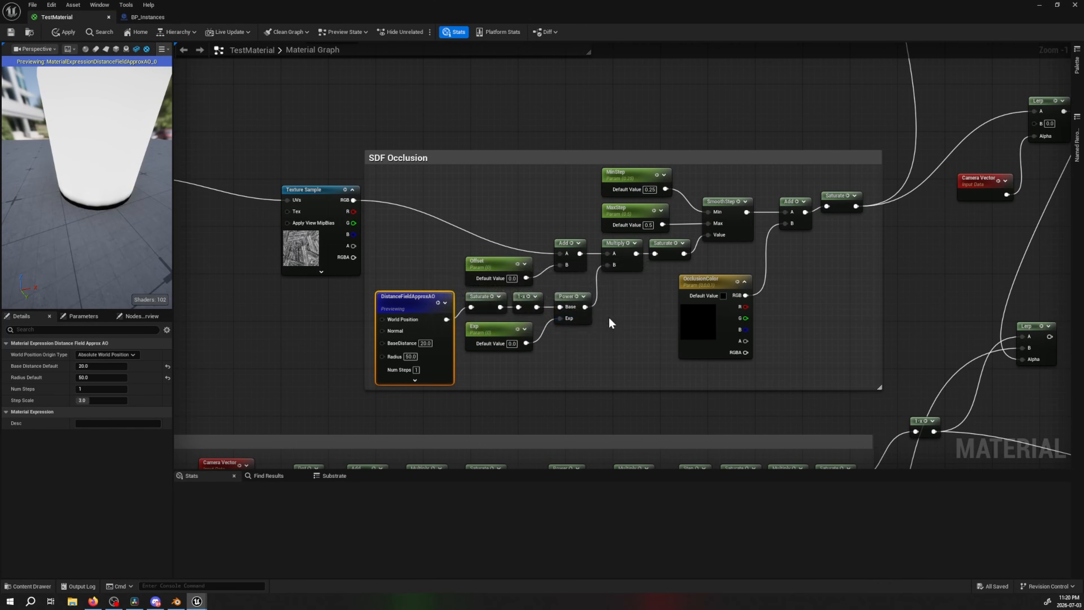
click(118, 18)
key(a)
right_drag(508, 301, 632, 308)
right_drag(414, 317, 806, 107)
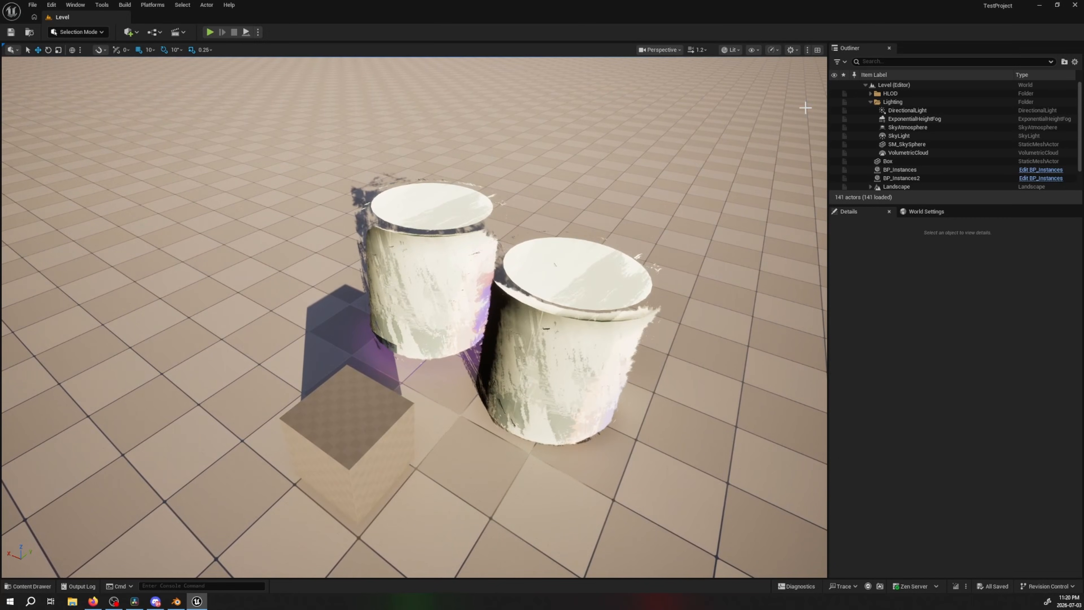
Enable the Distance Field Ambient Occlusion visualization in the level viewport and inspect the contact area between the two buckets
click(758, 49)
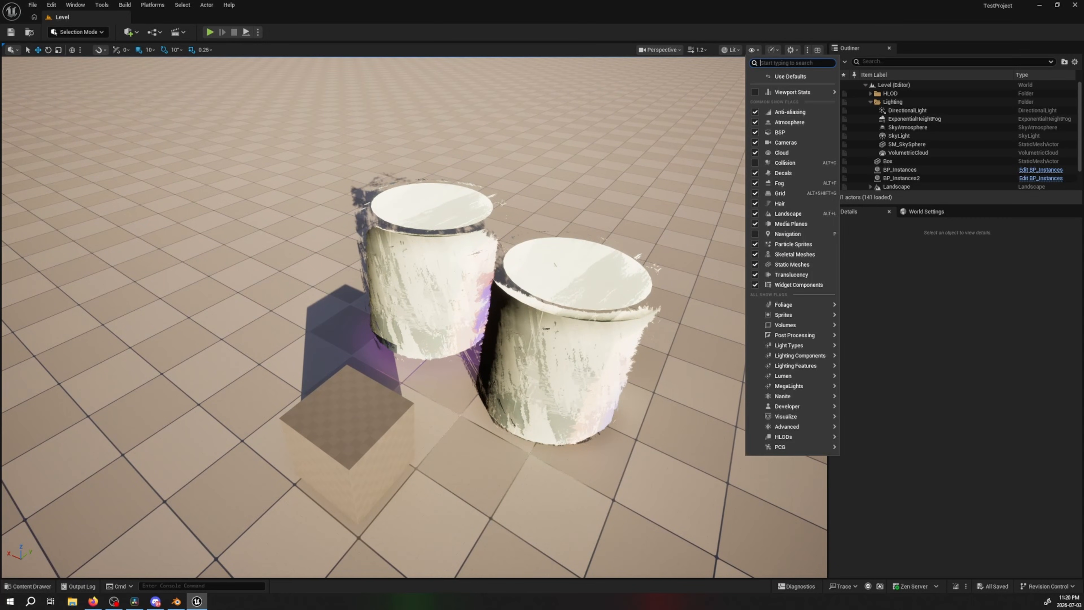
text(distance)
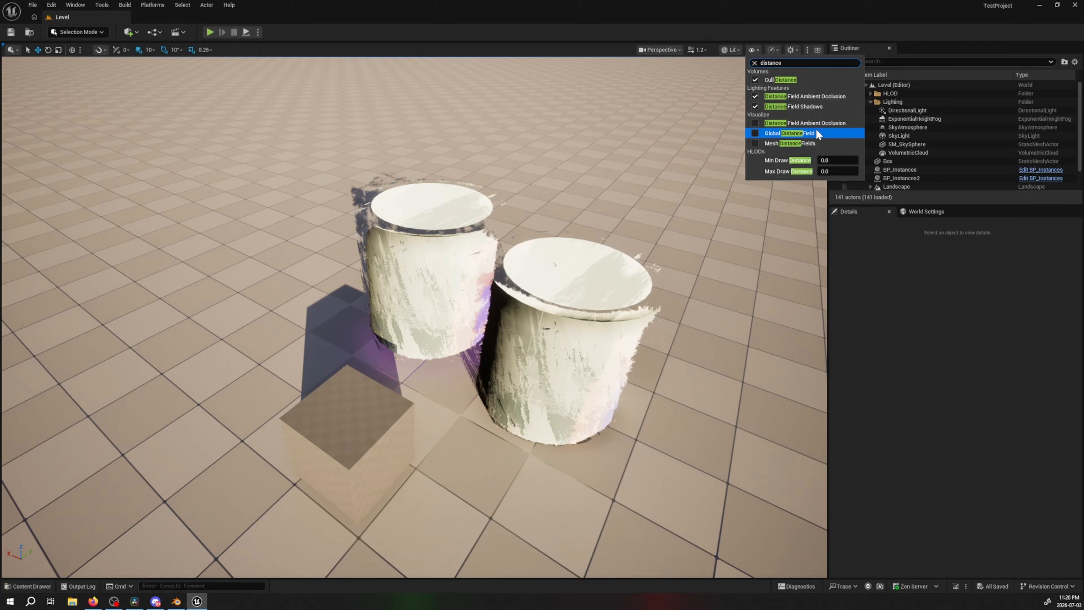
click(755, 118)
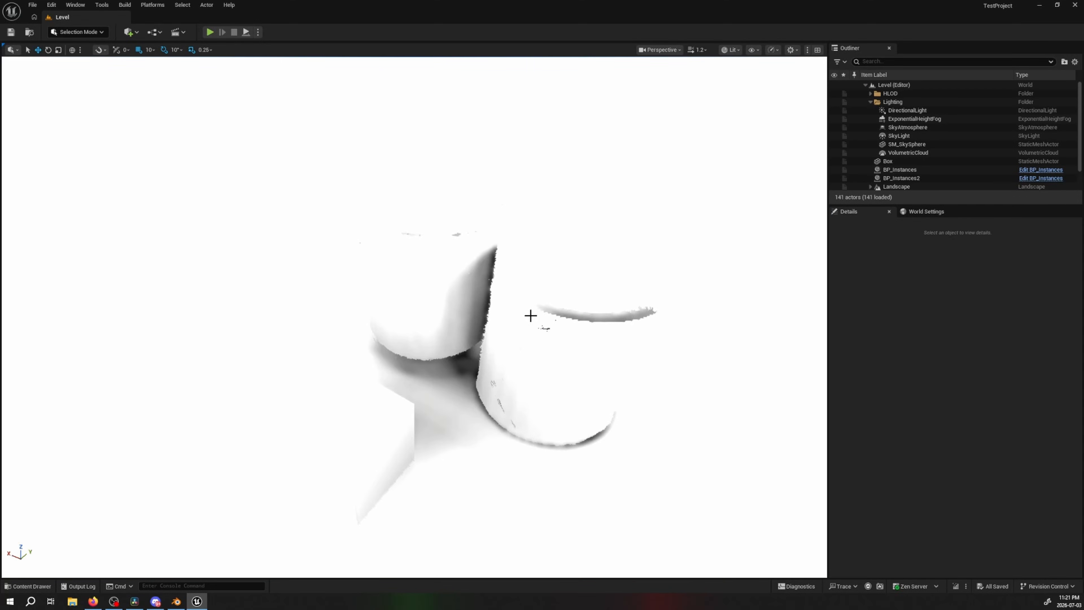
right_drag(531, 316, 408, 351)
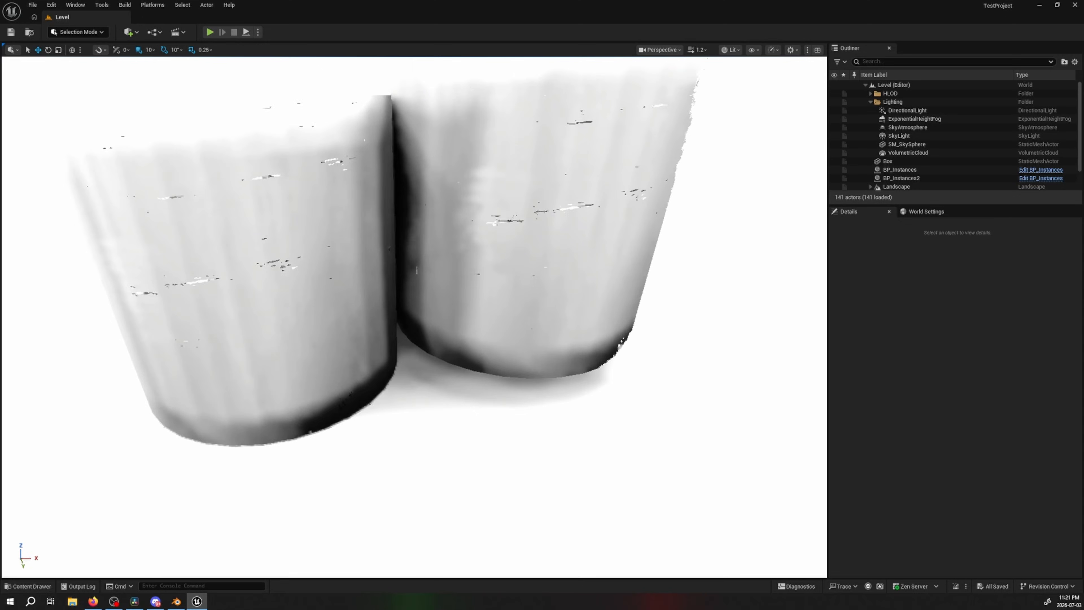
click(754, 50)
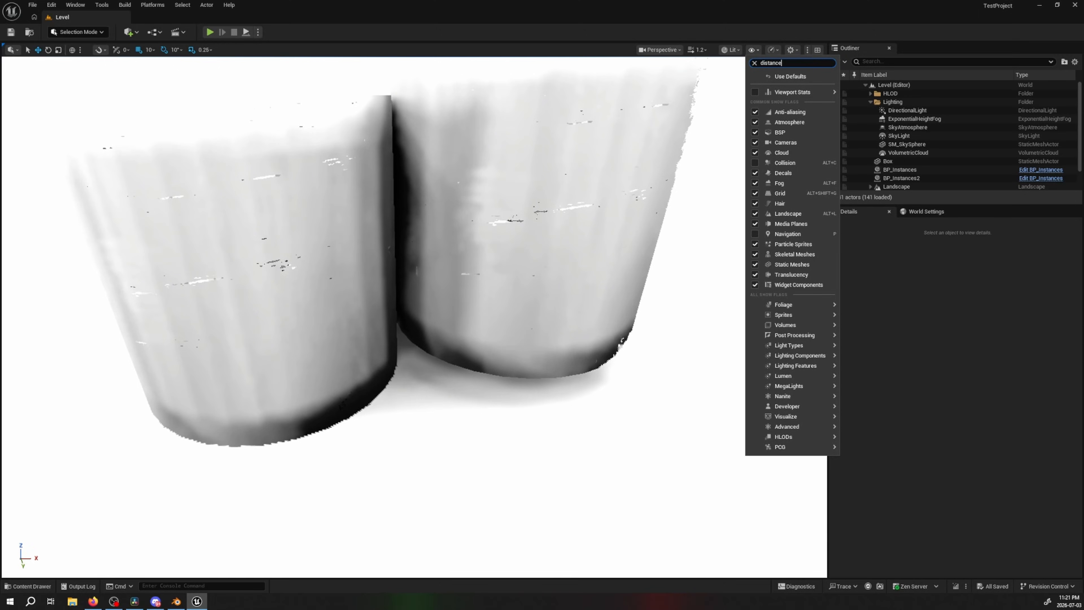
right_drag(365, 428, 346, 410)
Switch to the browser, view the alpha-channel occlusion erosion video full screen, and exit full screen
click(93, 602)
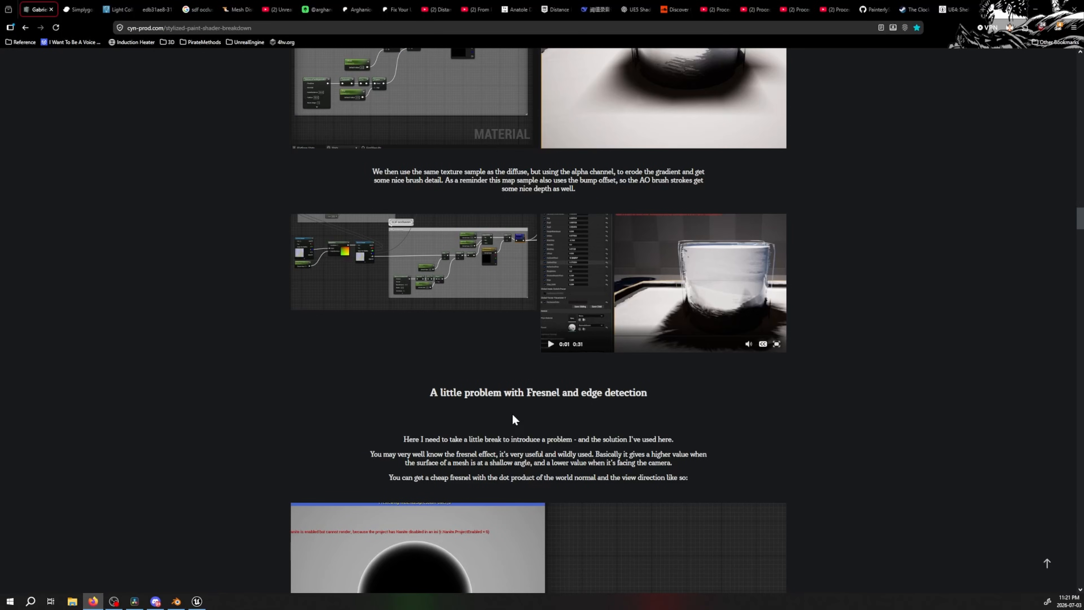
double_click(776, 345)
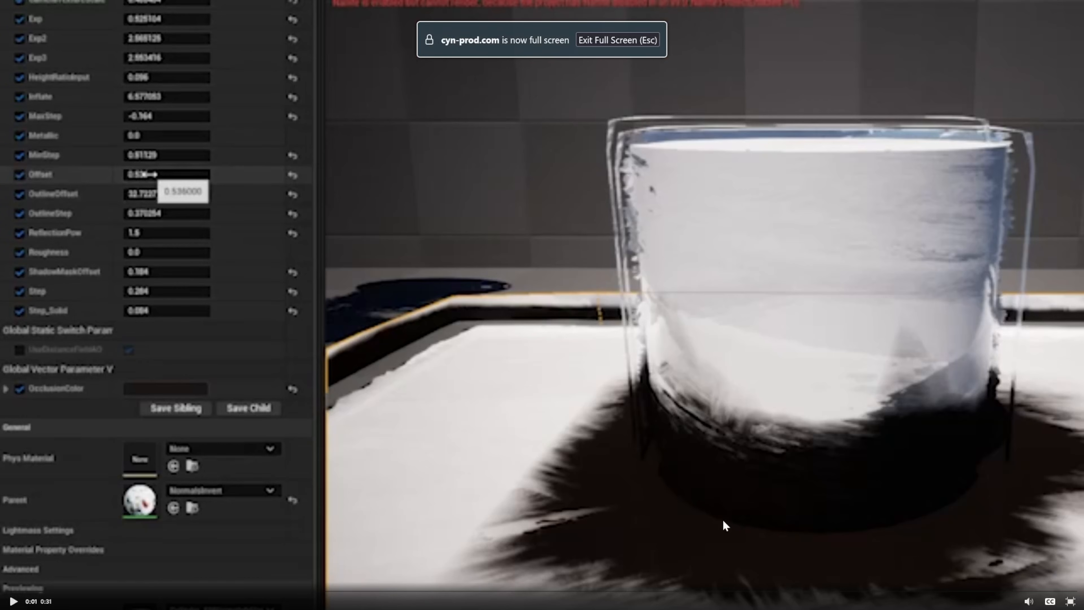
key(Escape)
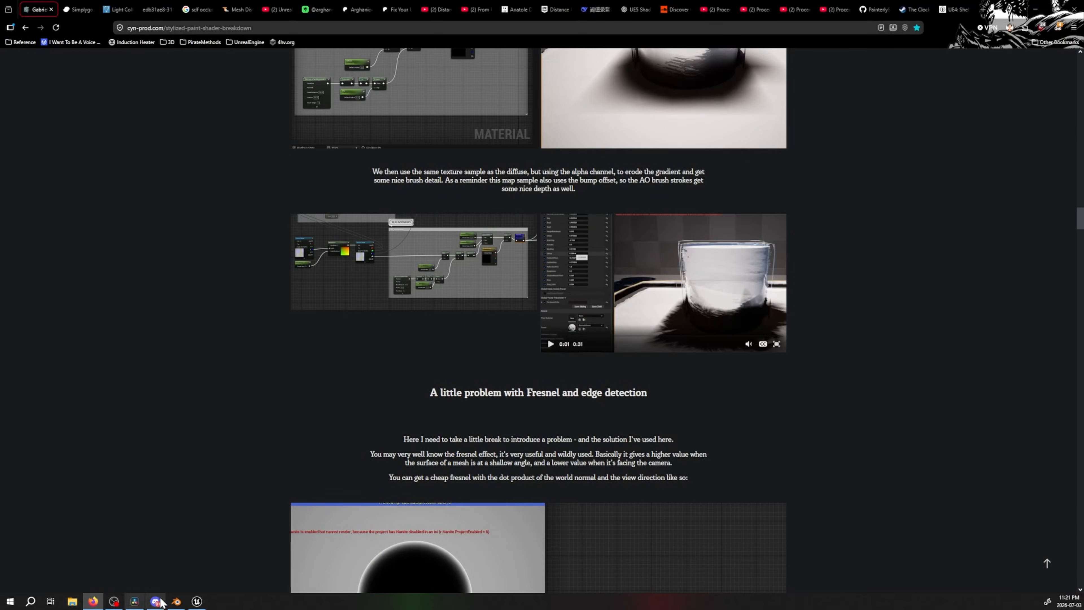
Return to the Unreal level viewport and examine the distance field occlusion around the buckets' bases up close
click(176, 601)
click(196, 602)
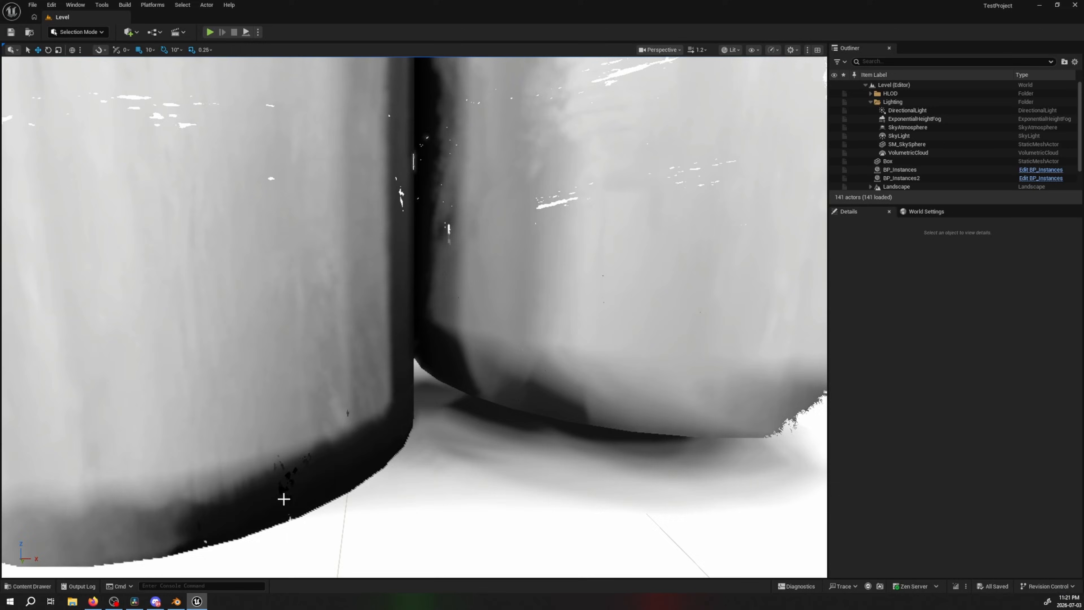
right_drag(283, 499, 278, 545)
click(730, 50)
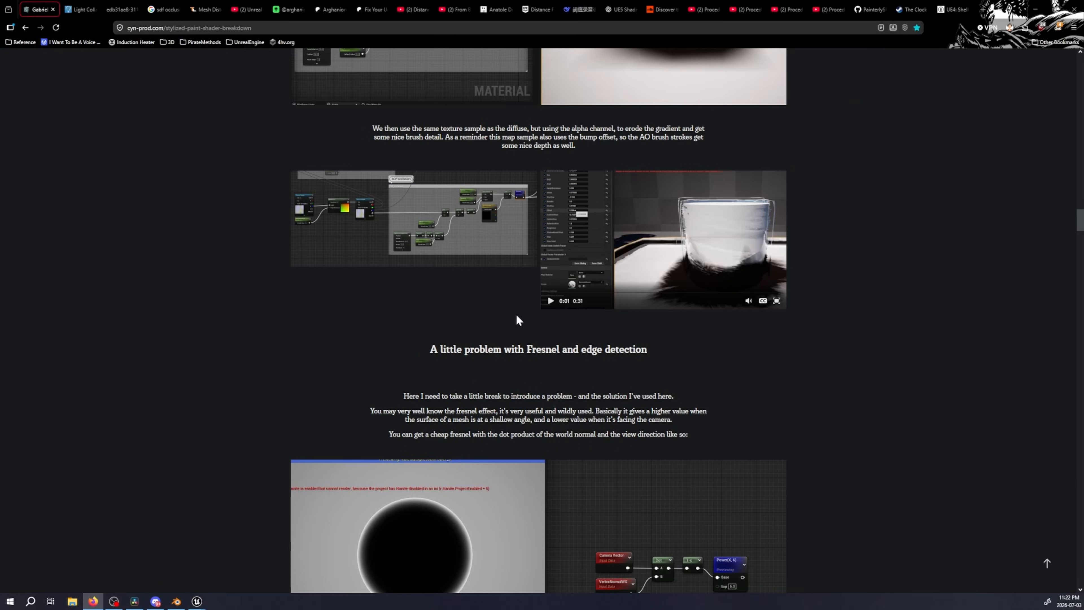
Switch to the browser, view the breakdown's cheap Fresnel example enlarged, and close the fabric shader documentation tab
scroll(502, 367, down, 4)
click(402, 366)
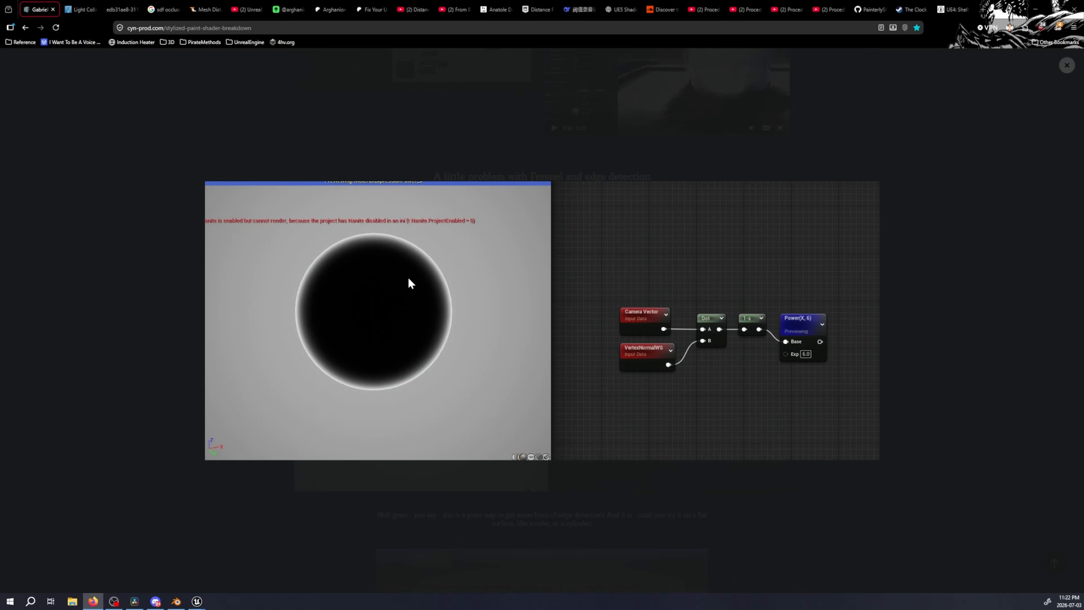
click(85, 13)
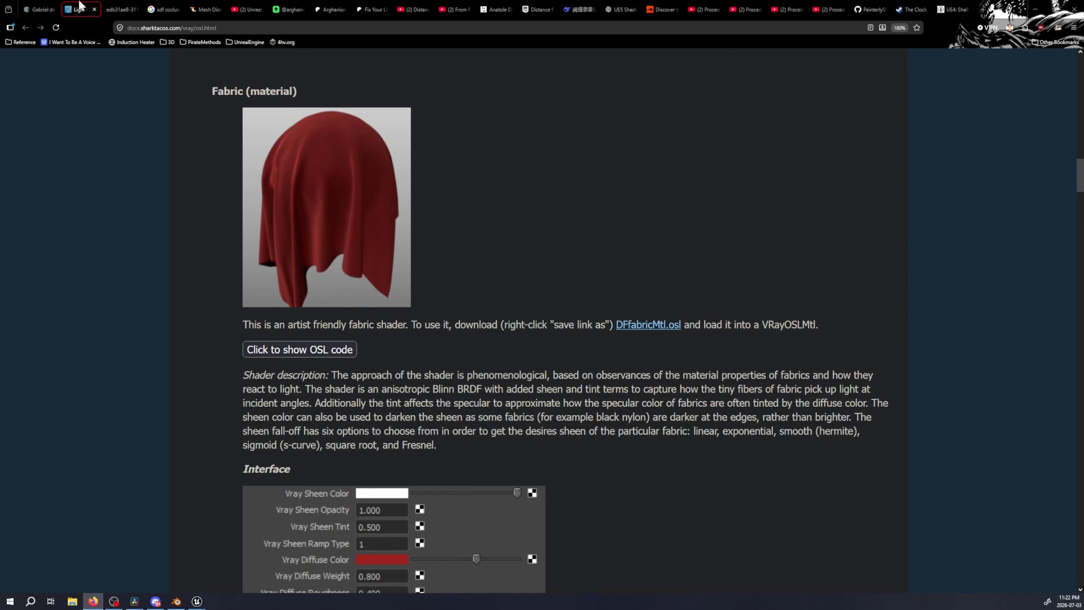
key(ctrl+shift+Tab)
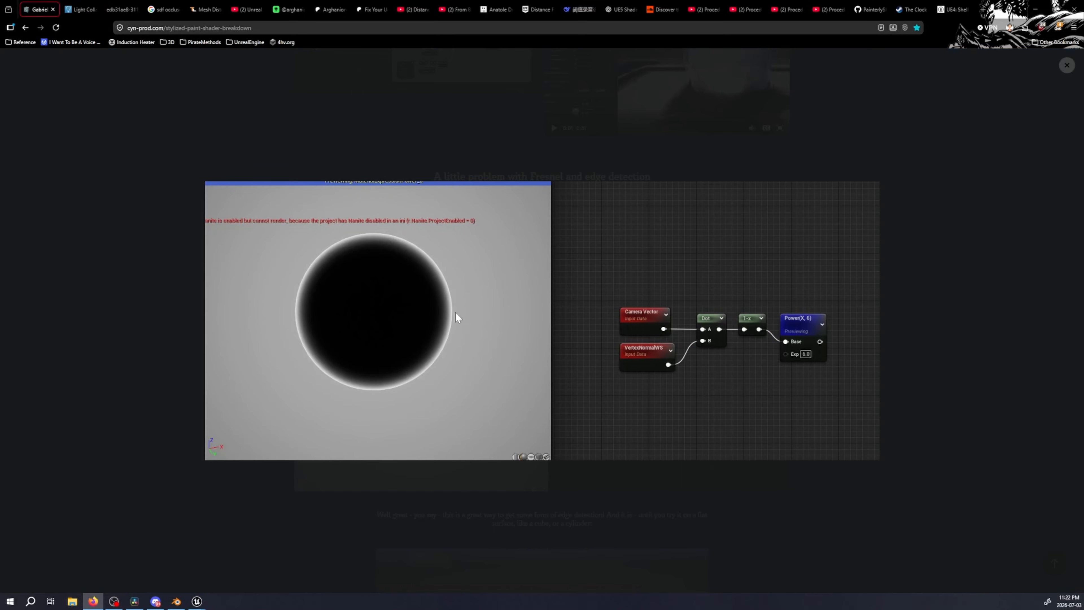
click(66, 5)
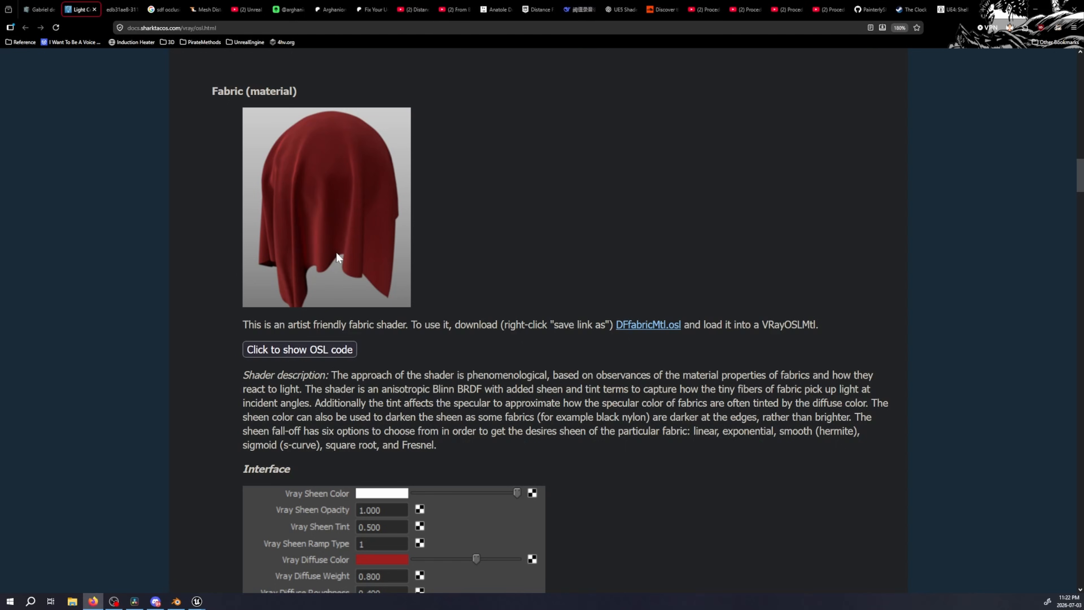
click(94, 10)
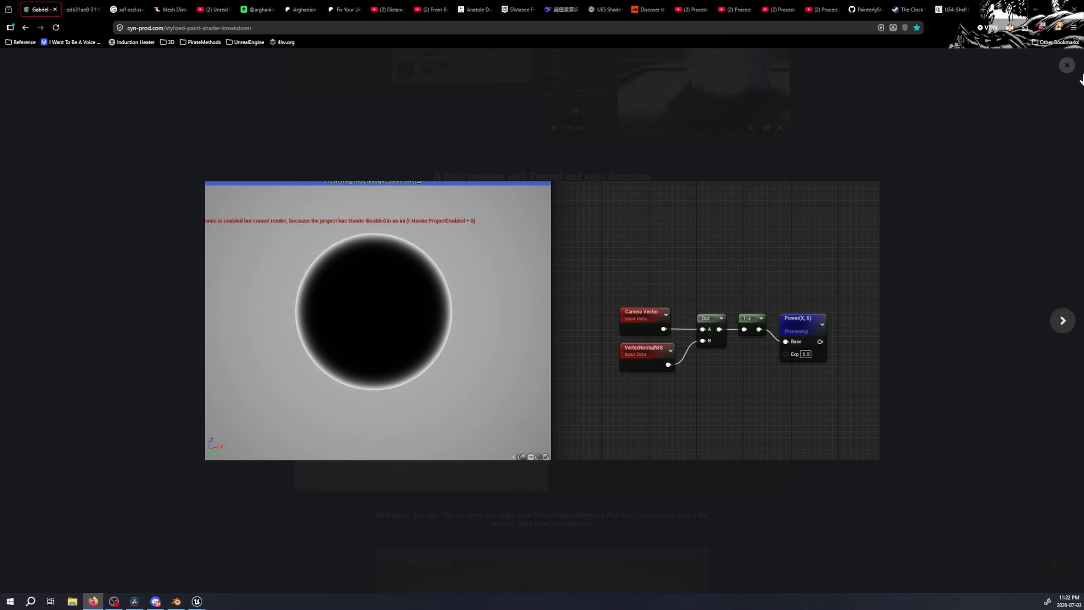
click(1082, 78)
Browse the Fresnel and edge detection section, view the flat-topped cylinder example enlarged, and close the enlarged view
scroll(1082, 77, down, 15)
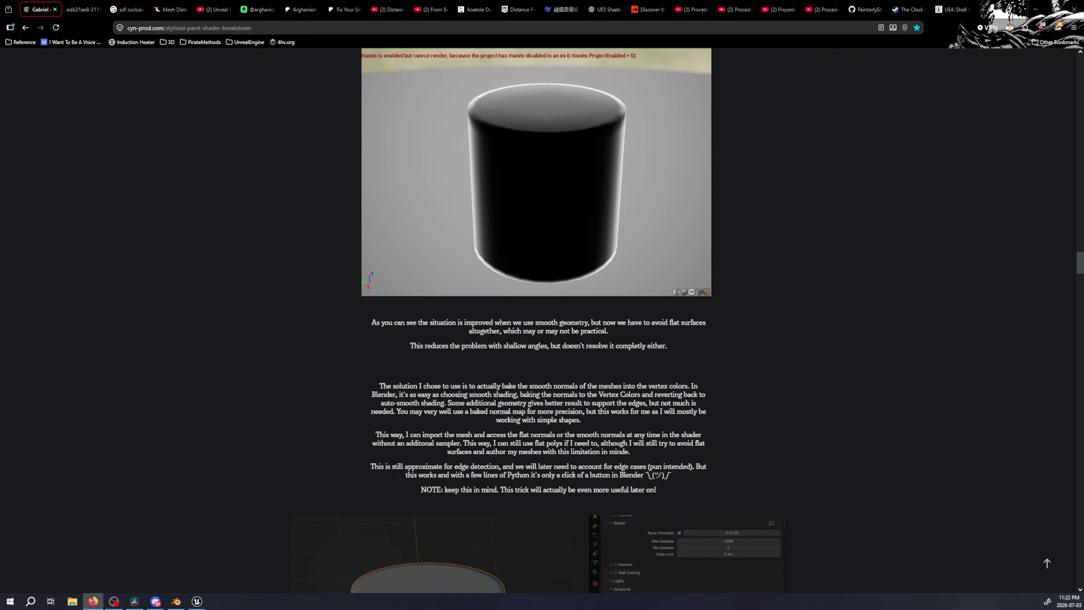
scroll(569, 303, down, 16)
scroll(561, 303, up, 1)
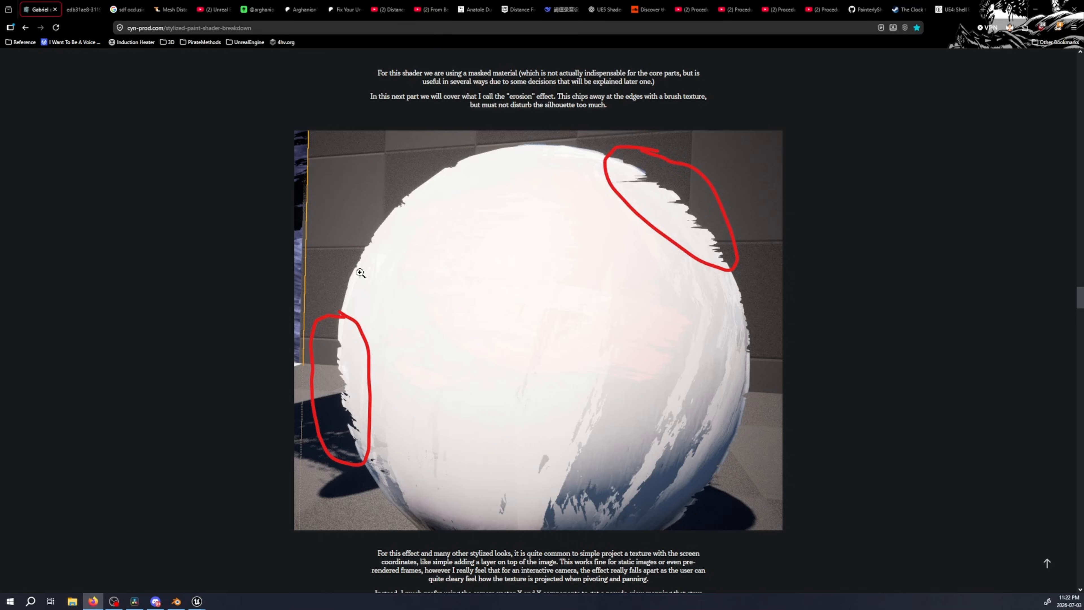
scroll(353, 343, up, 20)
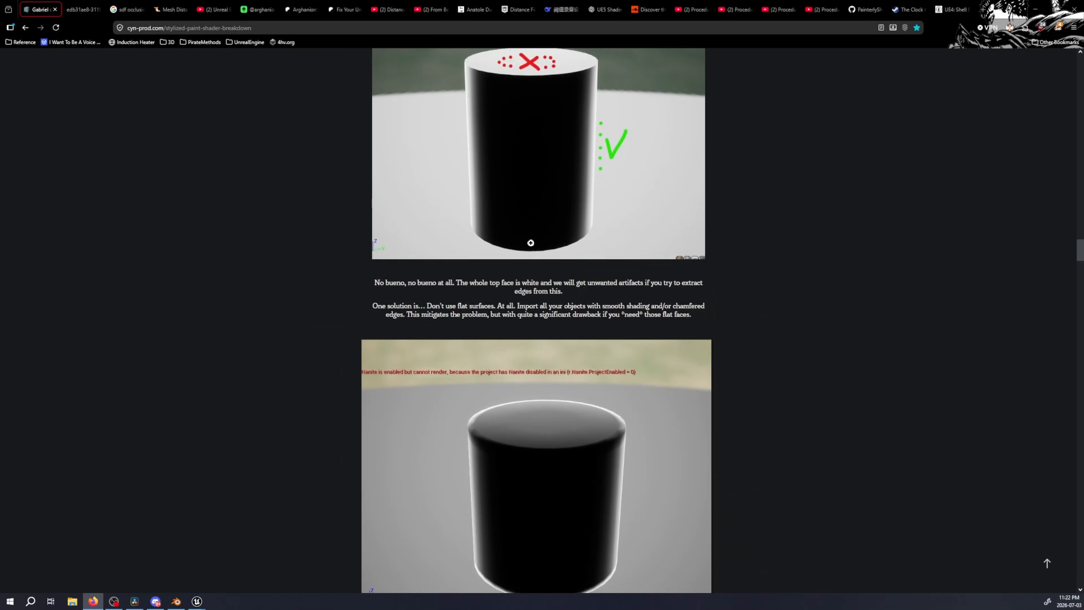
scroll(534, 256, up, 8)
scroll(531, 266, down, 5)
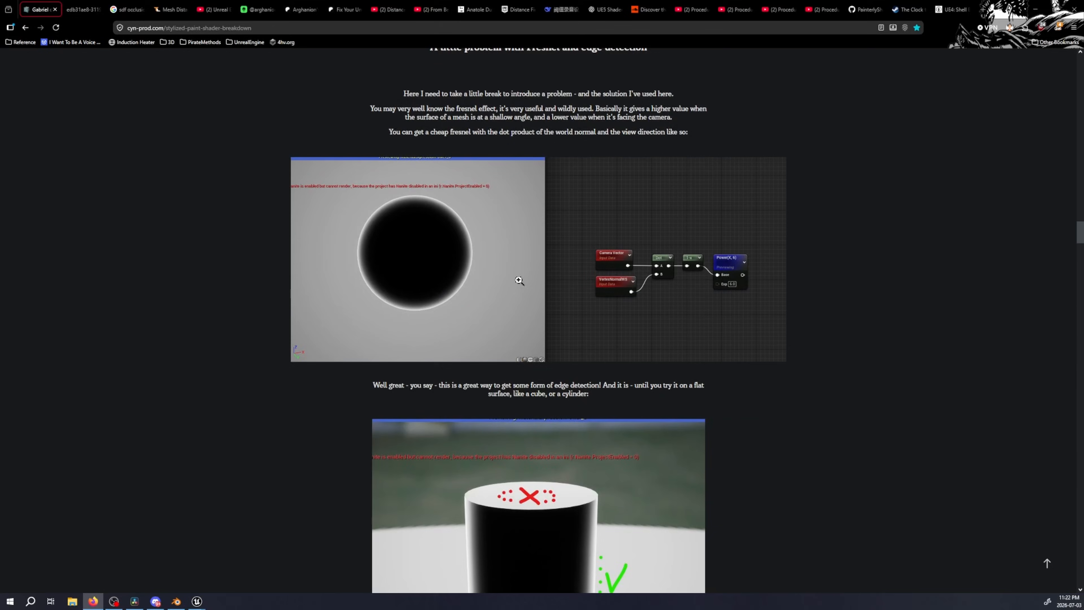
scroll(501, 287, down, 5)
click(569, 400)
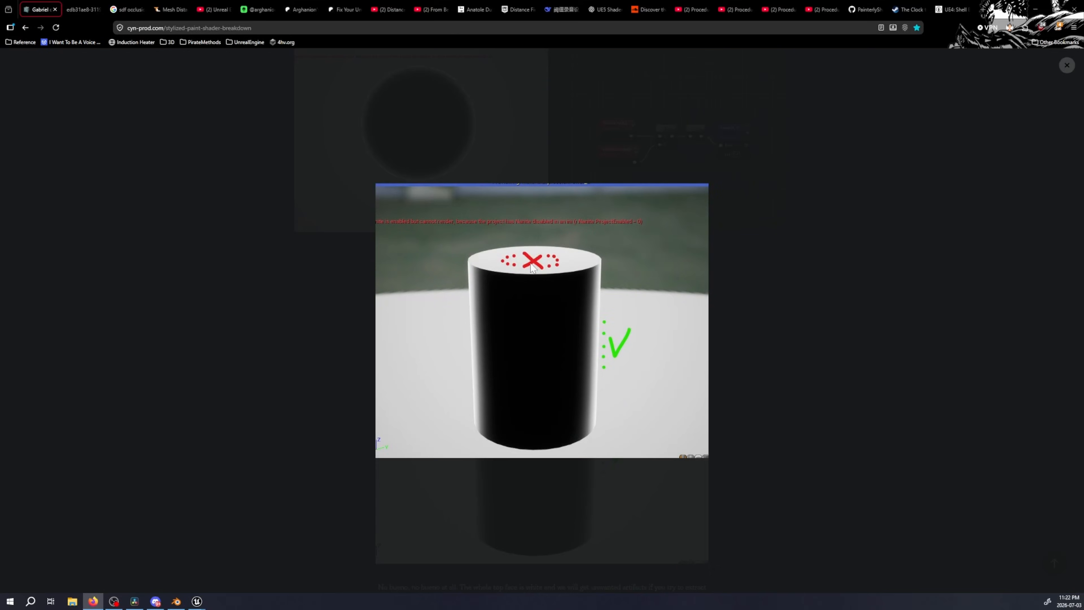
click(552, 349)
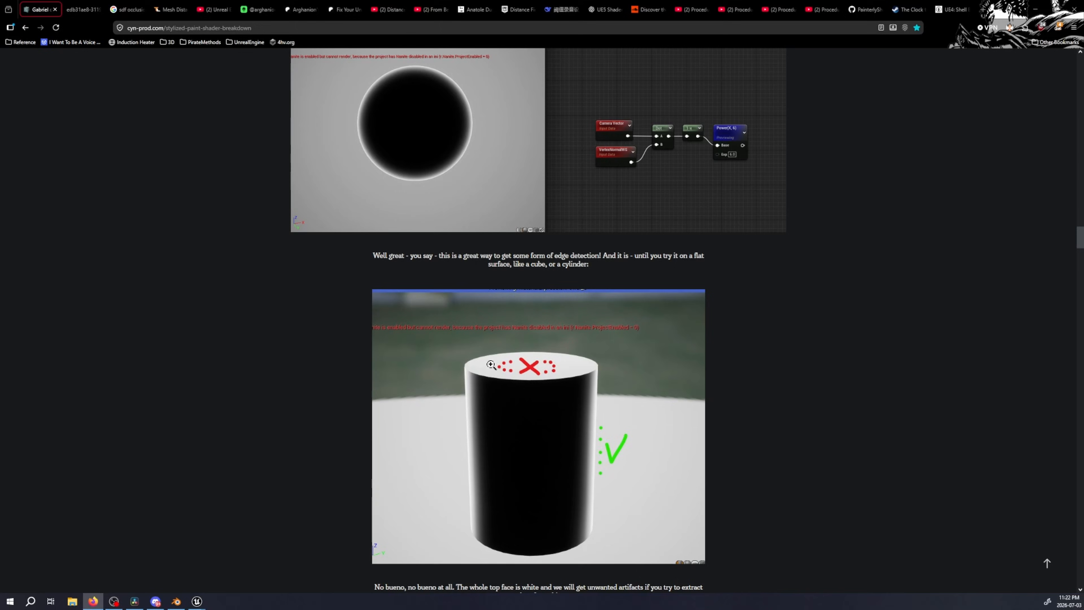
click(541, 365)
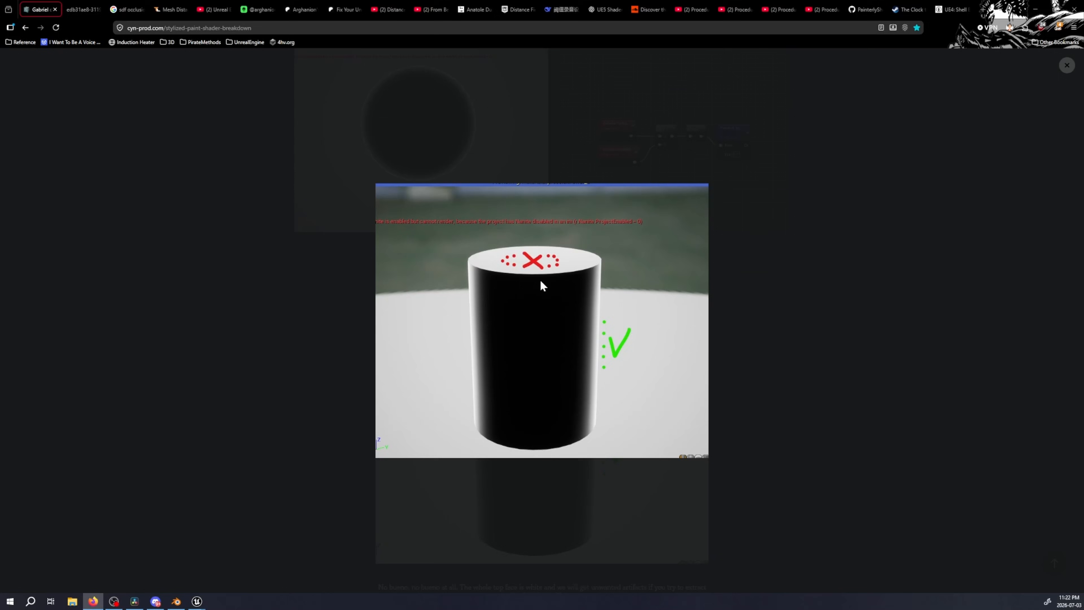
click(1067, 65)
Compare the flat-topped cylinder with the smooth-shaded cylinder in the breakdown's Fresnel edge detection section
scroll(785, 248, down, 10)
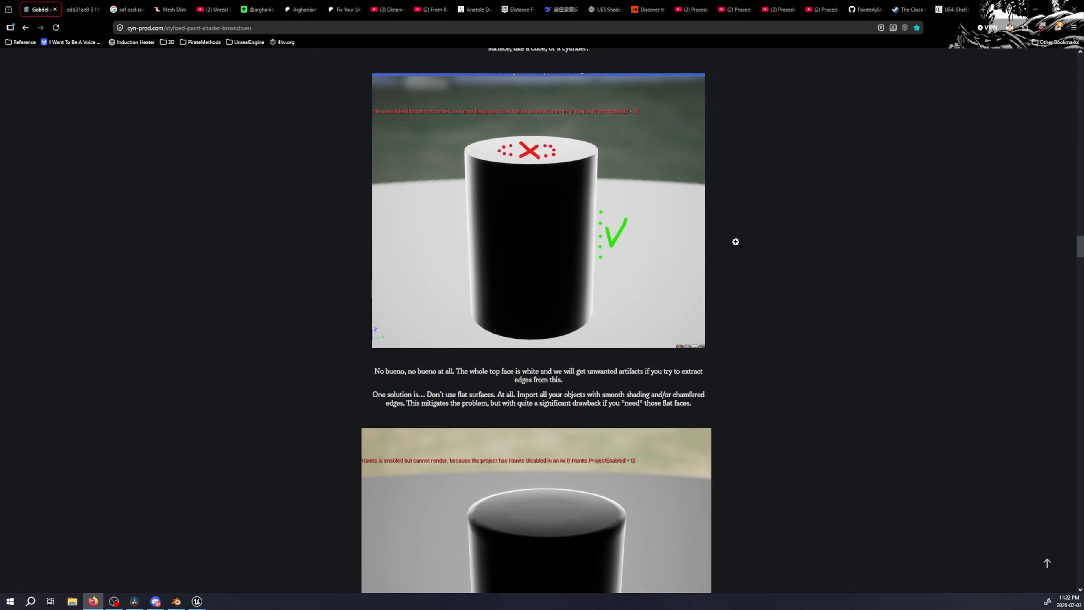
scroll(637, 257, down, 20)
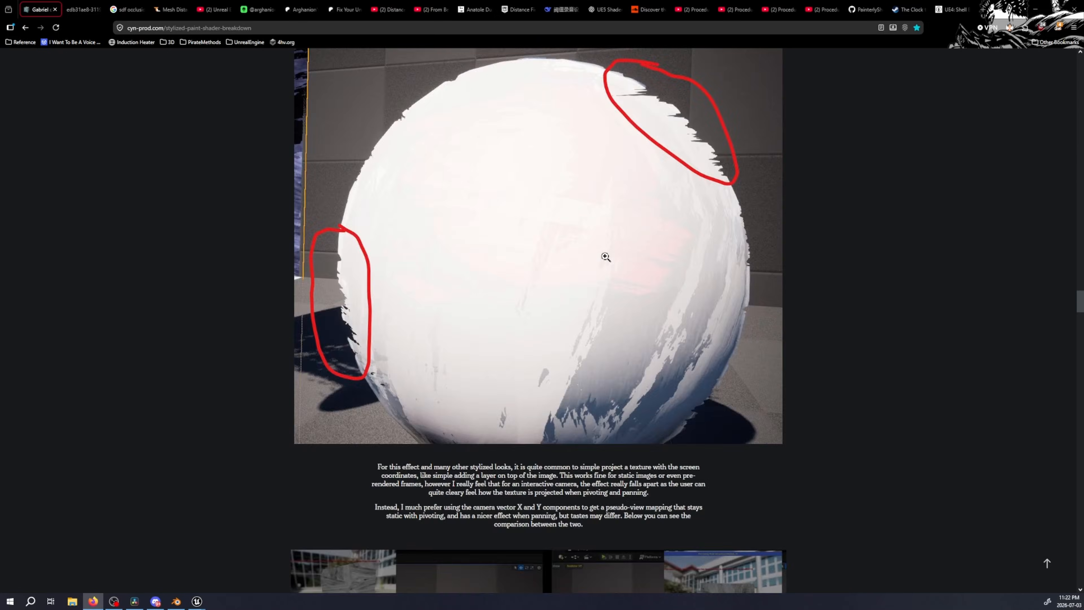
scroll(605, 257, up, 12)
scroll(584, 258, up, 15)
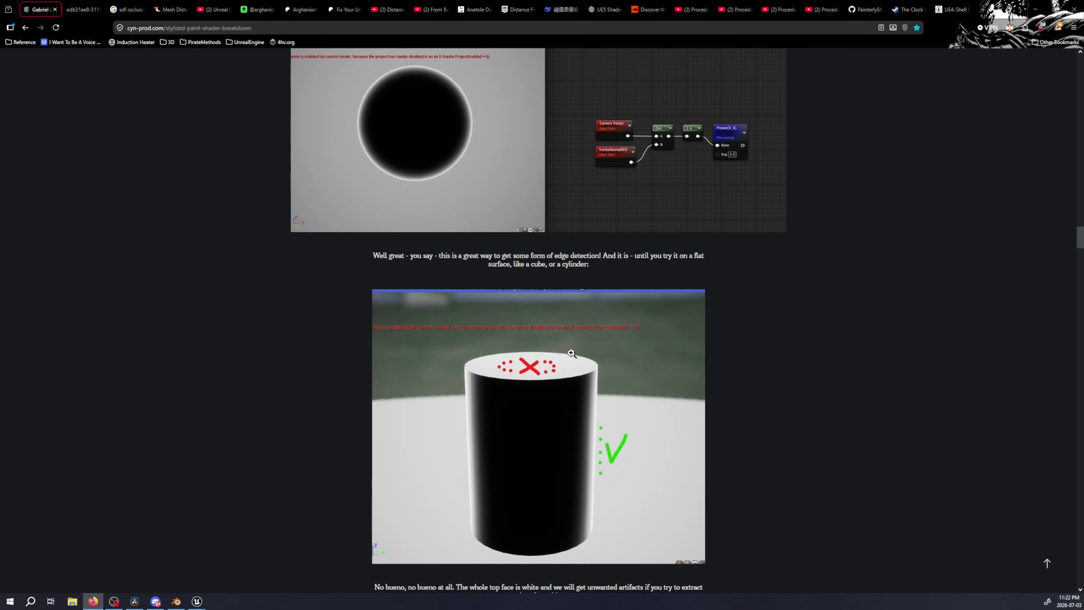
scroll(574, 357, down, 5)
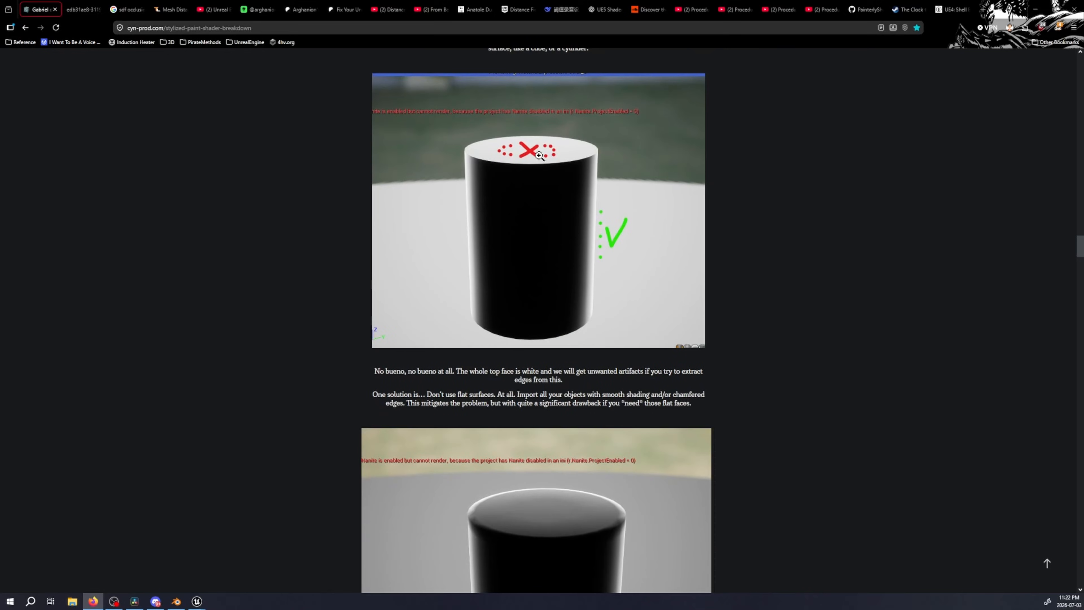
scroll(594, 198, down, 4)
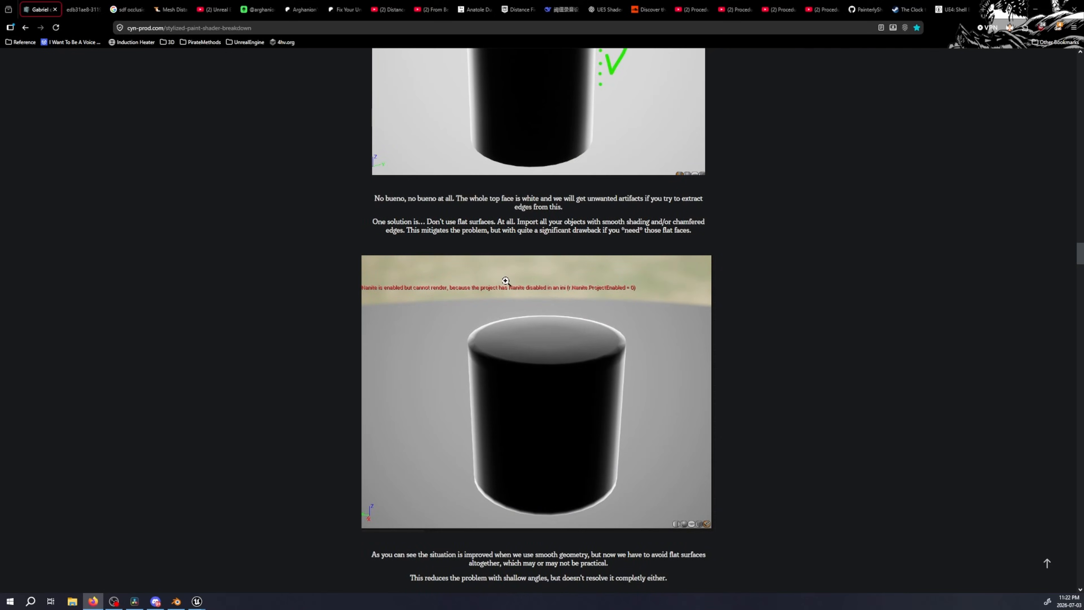
scroll(506, 280, up, 11)
scroll(511, 278, down, 5)
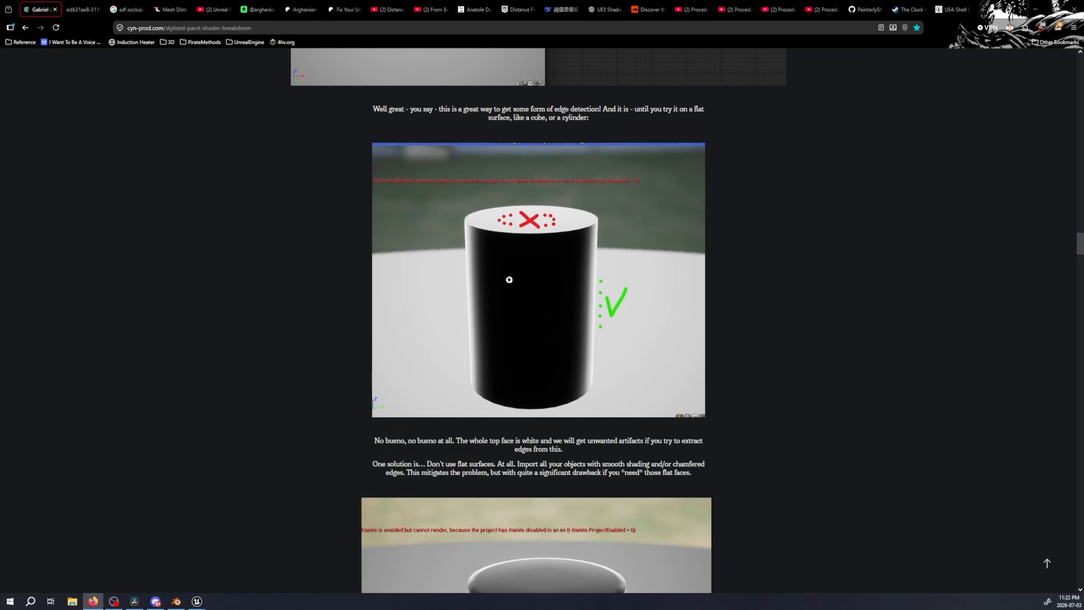
Move the breakdown on to the curvature filter section and enlarge its DDX/DDY node graph
scroll(509, 280, down, 20)
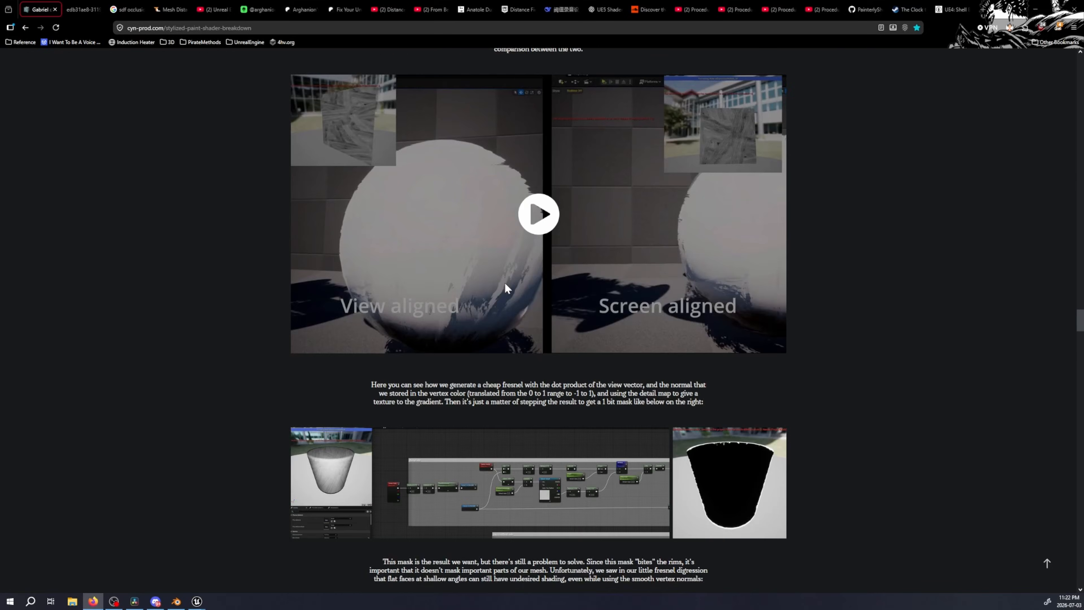
scroll(507, 288, down, 16)
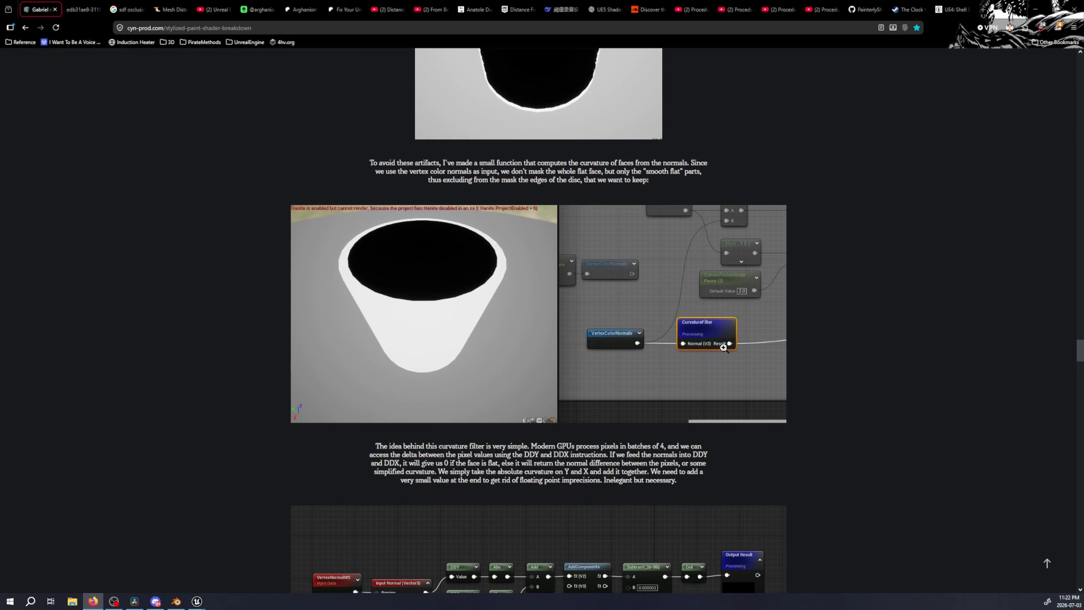
scroll(713, 333, down, 5)
click(615, 351)
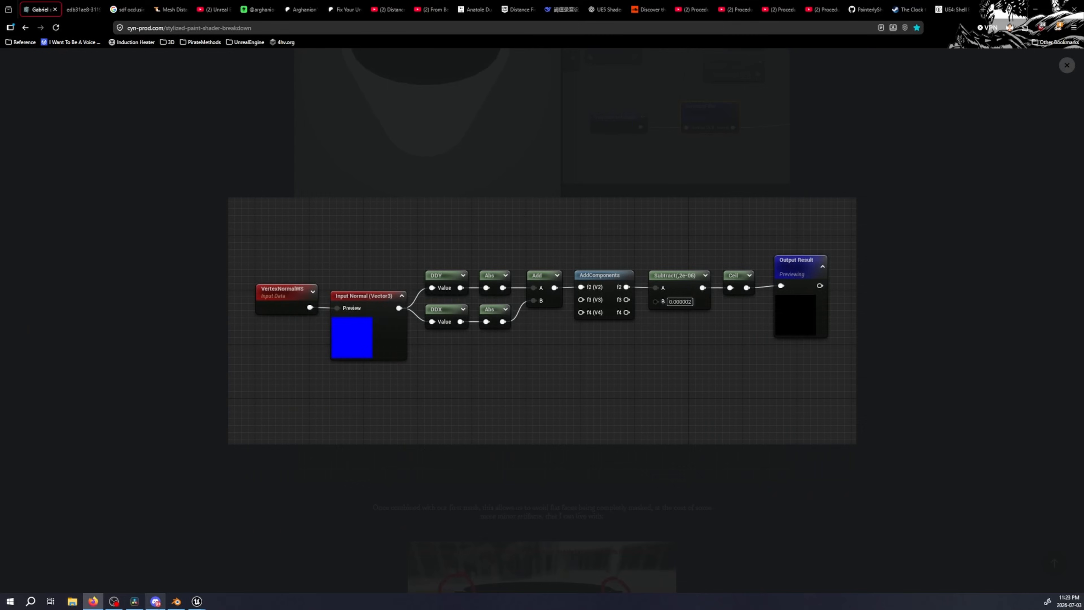
Switch to Unreal and browse the content drawer's asset creation options as far as Material Function
mouse_move(196, 601)
click(242, 562)
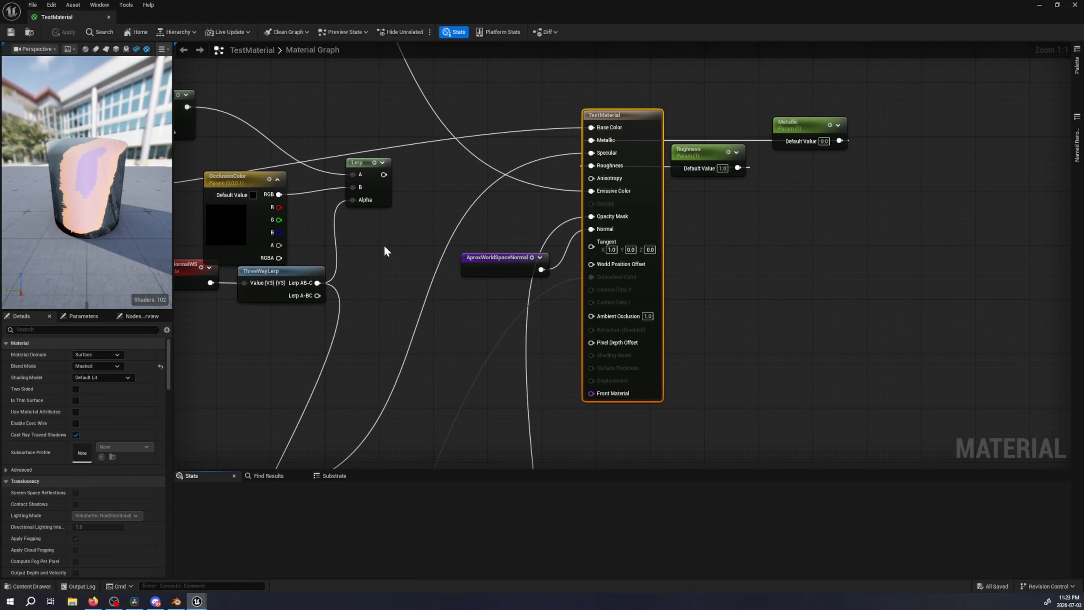
right_drag(385, 251, 494, 249)
right_click(491, 242)
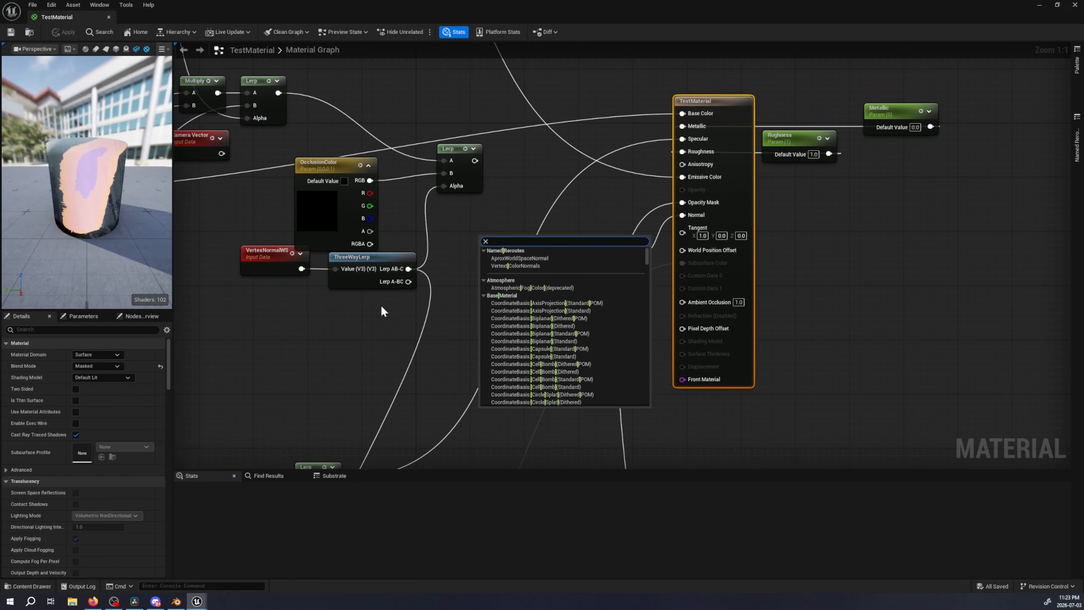
click(519, 258)
key(ctrl+space)
right_click(668, 552)
mouse_move(698, 371)
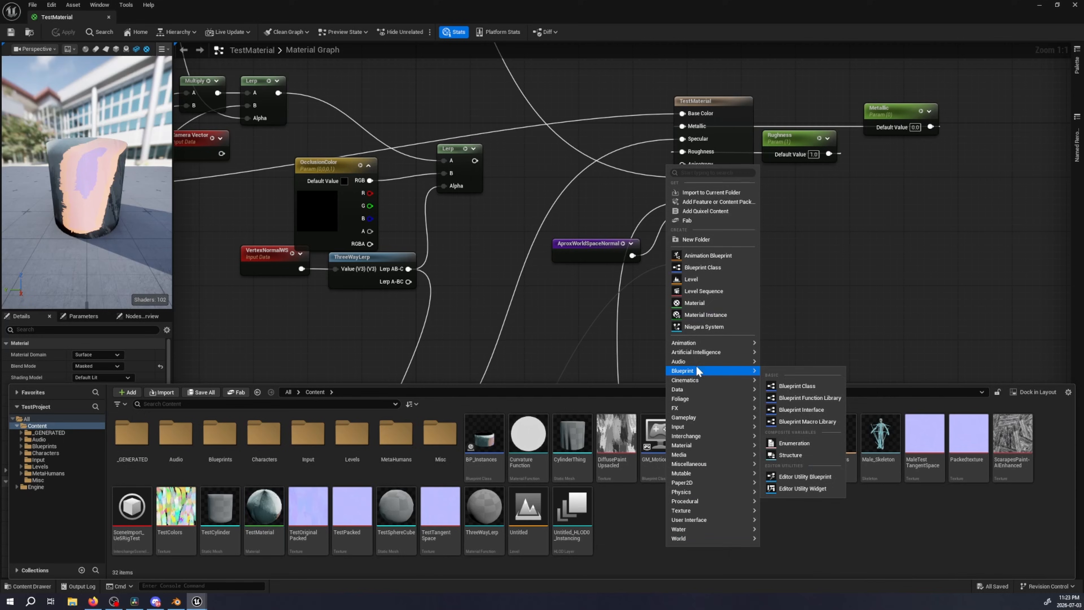
mouse_move(692, 436)
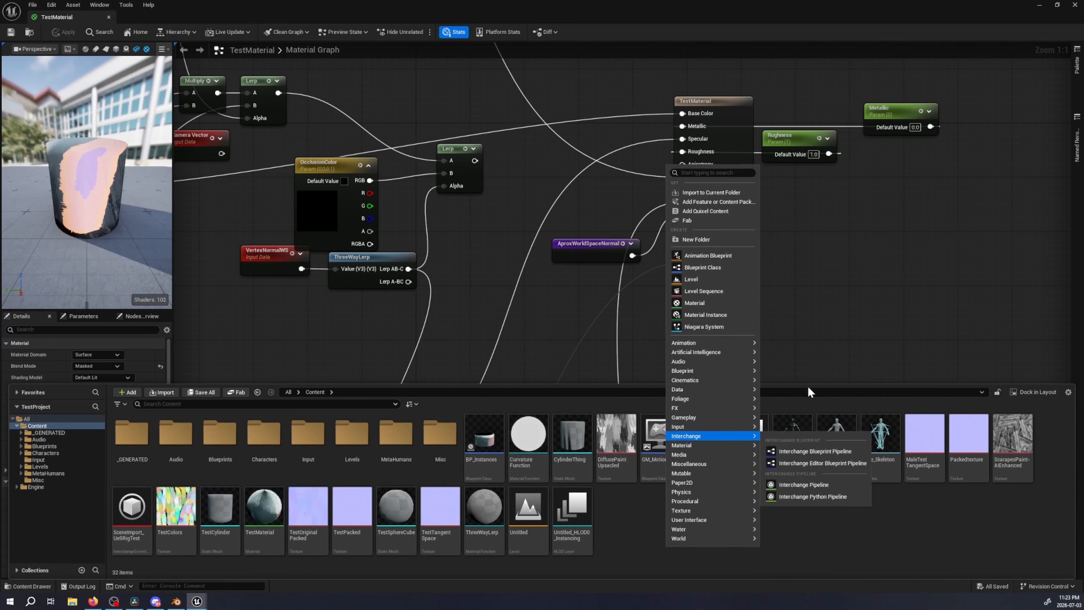
mouse_move(745, 446)
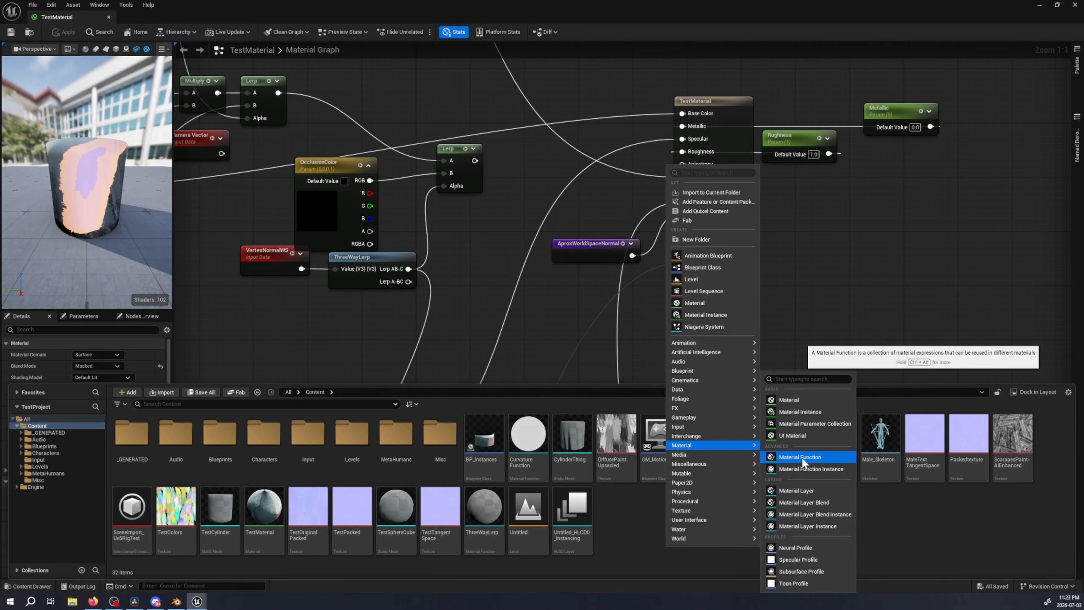
click(636, 518)
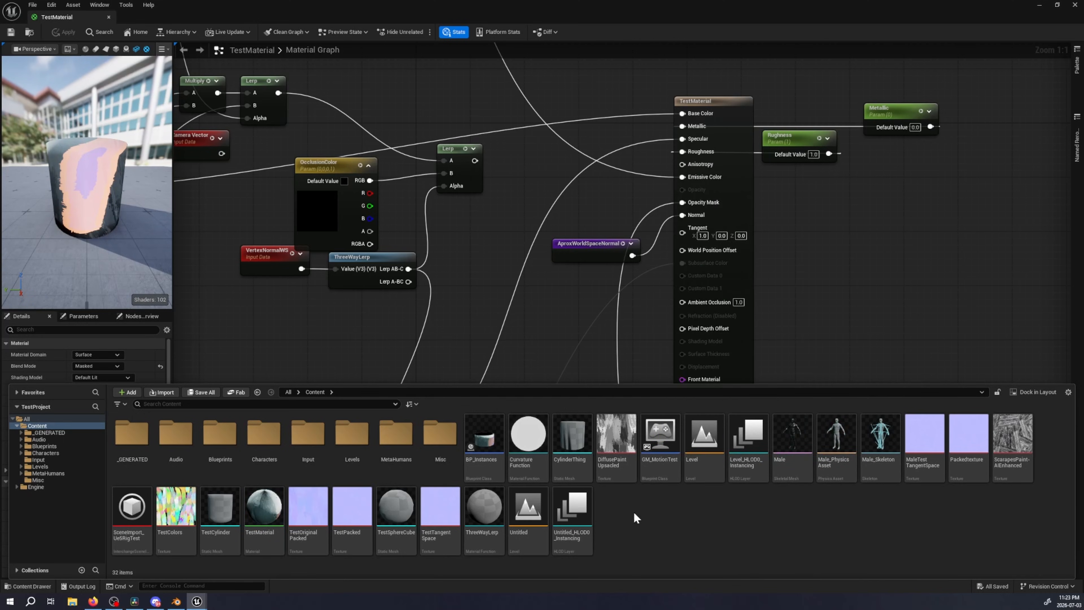
Open the CurvatureFunction asset, examine its AddComponents and Subtract nodes, and close it
click(525, 452)
double_click(528, 436)
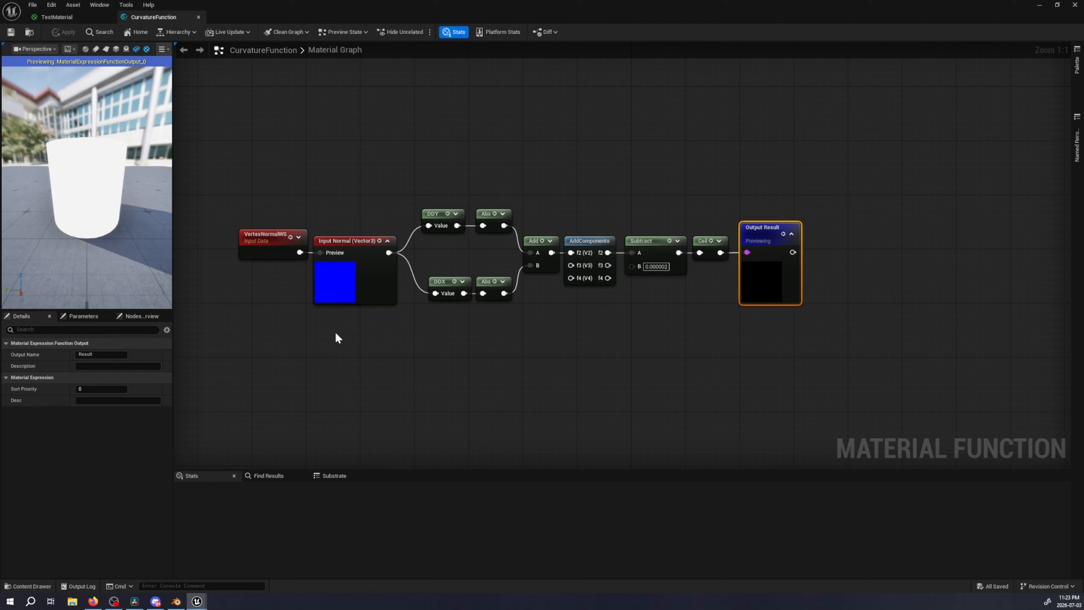
click(604, 237)
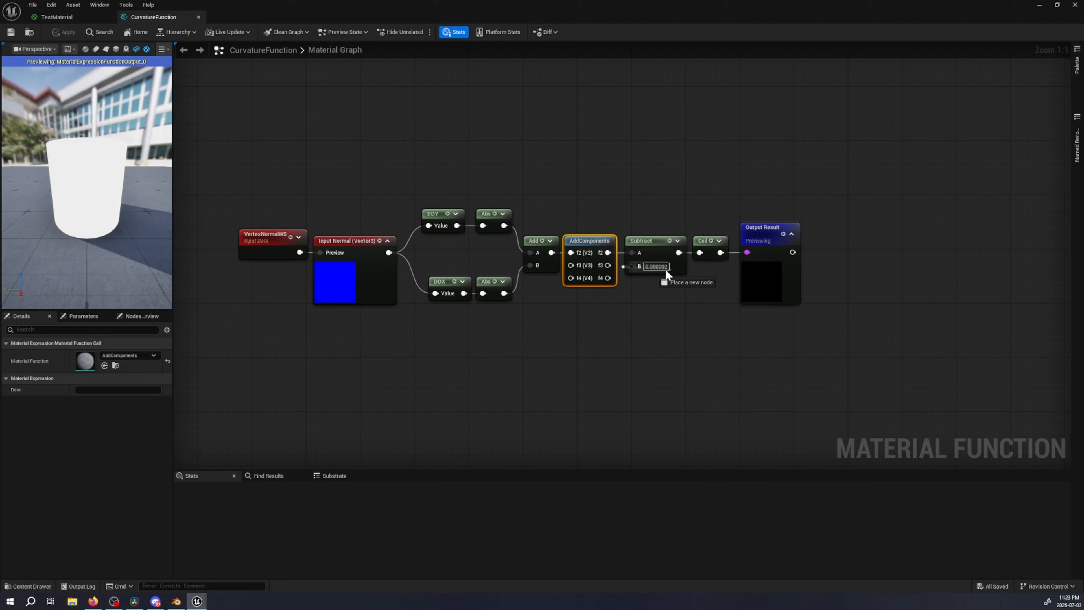
drag(666, 270, 645, 311)
key(Escape)
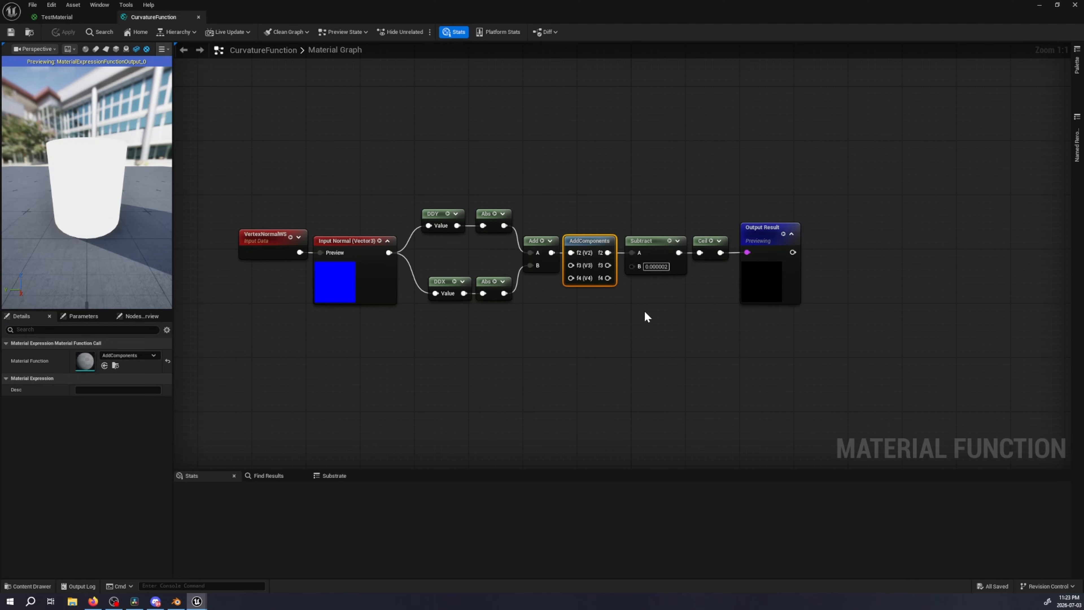
click(199, 17)
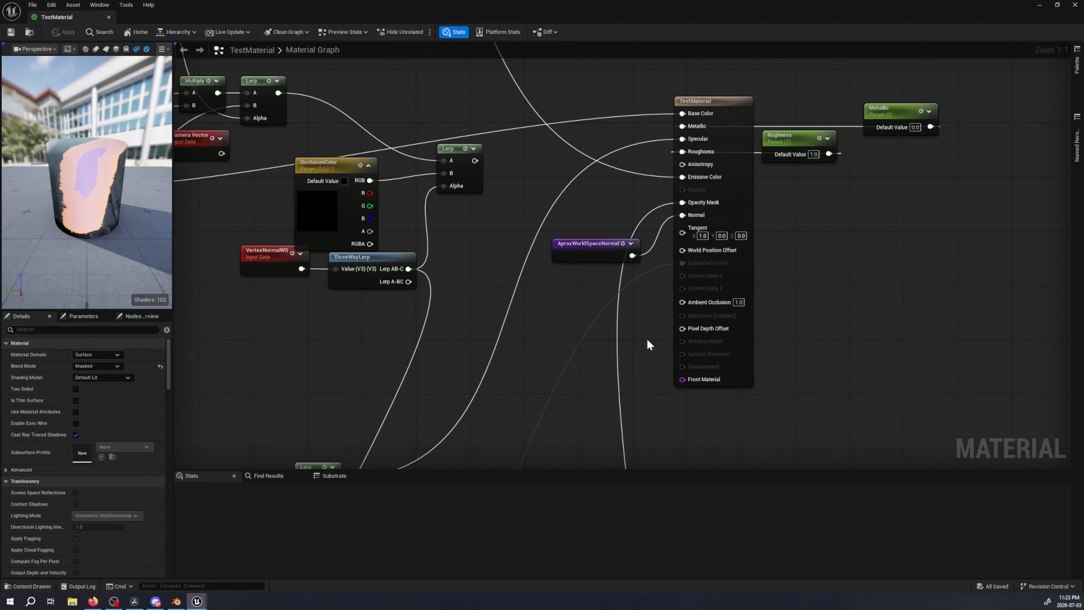
Examine the Reconstruct world space normal, Reflection and Toon Diffuse groups in the TestMaterial graph
right_drag(273, 273, 564, 260)
right_drag(196, 344, 583, 349)
right_drag(523, 381, 819, 235)
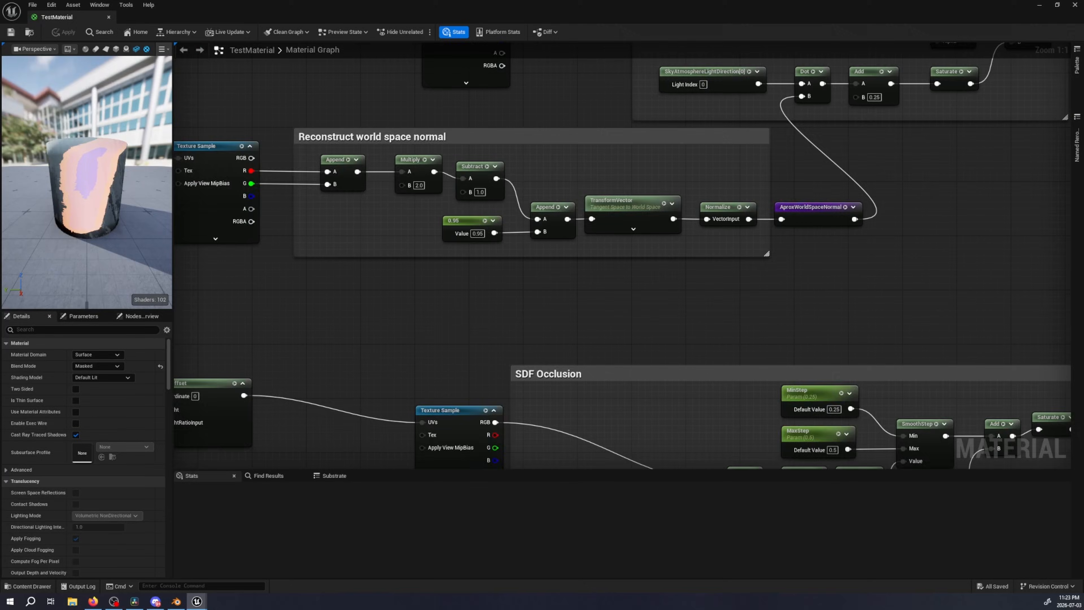
right_drag(589, 138, 606, 255)
scroll(605, 255, down, 1)
scroll(606, 255, down, 1)
right_drag(598, 102, 681, 457)
right_drag(522, 245, 573, 284)
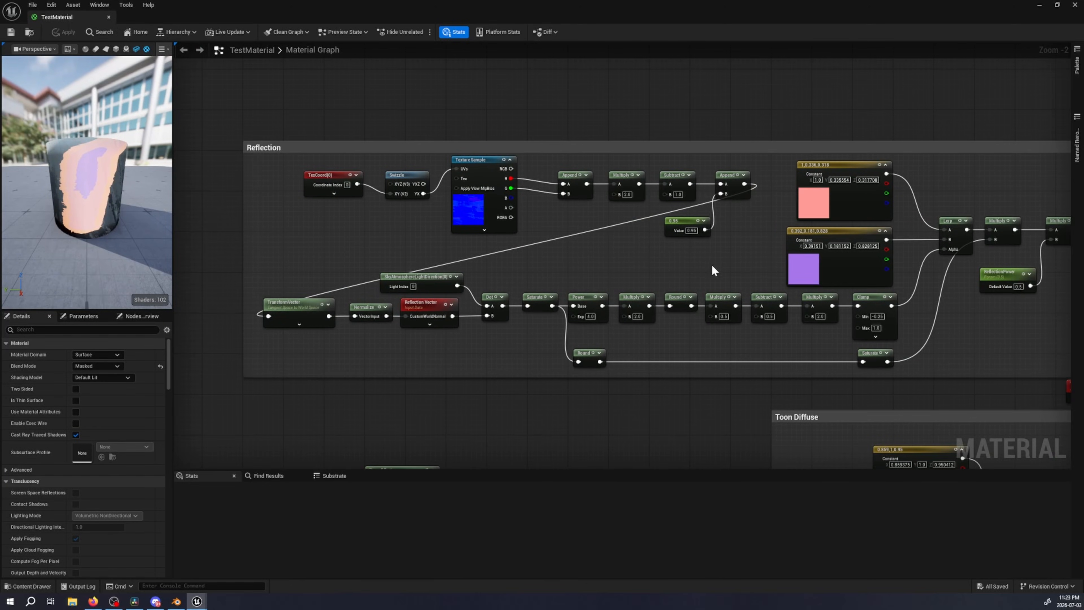
right_drag(738, 252, 303, 245)
right_drag(571, 358, 738, 60)
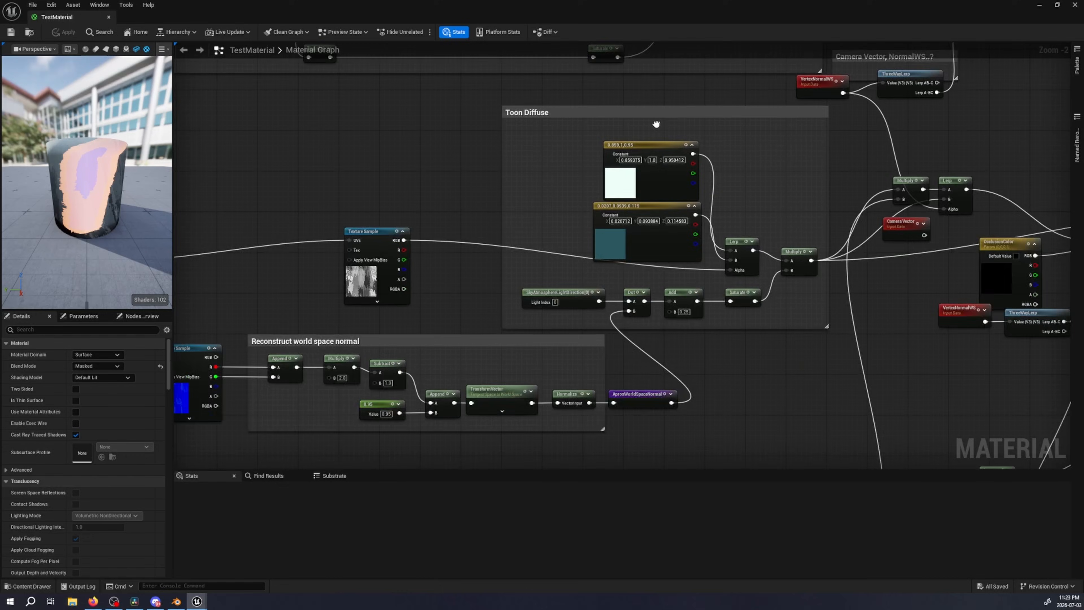
Check the distance field node's hidden inputs in the SDF Occlusion group, and bring the RimErosion group into view
right_drag(725, 457, 747, 92)
right_drag(602, 154, 281, 142)
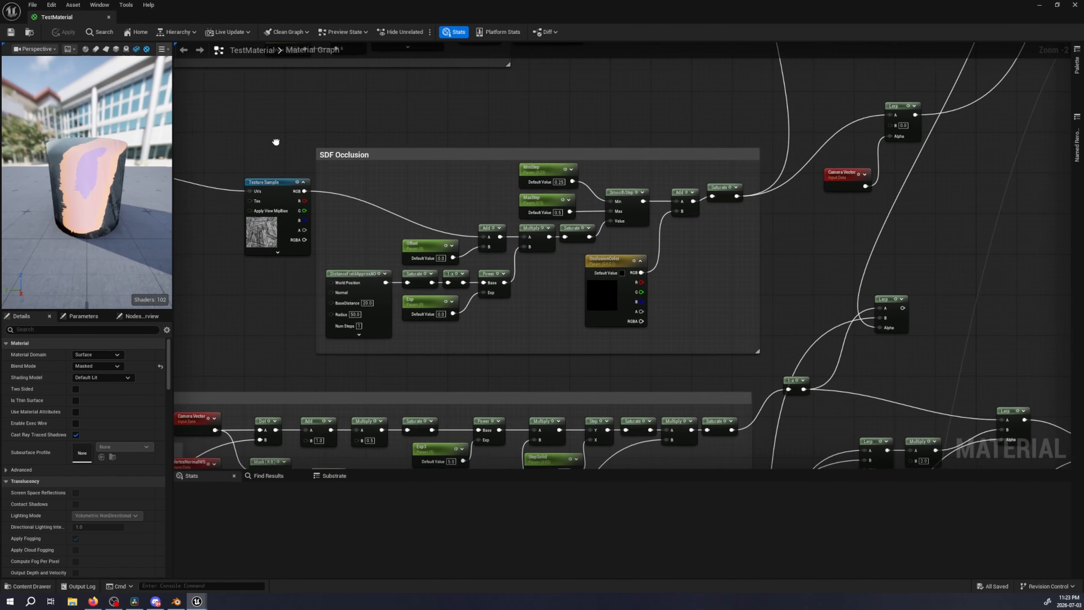
click(363, 335)
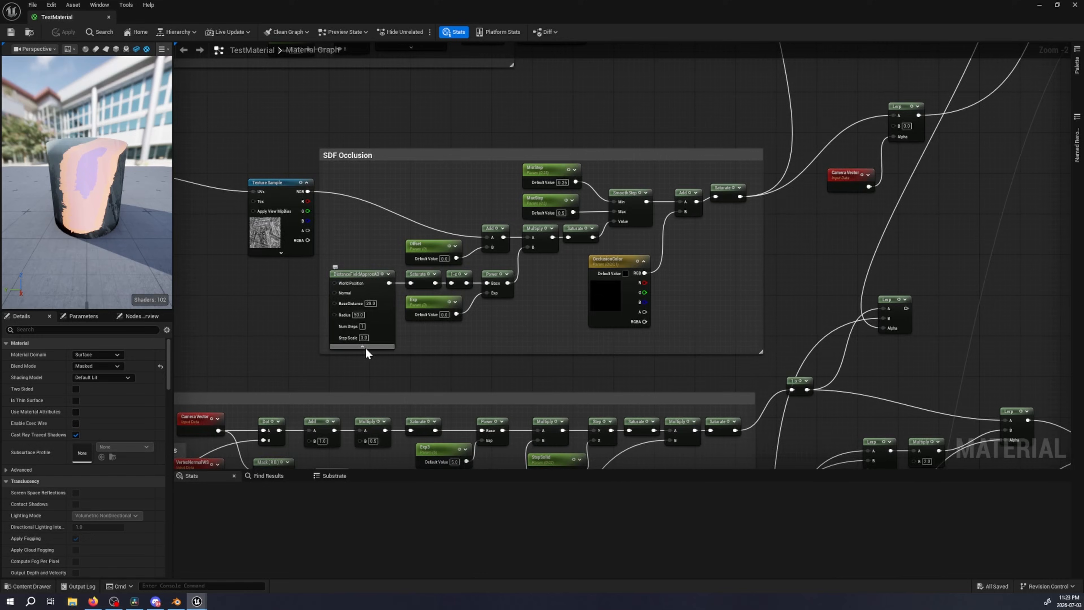
right_drag(352, 352, 732, 106)
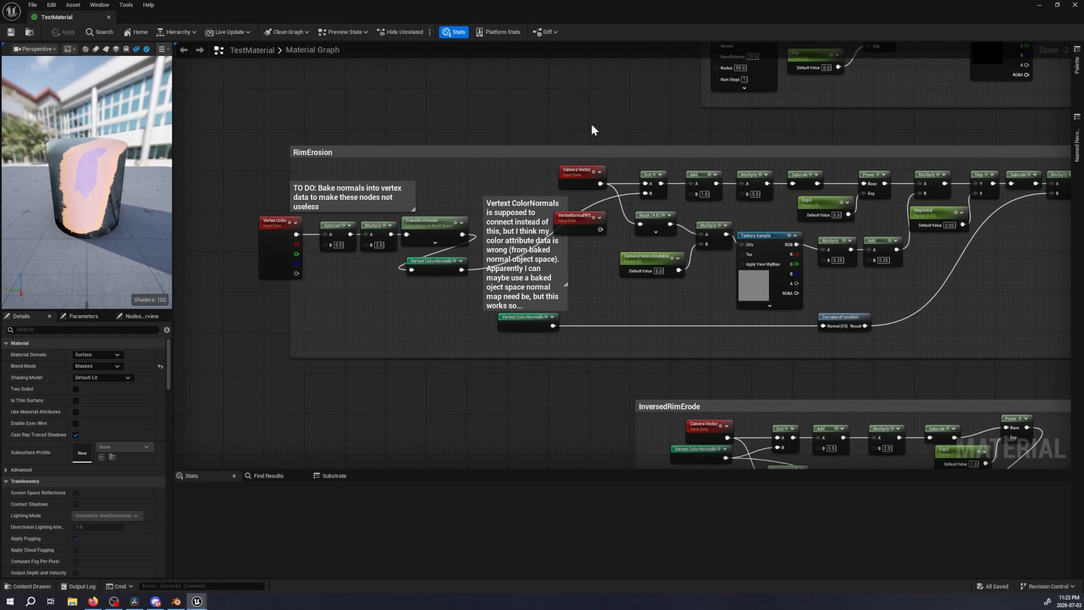
Switch to the browser, close the enlarged curvature graph, and enlarge the breakdown's cheap Fresnel rim erode graph
click(92, 602)
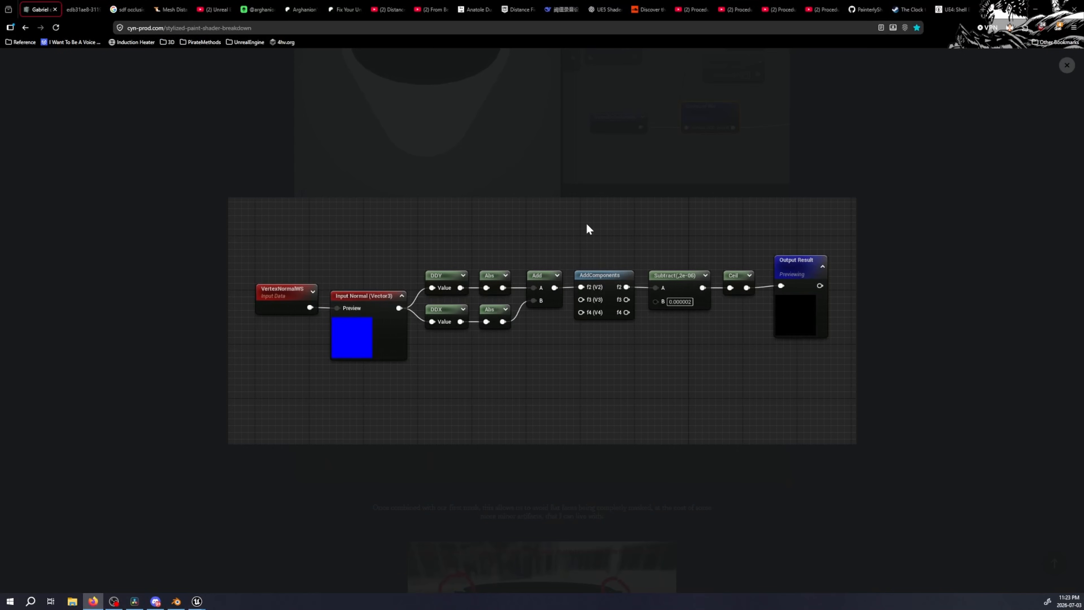
click(1067, 64)
scroll(812, 252, up, 8)
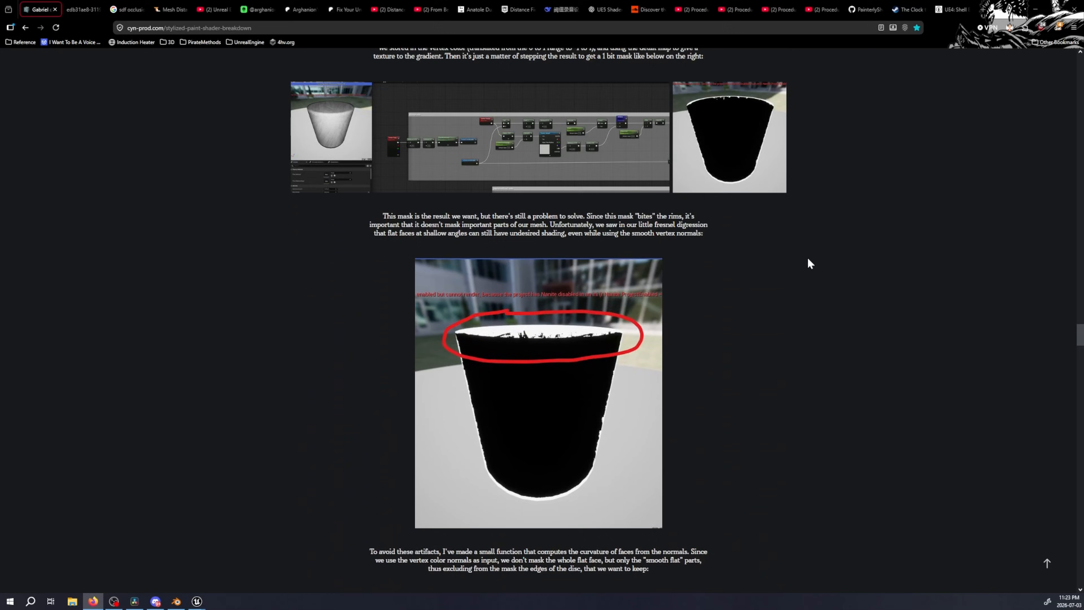
scroll(810, 264, up, 3)
click(431, 273)
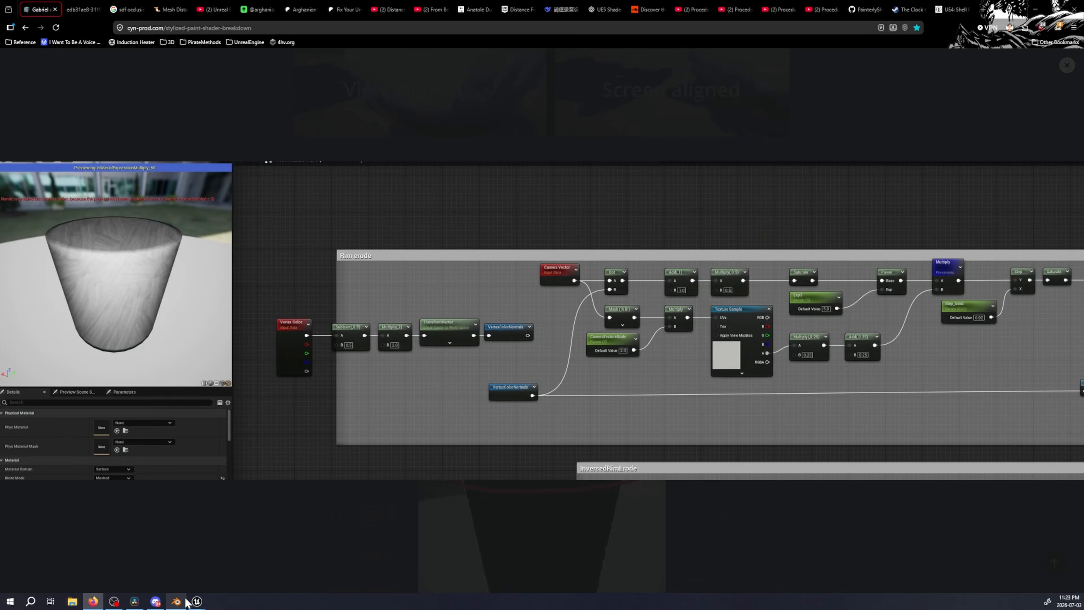
Compare the breakdown's rim erode graph with Unreal's RimErosion group, and select the node chain from Vertex Color to its normals reroute
mouse_move(196, 601)
click(242, 561)
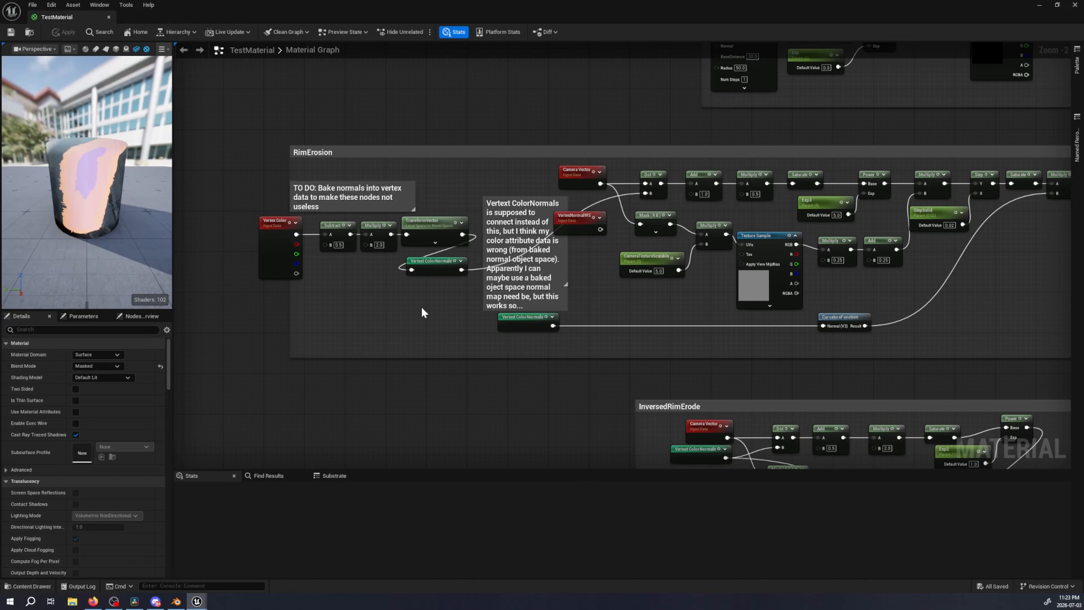
click(94, 602)
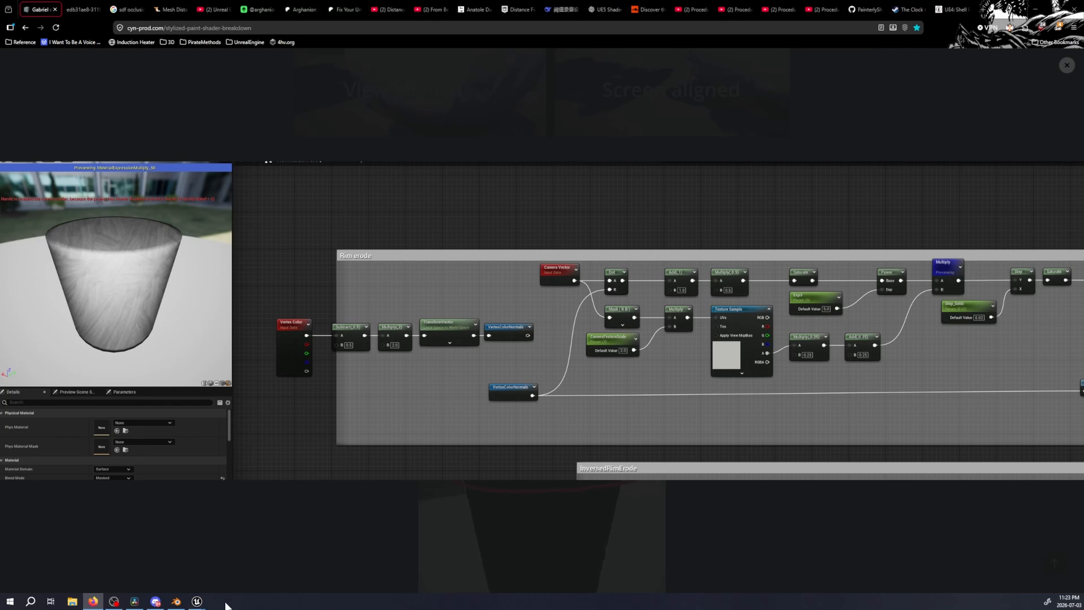
mouse_move(195, 606)
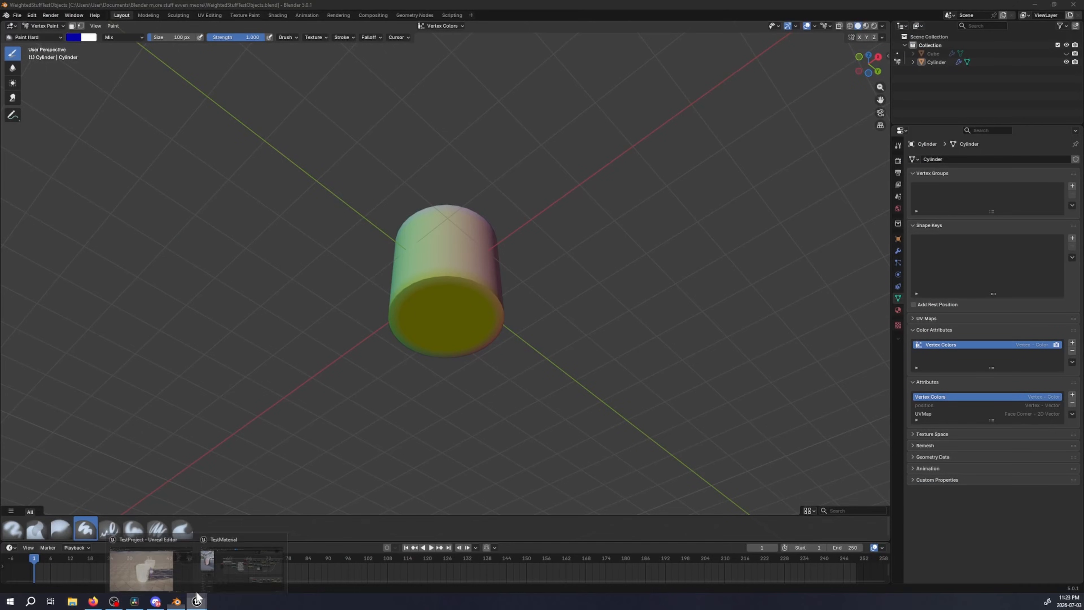
click(218, 581)
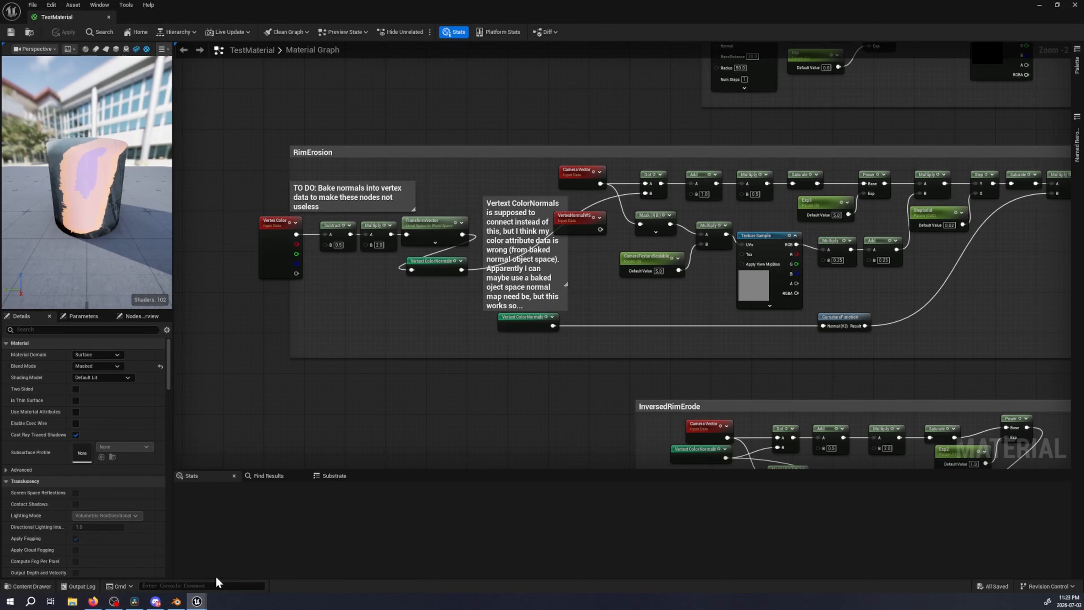
right_drag(446, 408, 489, 435)
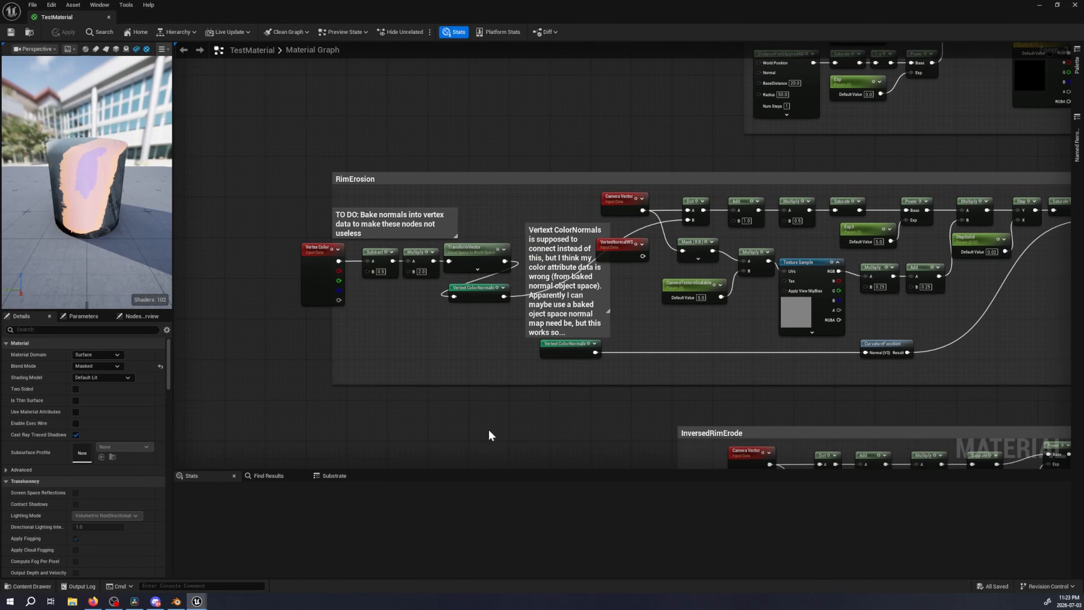
drag(333, 329, 473, 240)
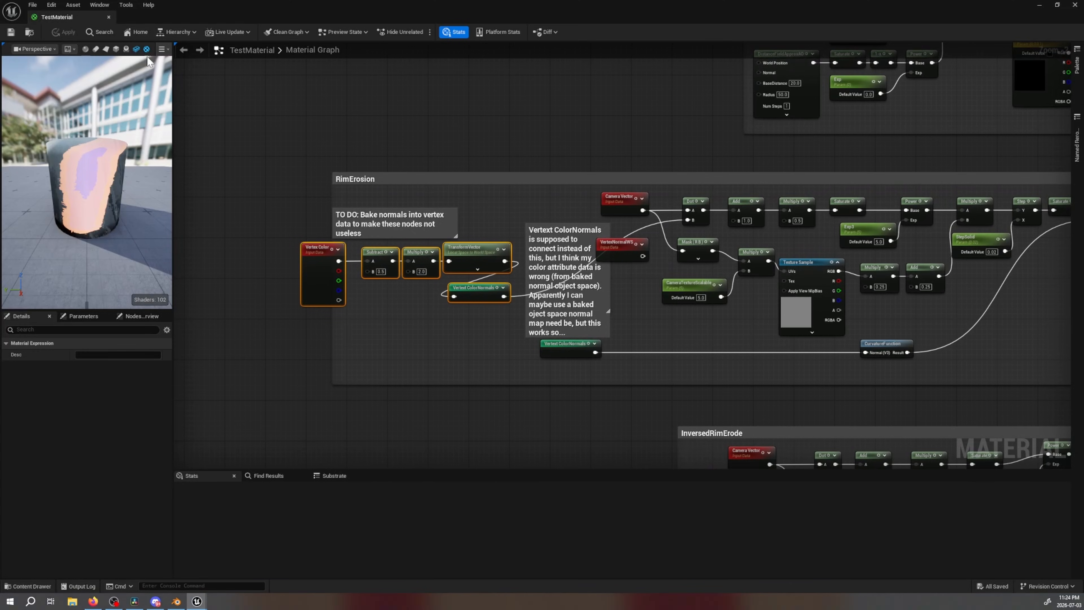
Preview the material on the built-in cylinder shape and inspect its eroded edges
click(97, 50)
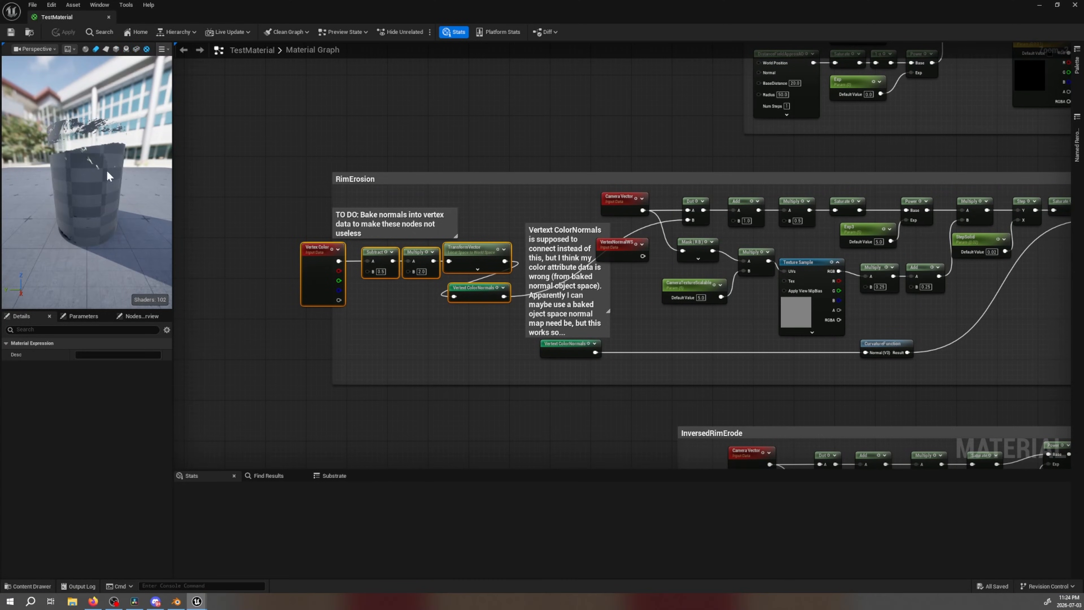
right_drag(107, 172, 109, 175)
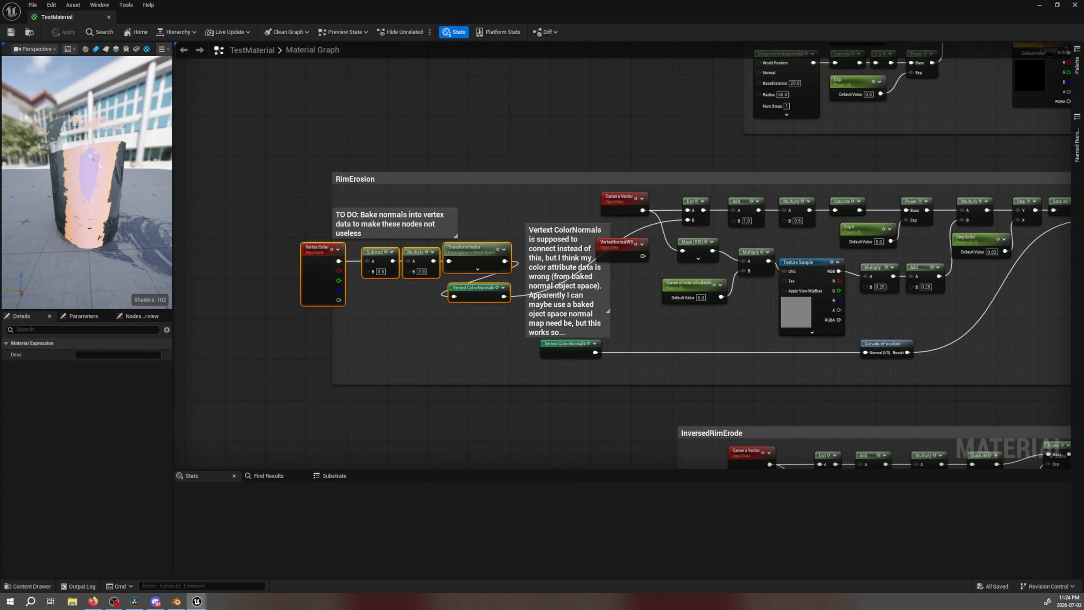
mouse_move(107, 155)
mouse_down()
mouse_move(114, 227)
mouse_move(106, 115)
mouse_move(116, 145)
mouse_up()
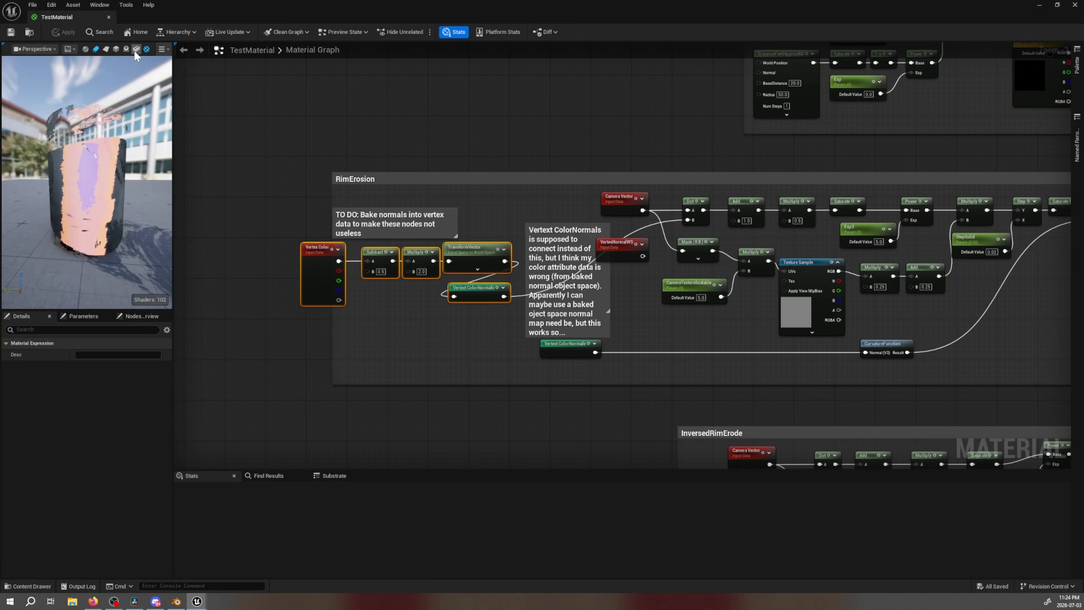
Set the material's preview mesh to the TestCylinder static mesh
click(137, 50)
text(testc)
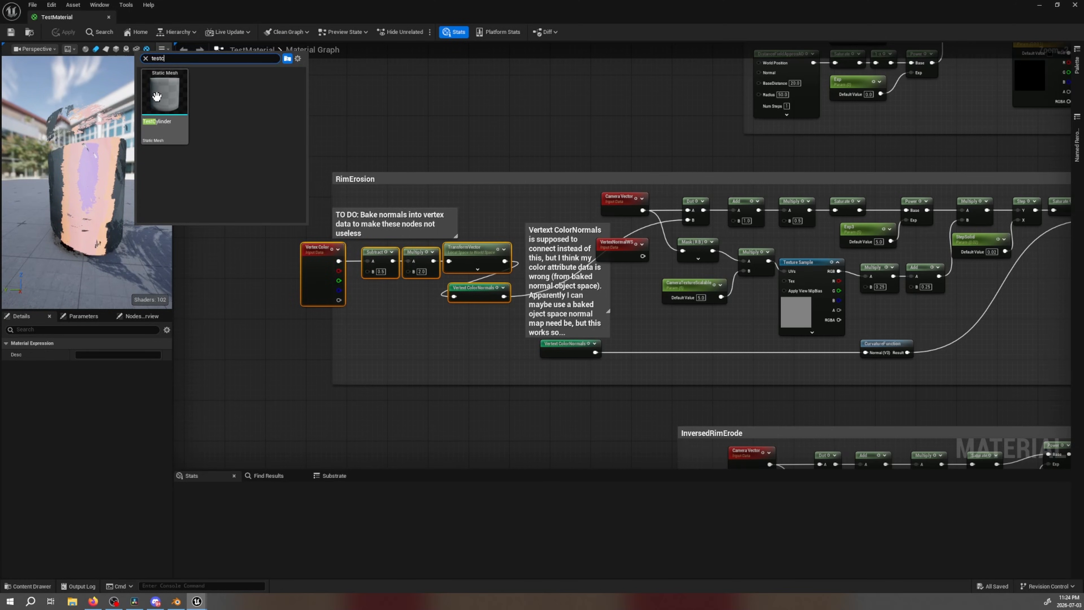
click(157, 97)
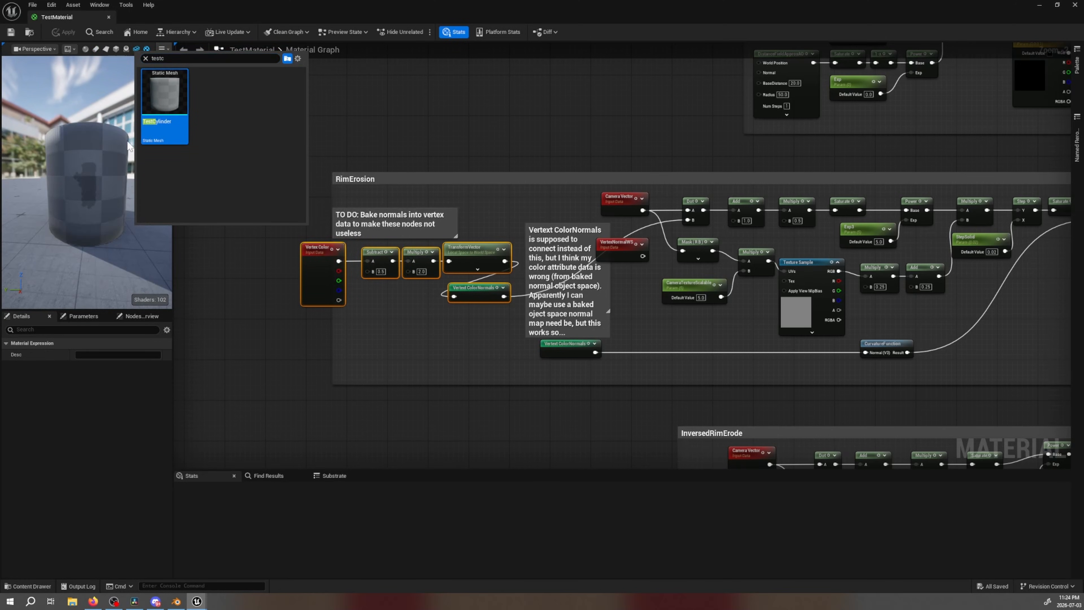
click(233, 254)
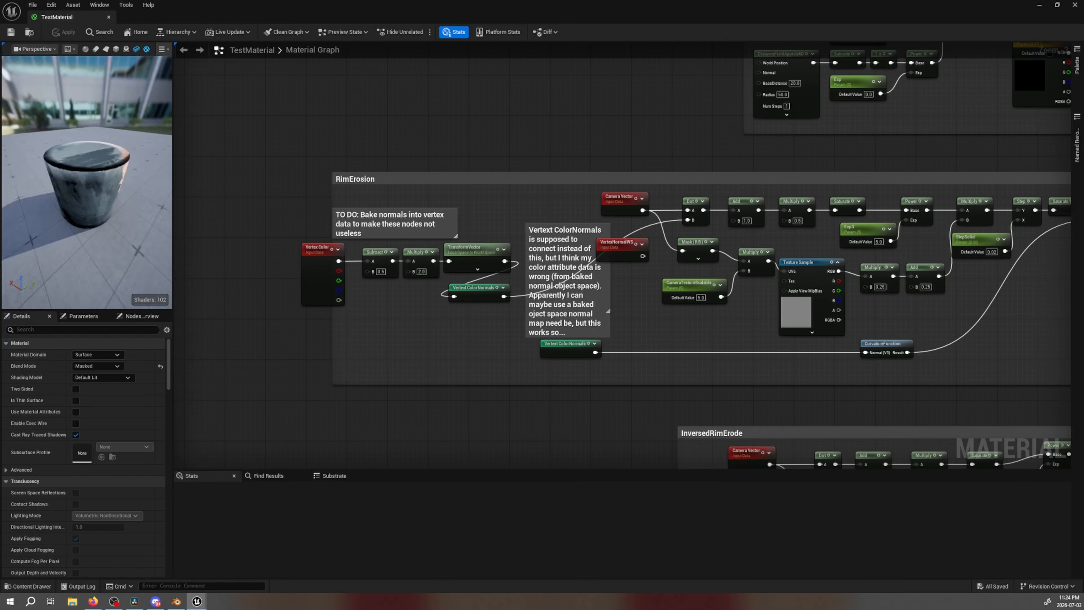
Inspect the TestCylinder preview from another angle and select the Vertex Color normal nodes in RimErosion again
drag(87, 183, 141, 164)
right_drag(464, 316, 493, 318)
drag(321, 325, 515, 258)
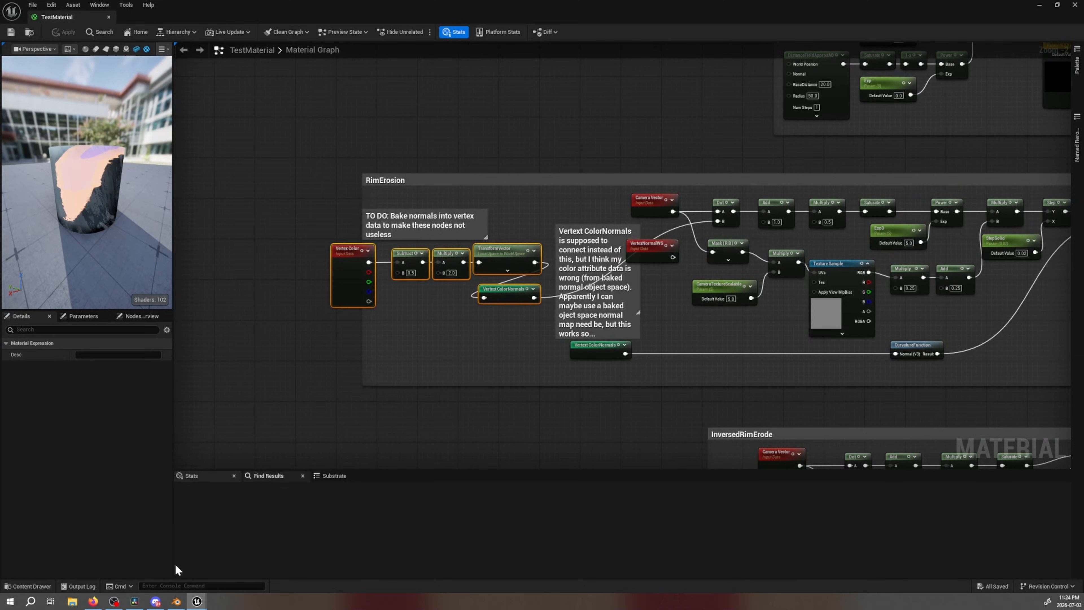
Switch to the browser, view the cheap Fresnel cup and node graph image enlarged again, and close it
click(93, 600)
click(1059, 69)
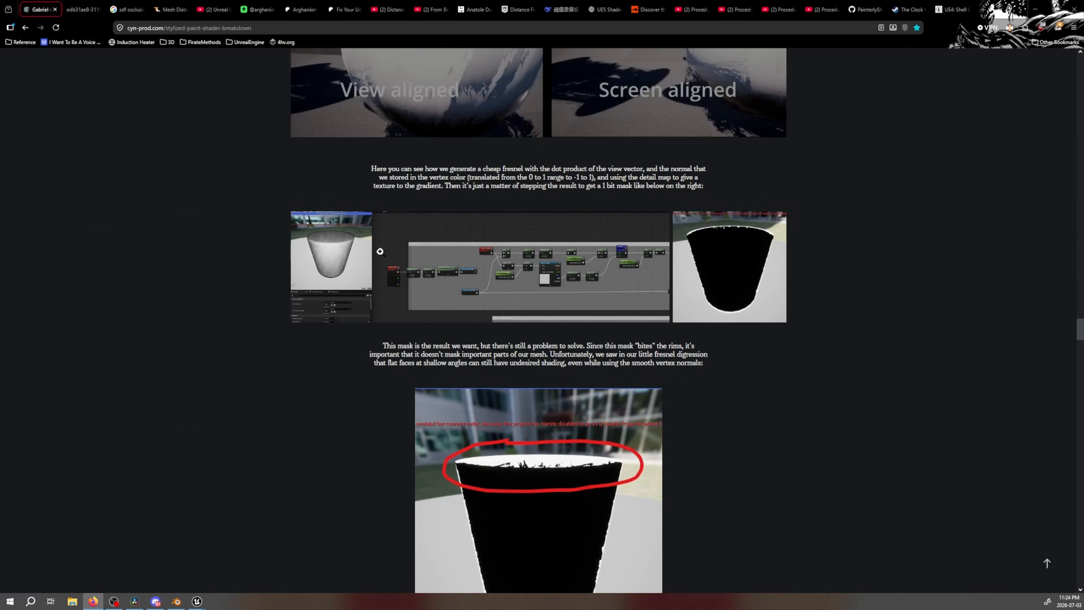
click(327, 247)
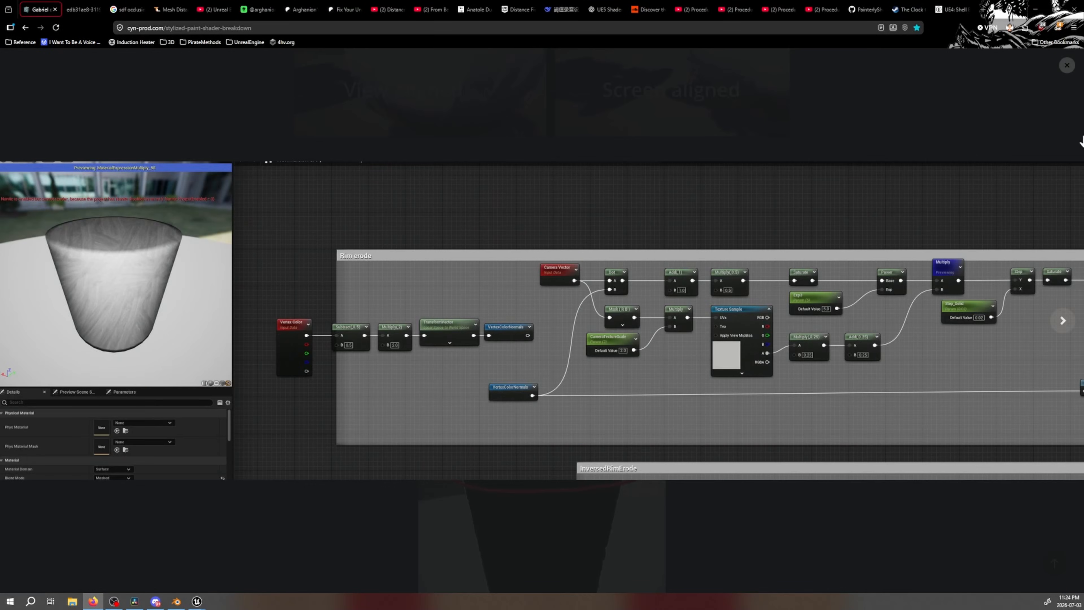
click(1066, 65)
Find the breakdown's section on baking smooth normals into vertex colors, and switch to Blender's vertex-painted cylinder
scroll(555, 293, up, 10)
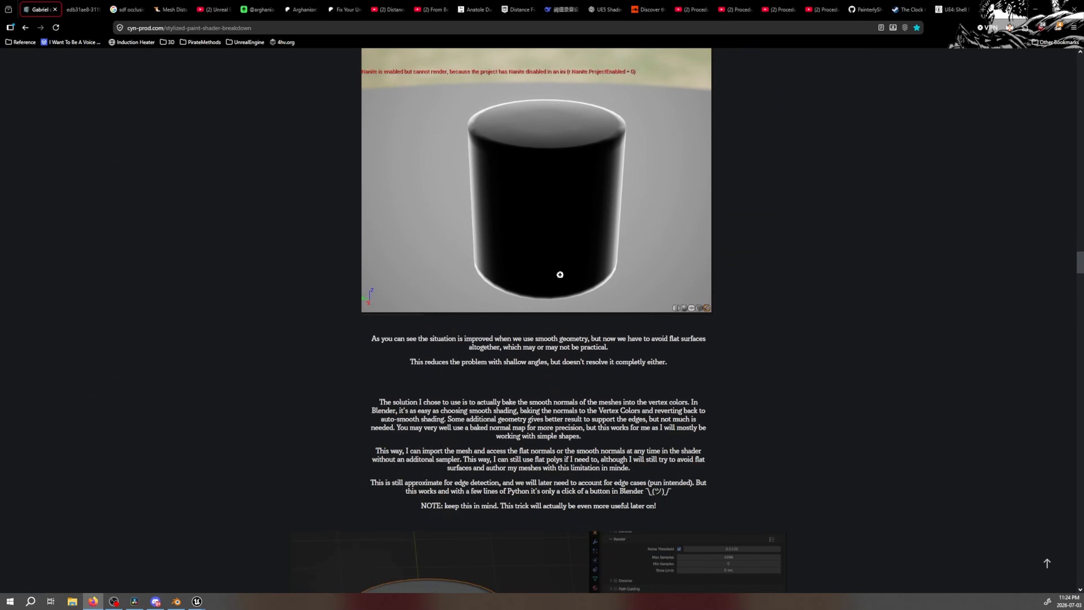
scroll(557, 299, down, 5)
click(176, 601)
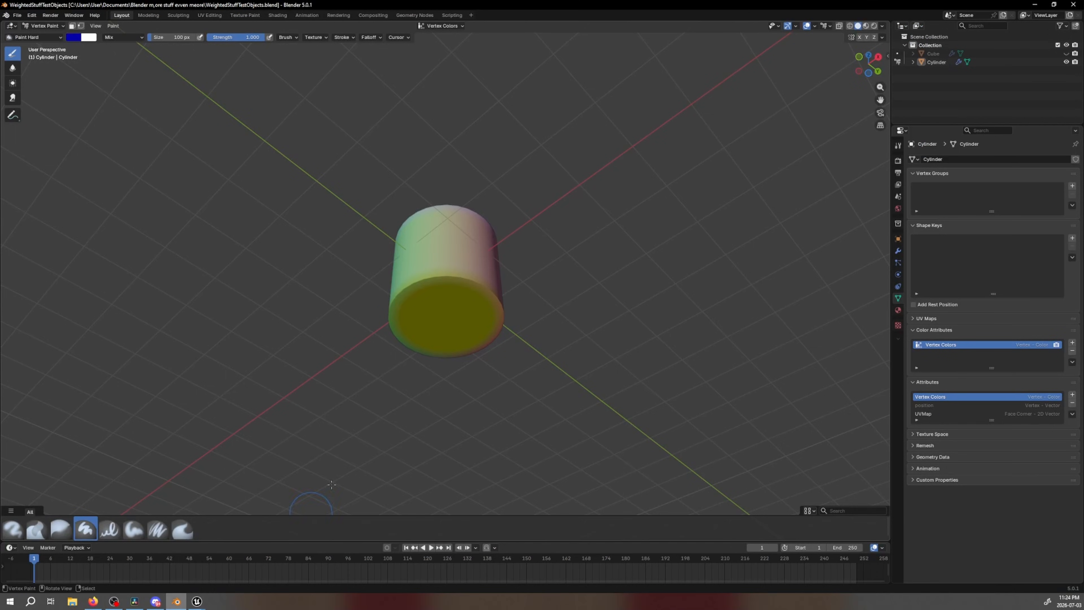
Return the vertex-painted cylinder to Object Mode and hide it in the viewport
click(40, 28)
click(42, 35)
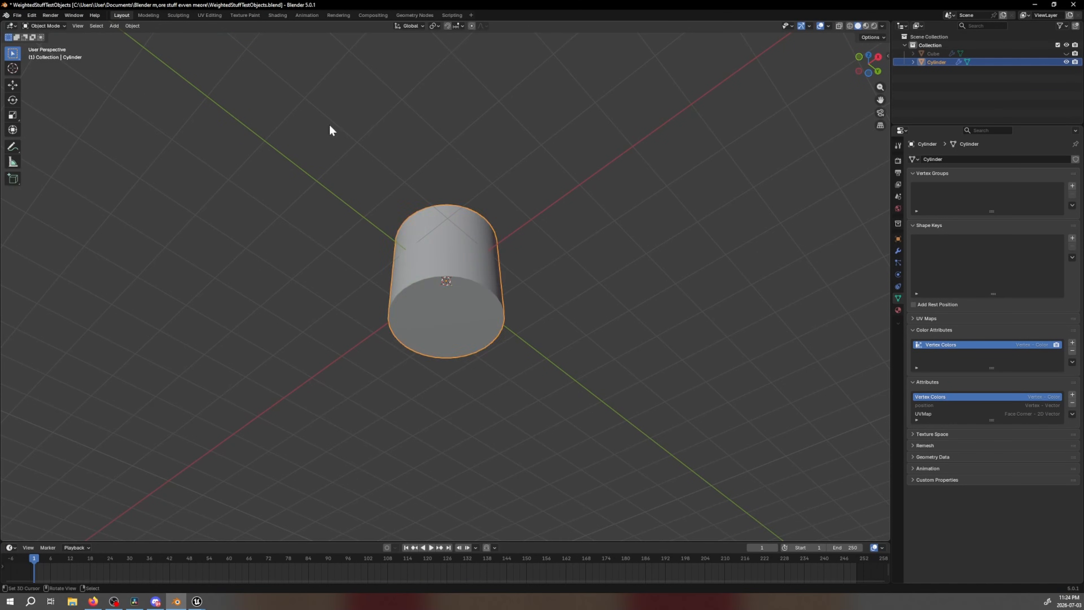
right_click(414, 161)
click(1067, 63)
Add a new cylinder mesh with 32 vertices, 1 m radius and 2 m depth at the world origin
middle_drag(510, 274, 461, 286)
key(shift+a)
mouse_move(467, 293)
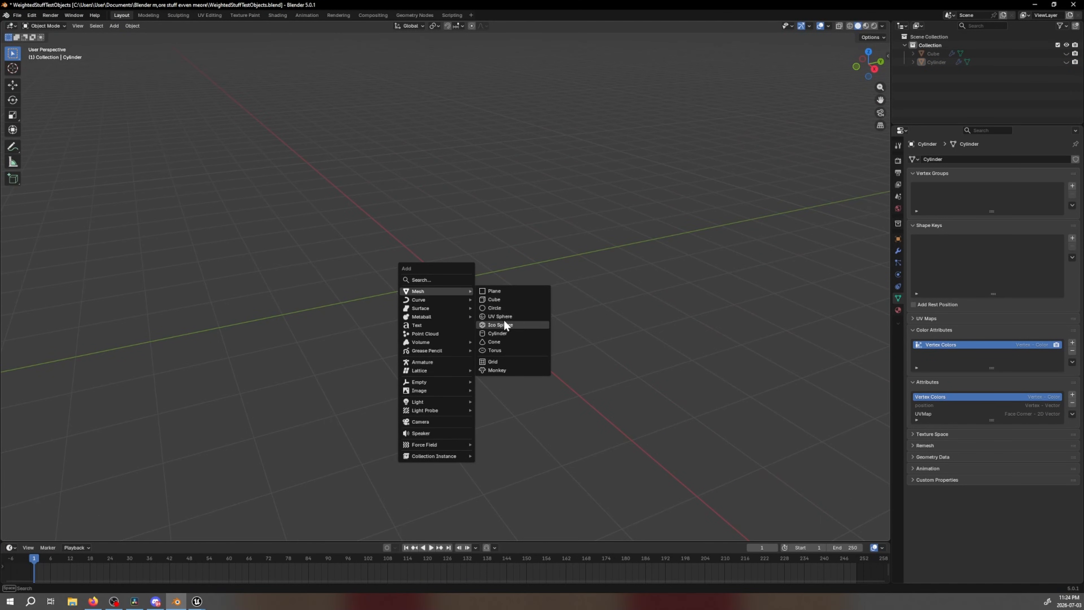
click(497, 332)
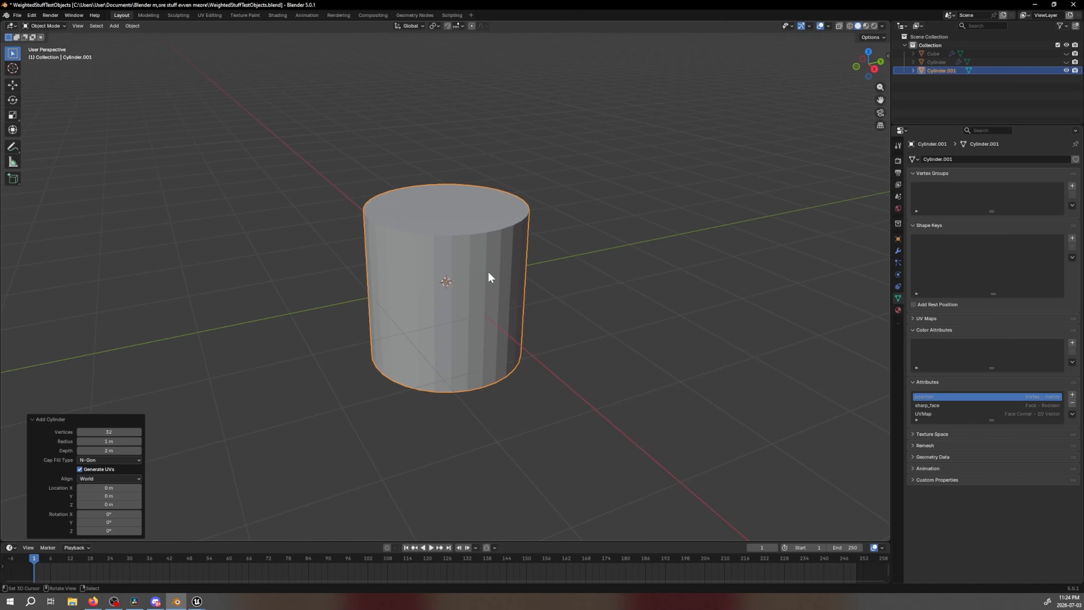
Cut two edge loops around the new cylinder's side and scale them about 2.4 times along Z towards the caps
key(Tab)
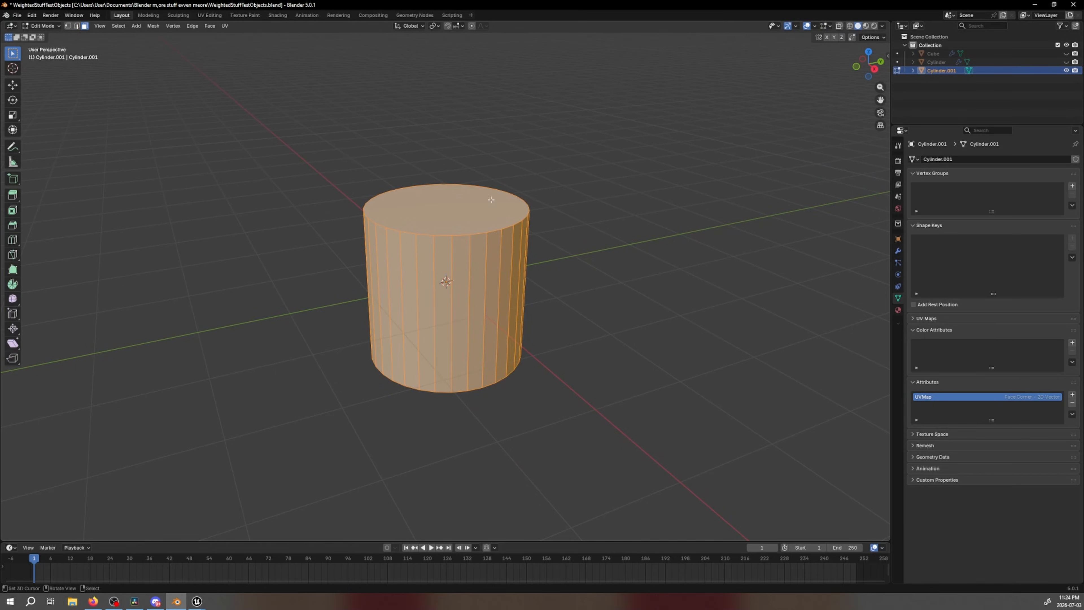
key(alt+a)
key(ctrl+r)
scroll(491, 281, up, 1)
click(486, 287)
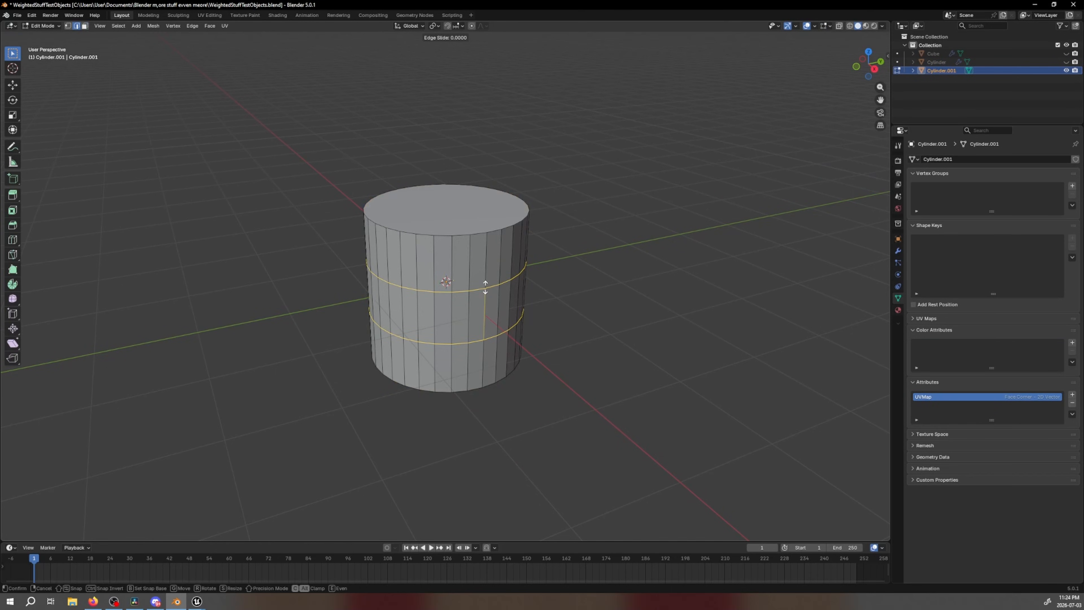
right_click(486, 287)
key(s)
key(z)
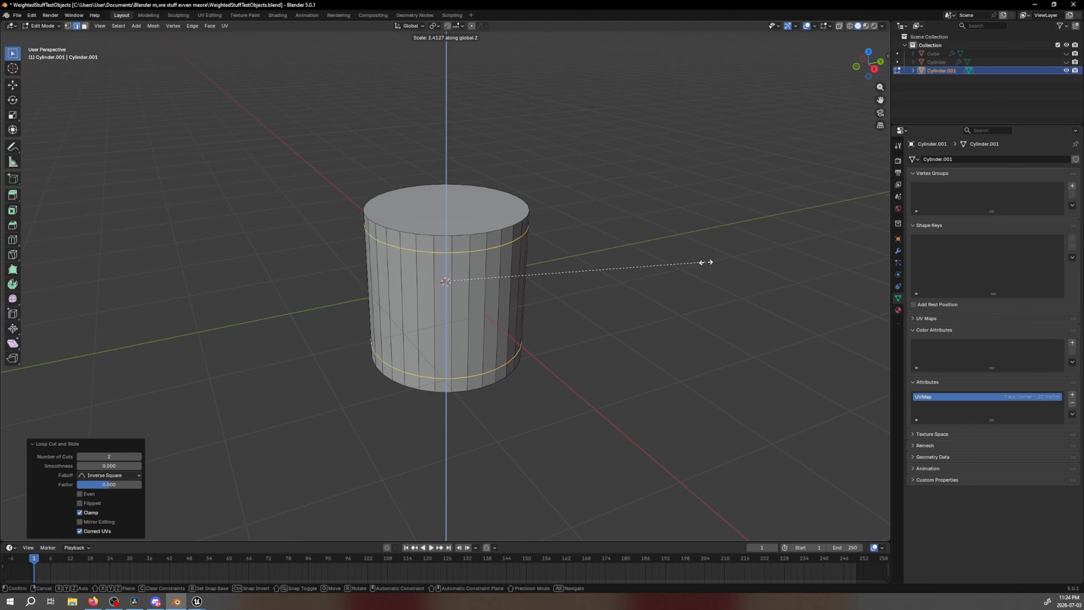
click(697, 264)
Inset the cylinder's top and bottom cap faces slightly and return to Object Mode
click(85, 28)
right_click(438, 205)
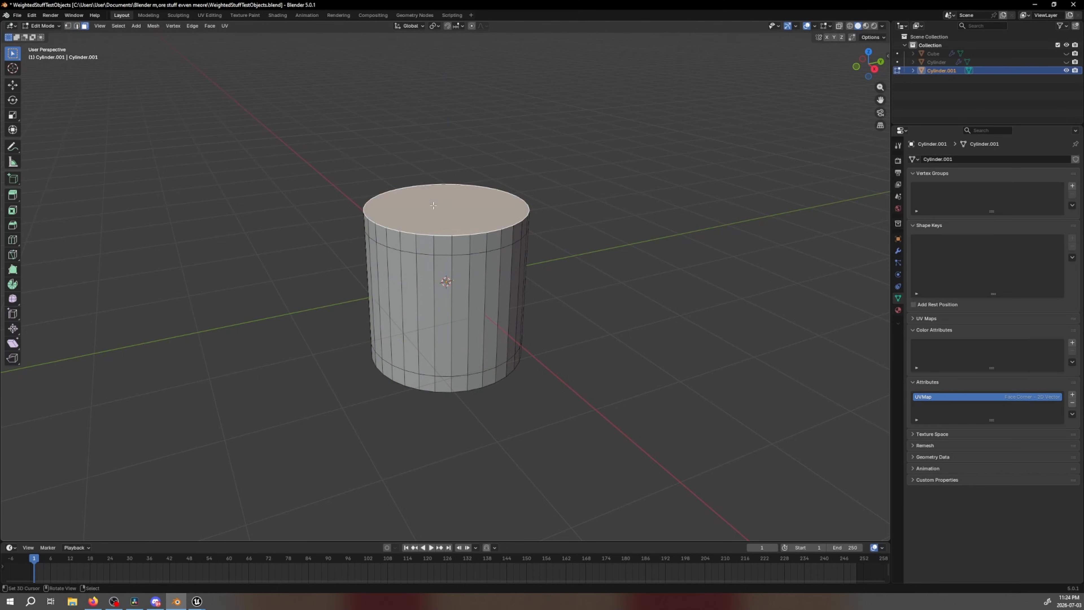
middle_drag(474, 354, 506, 291)
shift+right_click(503, 314)
middle_drag(602, 237, 585, 309)
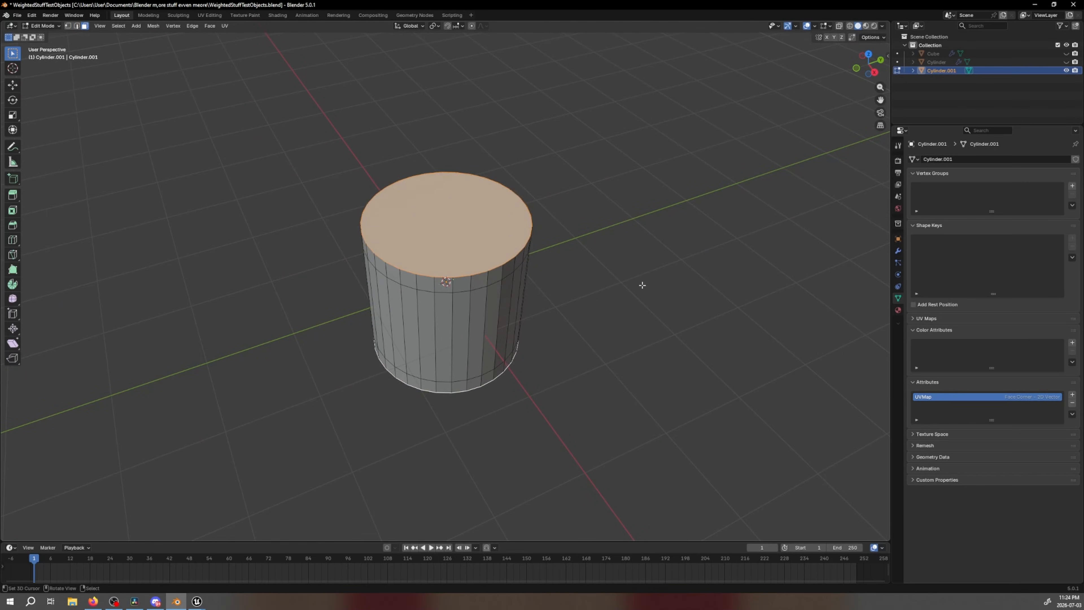
key(i)
click(631, 286)
key(Tab)
scroll(410, 363, up, 1)
middle_drag(356, 379, 349, 366)
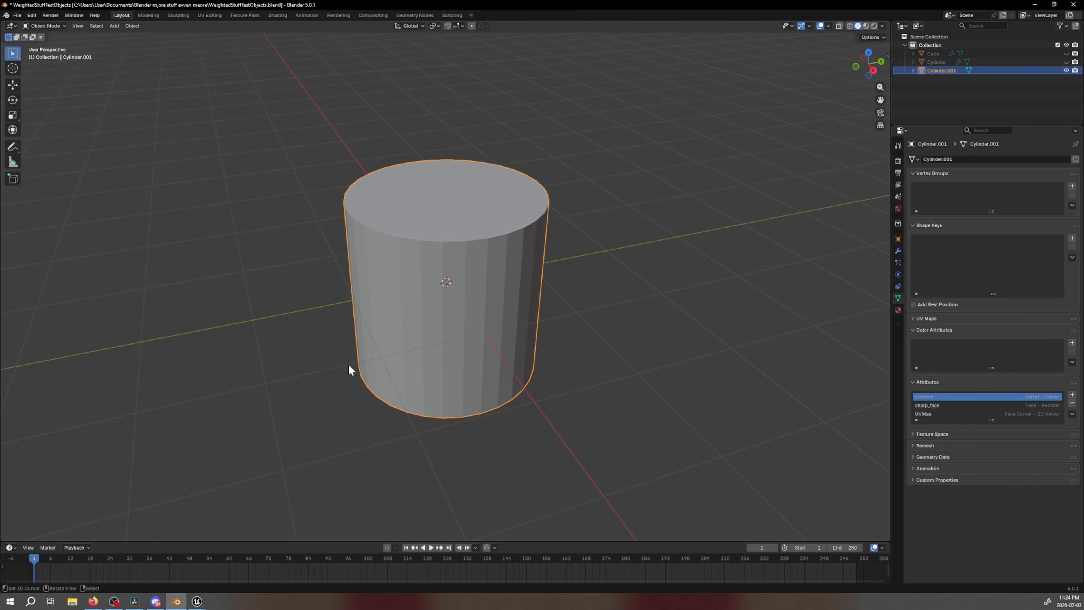
Switch to the browser, view the smooth-shaded Fresnel cylinder image enlarged, and reset the page zoom
click(96, 602)
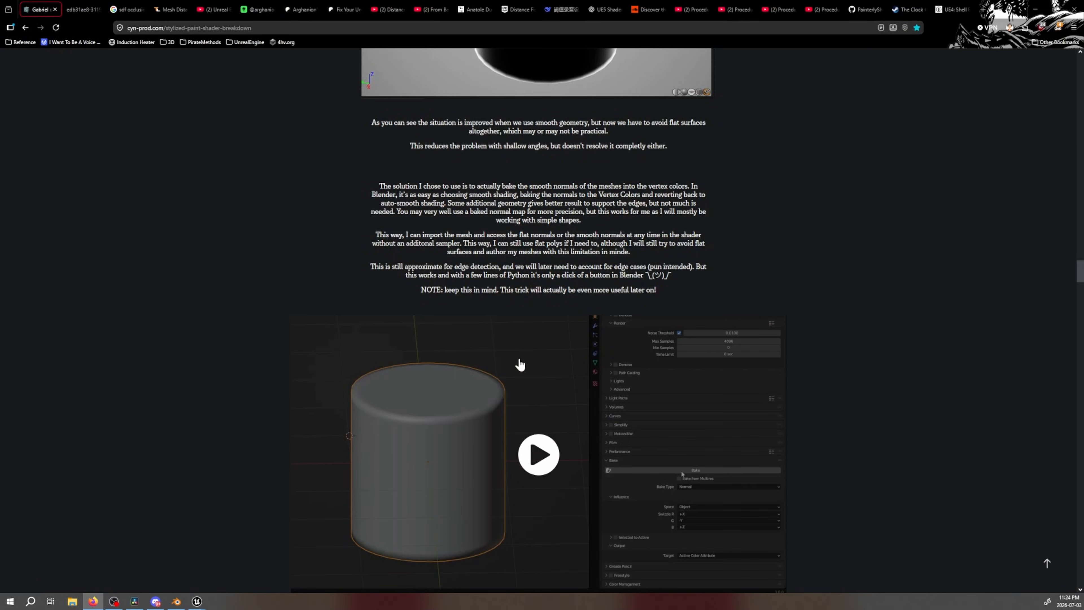
scroll(511, 361, up, 5)
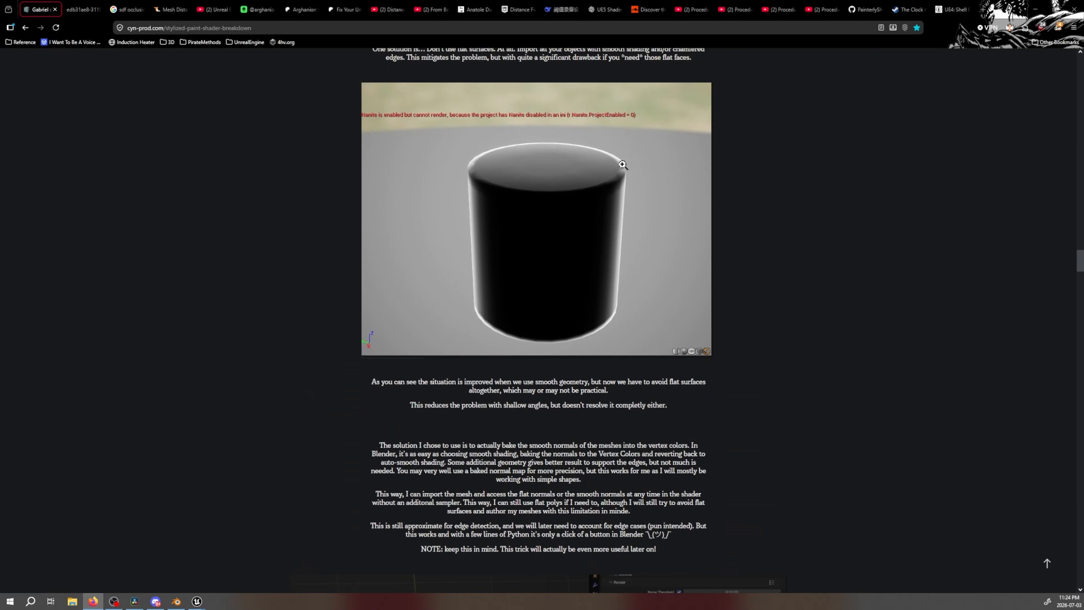
ctrl+scroll(636, 172, up, 5)
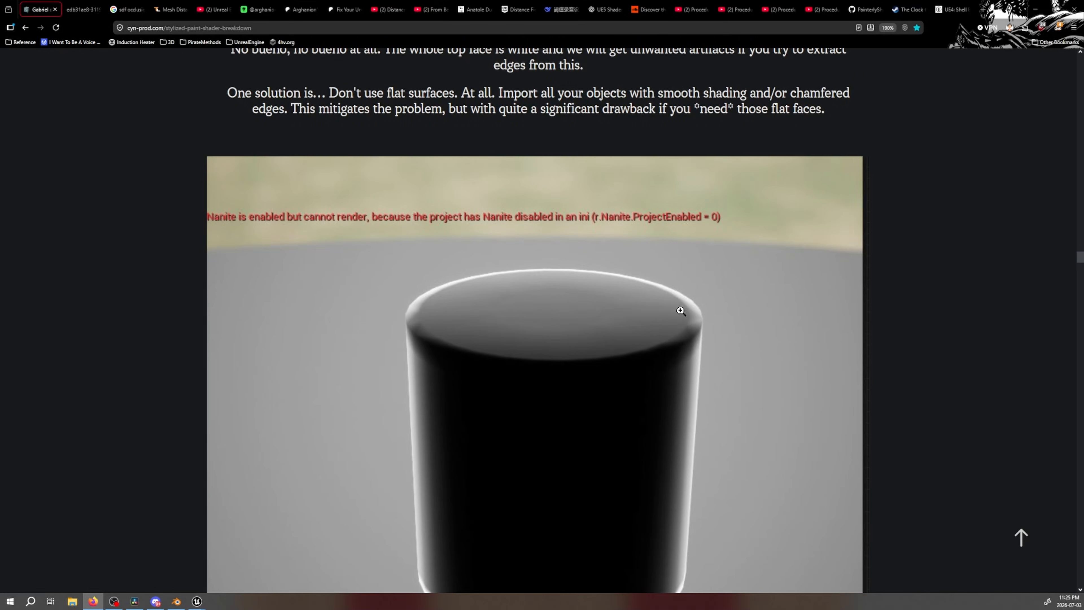
click(888, 27)
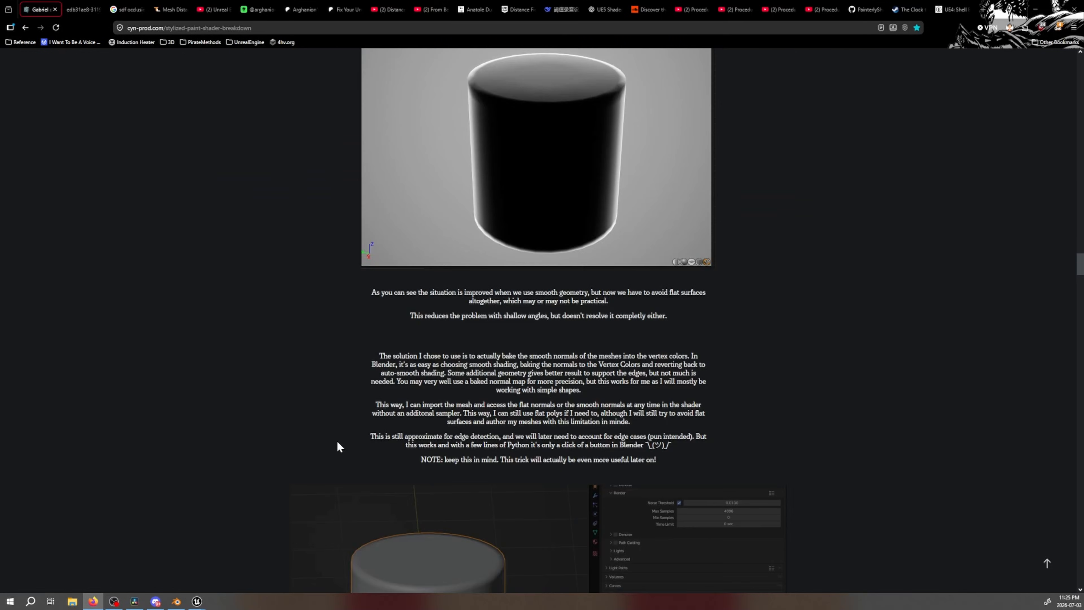
Switch to Blender, shade the new cylinder smooth, and add a vertex-domain color attribute named Color
click(176, 601)
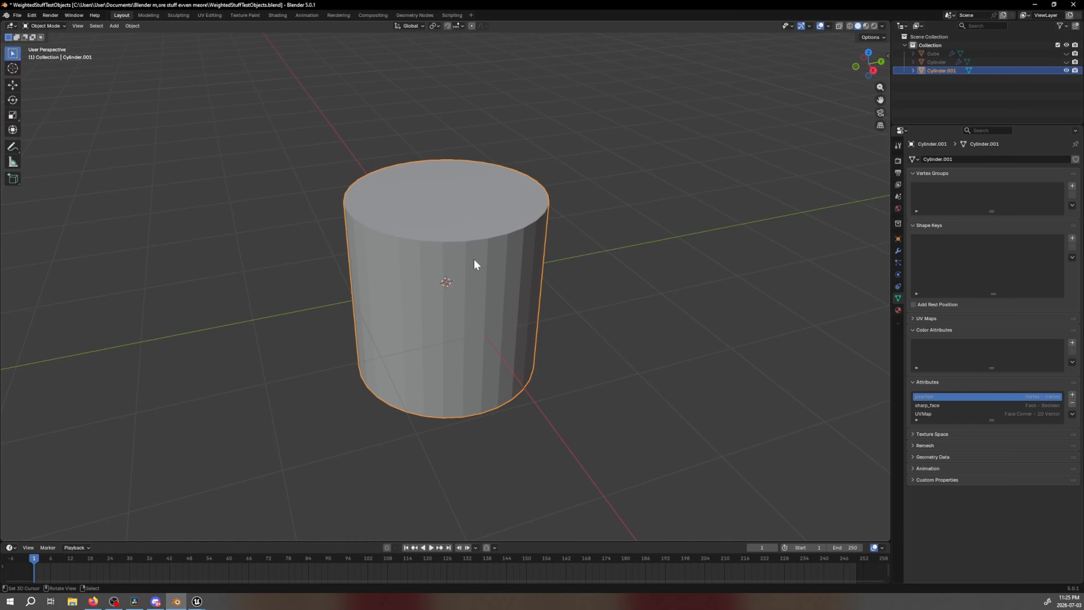
mouse_move(476, 265)
middle_down()
mouse_move(552, 303)
mouse_move(557, 339)
mouse_move(547, 269)
middle_up()
right_click(547, 269)
click(548, 269)
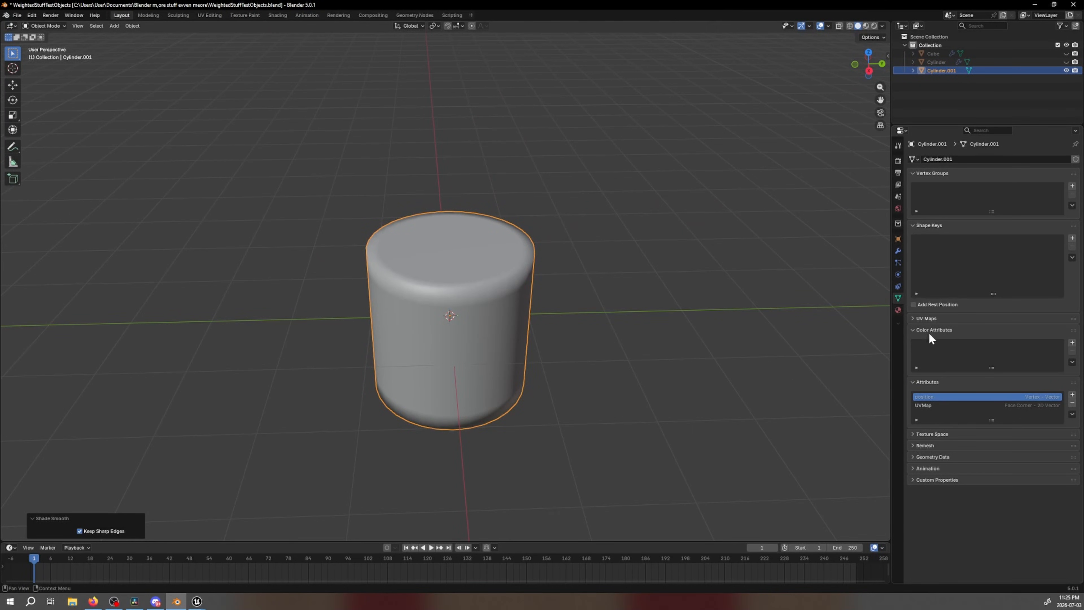
click(1072, 344)
click(990, 395)
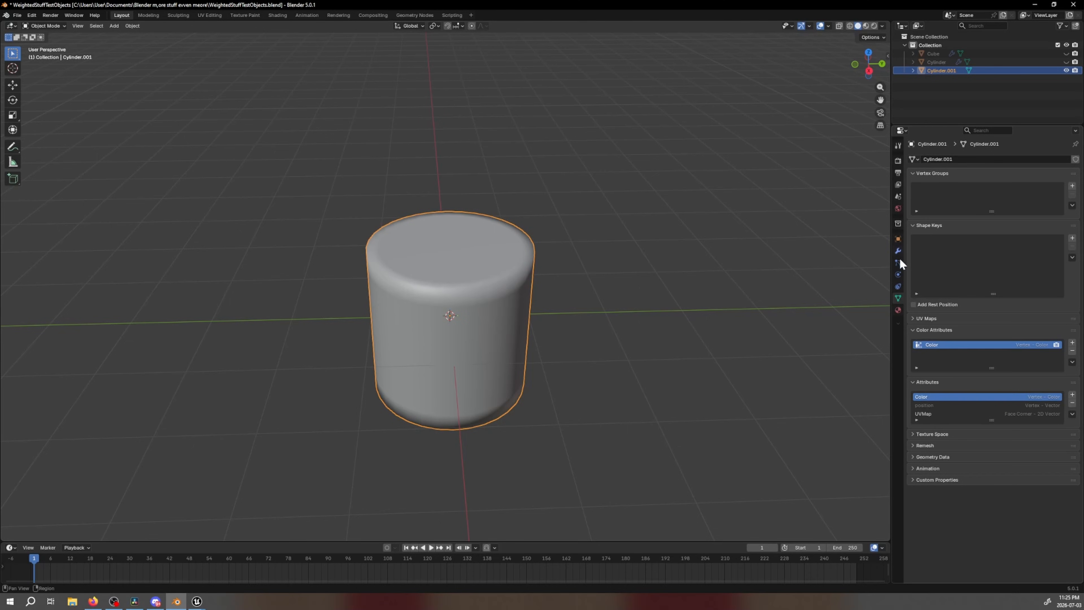
Bake the cylinder's object-space normals with Cycles, using the Normal bake type and Active Color Attribute as target
click(898, 161)
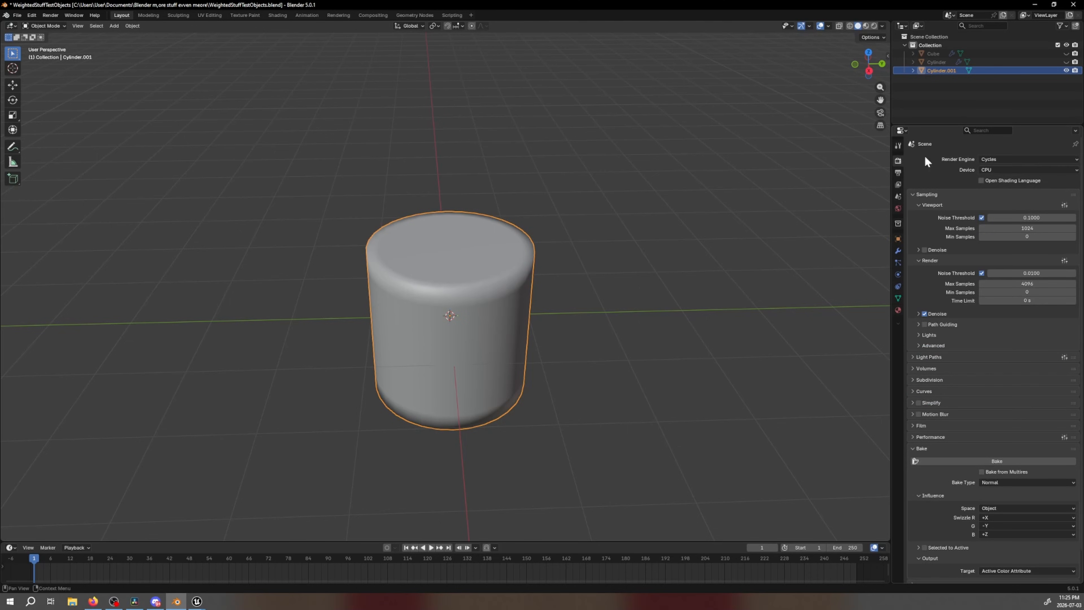
click(1030, 158)
click(1020, 157)
scroll(959, 384, down, 2)
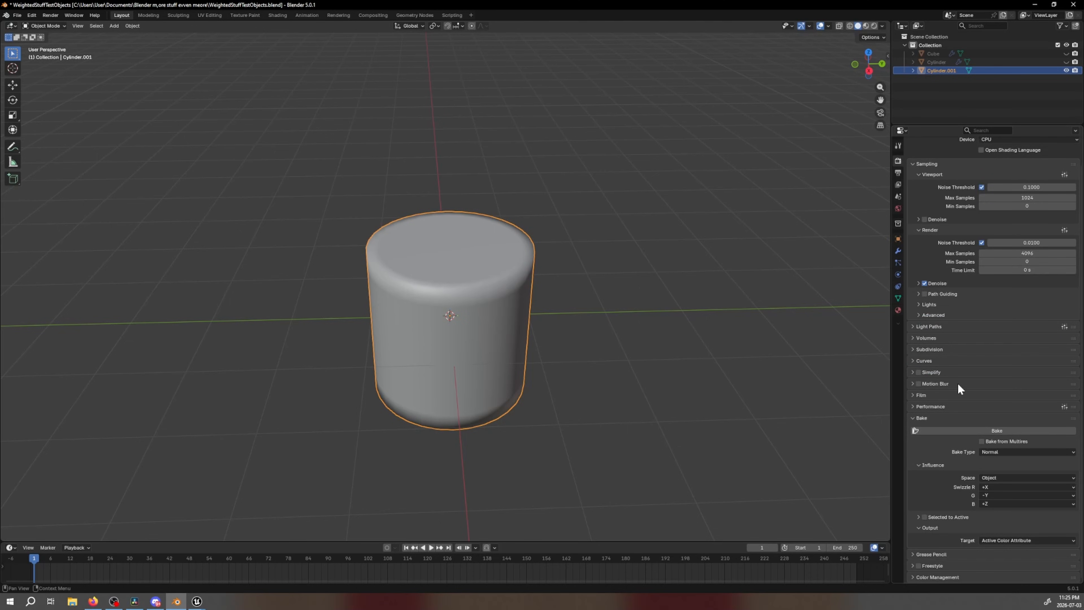
click(999, 451)
click(999, 453)
click(1004, 541)
click(977, 432)
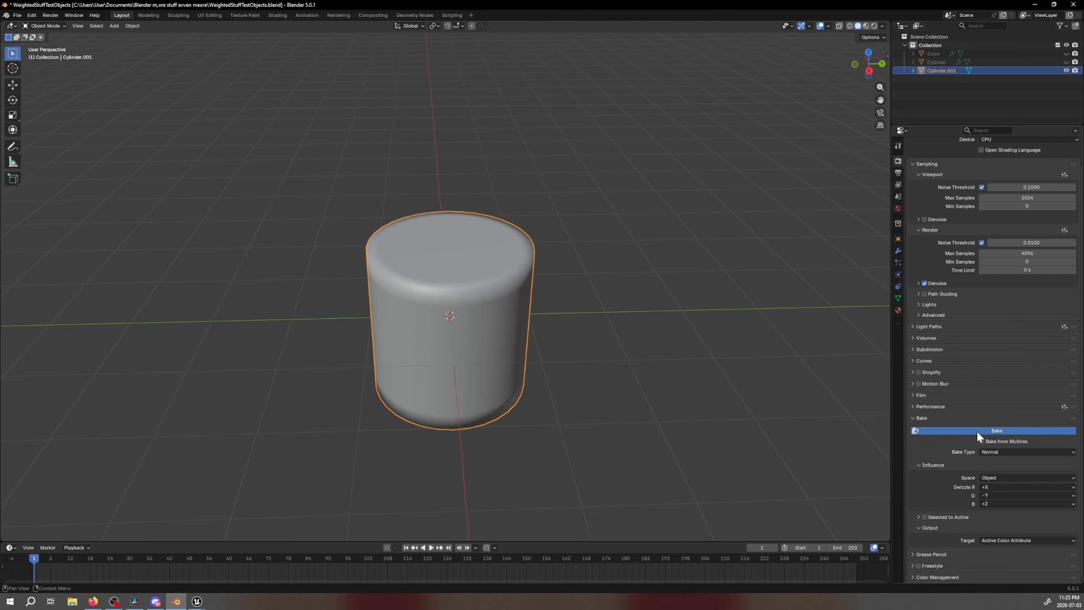
Apply Shade Auto Smooth to the cylinder and inspect its baked normal colors in Vertex Paint mode
click(44, 26)
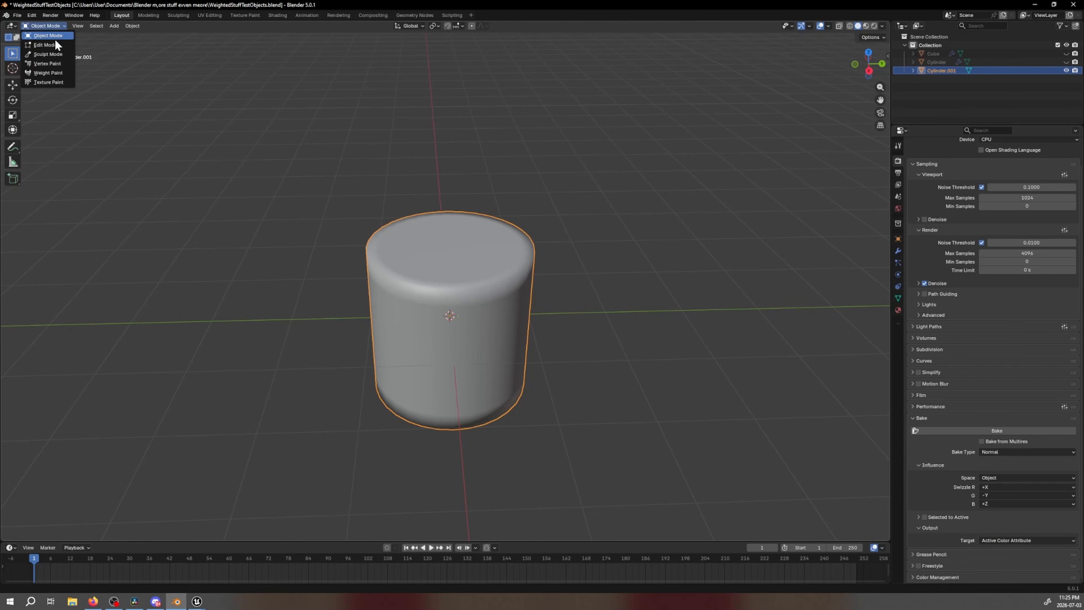
middle_drag(519, 194, 512, 218)
right_click(512, 218)
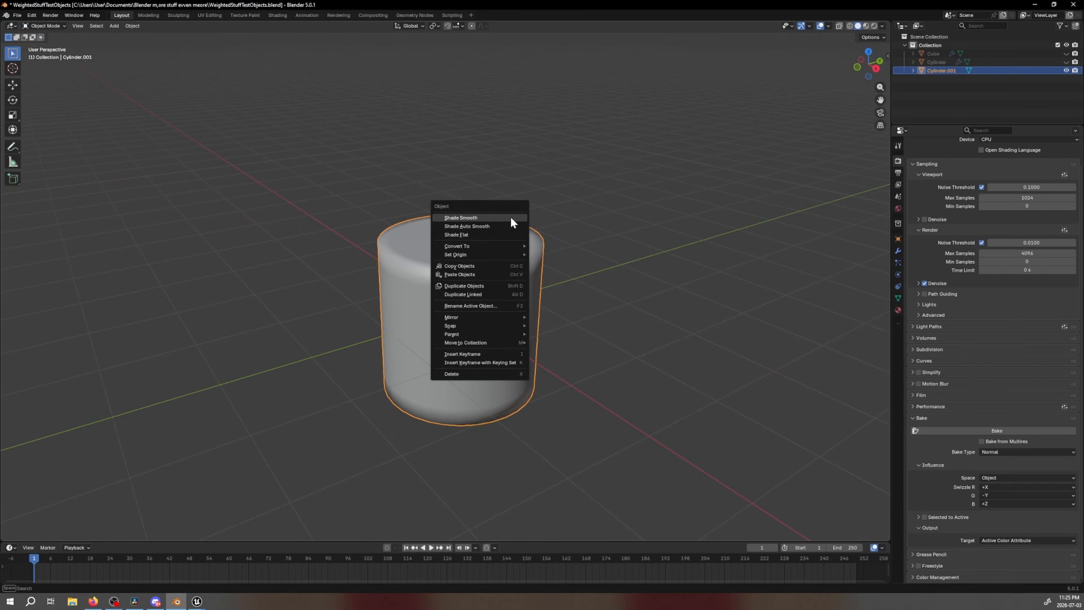
click(486, 227)
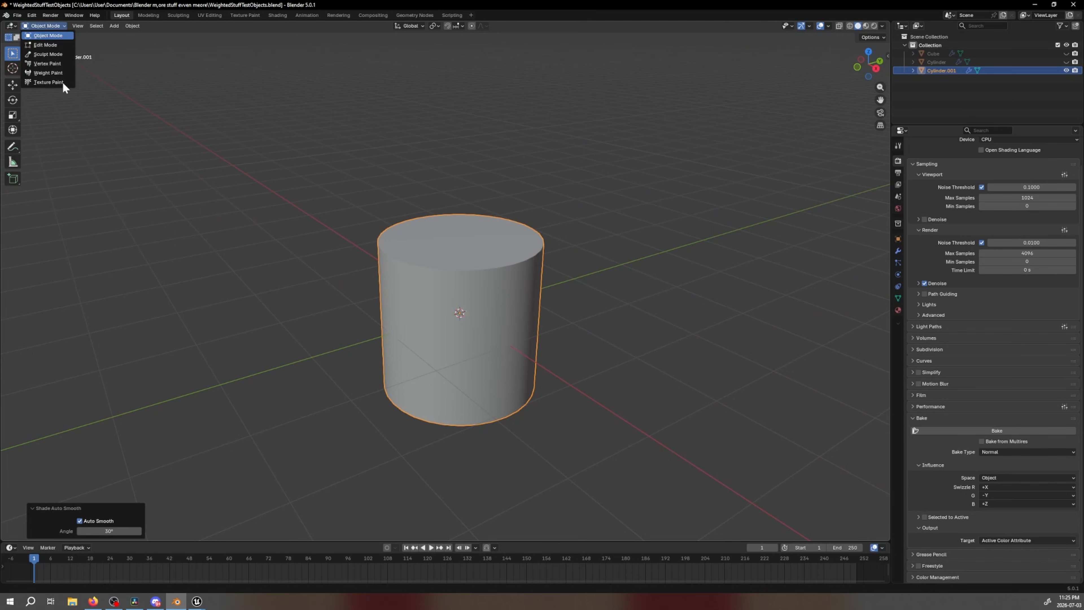
click(47, 63)
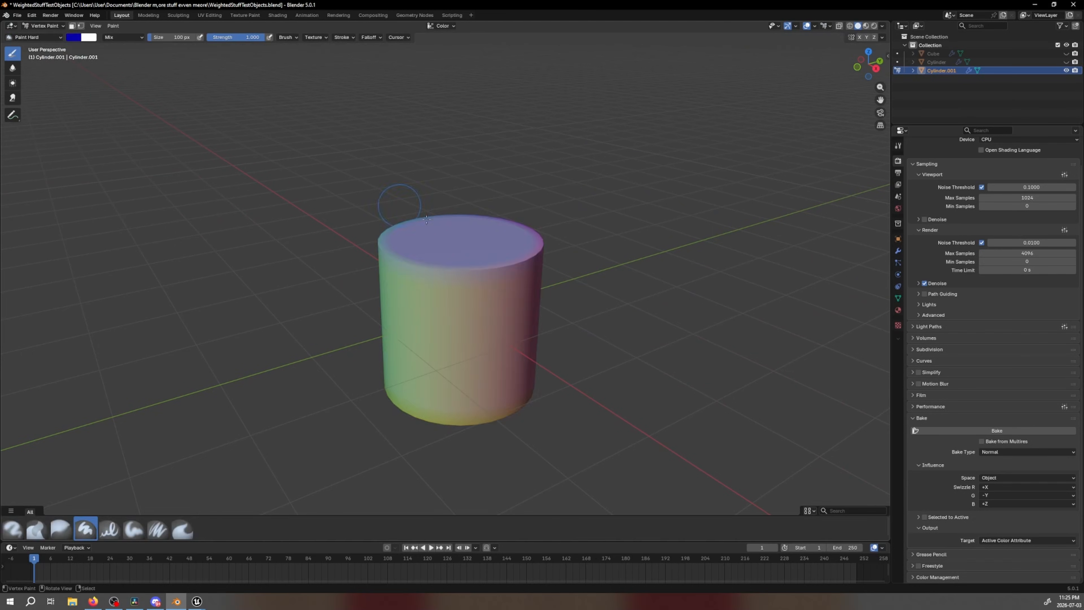
mouse_move(399, 206)
middle_down()
mouse_move(503, 321)
mouse_move(576, 308)
mouse_move(435, 309)
mouse_move(480, 342)
mouse_move(542, 300)
mouse_move(614, 274)
mouse_move(562, 227)
mouse_move(195, 304)
middle_up()
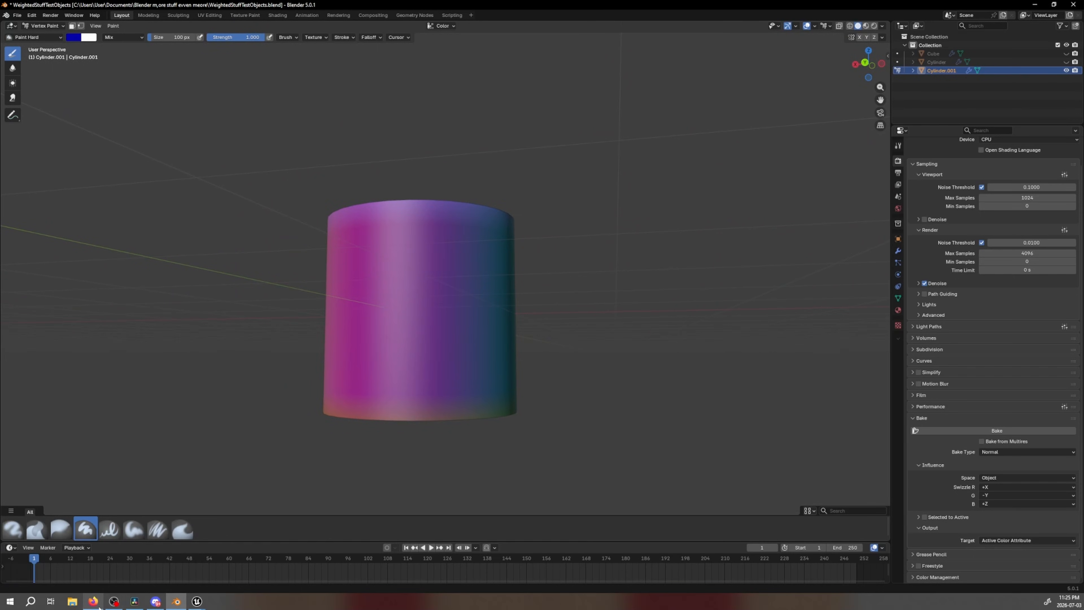
Switch to Unreal's TestMaterial, preview the RimErosion Vertex Color node, and widen the preview viewport
click(197, 602)
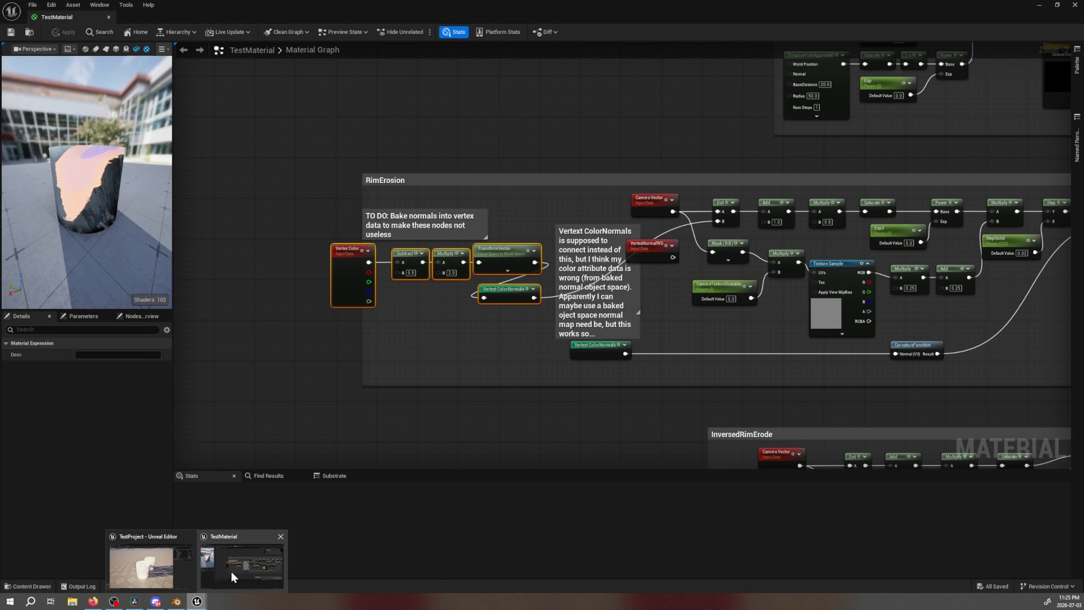
click(227, 575)
key(space)
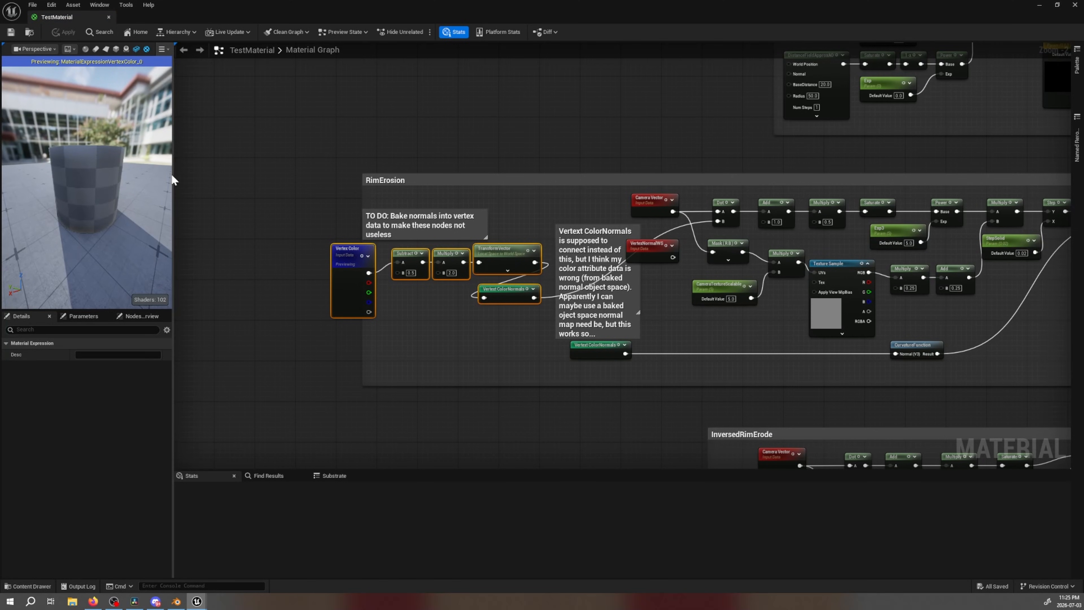
drag(171, 175, 371, 175)
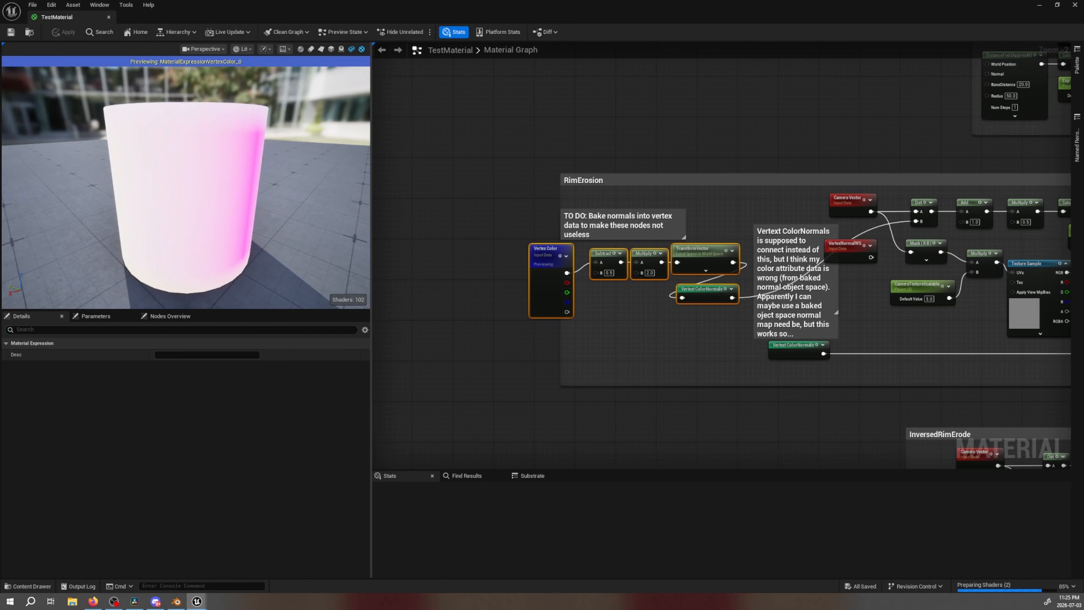
Examine the vertex color preview on the cylinder from several sides
scroll(272, 172, down, 5)
scroll(271, 171, up, 5)
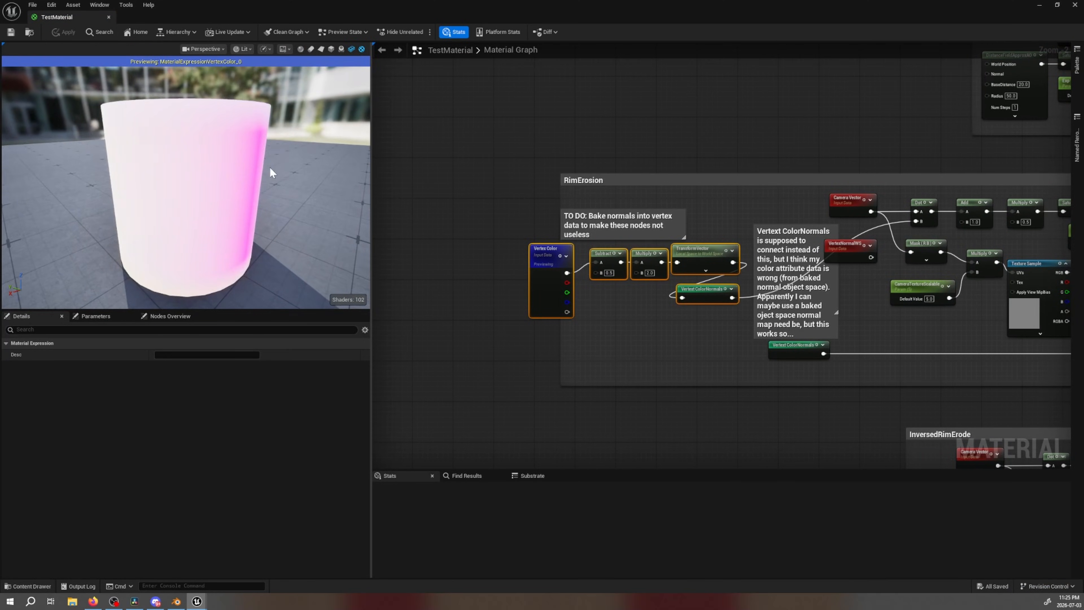
drag(272, 172, 60, 159)
drag(222, 167, 113, 205)
drag(298, 176, 259, 171)
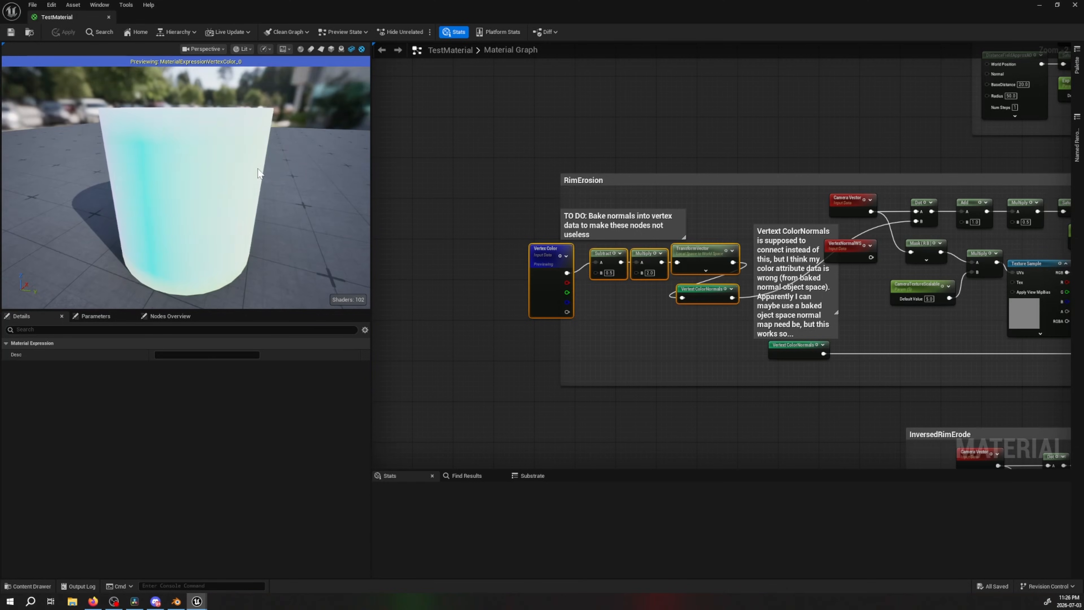
Switch to the browser and highlight the passage on smooth geometry and baking smooth normals into vertex colors
click(94, 601)
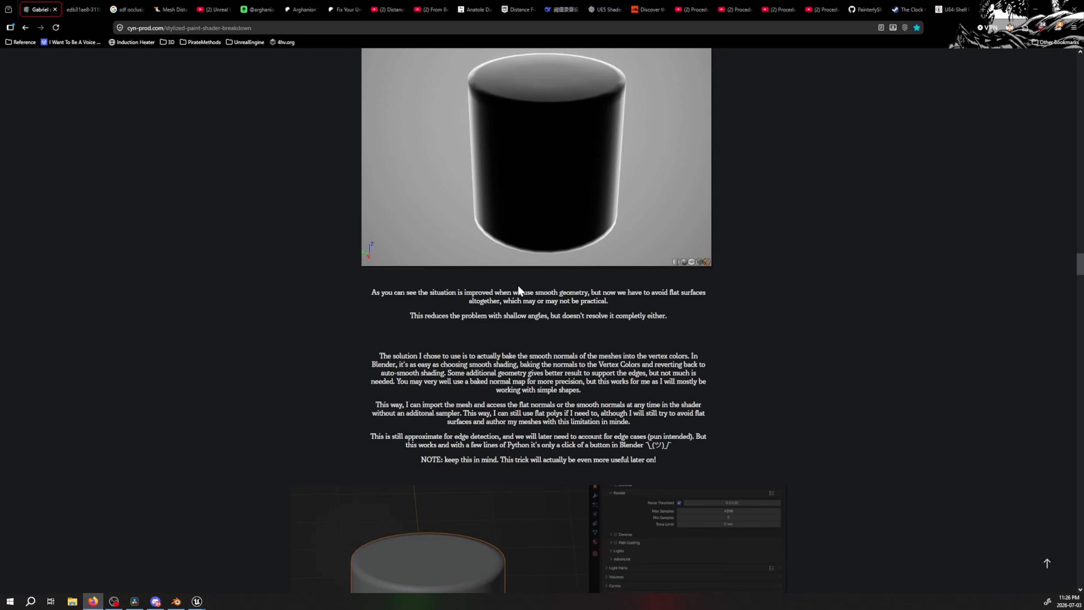
drag(460, 293, 582, 392)
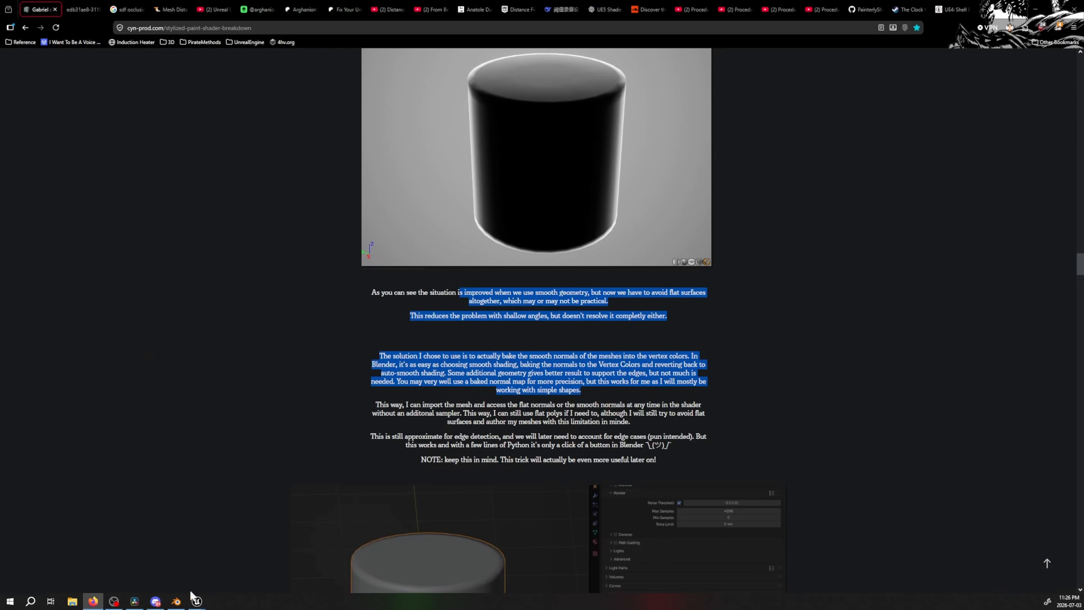
Switch to Blender, set the bake target to Image Textures, and restore it to Active Color Attribute
mouse_move(173, 602)
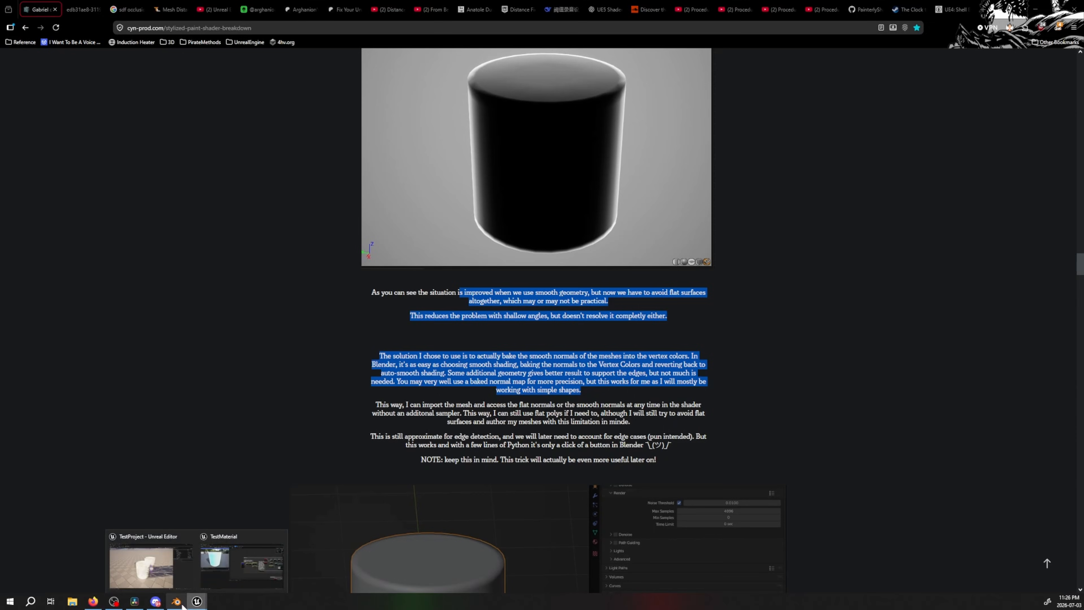
click(240, 577)
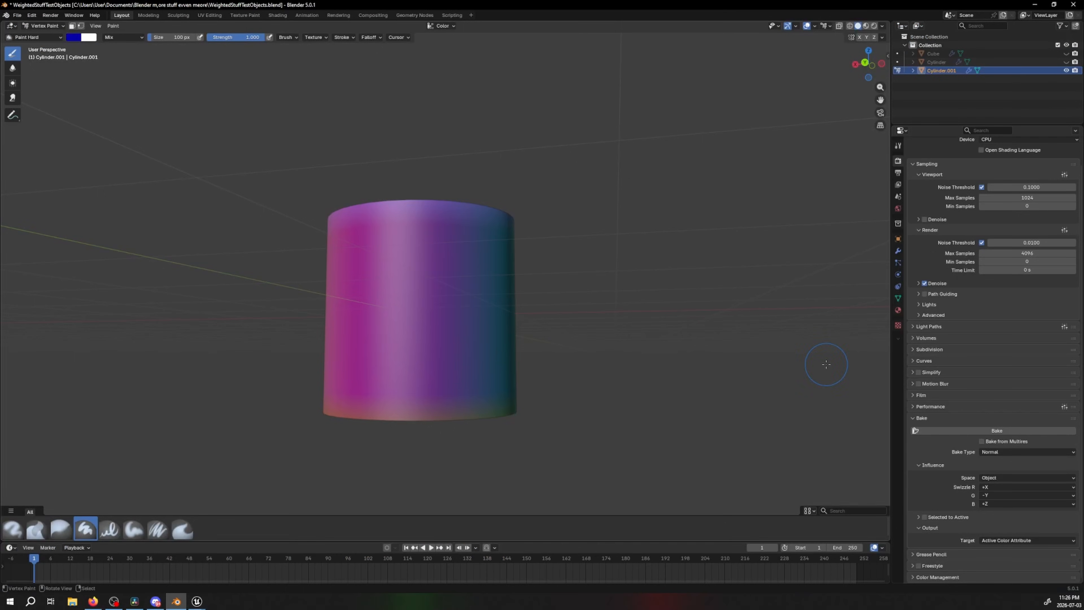
click(993, 538)
click(1000, 550)
click(1006, 542)
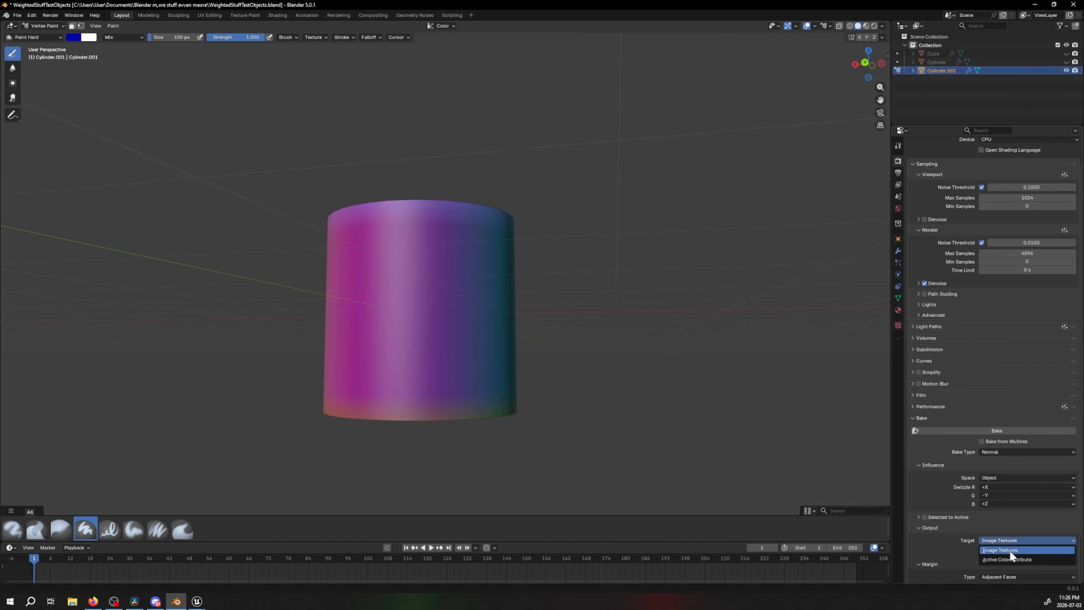
click(1008, 558)
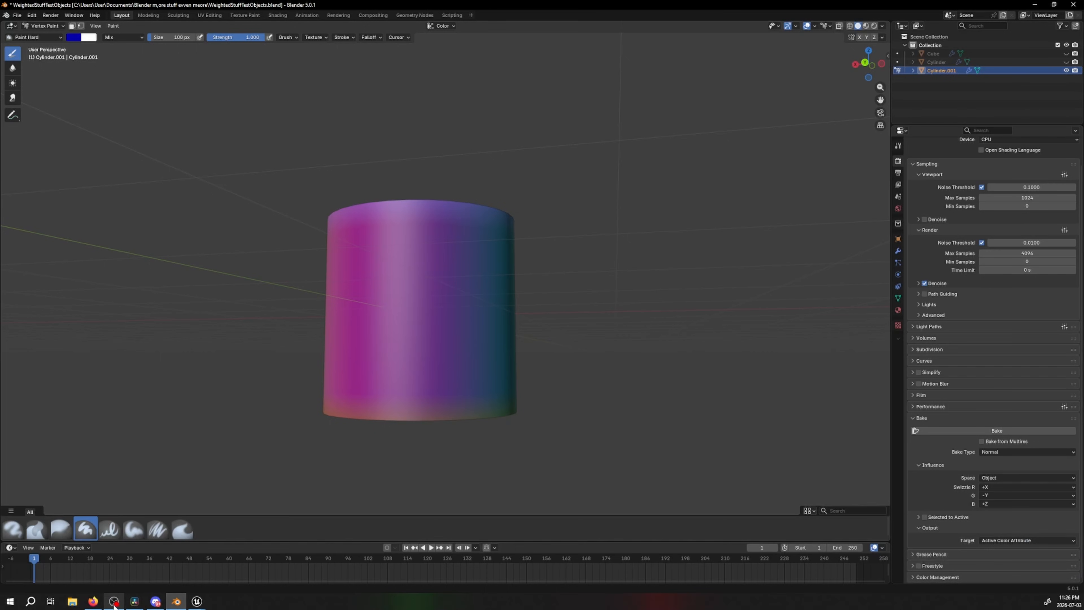
Switch to Unreal's TestMaterial and examine the Vertex Color node chain in the RimErosion group
mouse_move(197, 602)
click(242, 562)
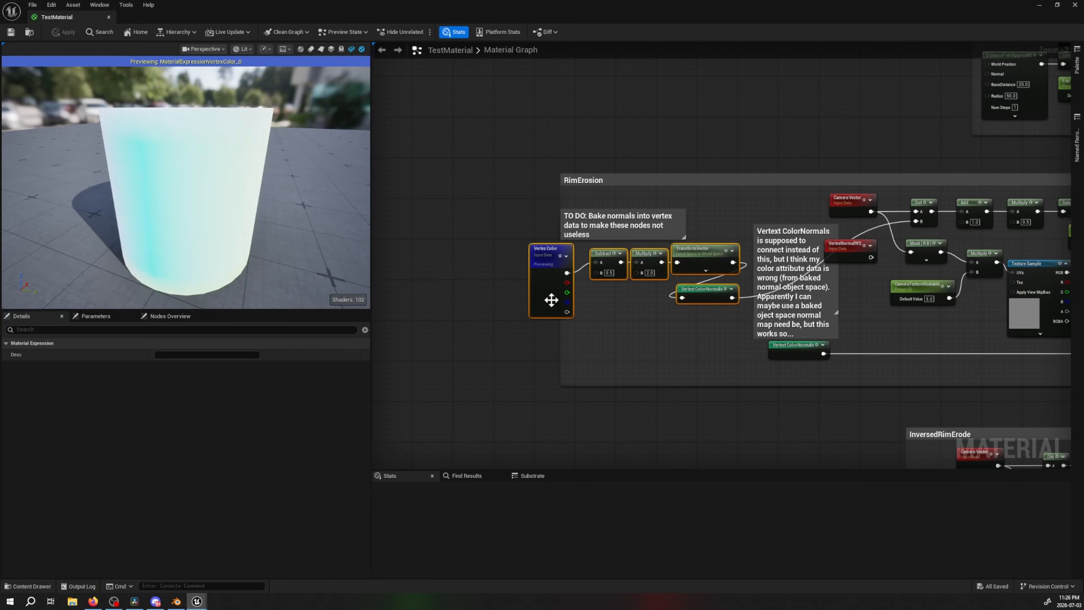
drag(531, 355, 706, 266)
right_drag(671, 339, 571, 335)
drag(476, 362, 495, 290)
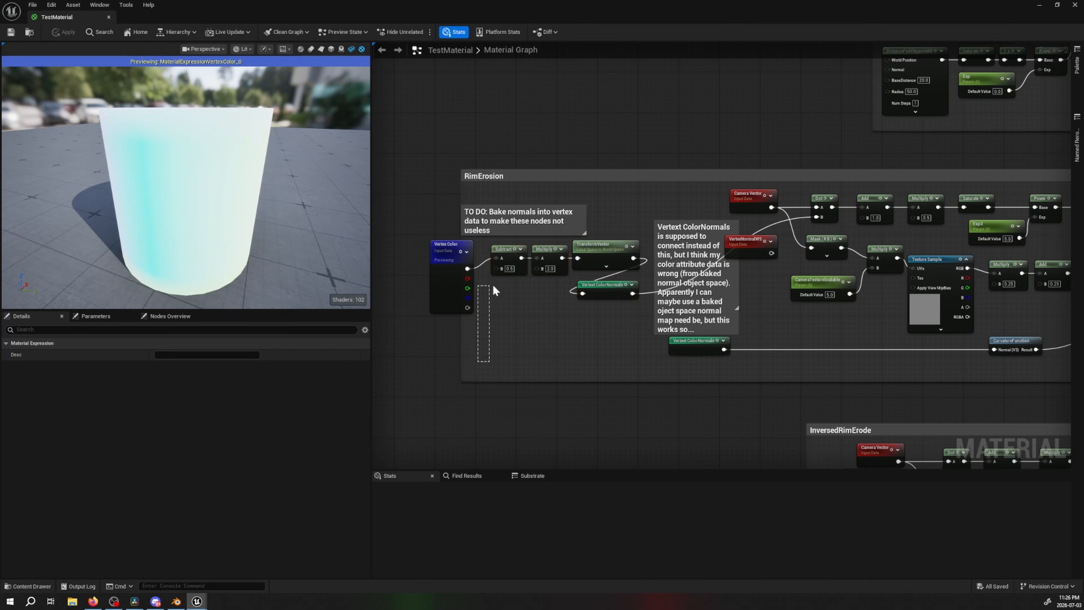
drag(447, 399, 447, 399)
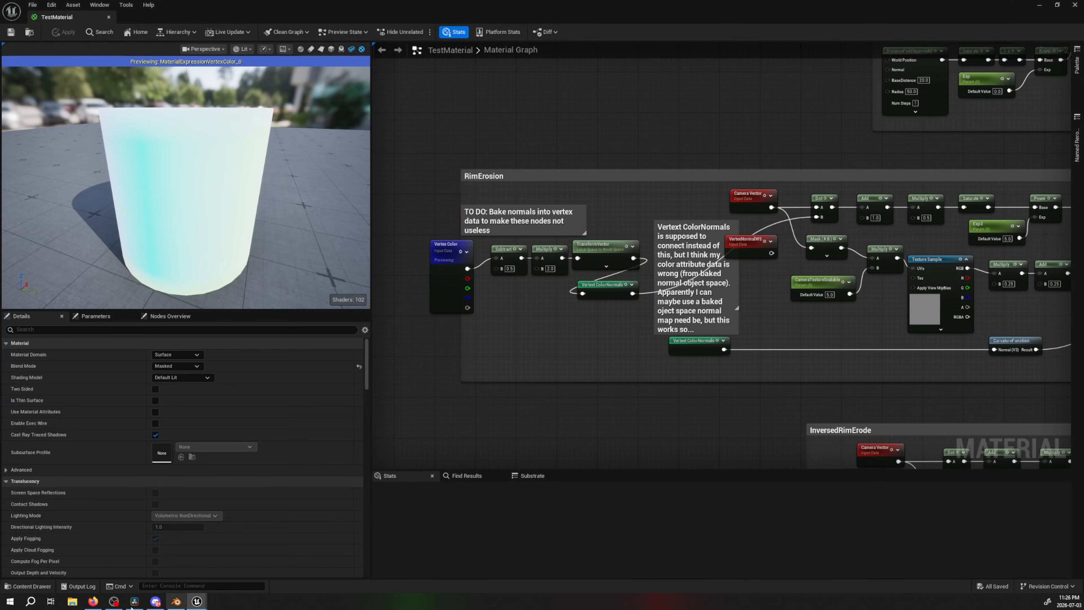
Close Blender and nudge the Vertex ColorNormals reroute declaration node in Unreal's RimErosion group
click(176, 602)
click(1075, 4)
click(557, 316)
right_drag(641, 309, 655, 267)
drag(504, 274, 508, 274)
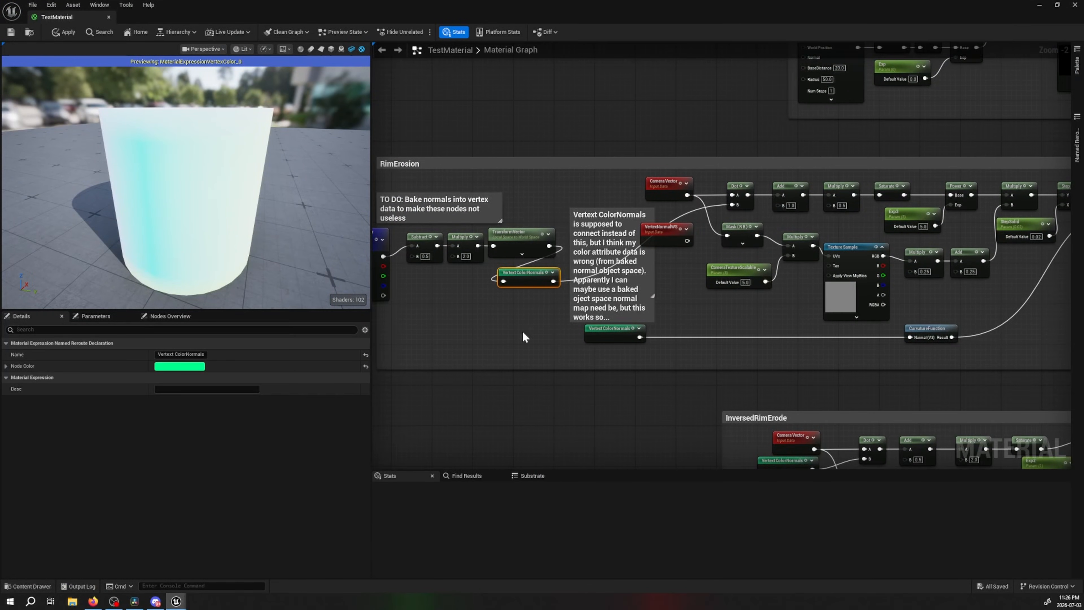
Add a Vertex ColorNormals named reroute node below the RimErosion group and undo the addition
right_click(514, 392)
text(rerout)
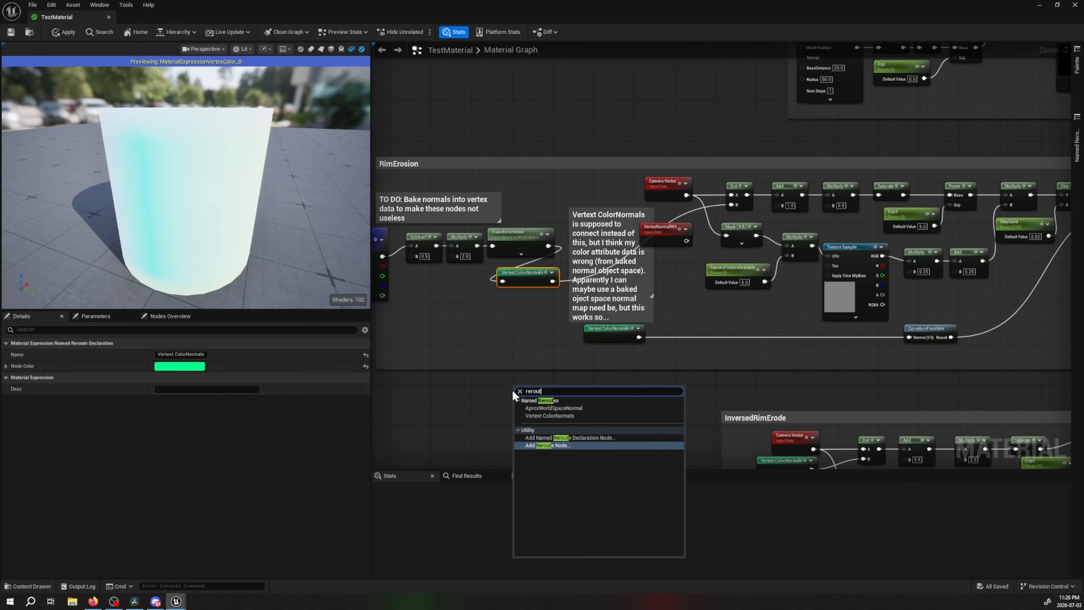
text(vertex)
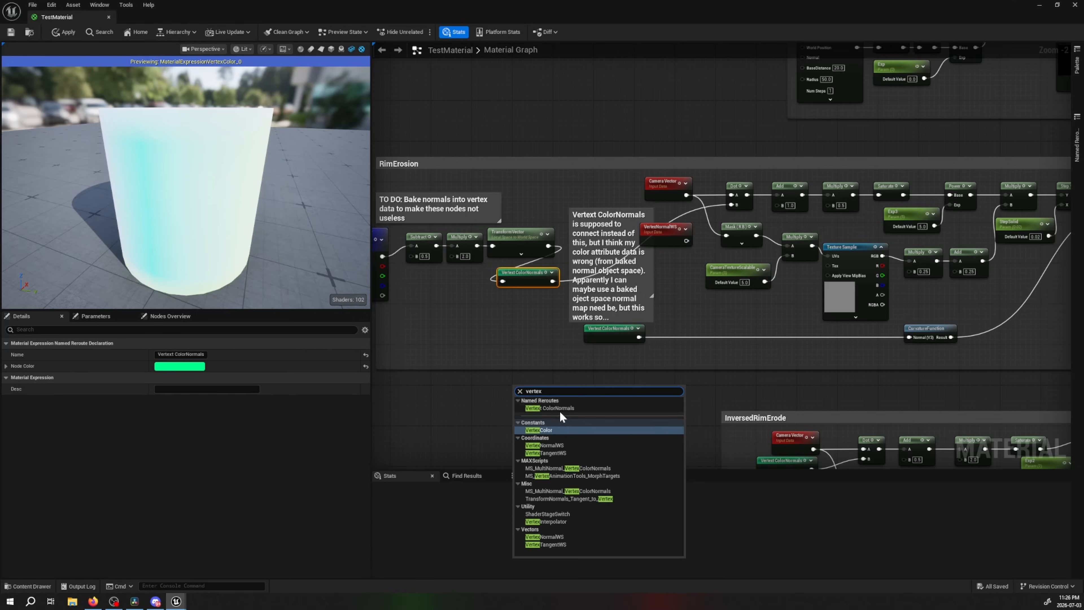
click(559, 409)
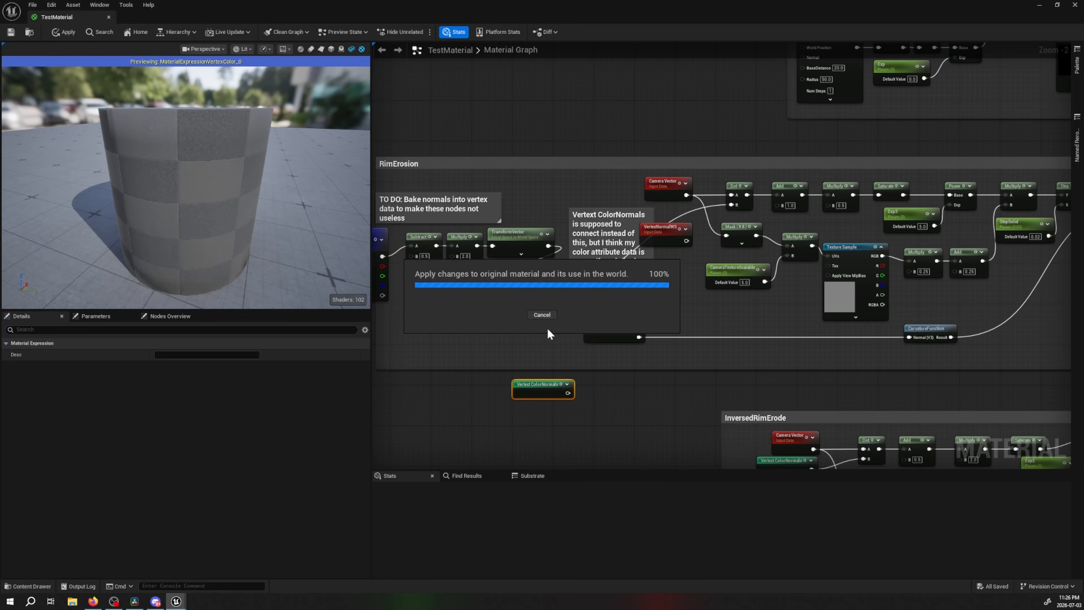
key(ctrl+z)
Inspect the RimErosion node chain and the TransformVector node's source and destination spaces
right_drag(681, 298, 424, 321)
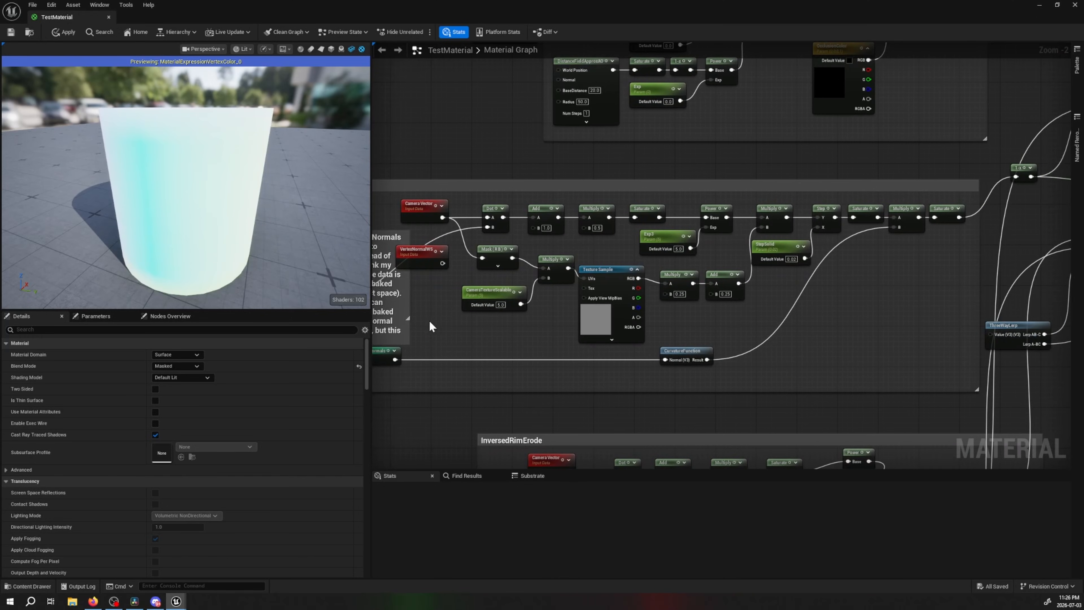
right_drag(551, 311, 775, 327)
click(504, 277)
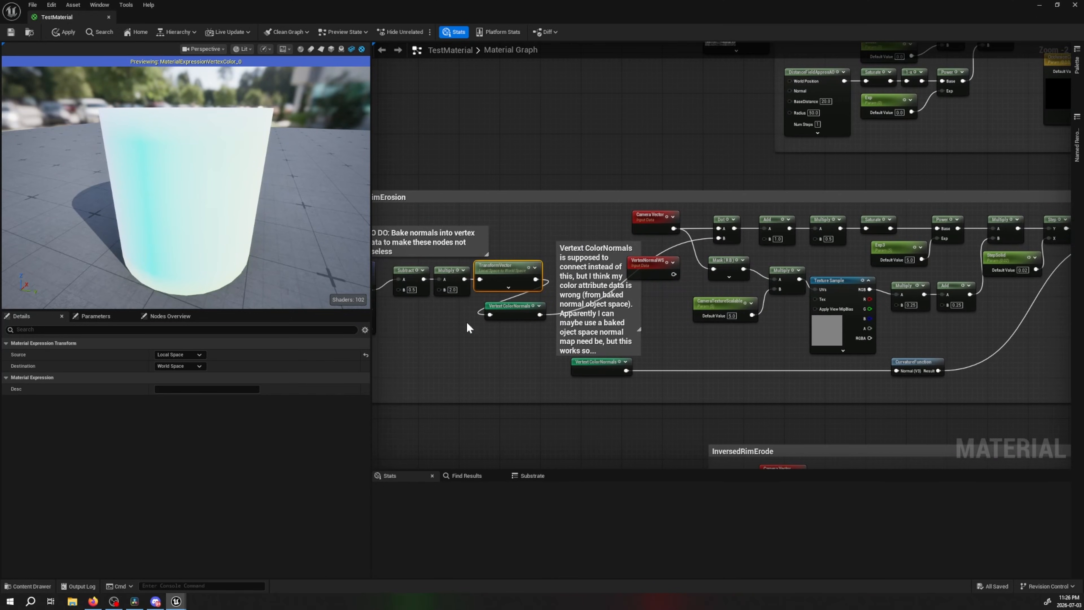
right_drag(468, 327, 383, 336)
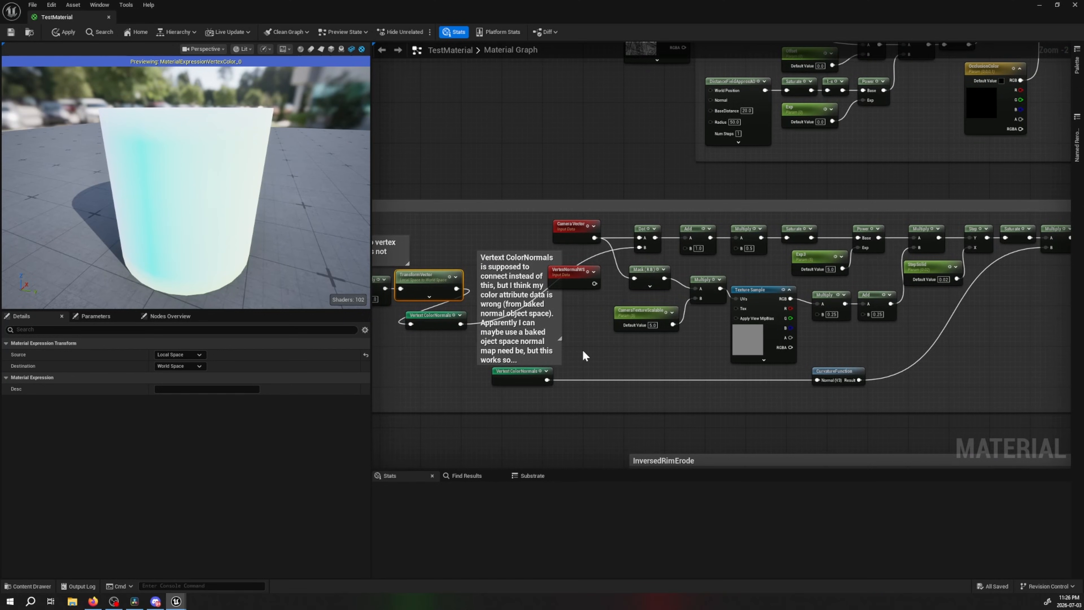
Preview the final Saturate node of RimErosion and view the cylinder's erosion mask from above
right_drag(694, 355, 679, 353)
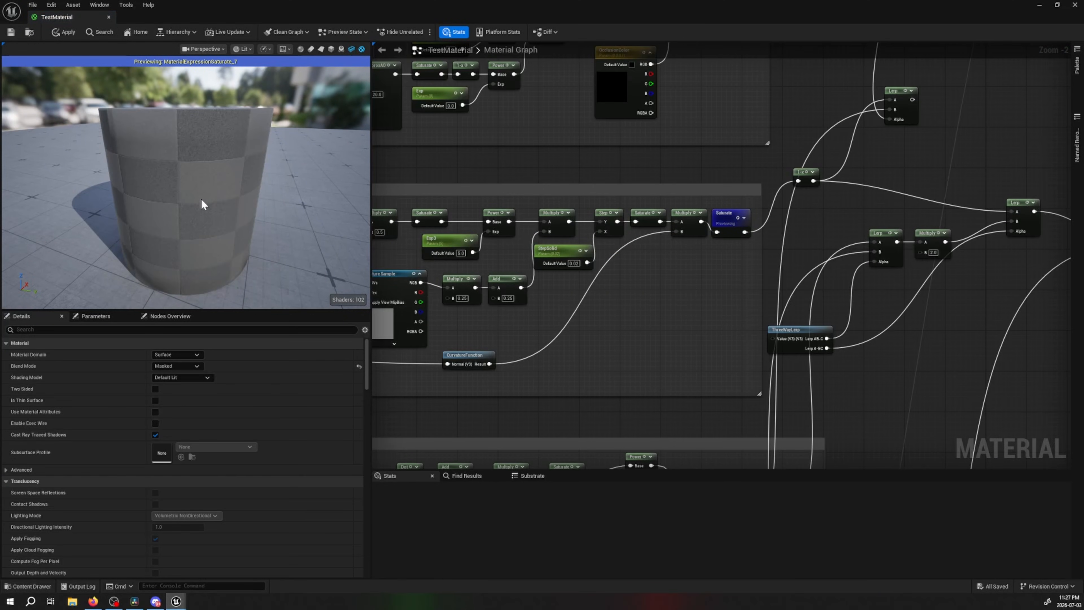
drag(205, 179, 55, 115)
drag(240, 114, 241, 186)
Switch to the browser and enlarge the image in the "Outer rim and offsetted outlines" section
key(alt+Tab)
scroll(525, 292, down, 2)
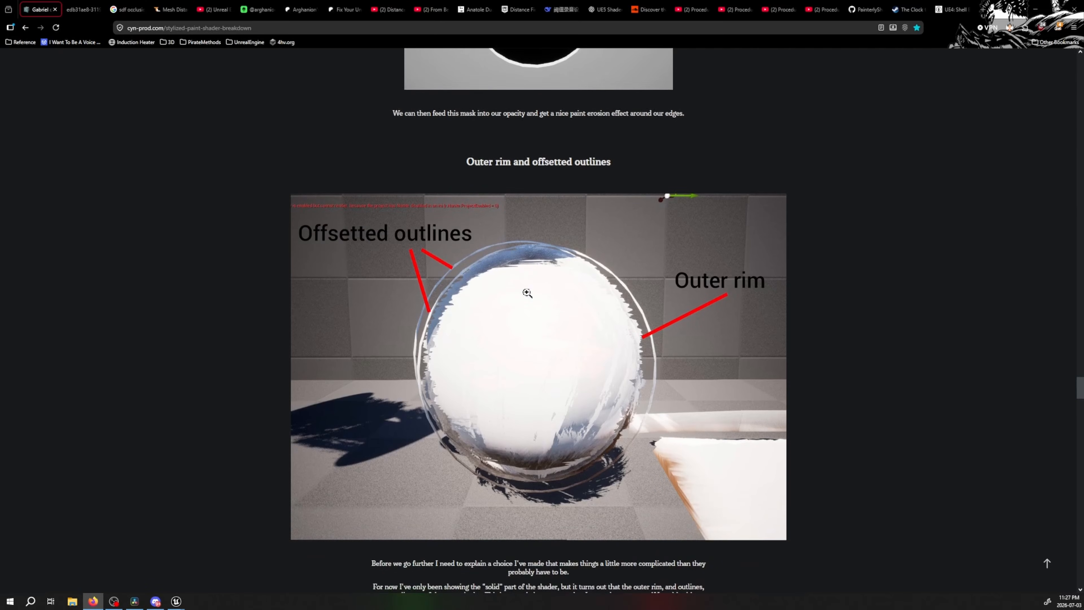
click(635, 329)
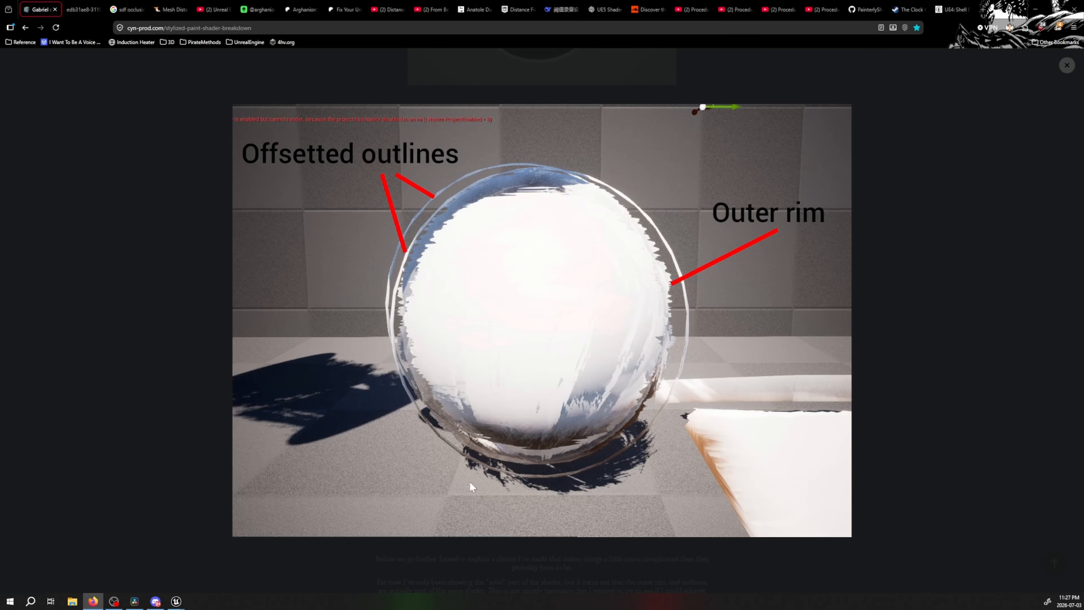
Switch back to Unreal's TestMaterial and show the project's content assets
click(176, 601)
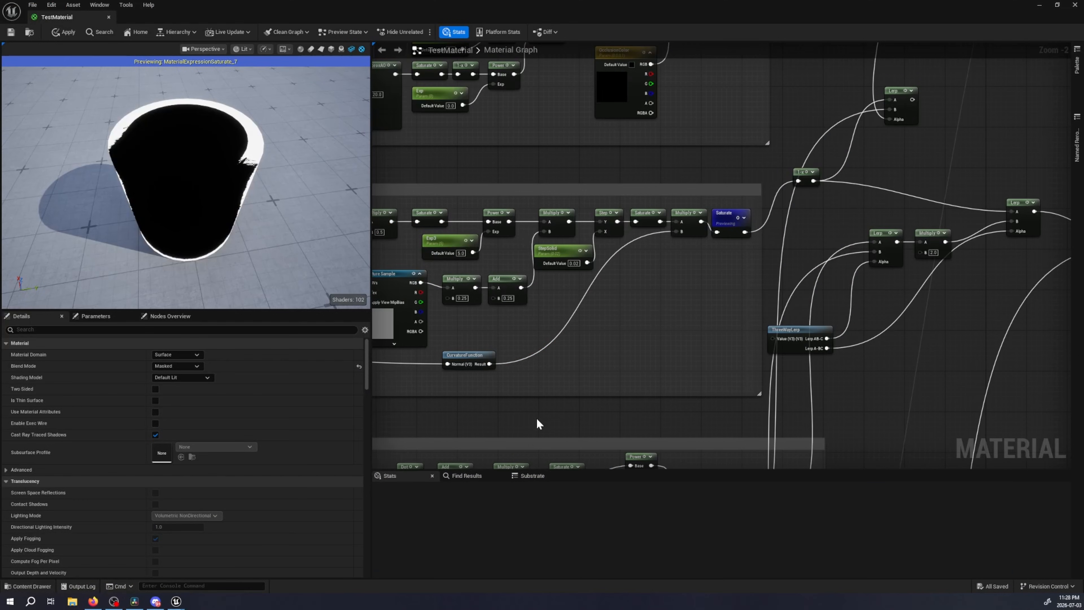
right_drag(539, 423, 576, 403)
key(ctrl+space)
right_click(681, 512)
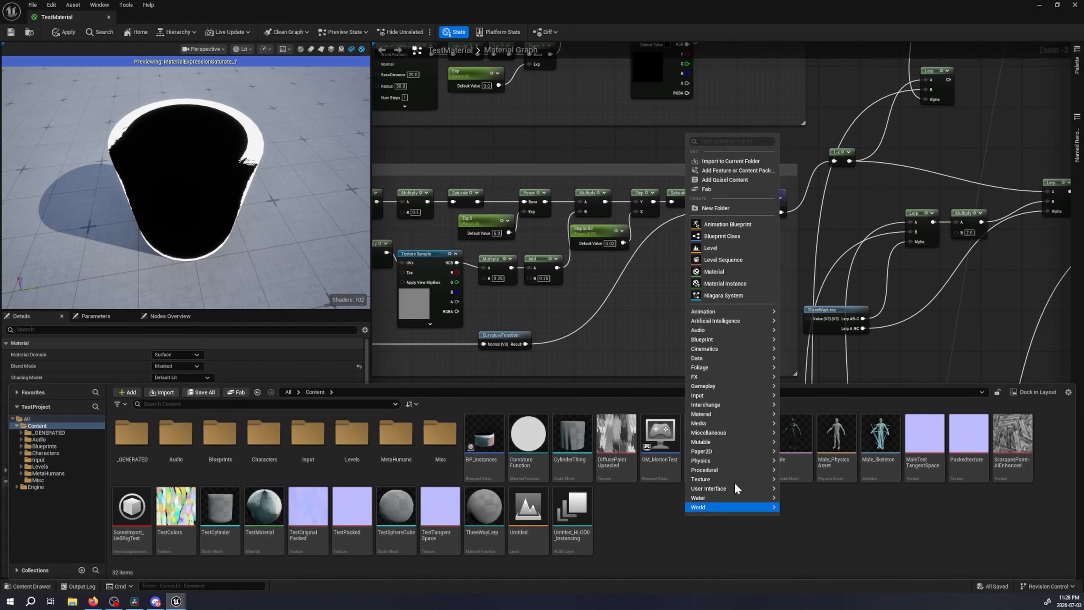
click(717, 236)
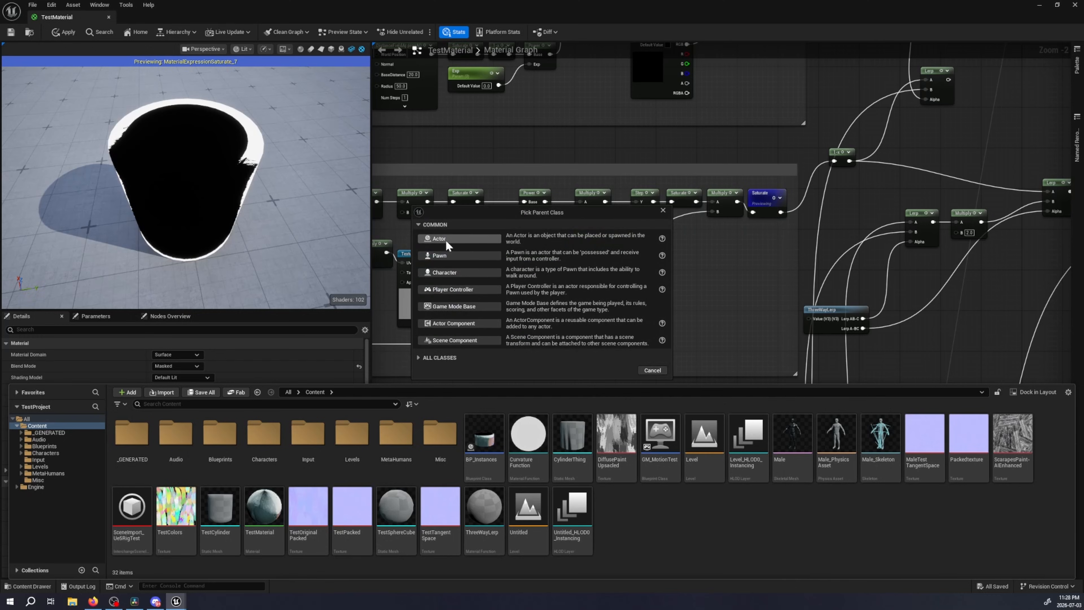
key(Escape)
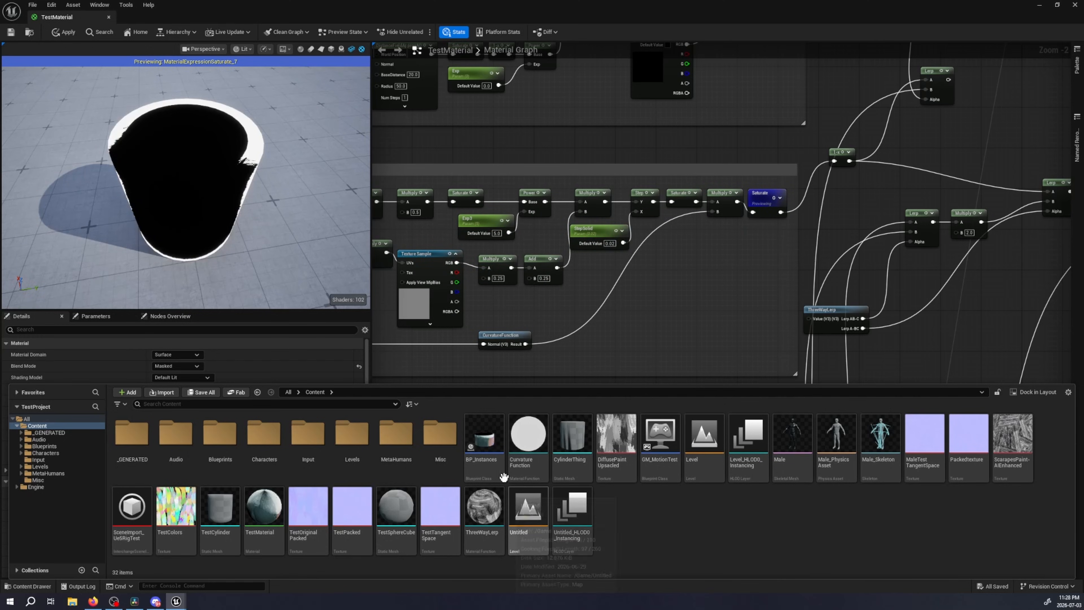
Open the BP_Instances Blueprint and display its 3D viewport
click(492, 462)
double_click(483, 444)
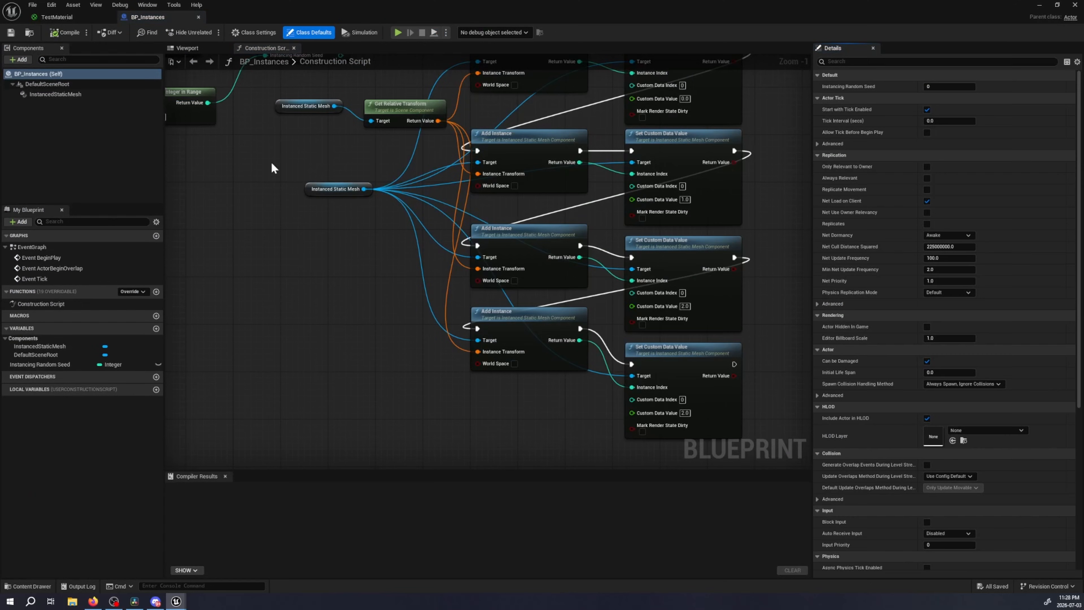
click(77, 115)
click(18, 59)
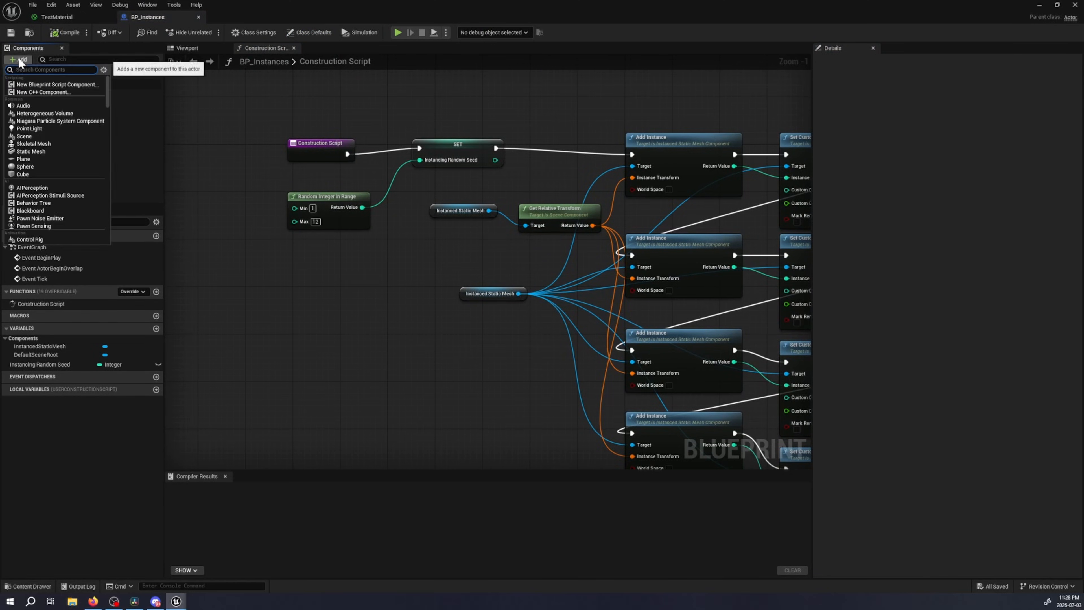
click(18, 56)
click(203, 49)
click(272, 47)
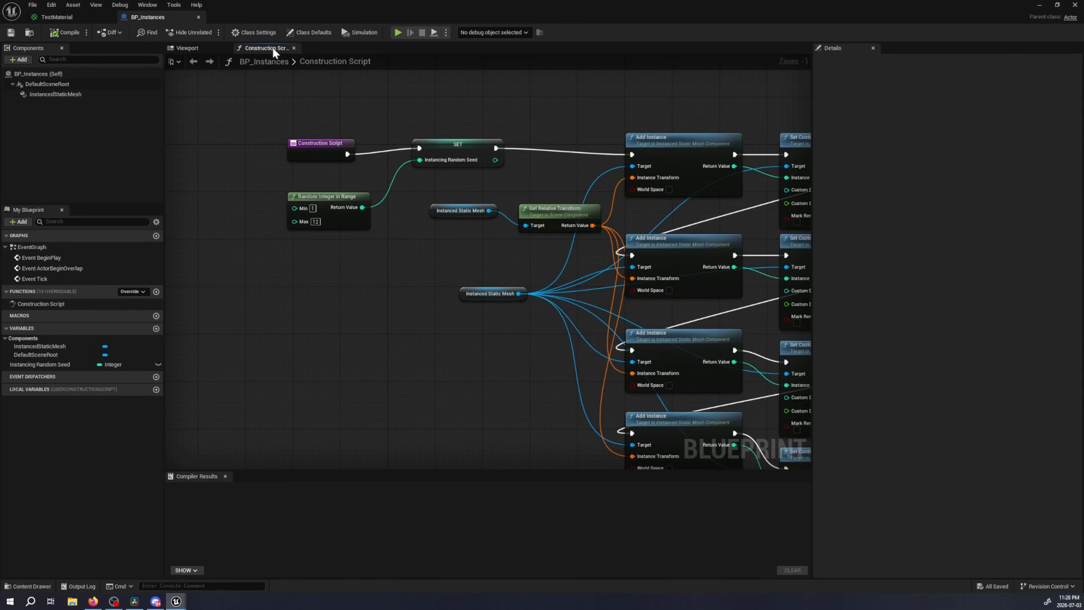
click(181, 47)
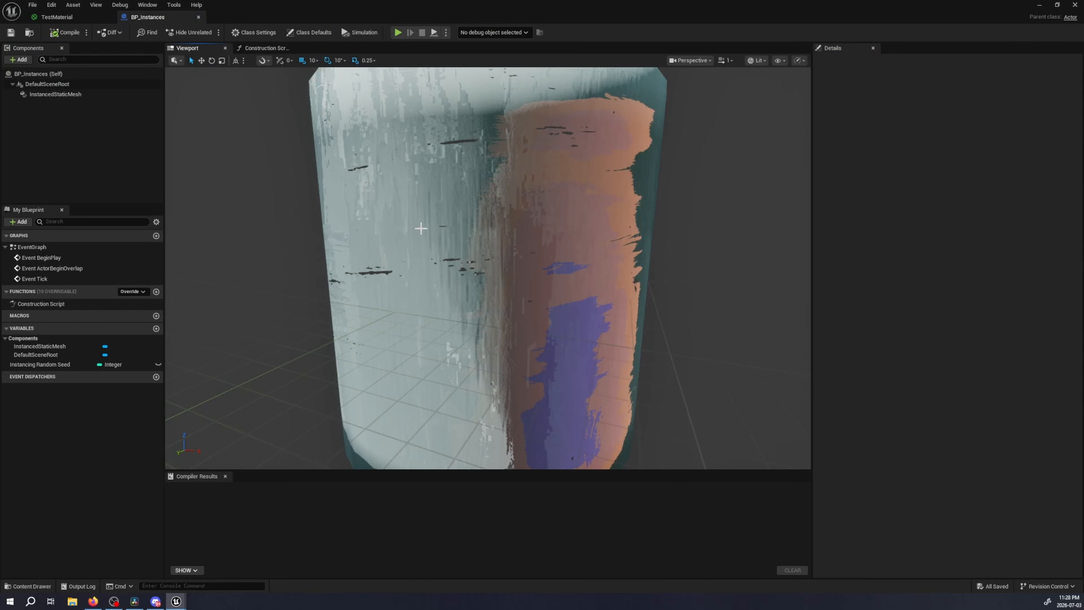
click(479, 217)
Search the Blueprint's available components for "INST"
click(18, 59)
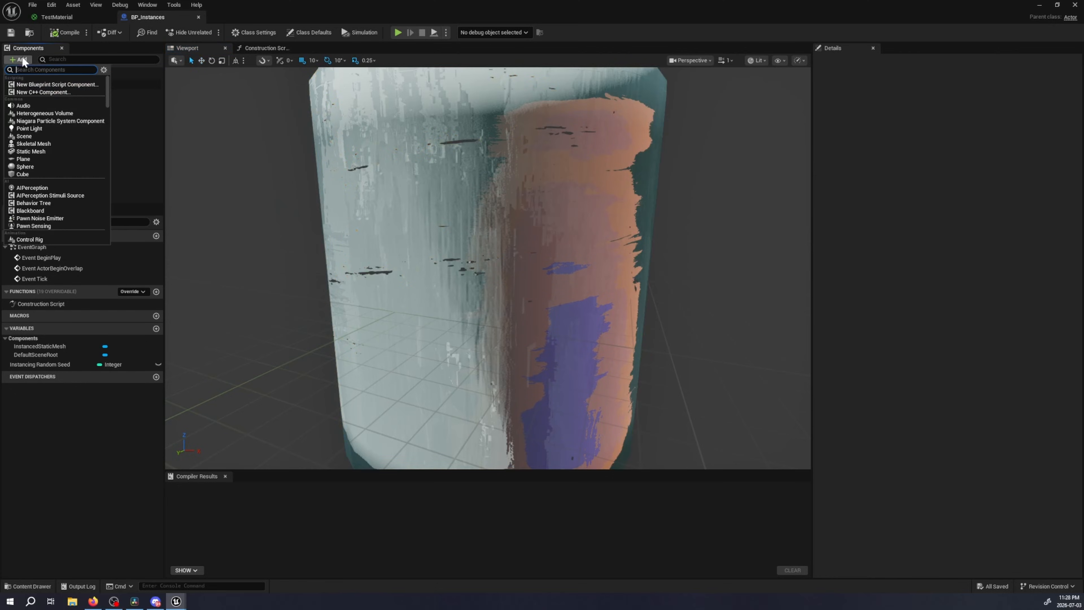
text(INST)
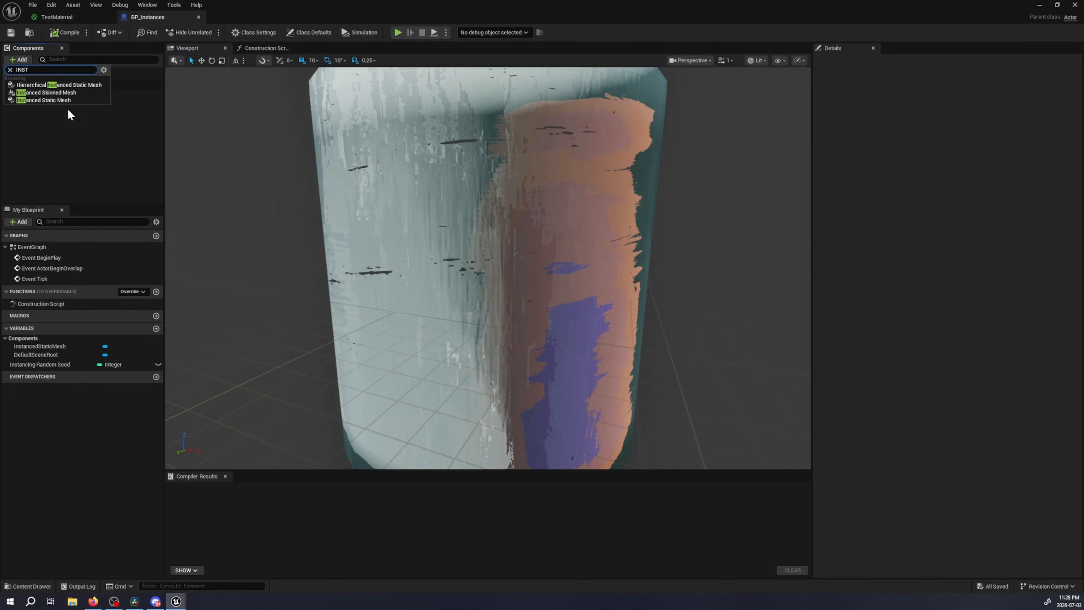
click(73, 129)
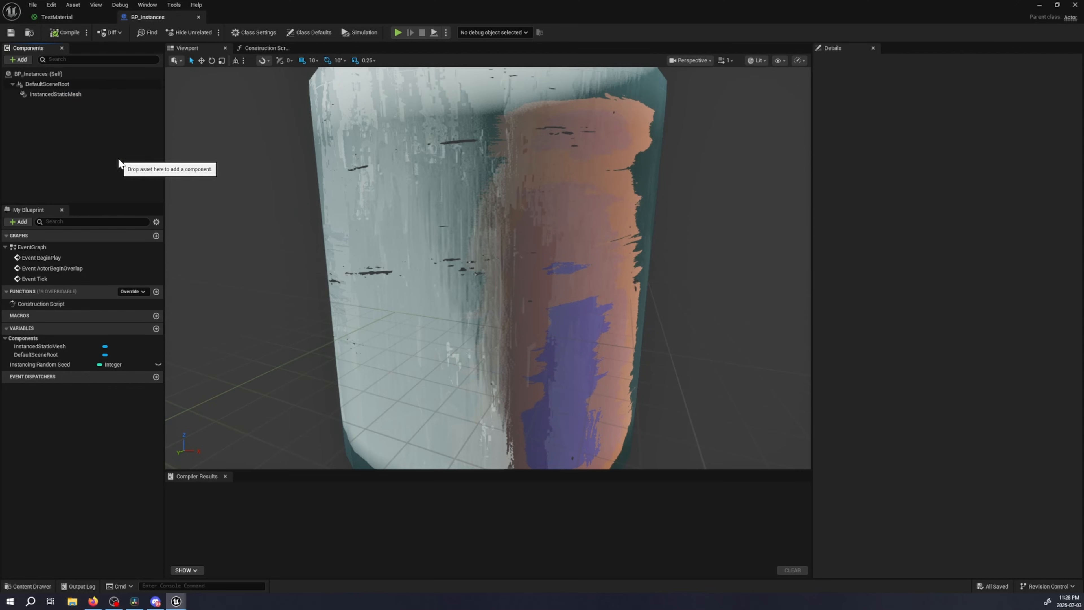
Examine the painted cylinder and check the static mesh and material assigned to the InstancedStaticMesh component
mouse_move(300, 253)
right_down()
mouse_move(289, 264)
mouse_move(299, 280)
mouse_move(294, 260)
right_up()
key(s)
key(w)
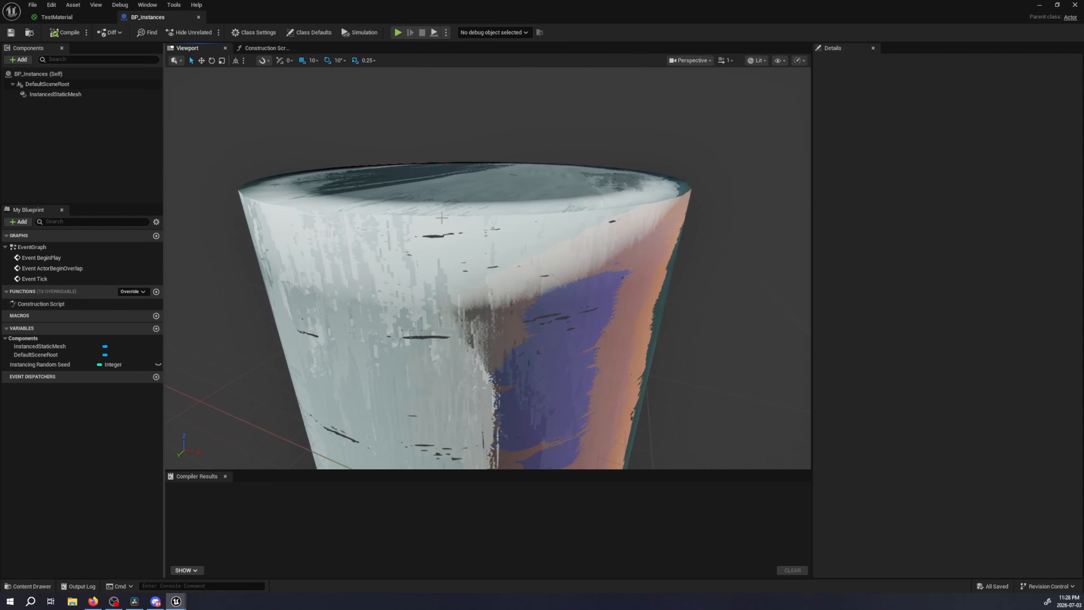
click(80, 94)
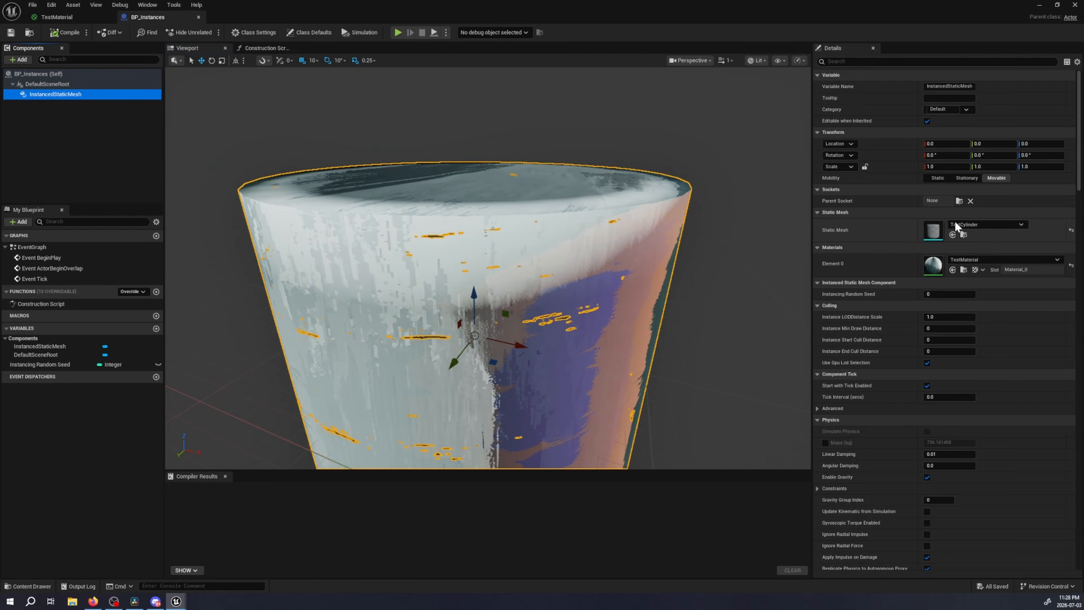
click(990, 260)
click(987, 260)
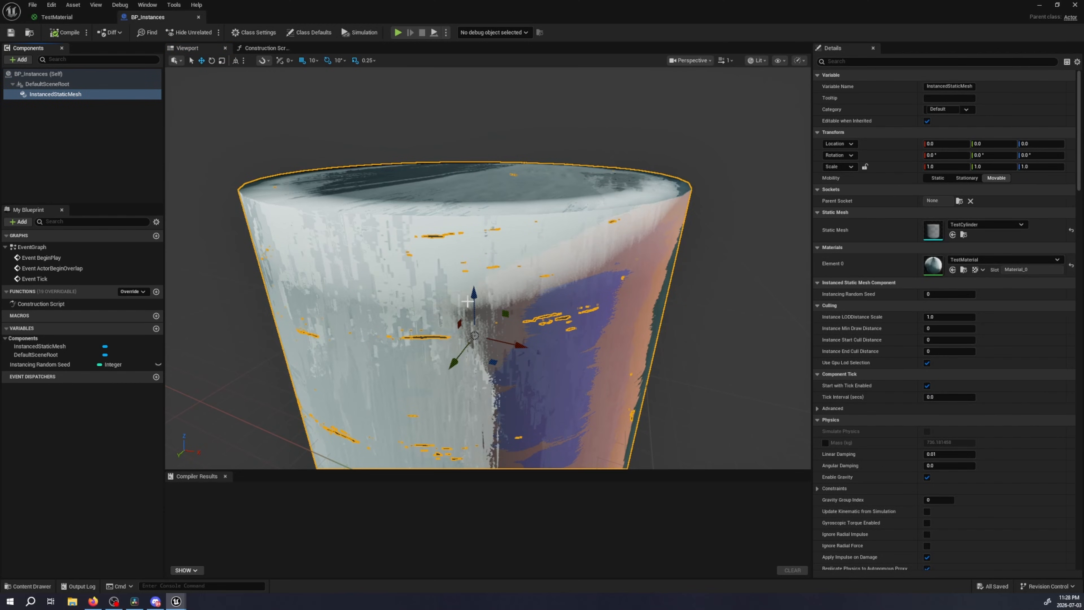
scroll(340, 164, down, 5)
Review the whole Construction Script graph of BP_Instances
click(265, 48)
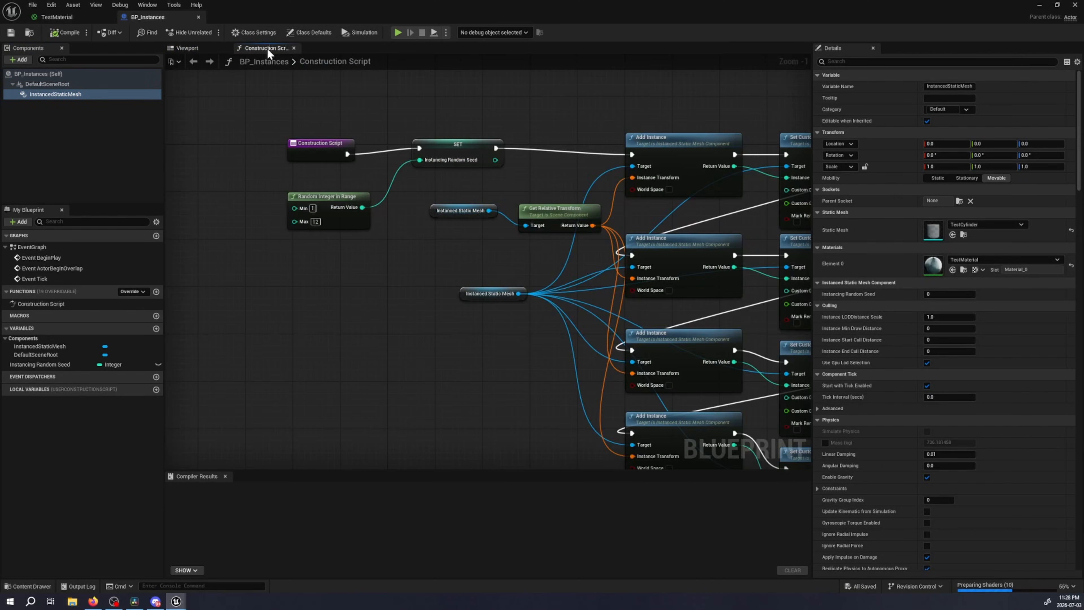
right_drag(500, 242, 349, 200)
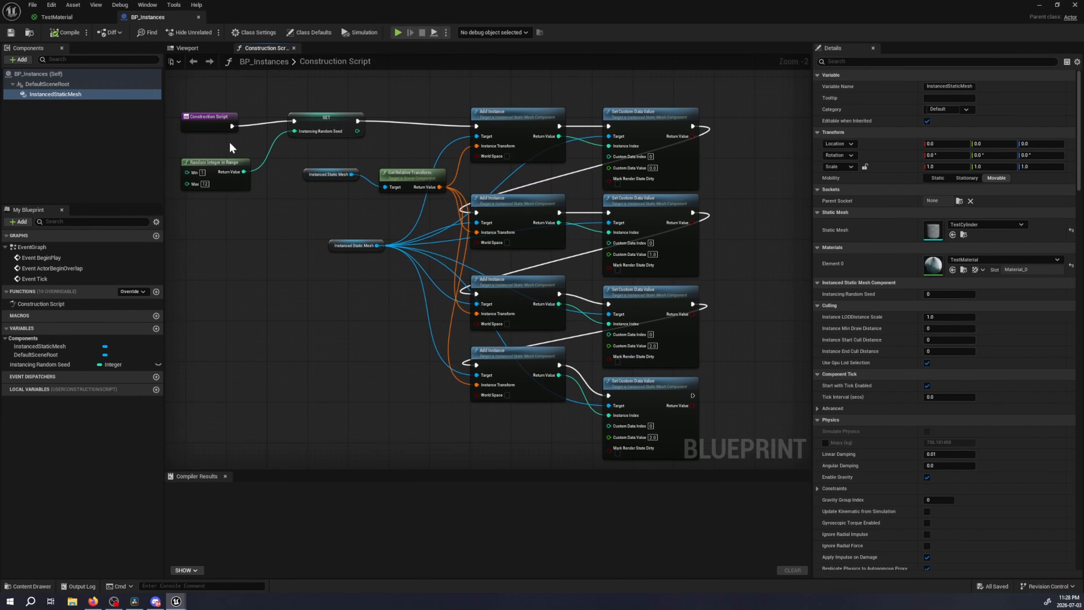
Look through the settings of BP_Instances and its InstancedStaticMesh component for Num Custom Data Floats
double_click(62, 94)
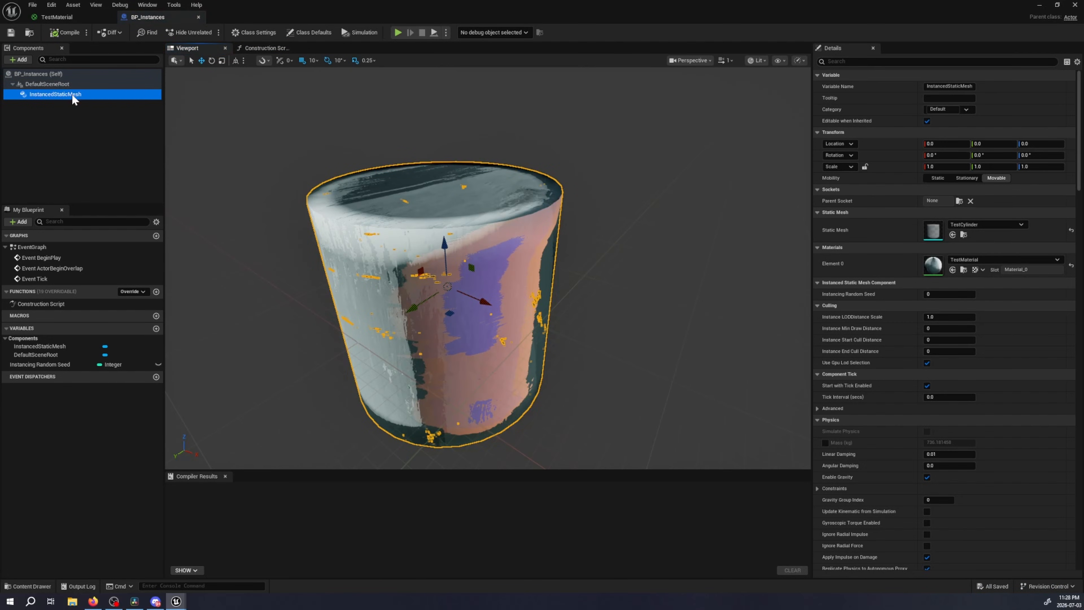
click(51, 75)
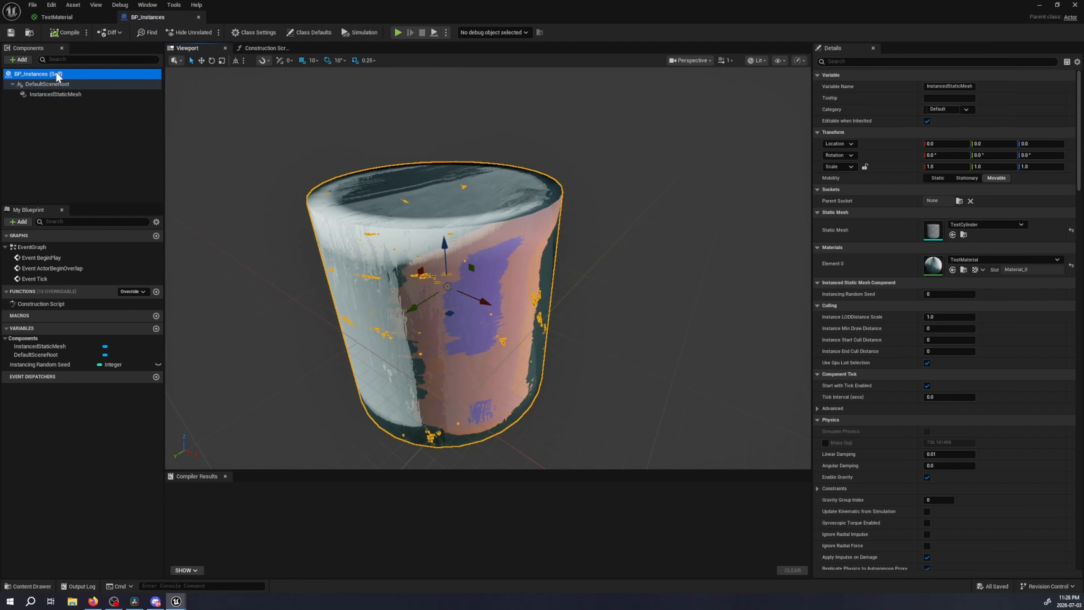
scroll(997, 320, down, 5)
scroll(1029, 340, down, 5)
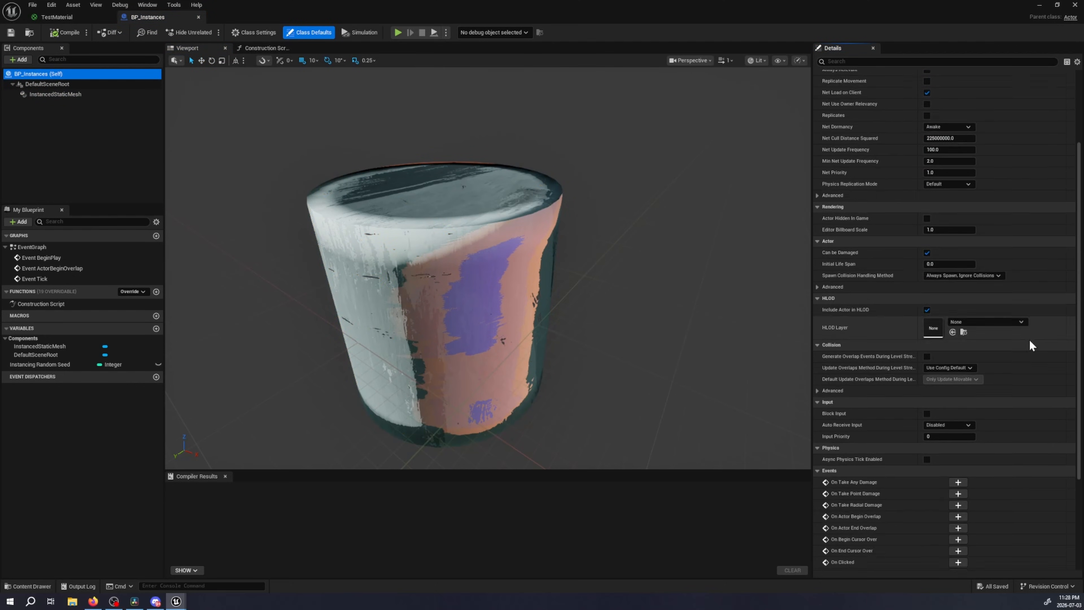
scroll(1051, 349, up, 4)
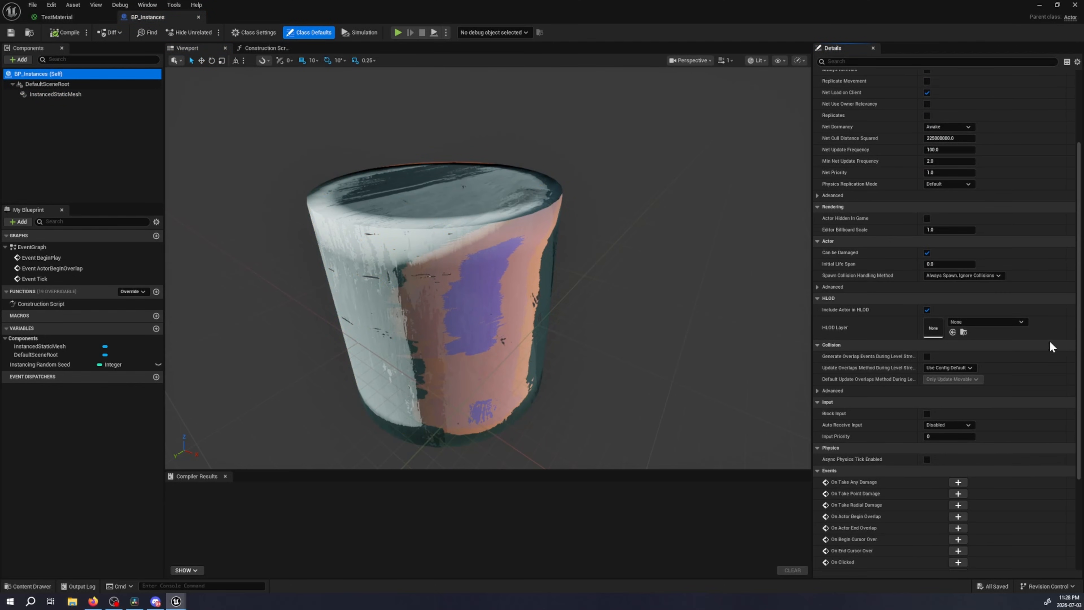
click(55, 94)
scroll(896, 333, down, 10)
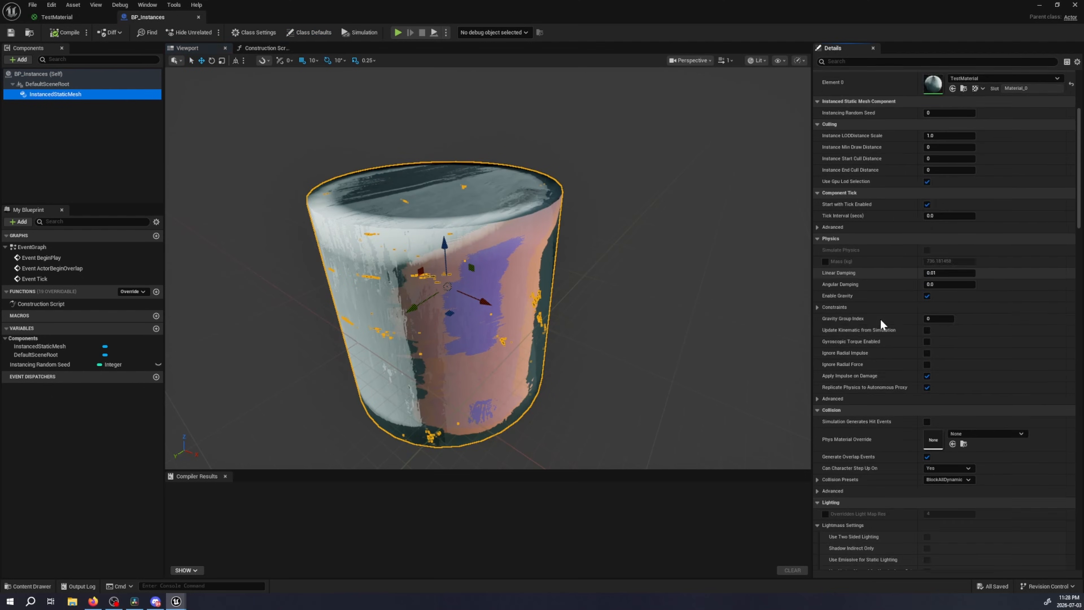
scroll(882, 323, down, 4)
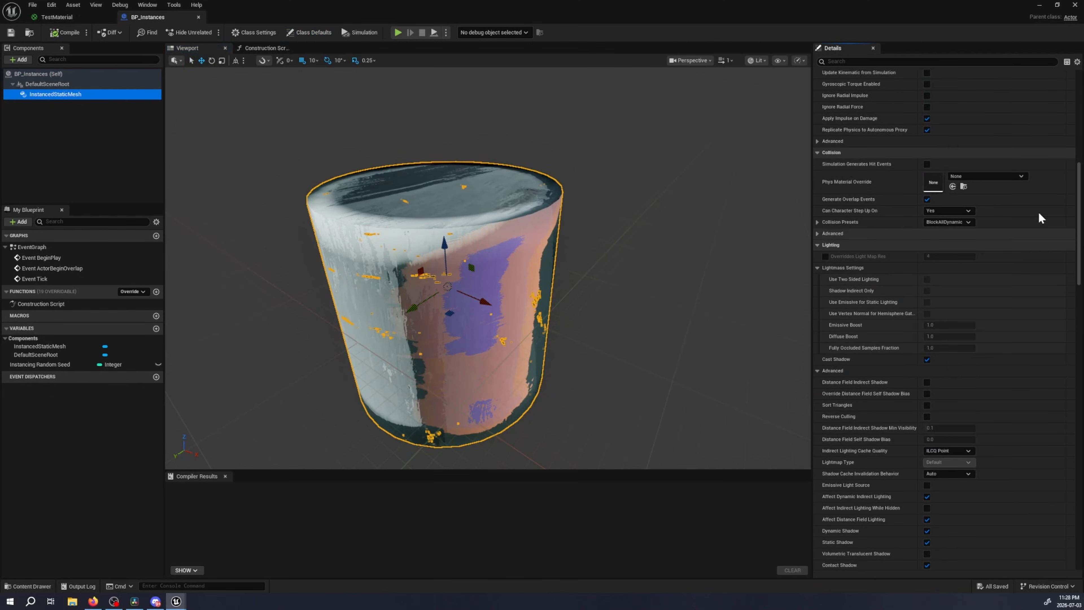
drag(1080, 218, 1081, 340)
scroll(850, 280, up, 3)
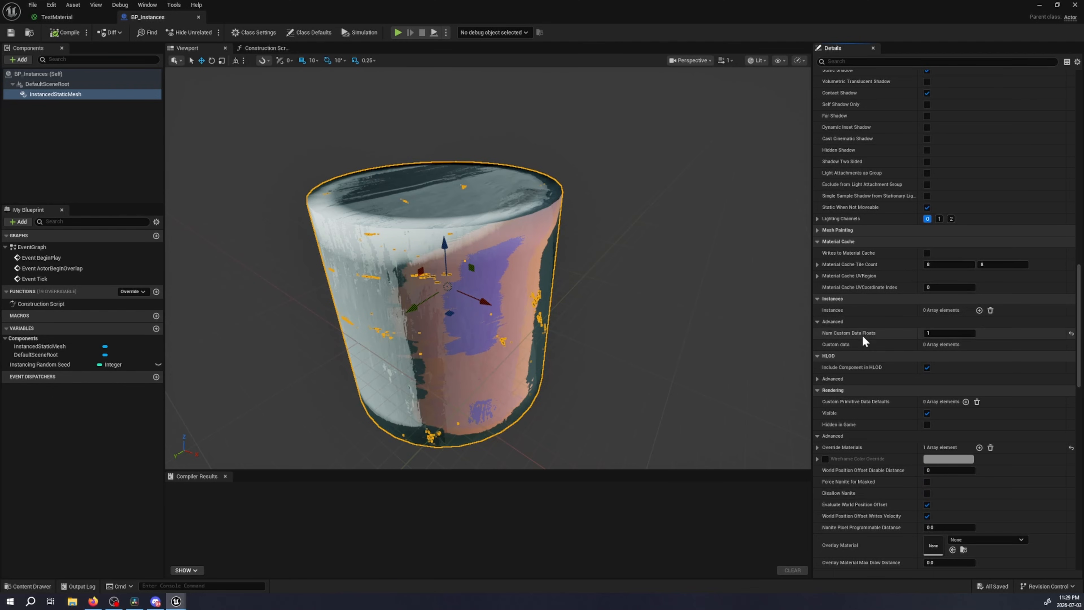
Examine the Add Instance and Set Custom Data Value nodes in the Construction Script
click(254, 48)
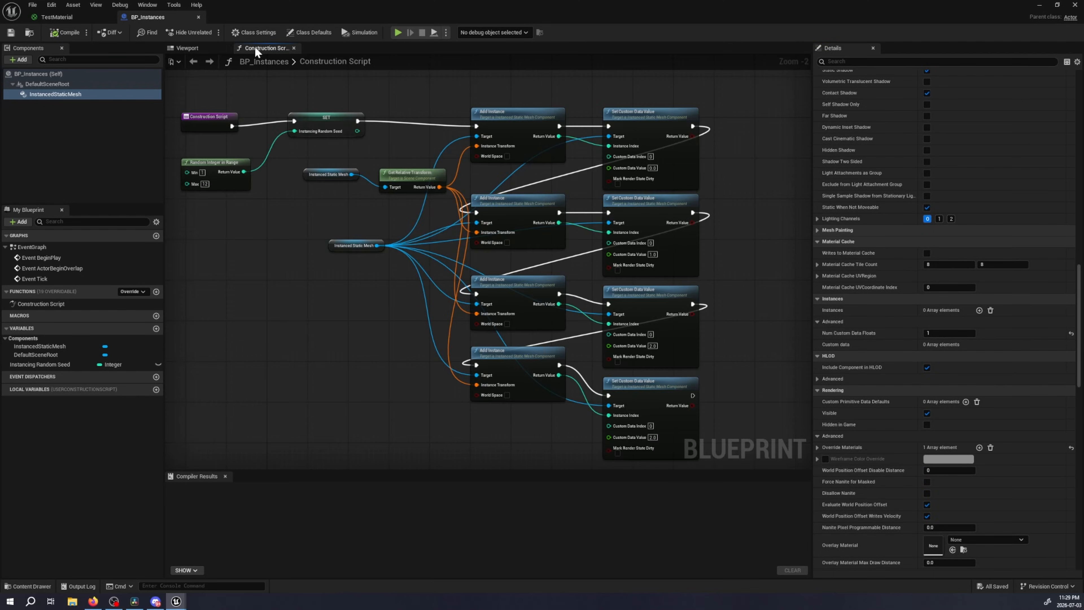
right_drag(530, 184, 453, 150)
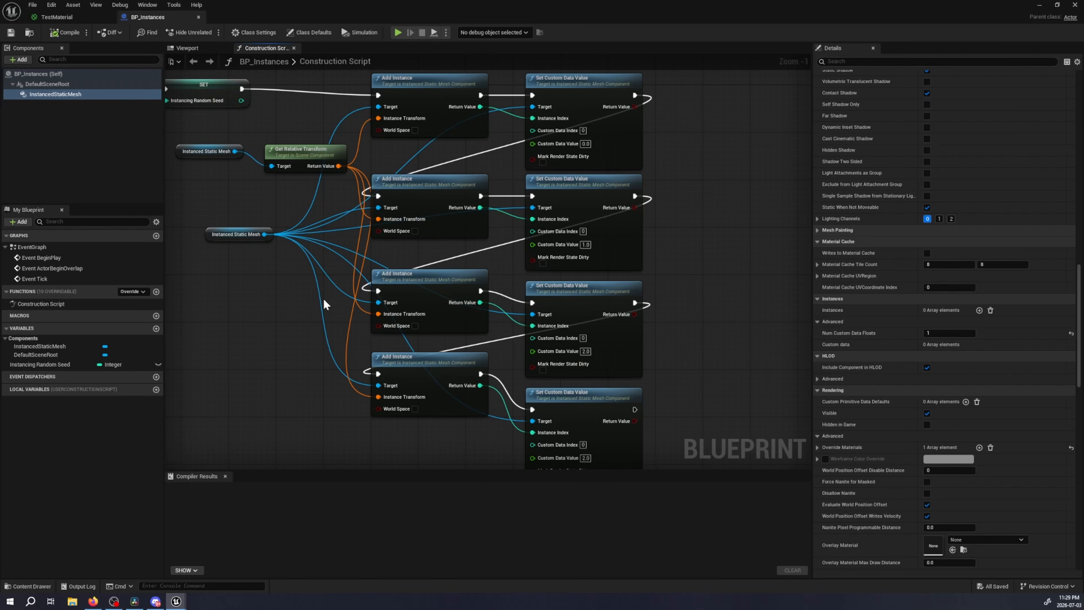
Inspect the Instancing Random Seed setter node, and find and enlarge the Construction Script screenshot in the shader article in Firefox
right_drag(220, 261, 391, 345)
click(371, 171)
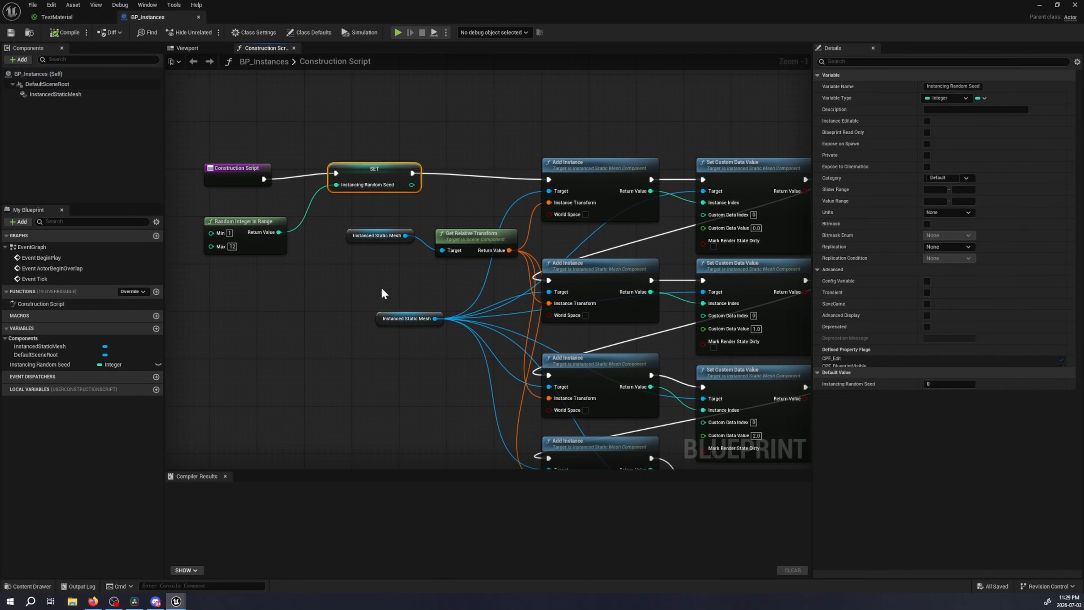
click(93, 601)
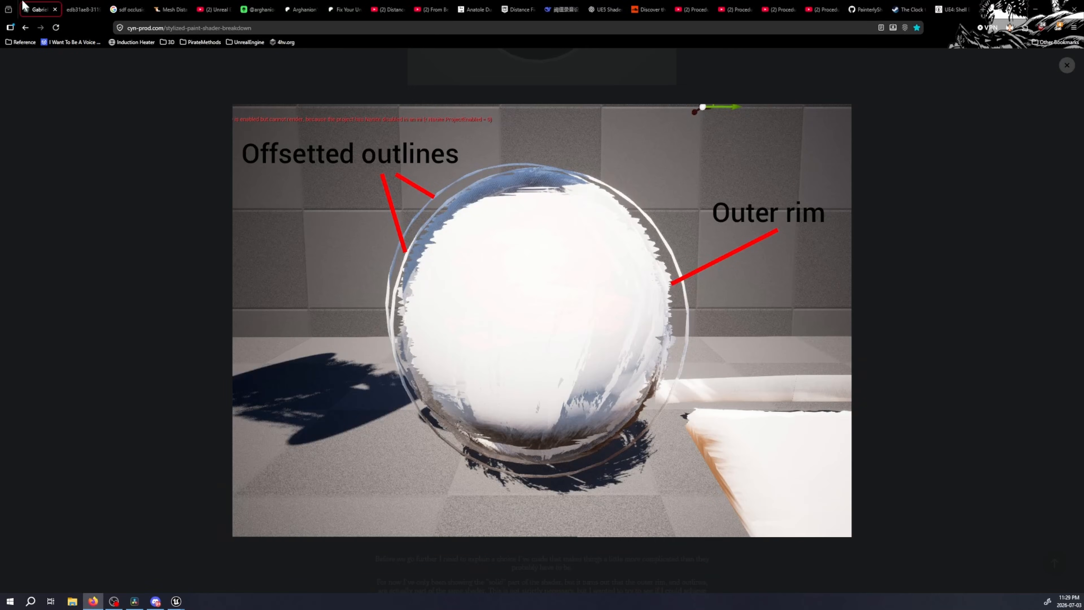
click(1066, 65)
scroll(654, 334, up, 10)
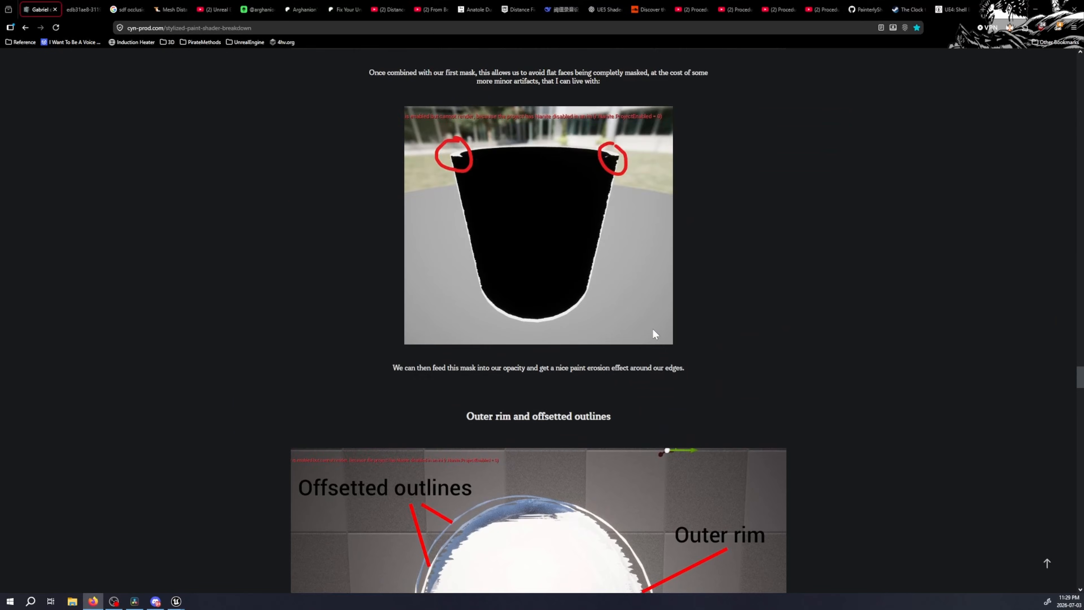
scroll(653, 331, up, 15)
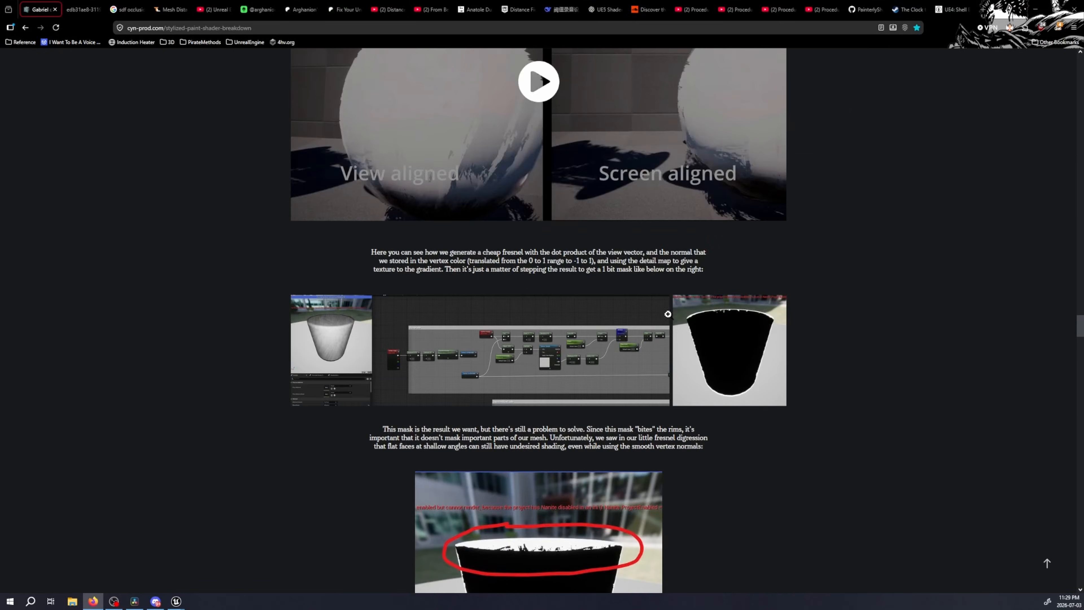
scroll(695, 266, up, 4)
scroll(847, 201, down, 20)
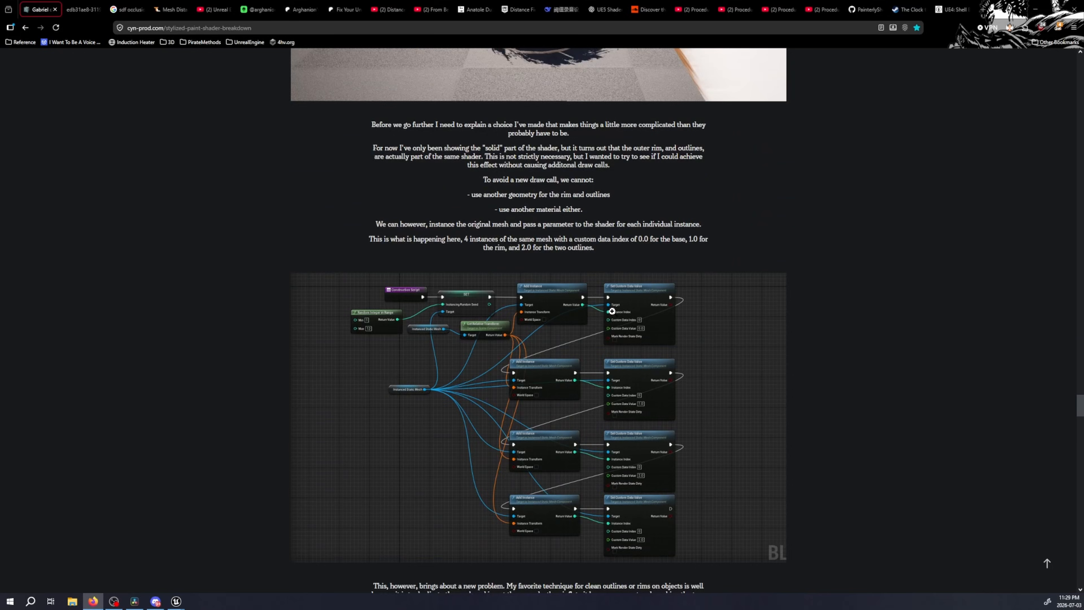
click(498, 297)
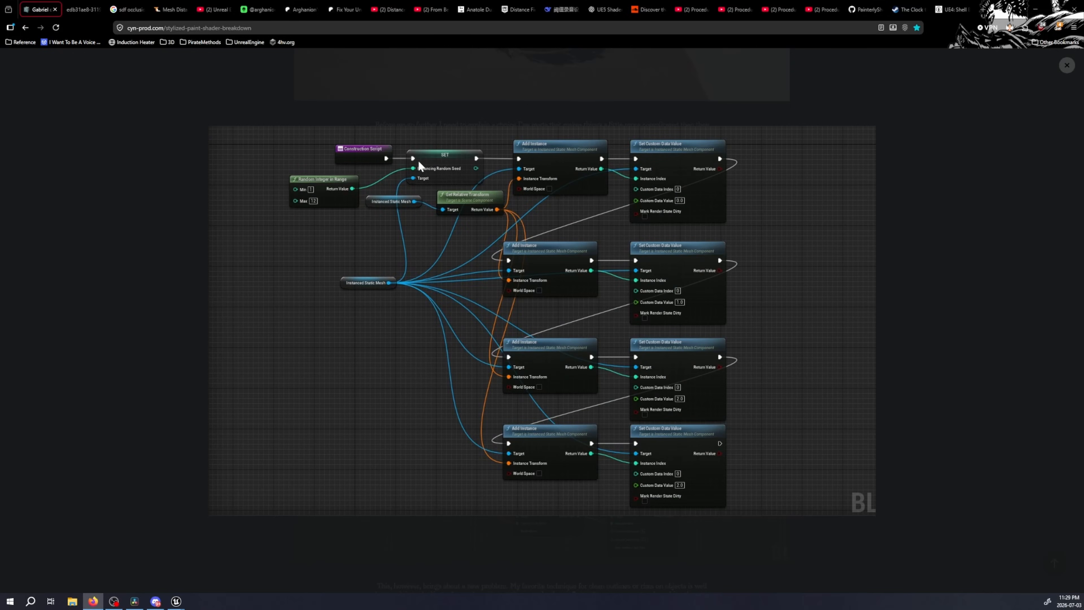
Compare the whole BP_Instances Construction Script in Unreal with the enlarged graph screenshot in the browser article
click(176, 601)
right_drag(471, 348, 405, 266)
scroll(325, 271, down, 1)
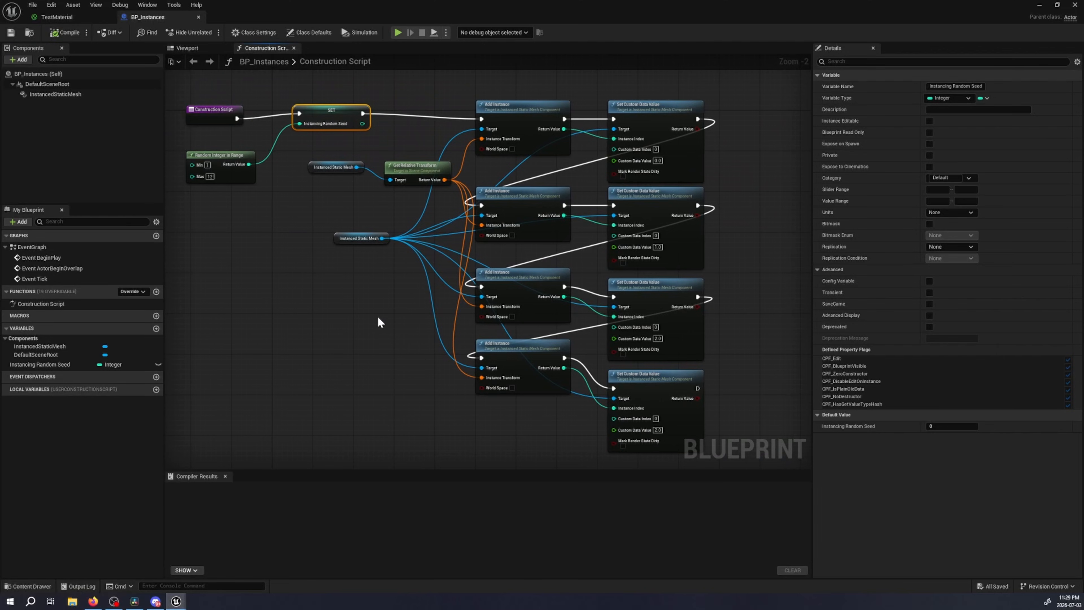
key(alt+Tab)
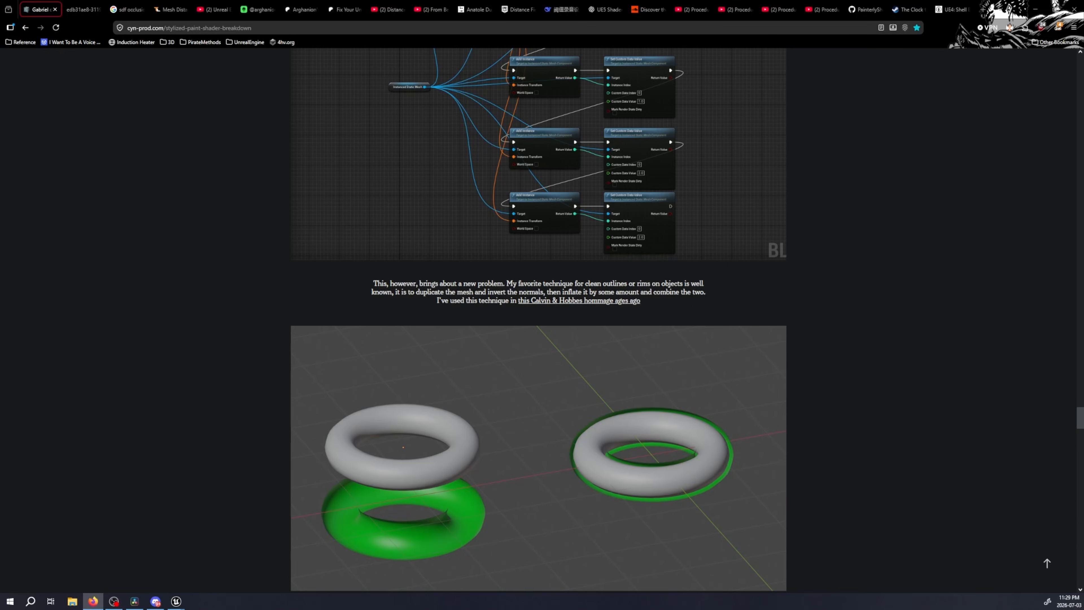
scroll(516, 298, down, 3)
scroll(517, 297, up, 6)
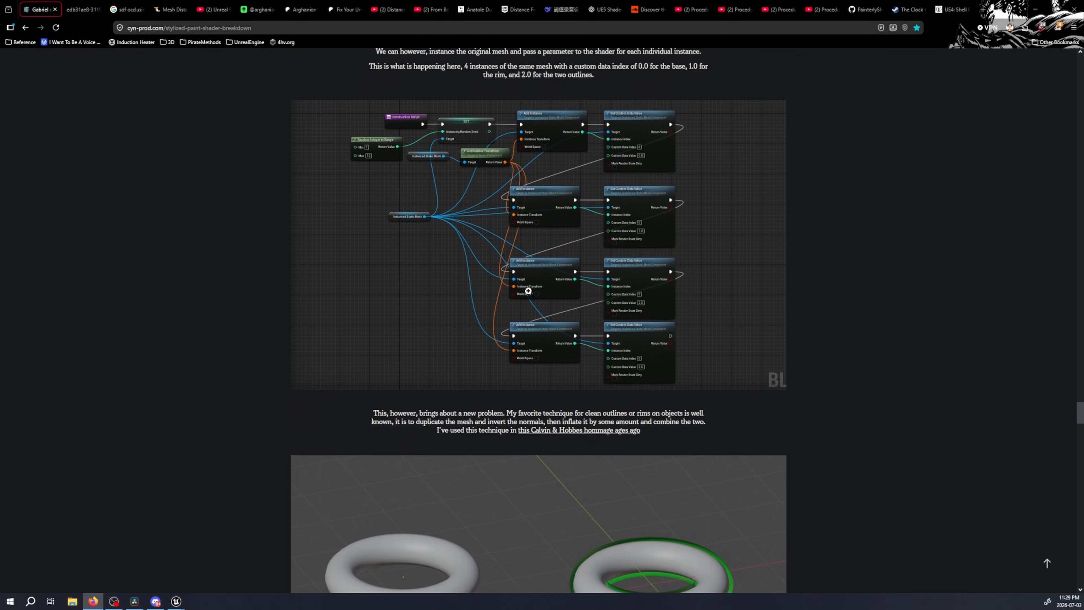
scroll(478, 244, up, 3)
click(479, 280)
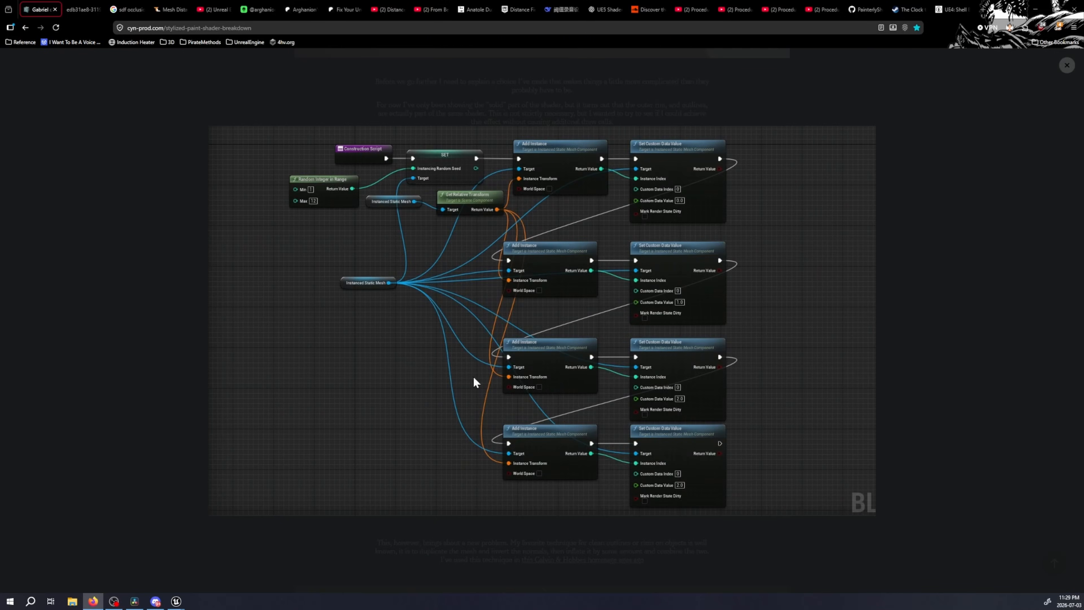
click(1063, 65)
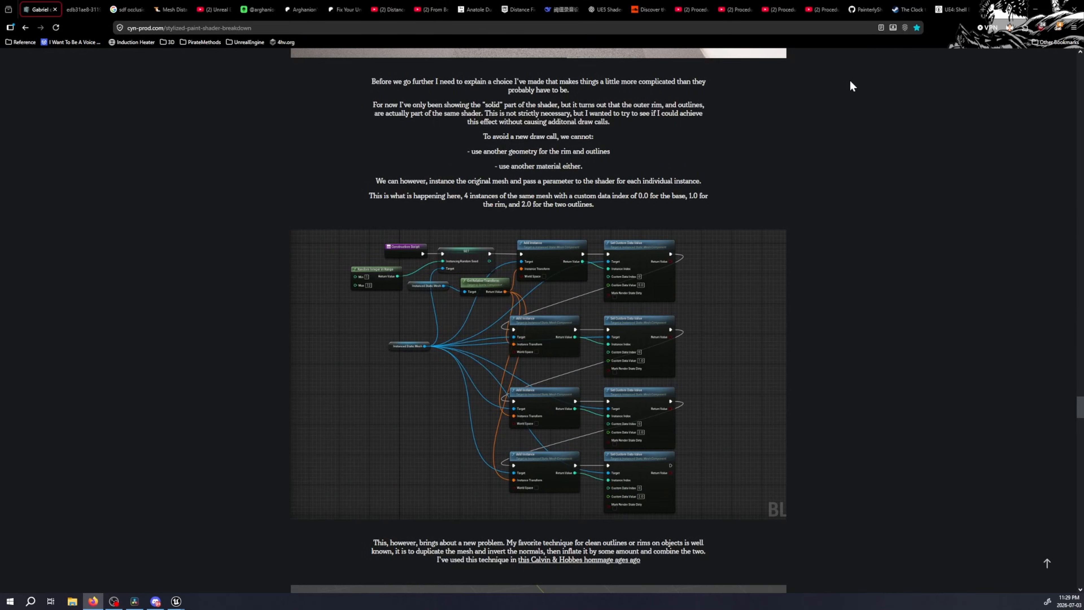
Search the web for "UE5 INVERSE HULL" in a new browser tab
click(865, 9)
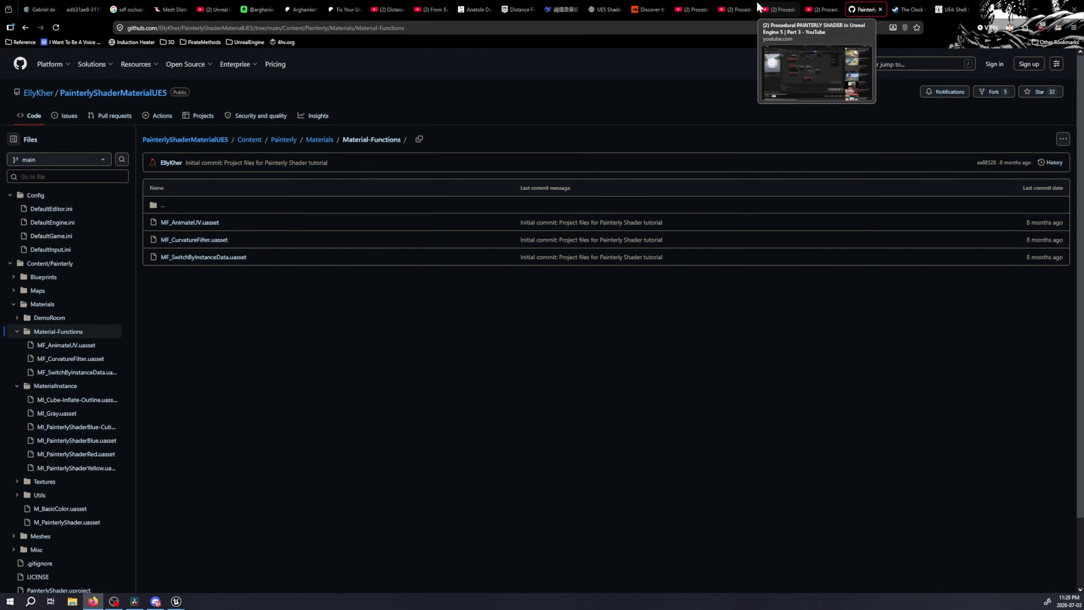
click(984, 9)
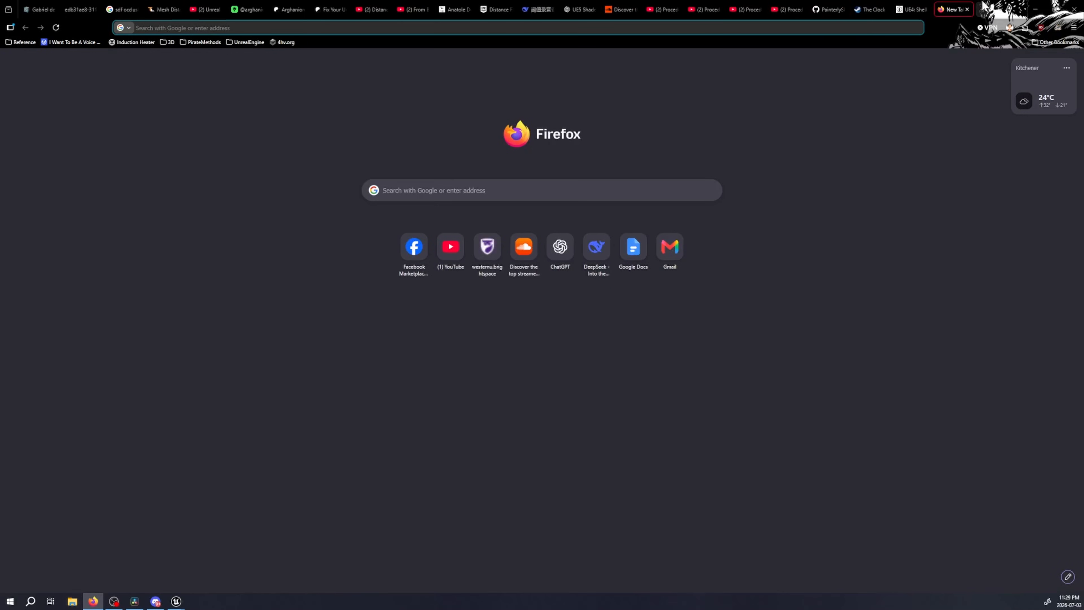
text(UE5 s)
key(BackSpace)
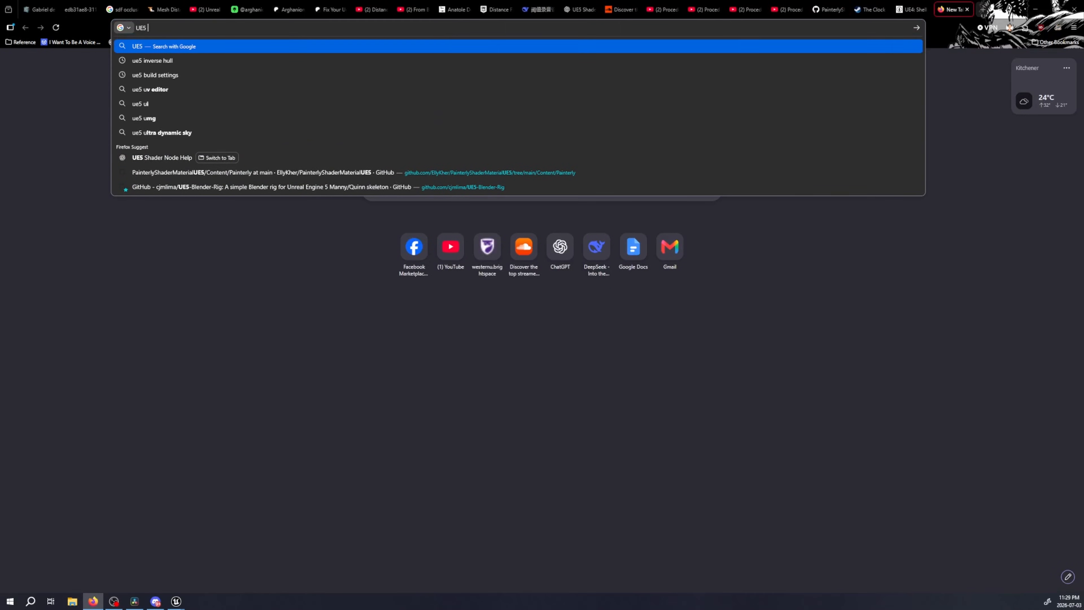
text(INVERSE HULL)
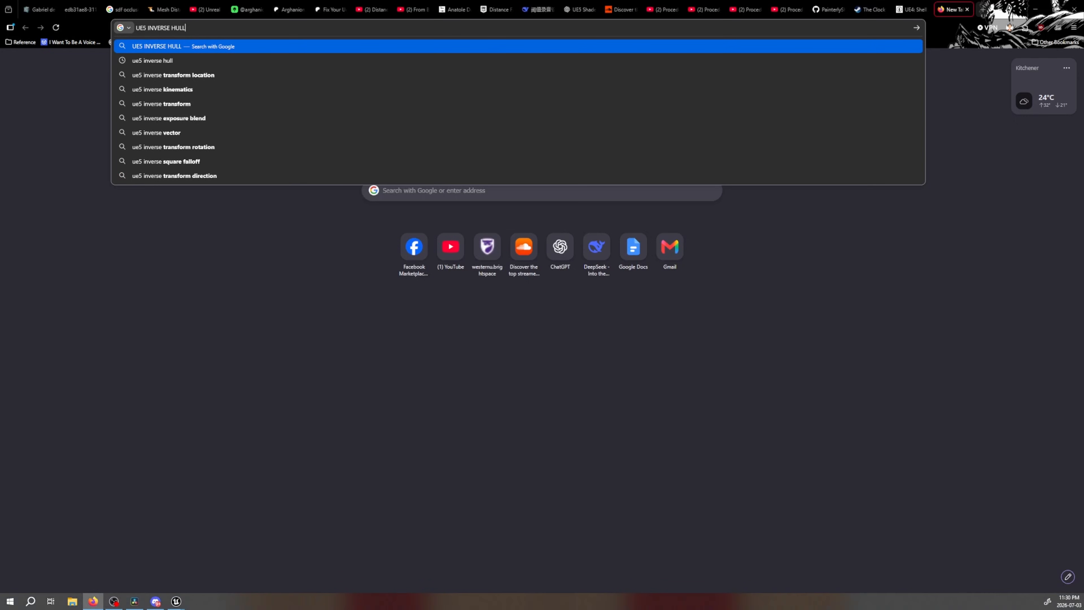
key(Return)
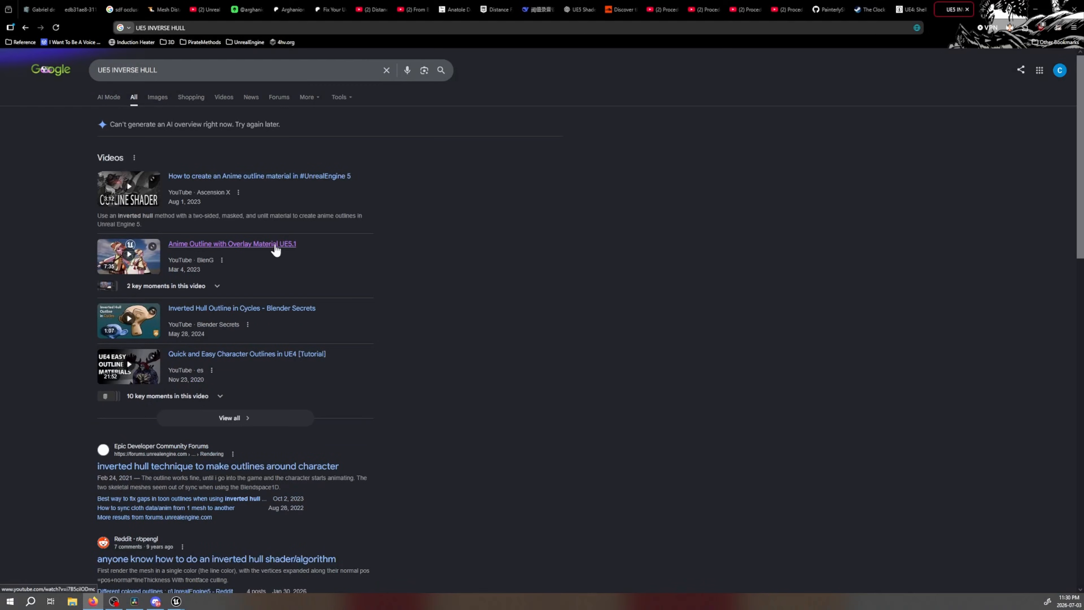
Open the video "Anime Outline with Overlay Material UE5.1" from the results and skim its second half, leaving it paused
click(275, 245)
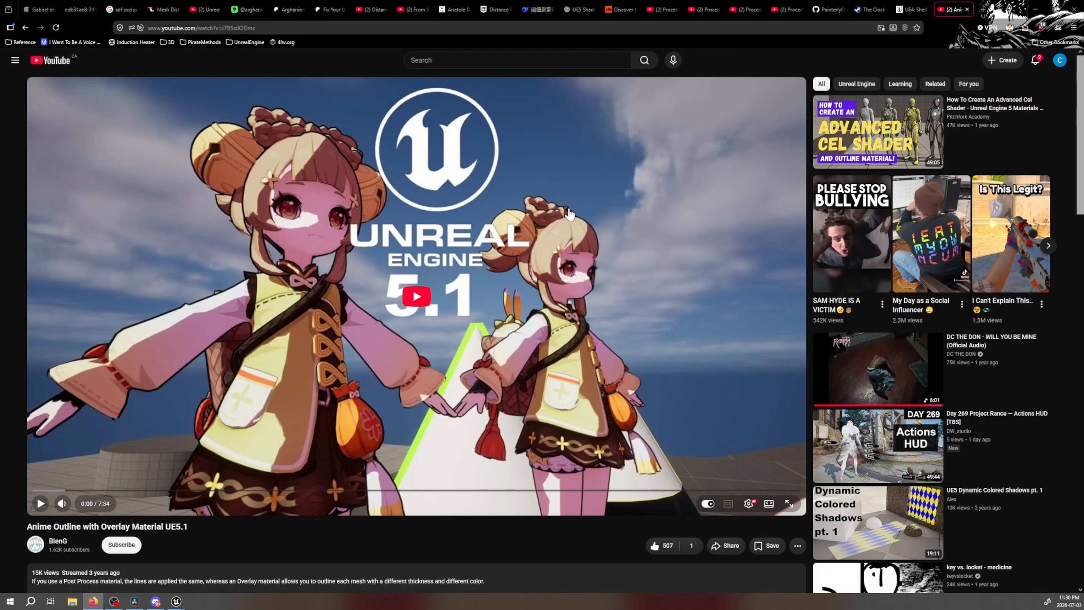
click(533, 239)
click(587, 491)
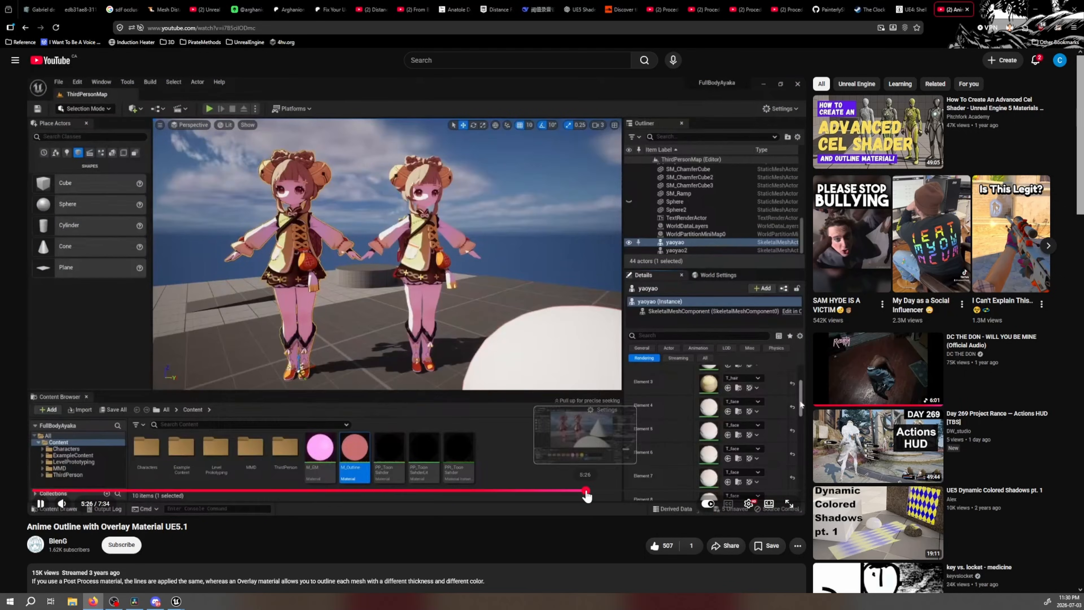
click(628, 491)
click(435, 356)
Check the outline video once more, close its tab and return to the stylized paint shader article
click(35, 4)
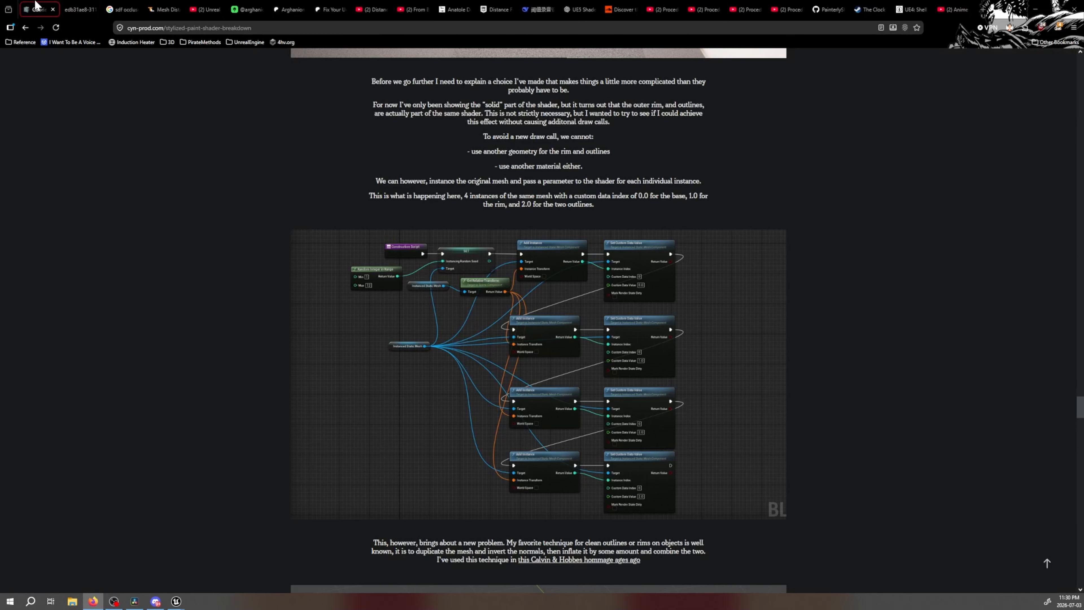
click(947, 5)
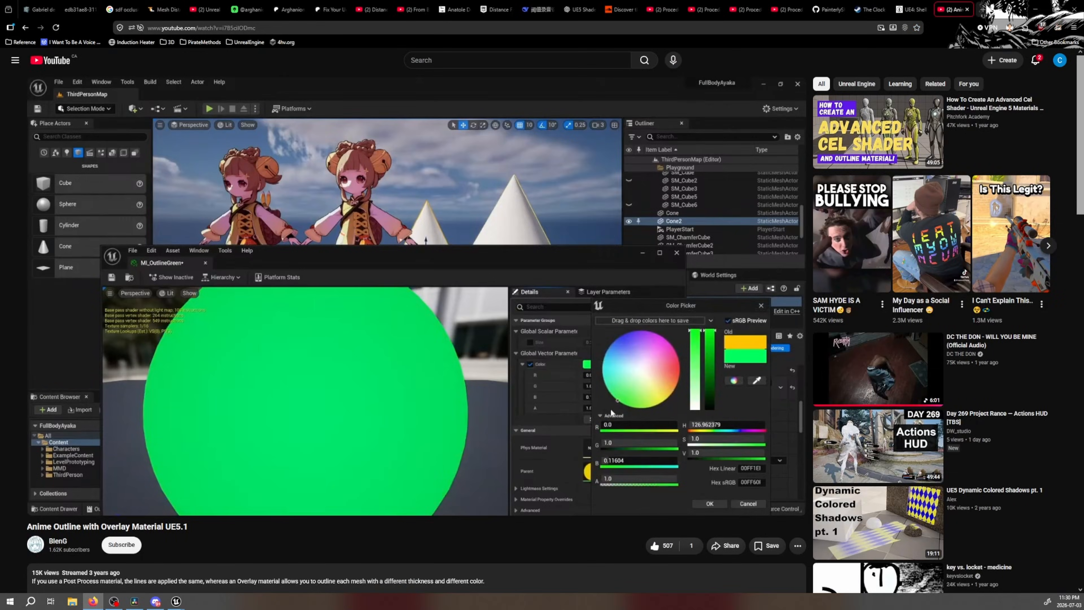
click(967, 9)
click(41, 8)
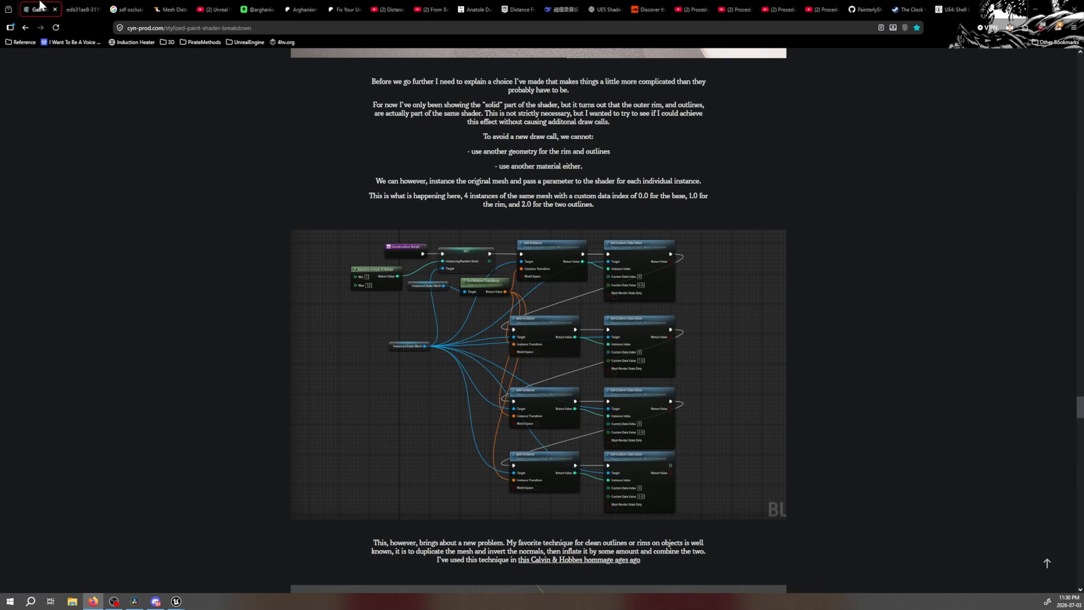
click(81, 9)
click(55, 5)
Read the article's section on inverting normals and inflating meshes, and play its inflate demo for the sphere, cube and cylinder
scroll(709, 341, down, 15)
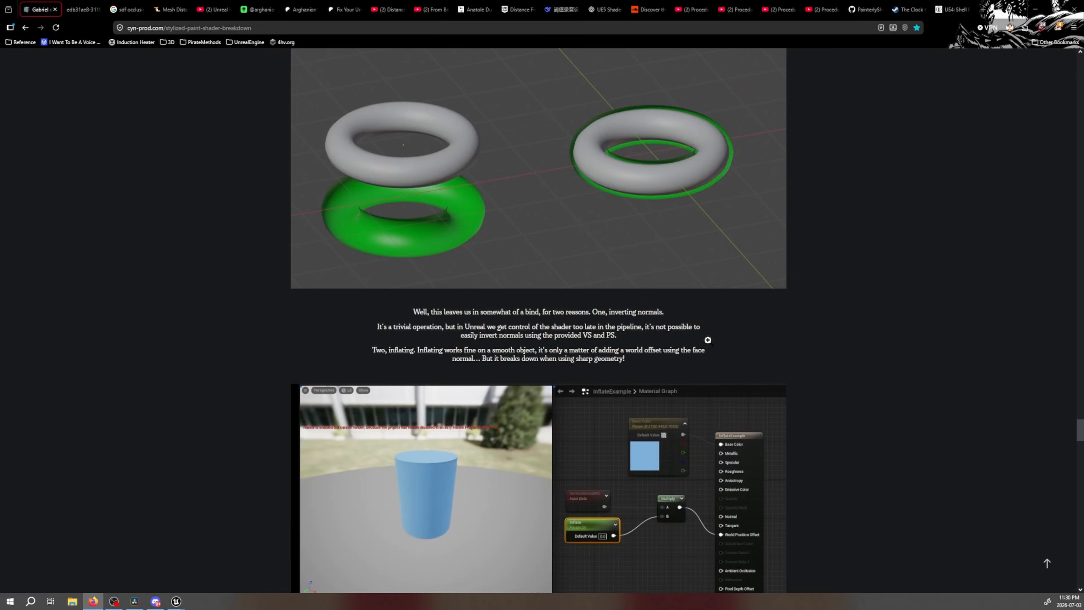
scroll(505, 308, down, 5)
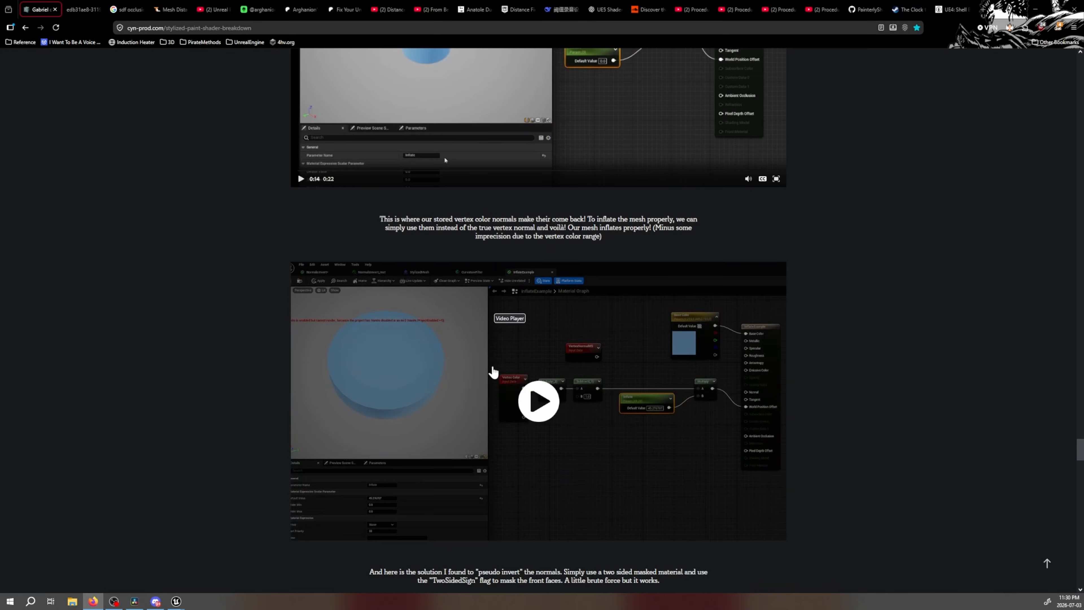
scroll(491, 368, up, 7)
click(301, 482)
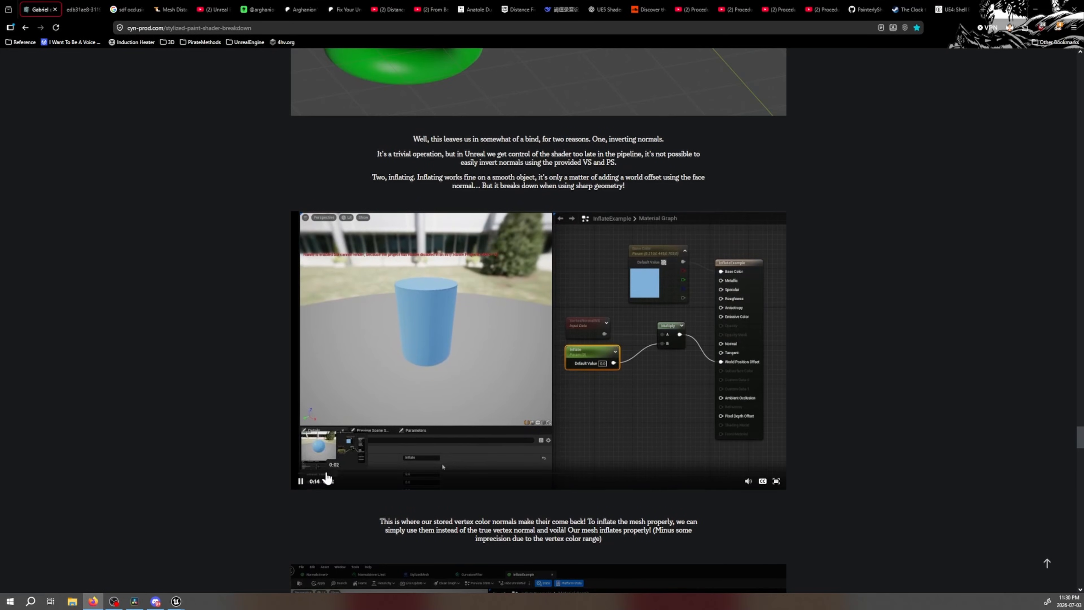
click(312, 473)
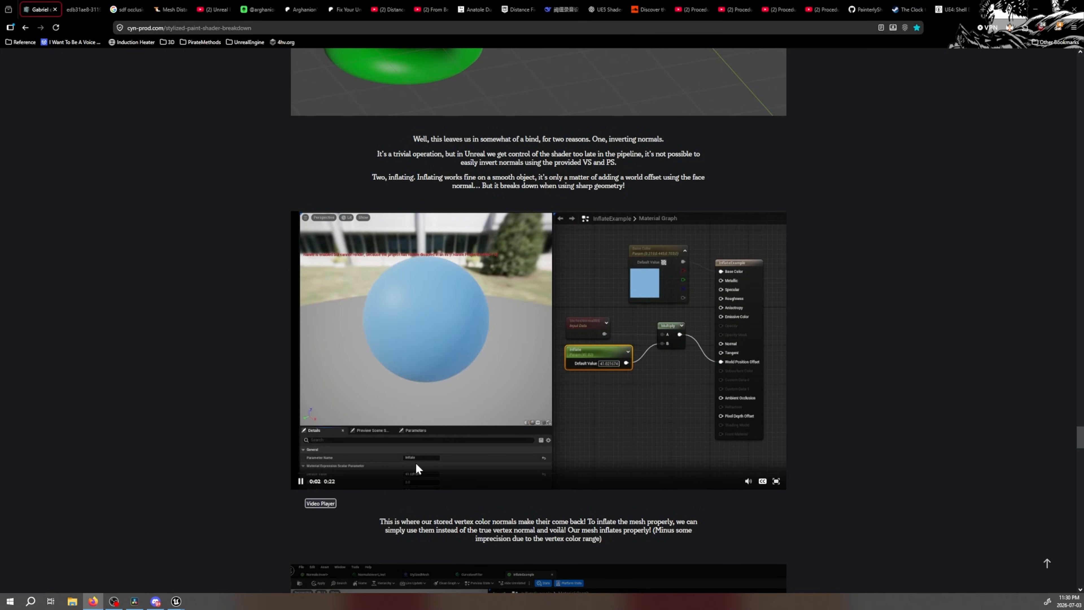
click(426, 473)
click(494, 473)
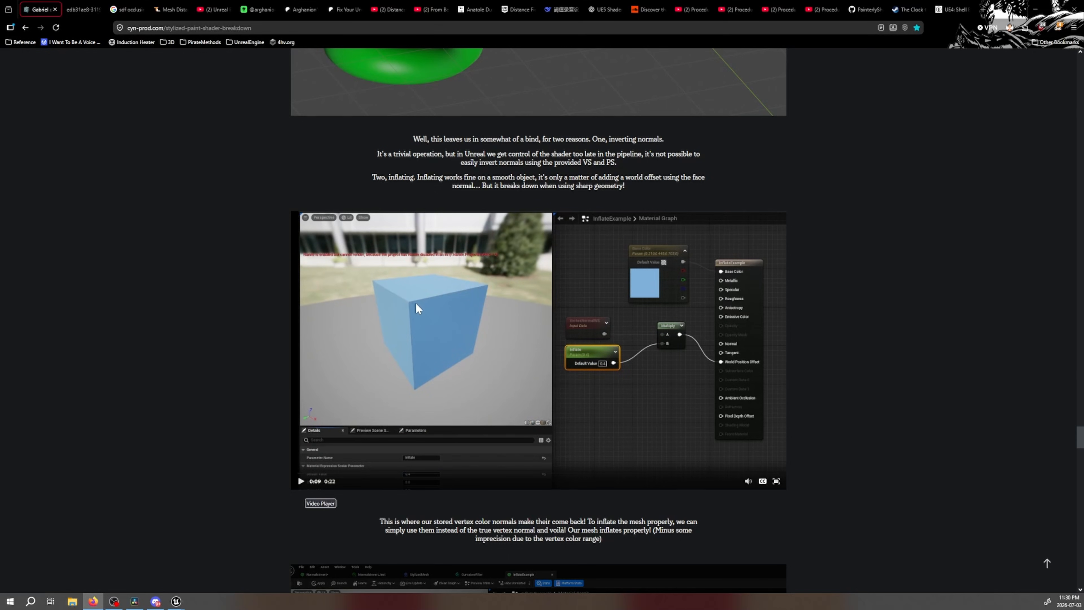
click(300, 483)
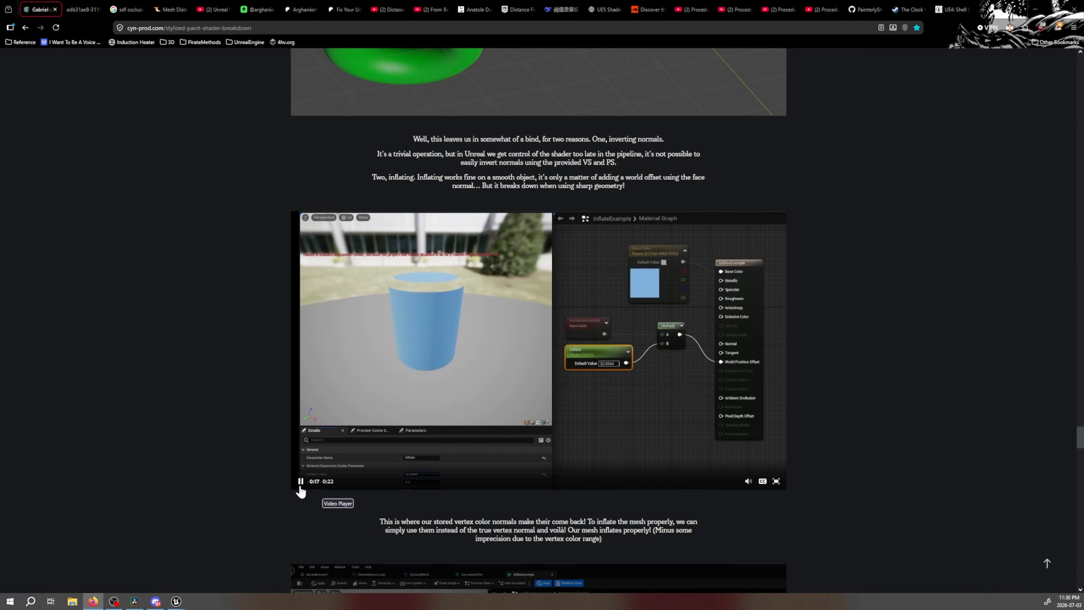
Read the article's TwoSidedSign and outer rim passages, and enlarge the InversedRimErode node graph screenshot
scroll(510, 360, down, 10)
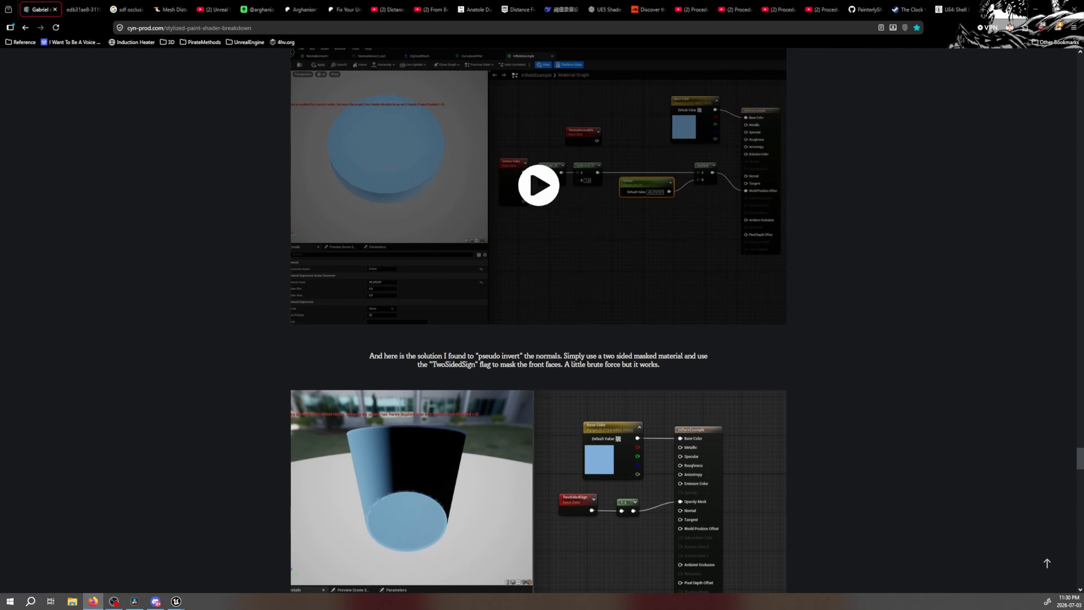
scroll(512, 358, down, 8)
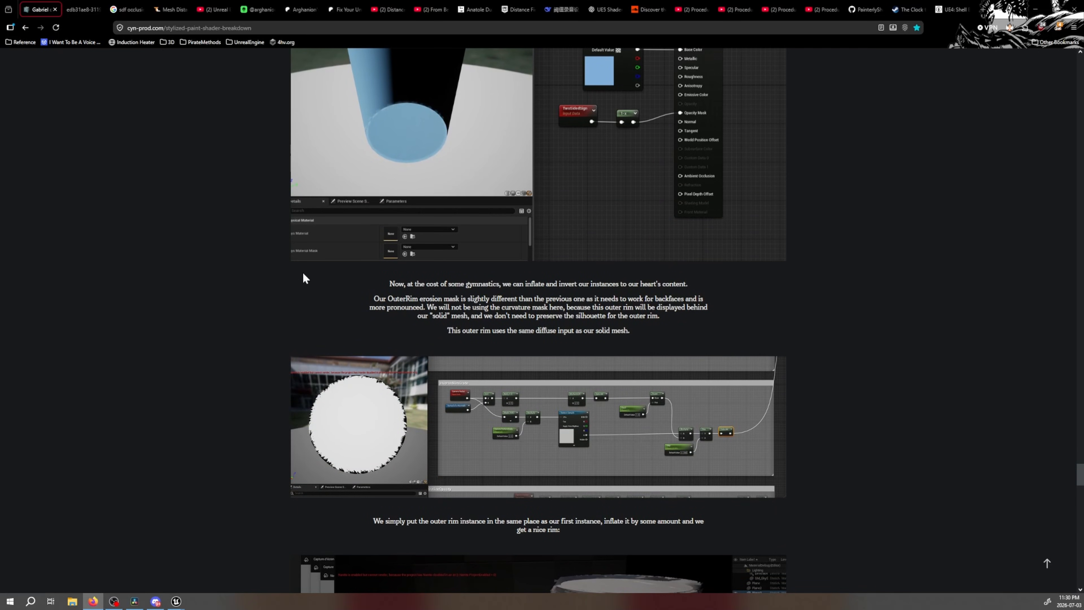
click(694, 9)
click(735, 9)
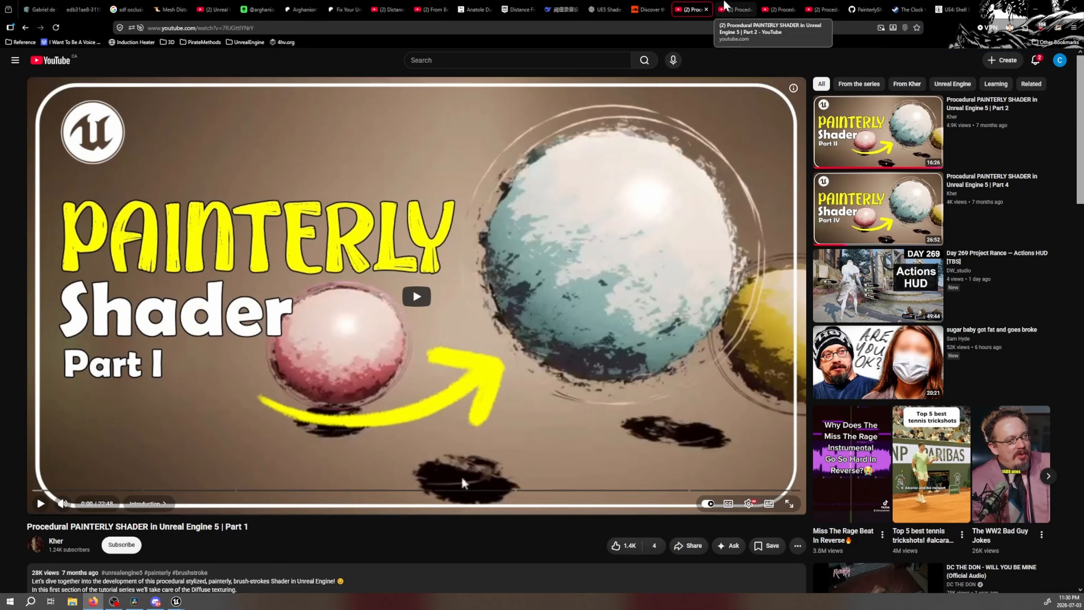
click(42, 9)
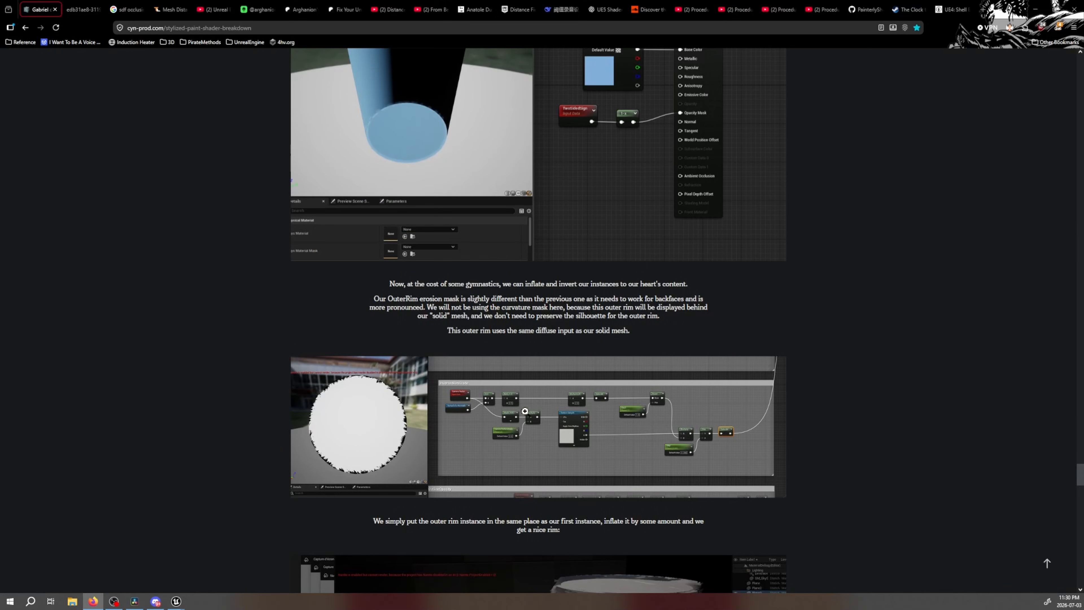
scroll(525, 411, down, 2)
click(496, 286)
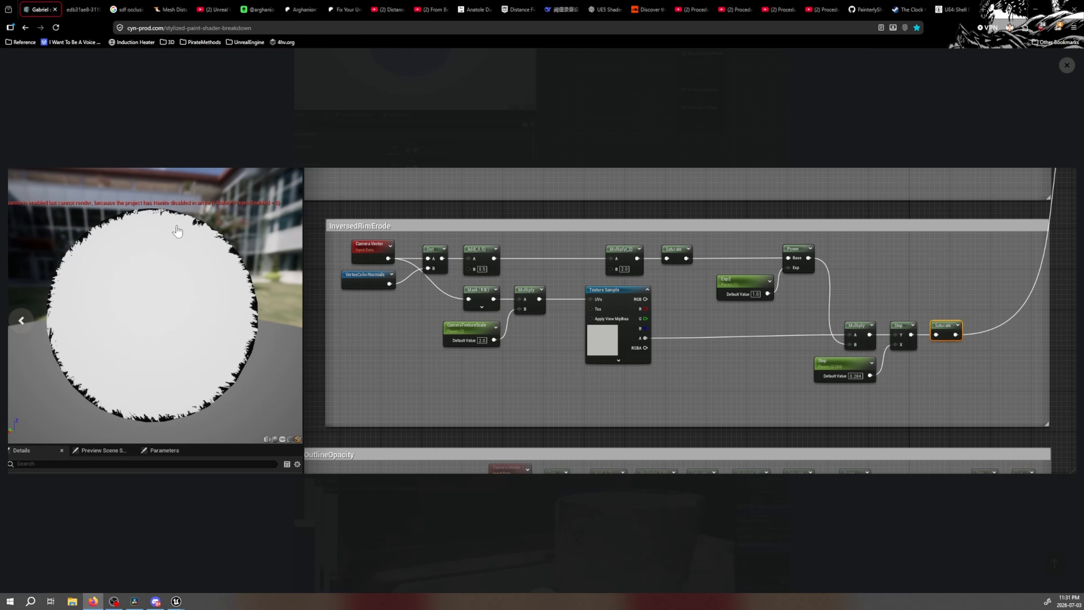
Skim the "Procedural PAINTERLY SHADER in Unreal Engine 5 | Part 4" video to its Outer Eroded Rim chapter and pause it
click(822, 7)
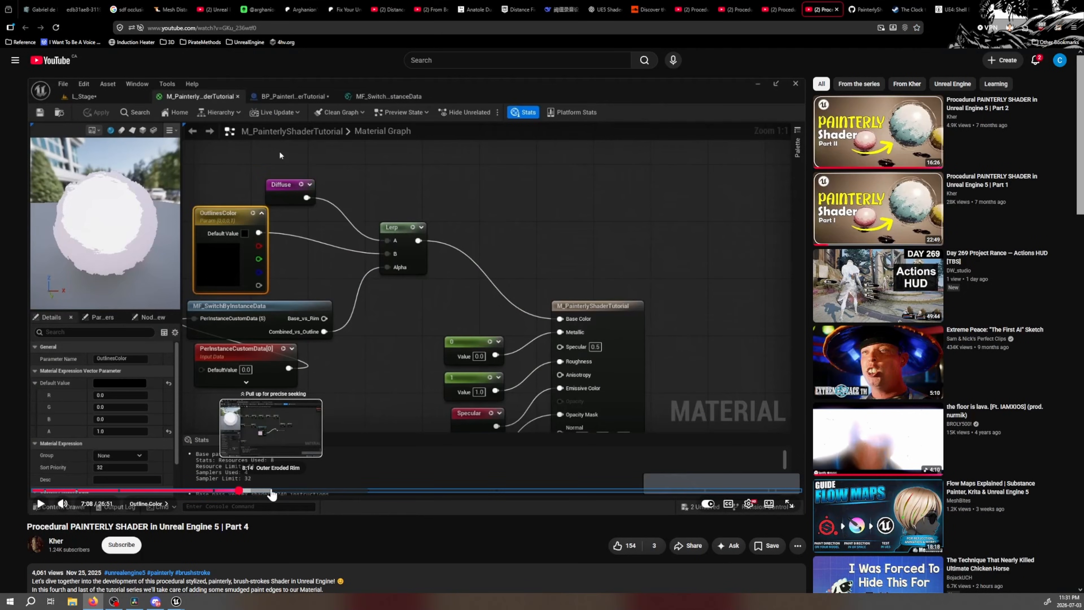
click(358, 490)
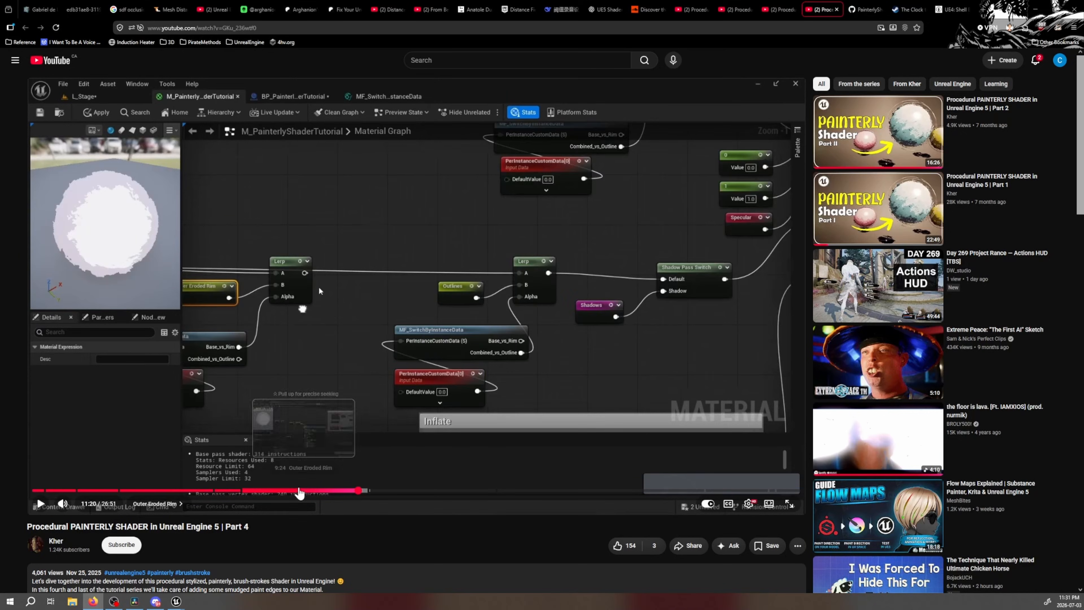
click(280, 491)
click(154, 278)
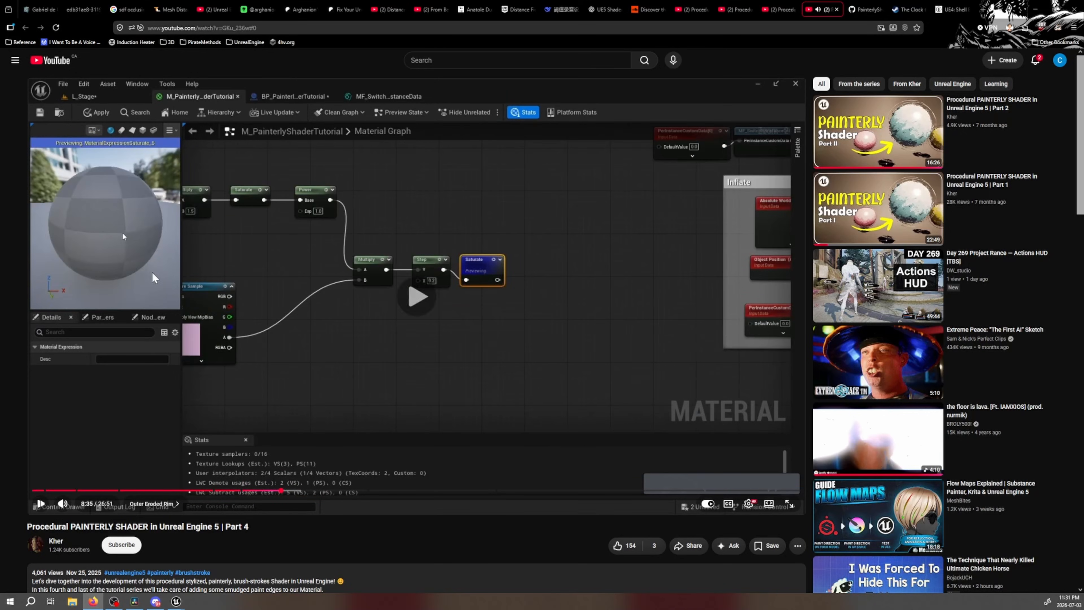
Return to the stylized paint shader article, read on past the outer rim screenshot and enlarge the InversedRimErode node graph again
click(148, 222)
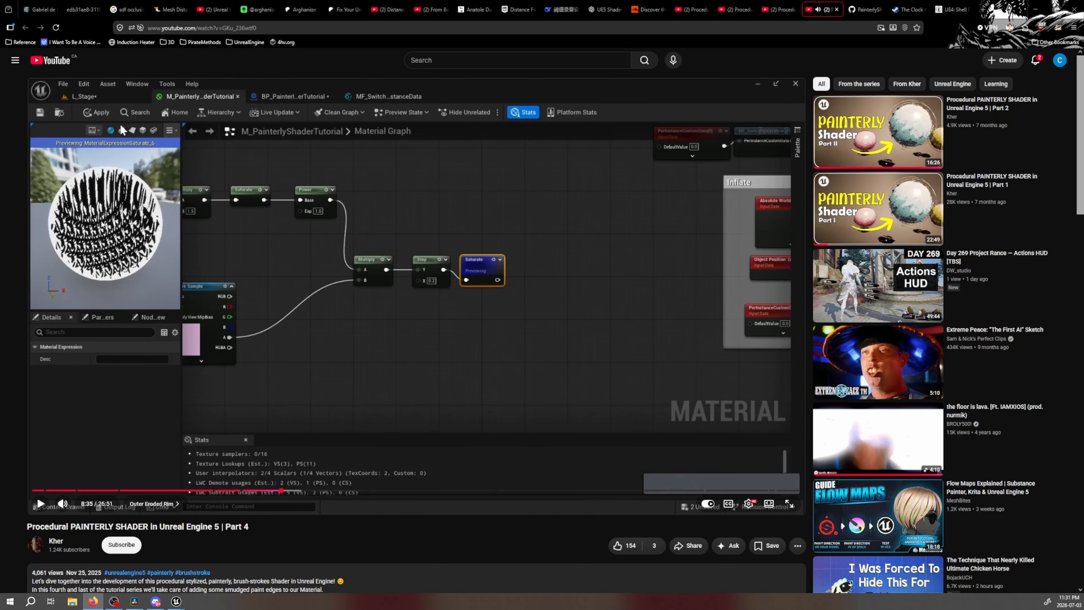
click(42, 9)
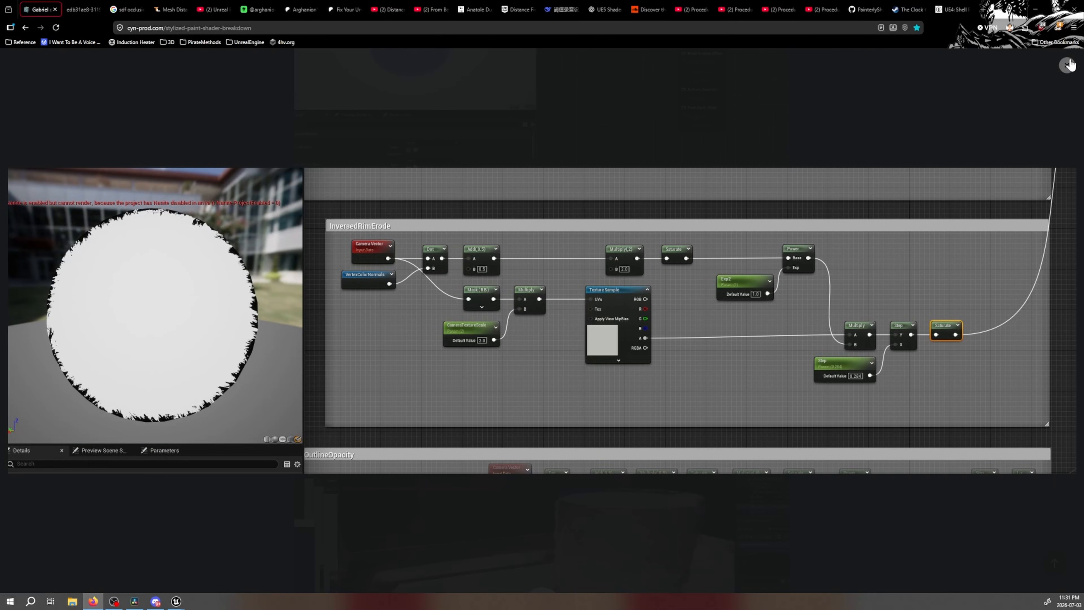
click(1069, 65)
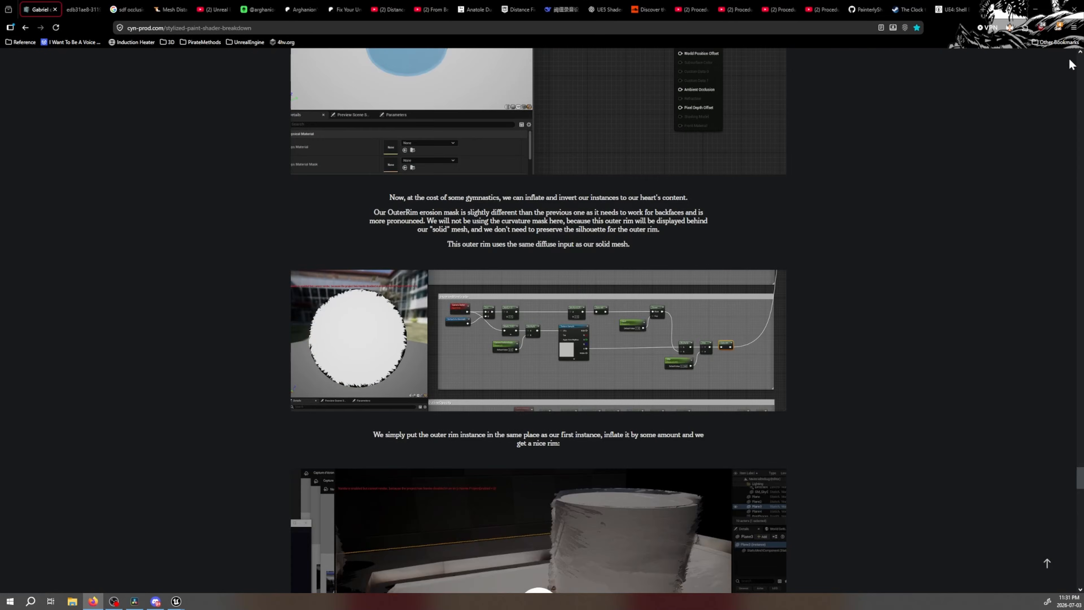
scroll(630, 285, down, 4)
scroll(629, 290, up, 2)
click(630, 289)
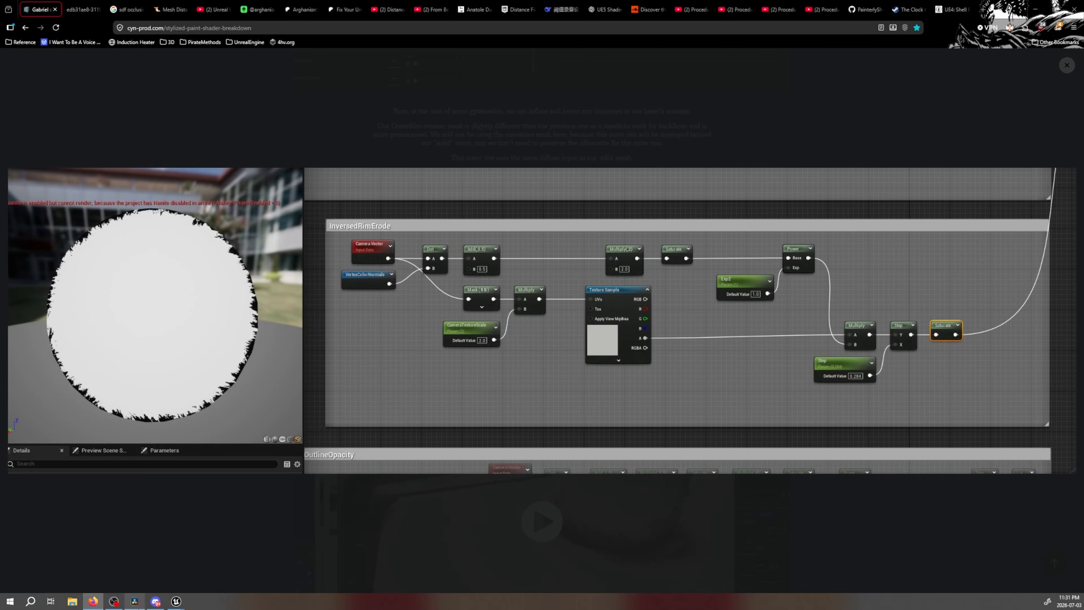
Switch to TestMaterial in Unreal and examine InversedRimErode's texture Multiply, StepStep, CurvatureFunction with its 1-x, and CameraTextureScalable nodes
mouse_move(176, 601)
click(162, 572)
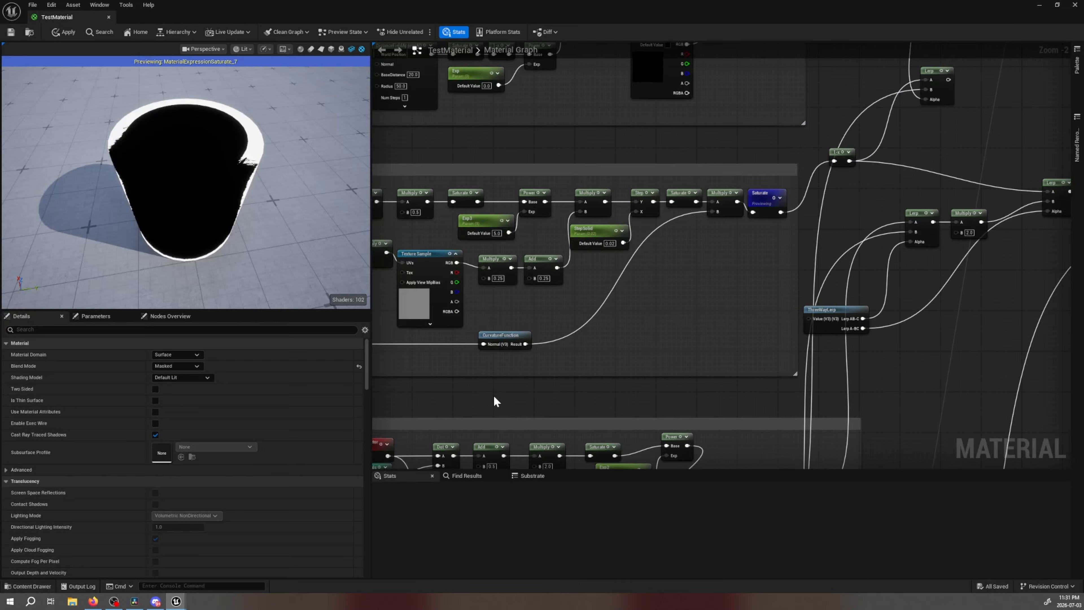
right_drag(495, 402, 585, 151)
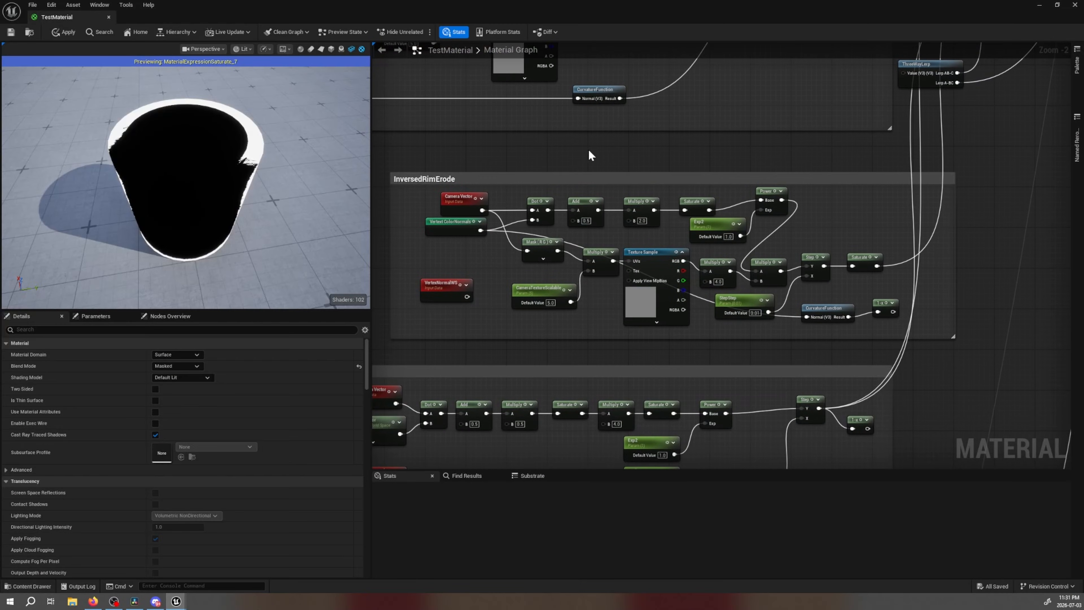
scroll(671, 195, up, 1)
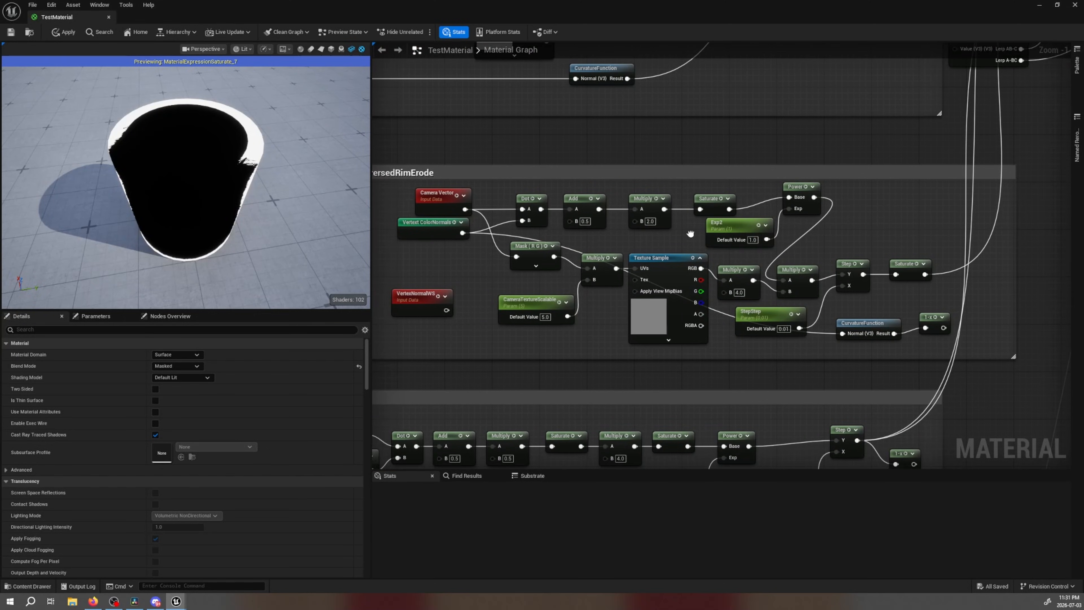
right_drag(677, 237, 690, 234)
click(738, 294)
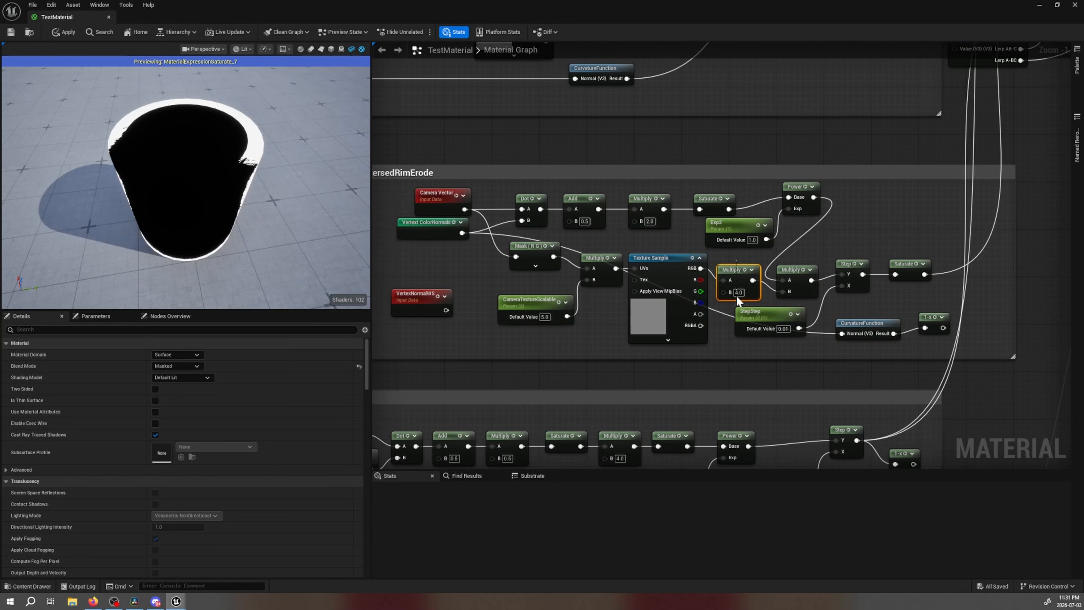
click(595, 322)
drag(773, 334, 772, 335)
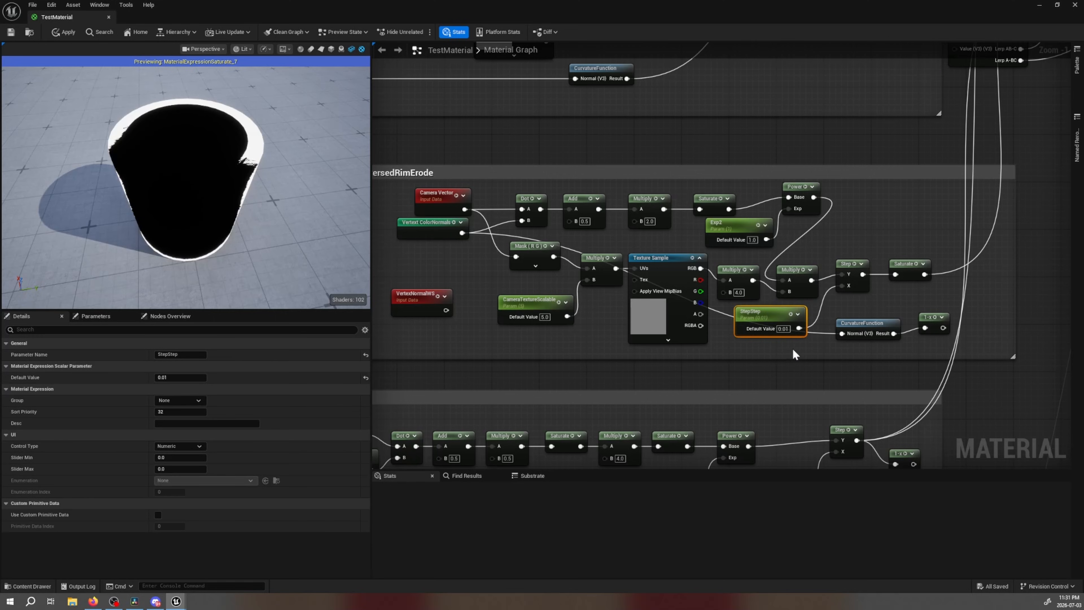
drag(867, 301, 937, 342)
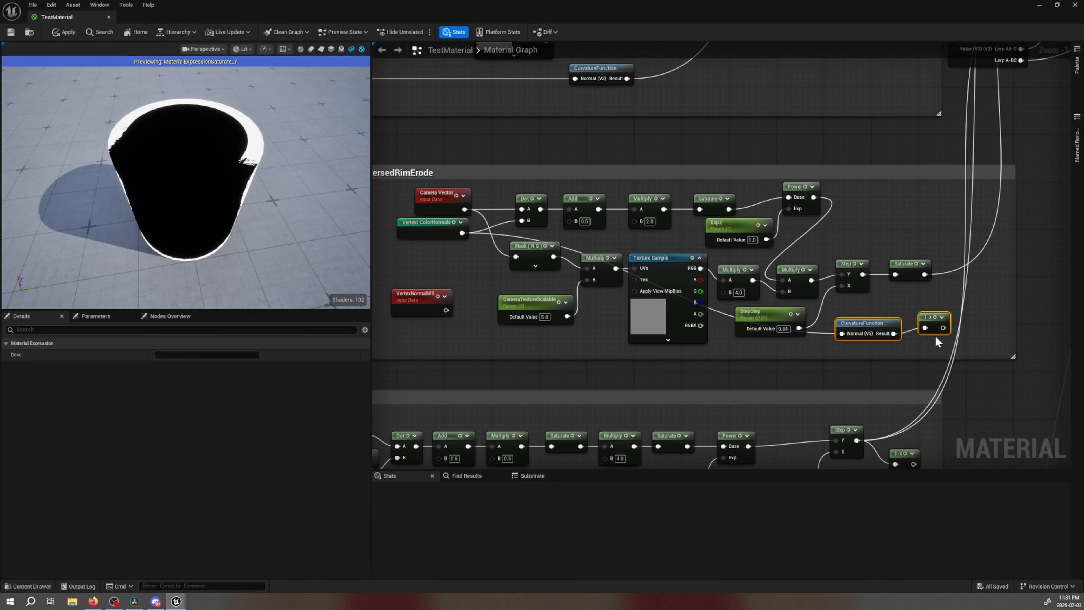
right_drag(567, 351, 837, 160)
click(540, 298)
View TestMaterial's OutlineOpacity group, switch back to the article in the browser and enlarge its OutlineOpacity node graph screenshot
scroll(678, 230, down, 1)
right_drag(702, 210, 615, 221)
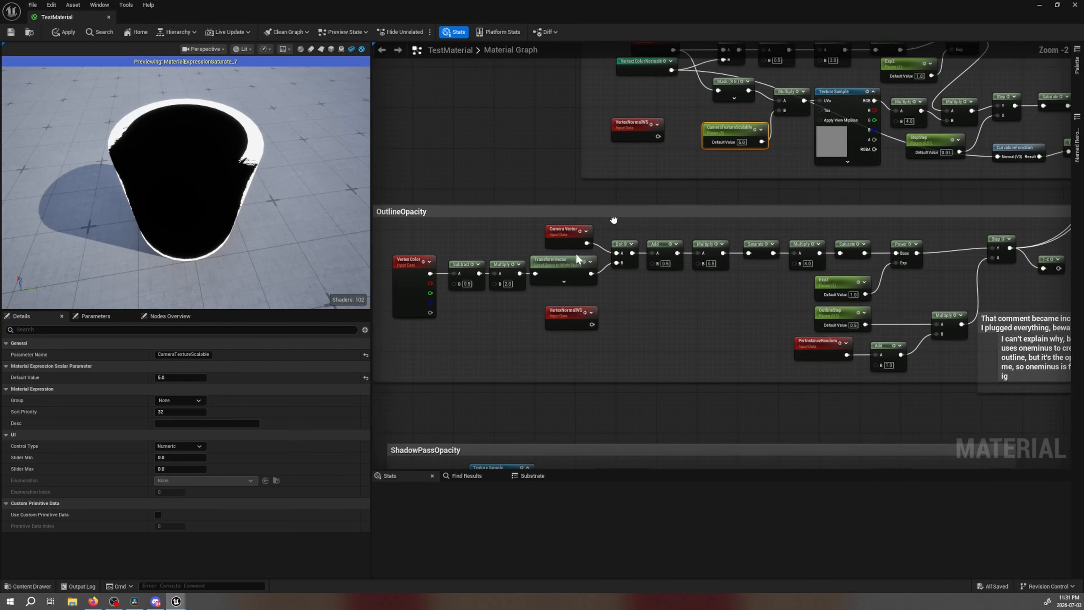
click(93, 601)
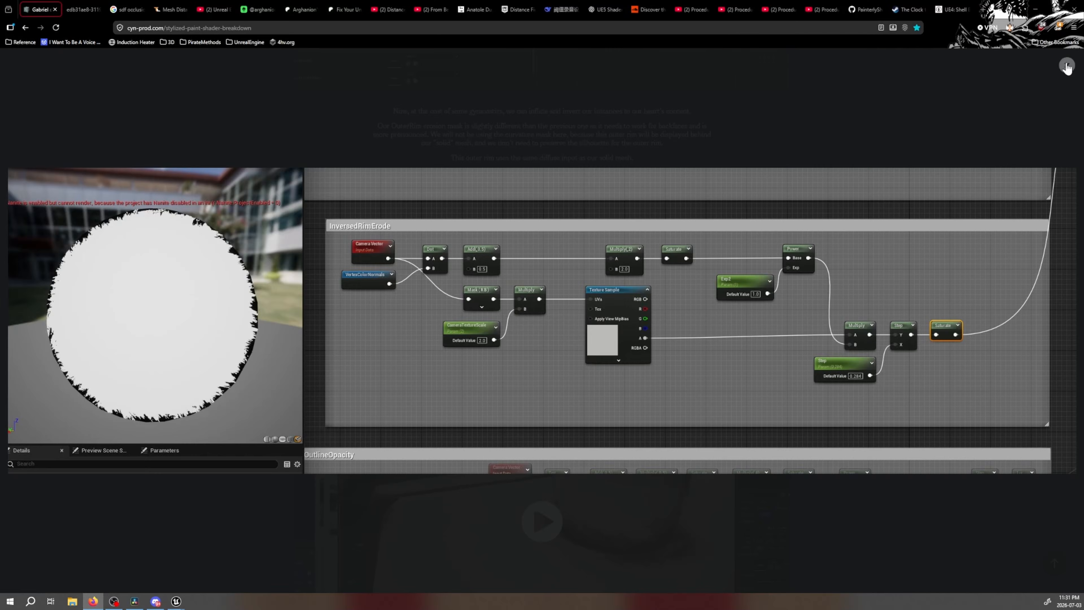
click(848, 160)
scroll(610, 331, down, 5)
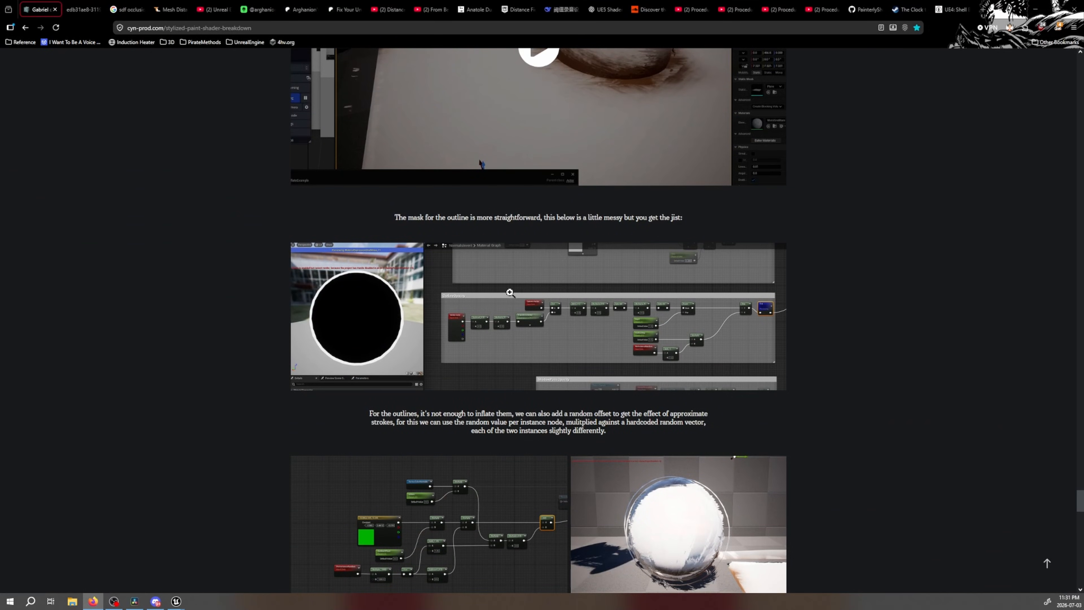
click(488, 311)
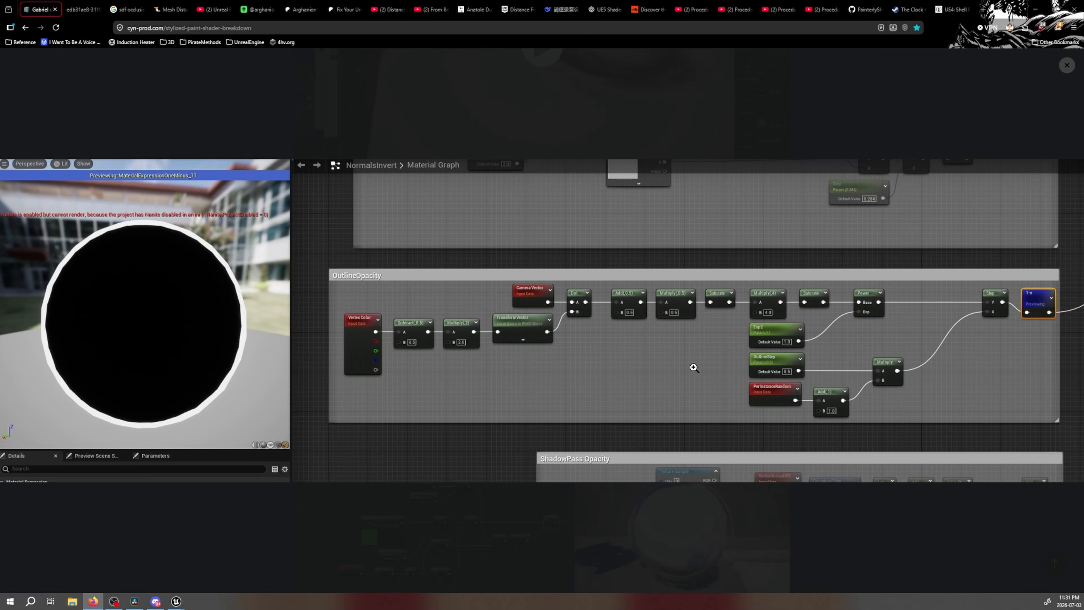
Switch to TestMaterial in Unreal, inspect the SDF Occlusion group and follow its output through the Lerp to the material output node
mouse_move(176, 600)
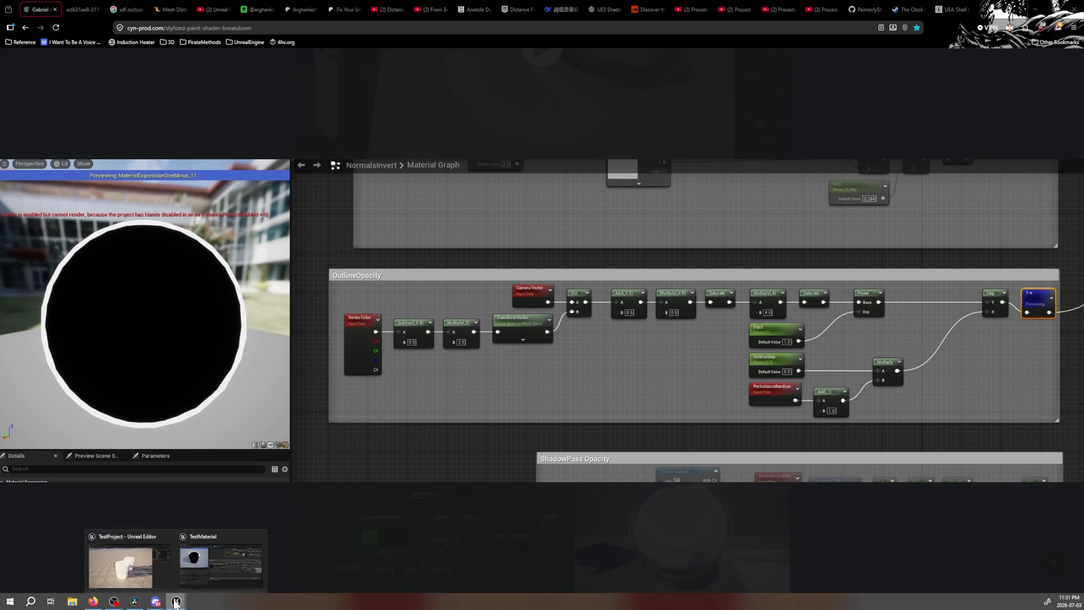
click(199, 577)
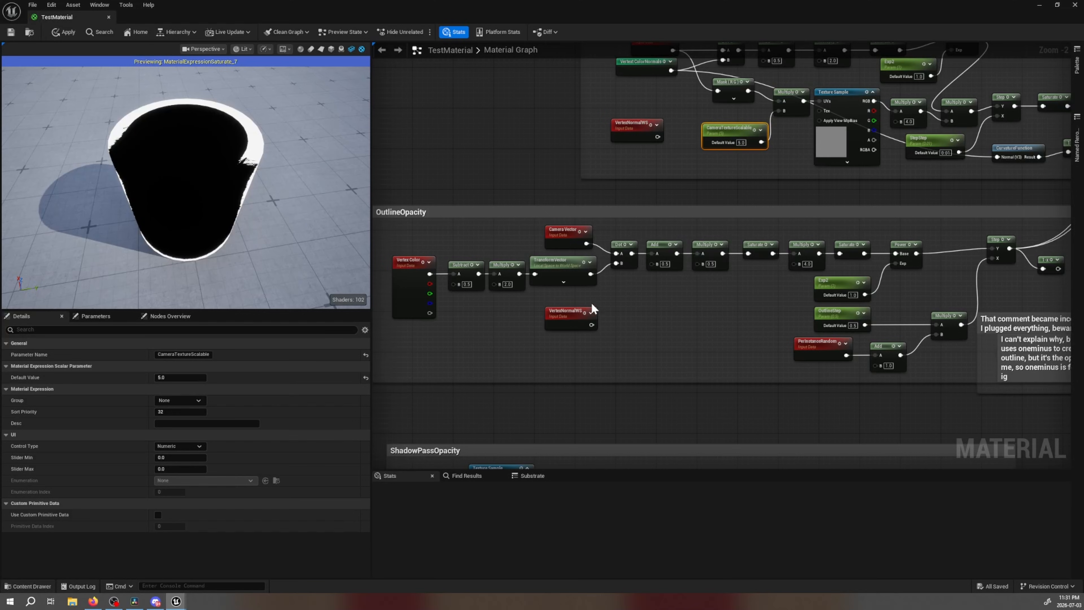
right_drag(530, 125, 498, 461)
scroll(511, 438, down, 2)
right_drag(575, 175, 539, 311)
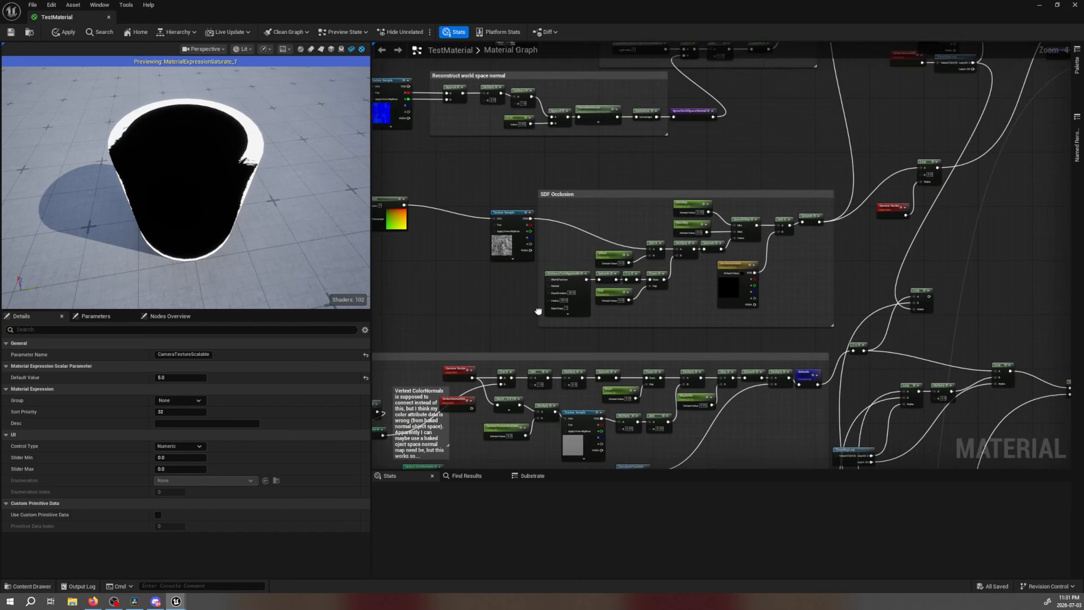
scroll(538, 312, up, 4)
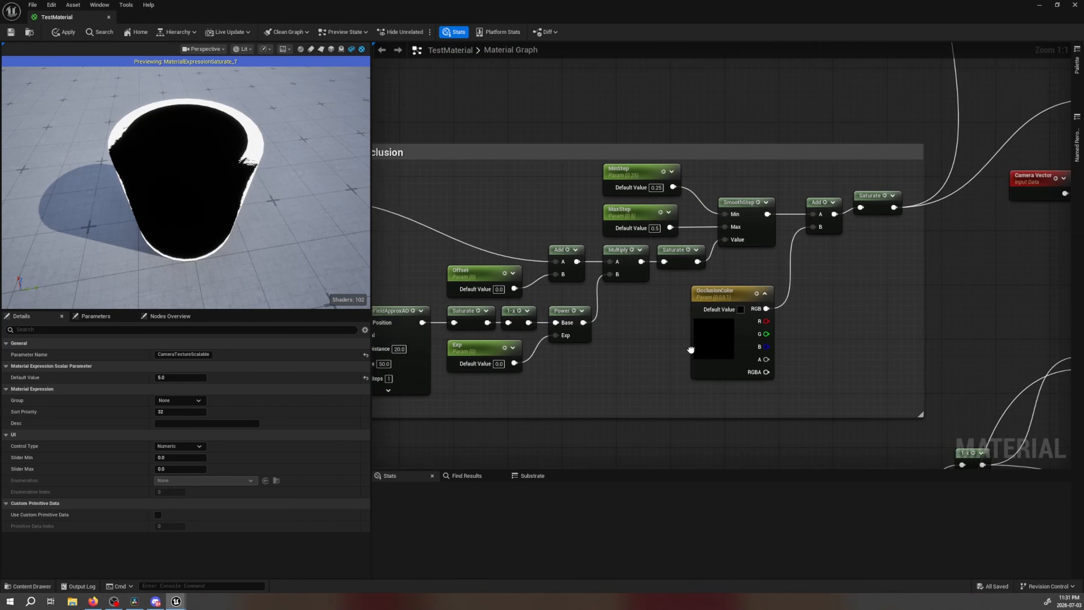
right_drag(691, 349, 771, 341)
right_drag(927, 306, 788, 334)
scroll(962, 323, down, 1)
scroll(961, 324, down, 1)
drag(862, 238, 852, 306)
right_drag(880, 304, 575, 461)
right_drag(694, 327, 567, 363)
drag(595, 342, 654, 375)
Go back to the article's ambient occlusion section in the browser and view the enlarged SDF occlusion and Fresnel node graphs
click(78, 601)
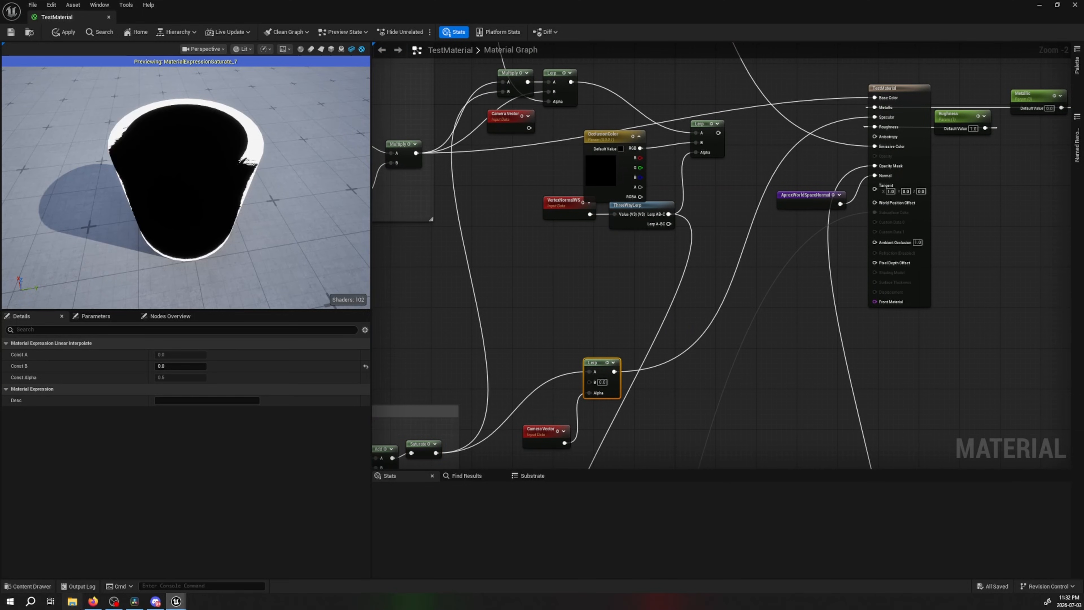
click(93, 602)
click(874, 99)
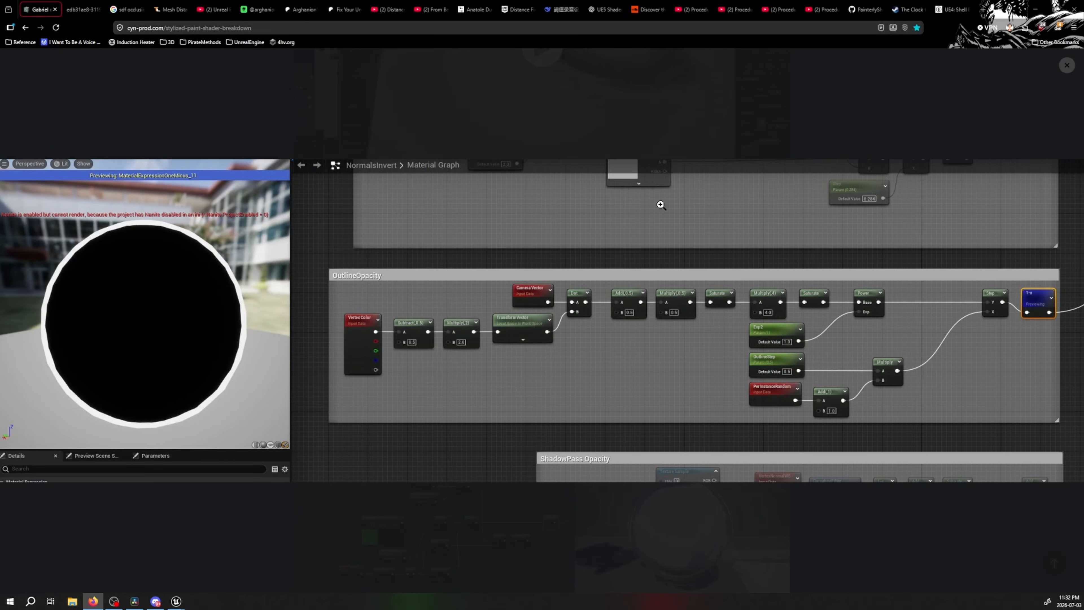
scroll(683, 257, up, 12)
scroll(707, 290, up, 15)
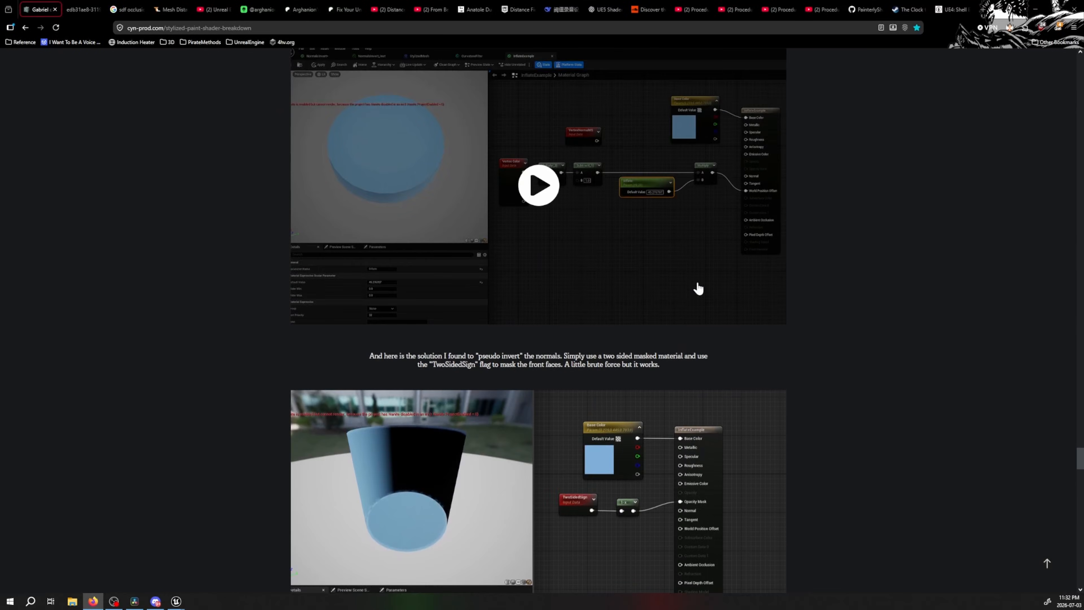
scroll(758, 315, up, 15)
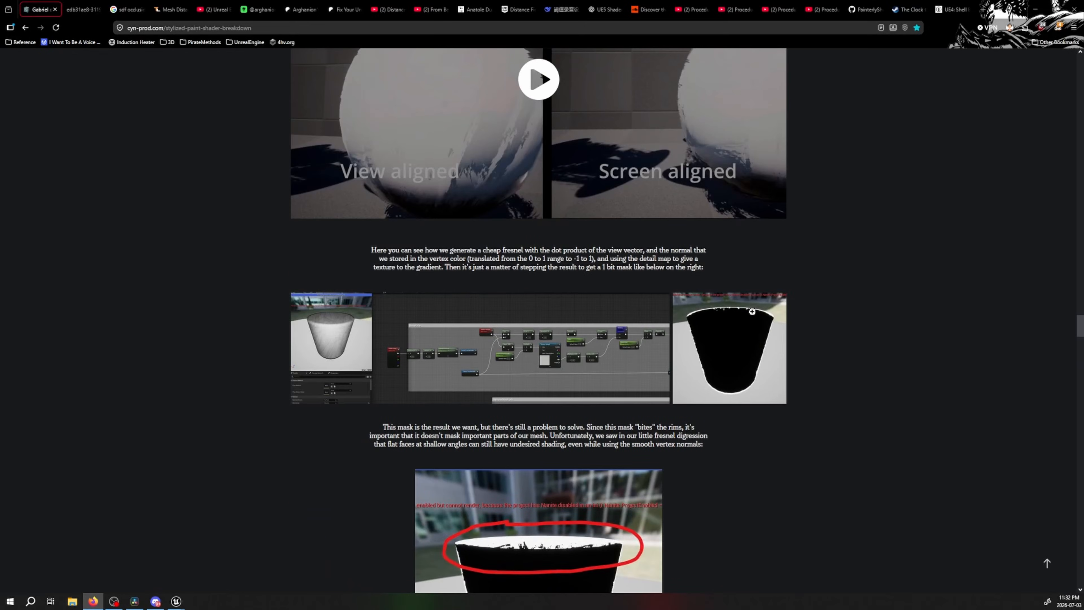
scroll(753, 312, up, 4)
scroll(528, 315, up, 10)
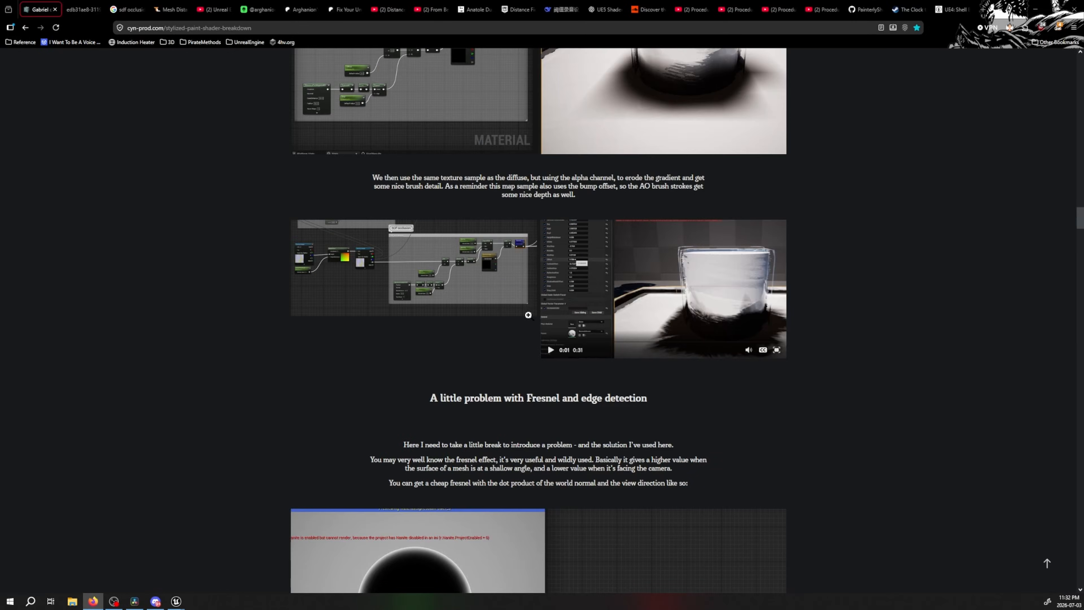
click(509, 289)
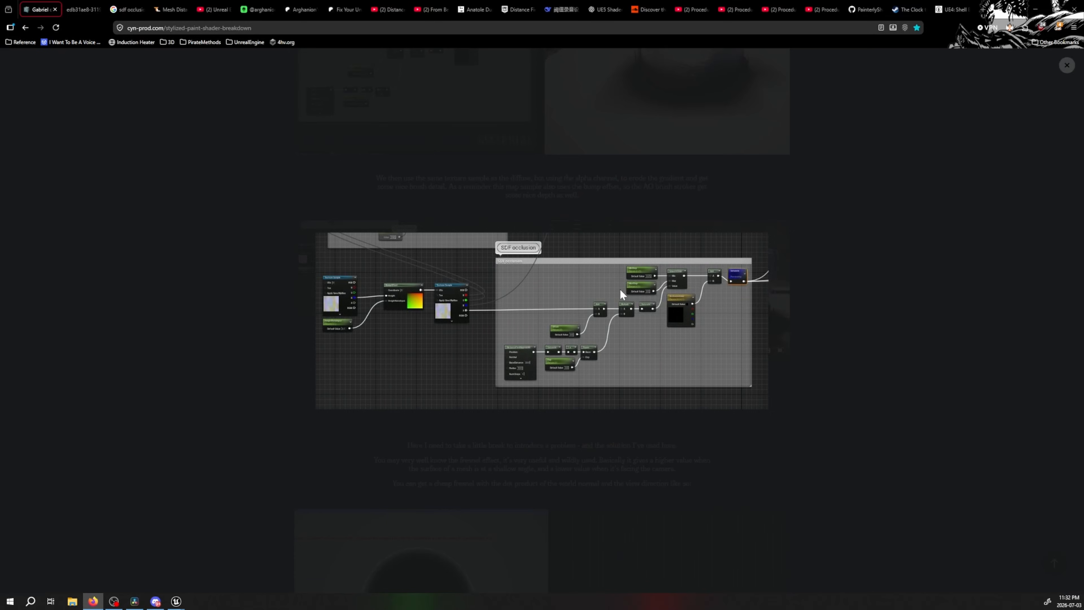
key(Right)
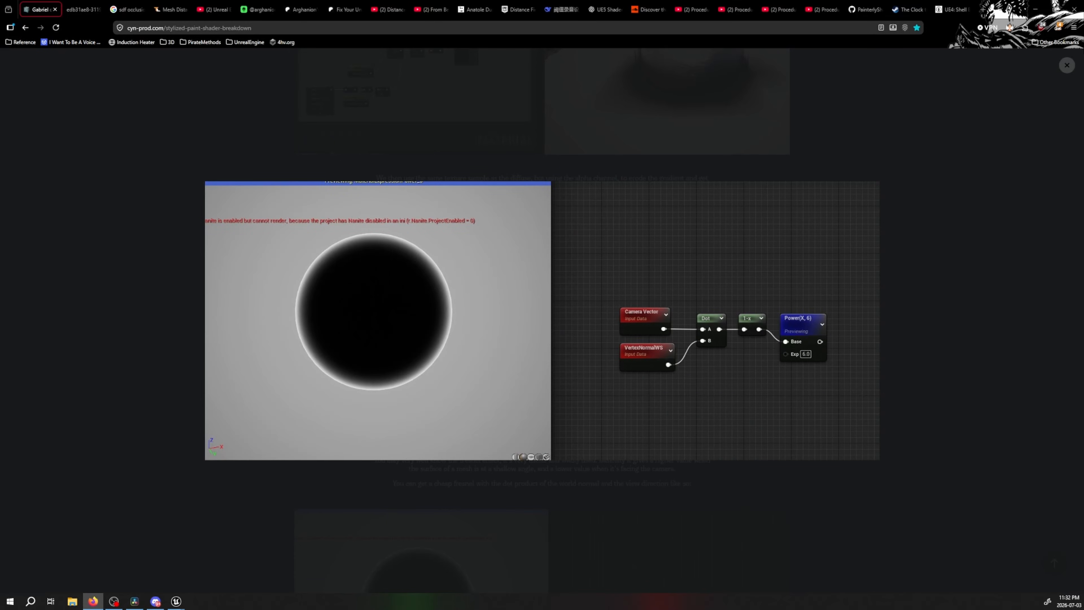
click(1068, 65)
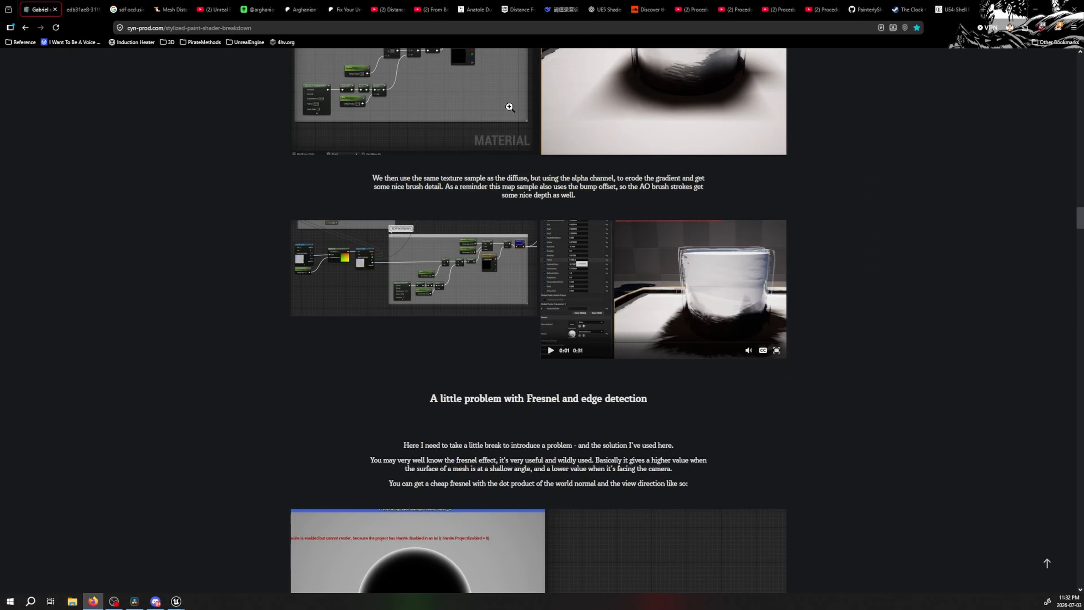
Open the full material graph image and examine the nodes between the SDF occlusion group and the material output up close
key(ctrl+Tab)
ctrl+scroll(617, 286, up, 9)
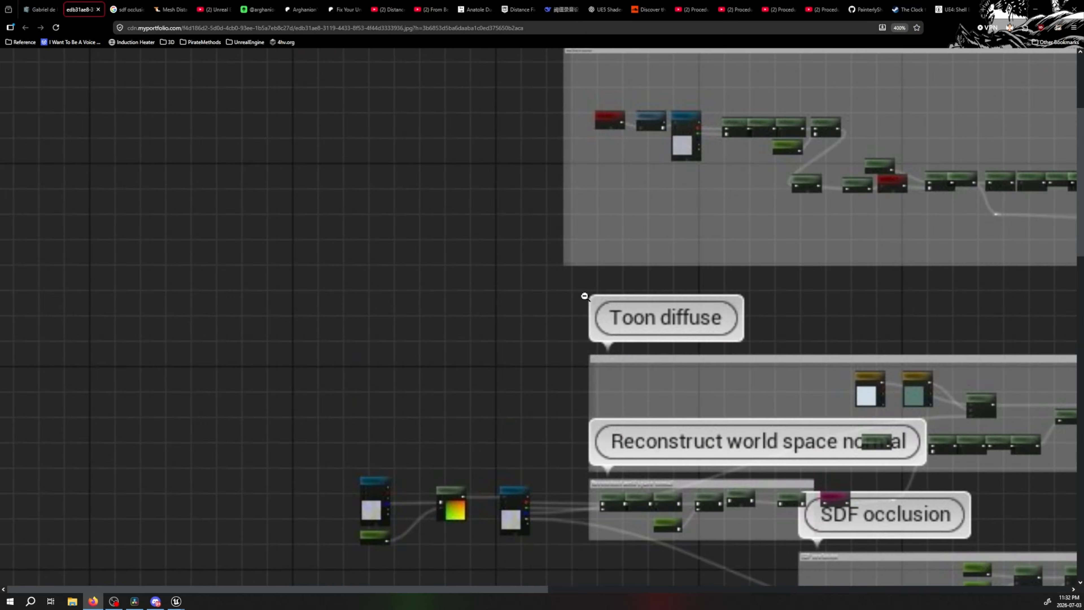
middle_drag(585, 296, 450, 281)
scroll(531, 271, up, 1)
middle_drag(546, 249, 543, 240)
middle_drag(528, 247, 588, 278)
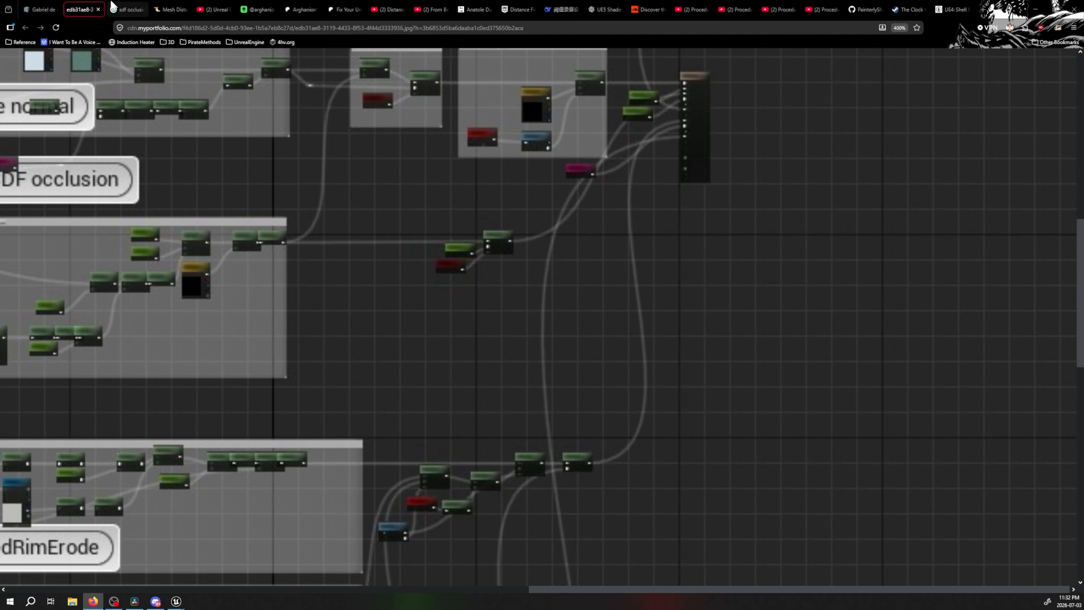
Return to the article, watch the occlusion brush stroke video in full screen and recheck the enlarged SDF occlusion node graph
click(29, 3)
scroll(614, 234, down, 5)
scroll(593, 252, up, 5)
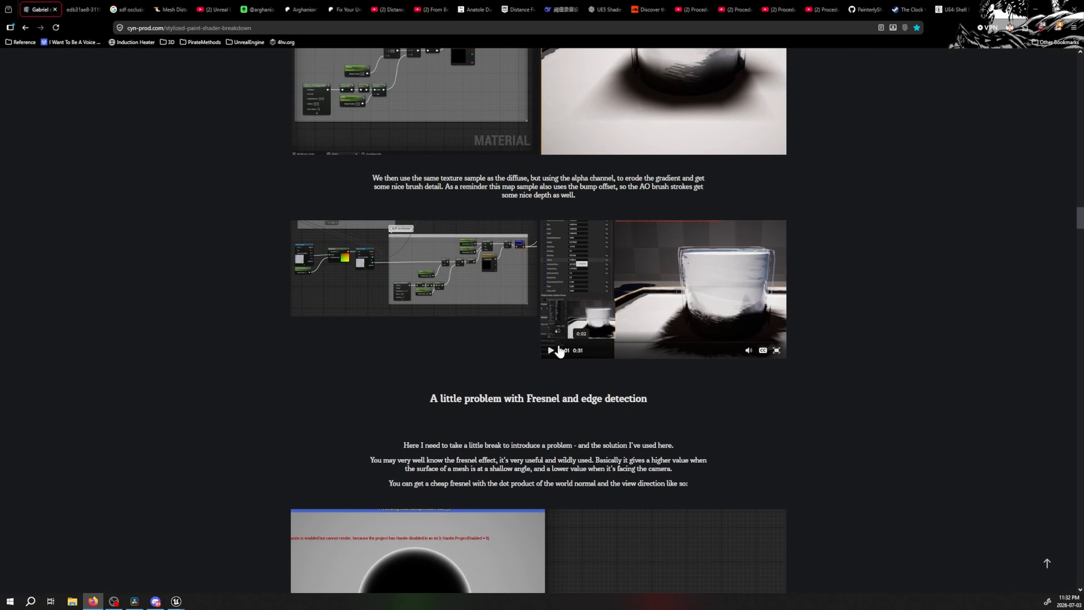
click(556, 348)
click(771, 343)
click(777, 351)
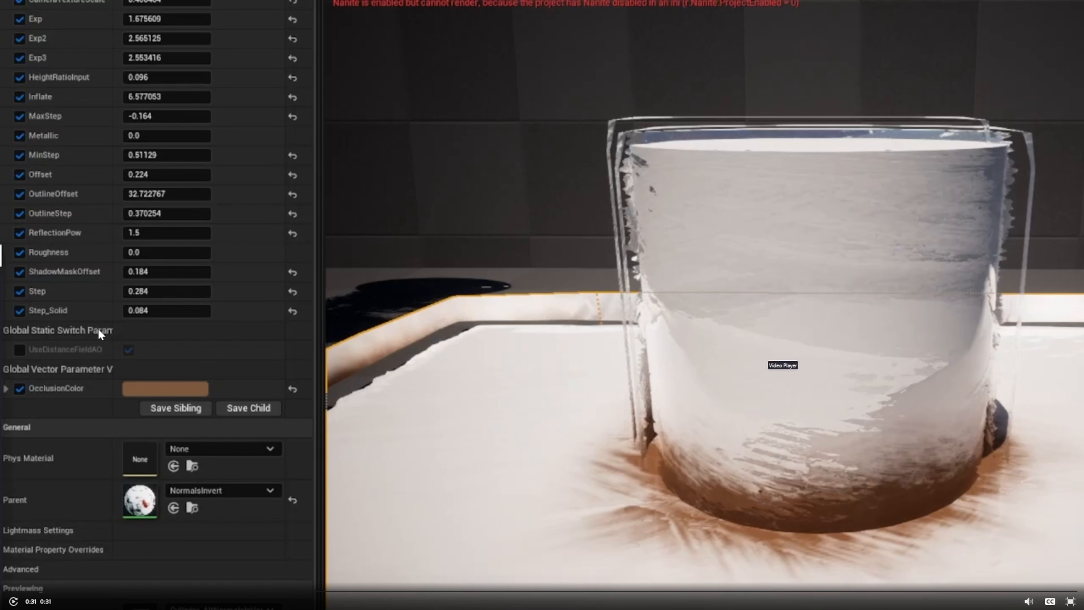
click(630, 341)
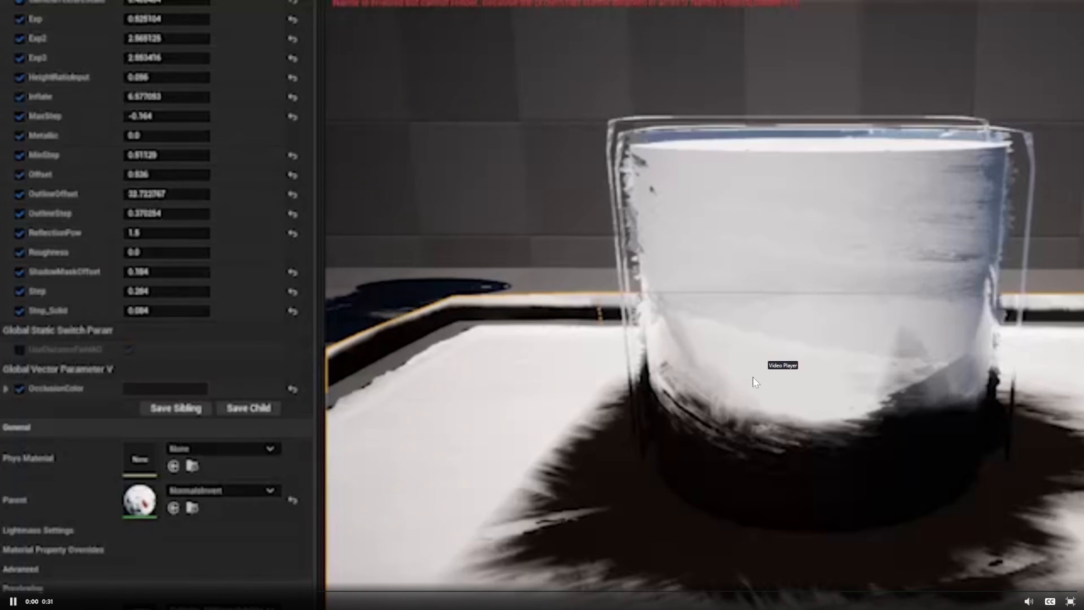
click(1071, 601)
click(508, 291)
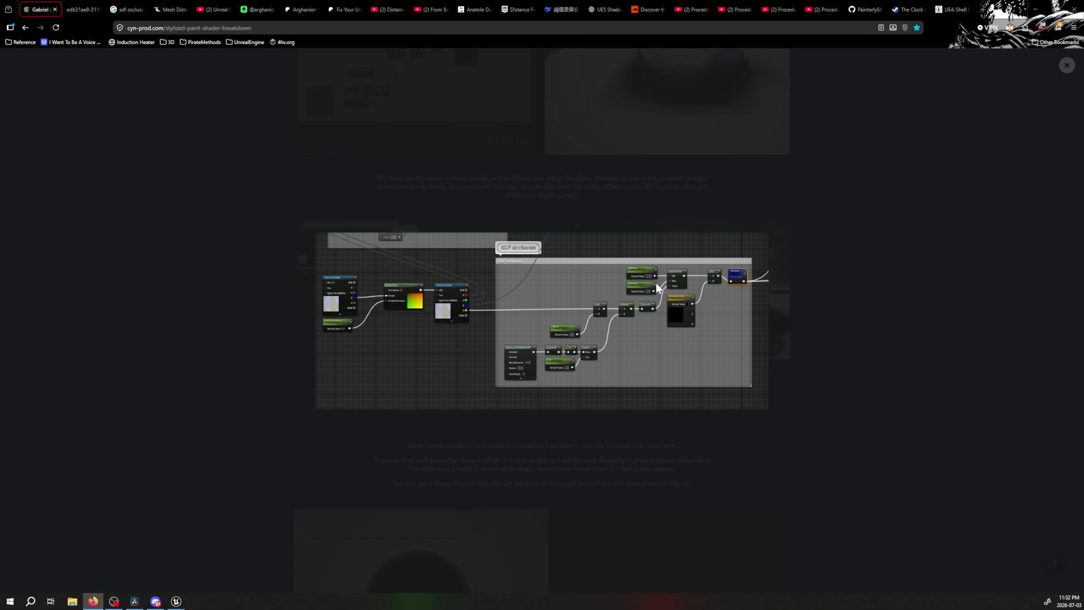
click(961, 124)
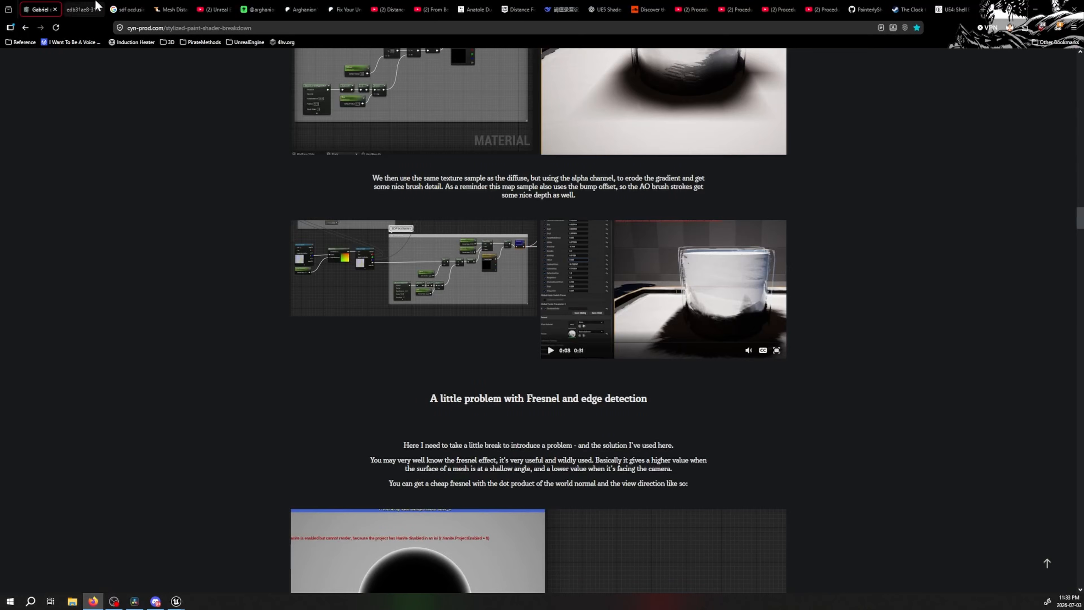
Reopen the full material graph image and examine the small node cluster following the SDF occlusion output at 500% zoom
click(82, 10)
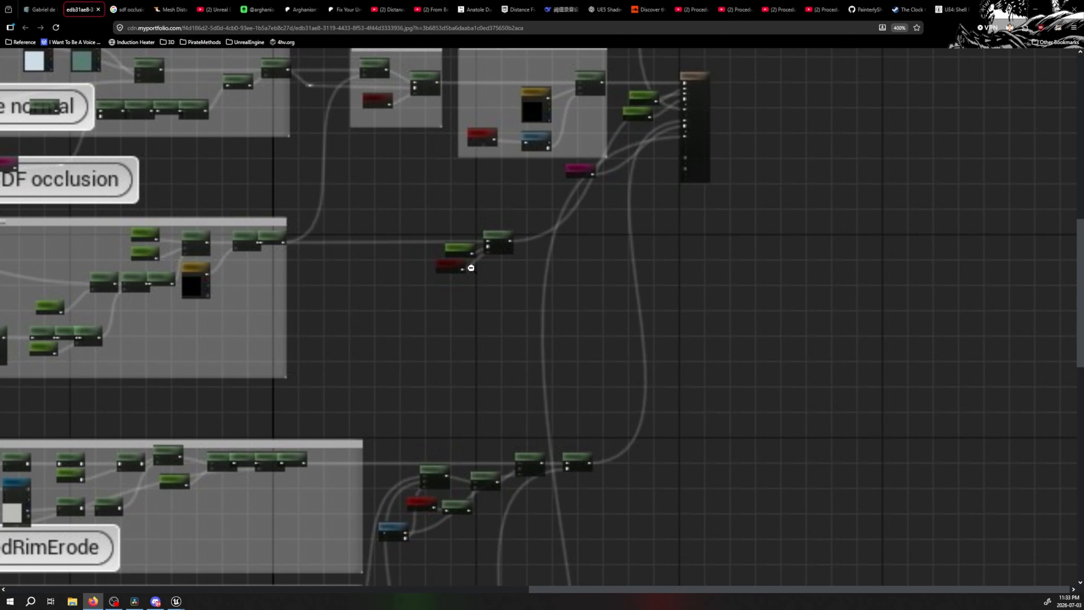
ctrl+scroll(471, 268, up, 1)
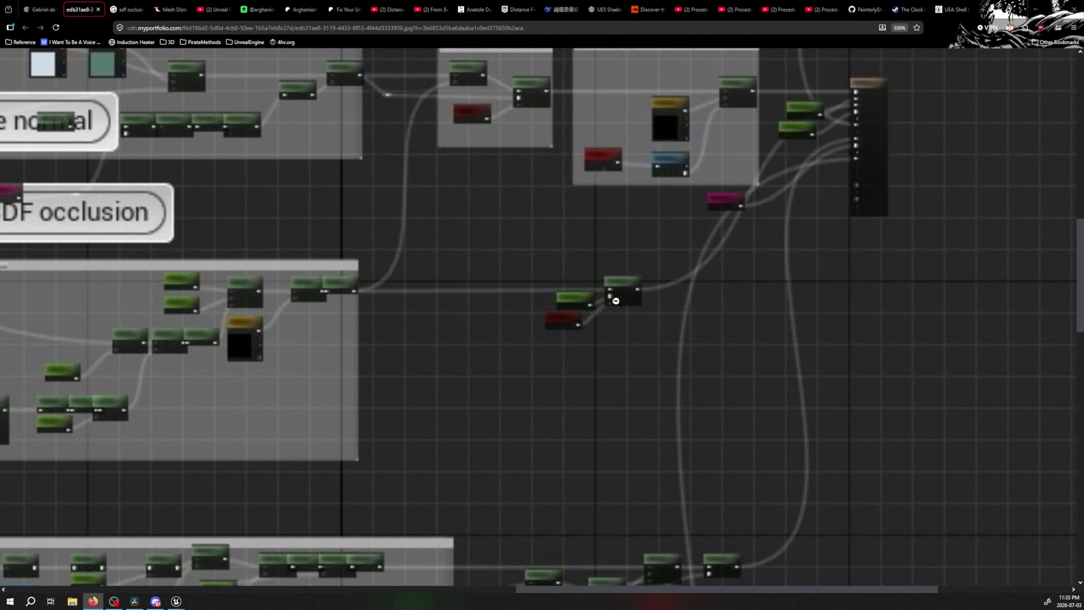
Check the outline colour part of the Painterly Shader Part 4 video, and go to the article's outline mask section
click(822, 10)
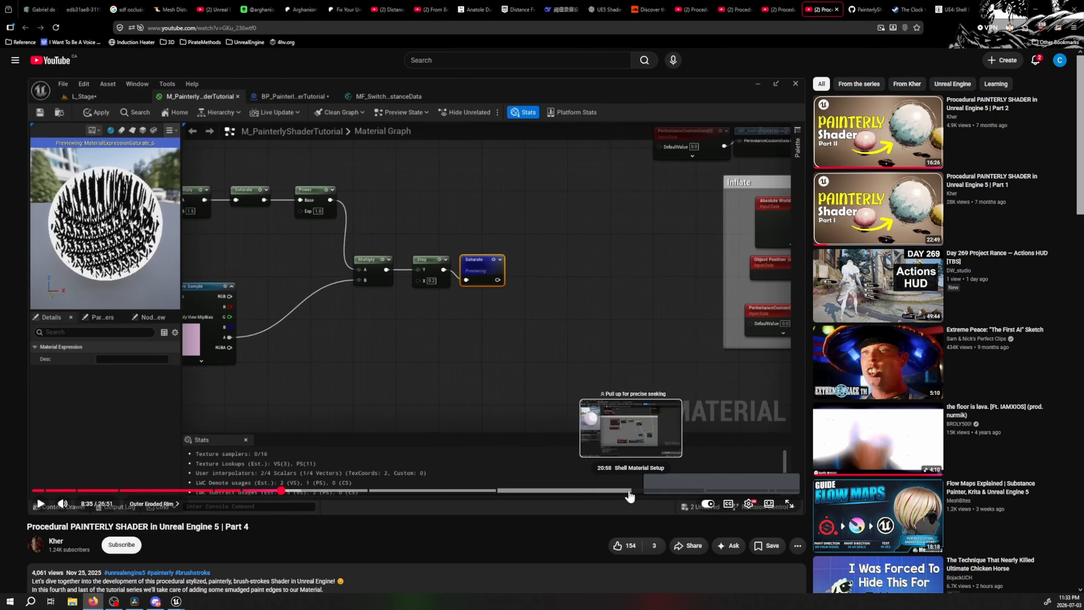
click(227, 491)
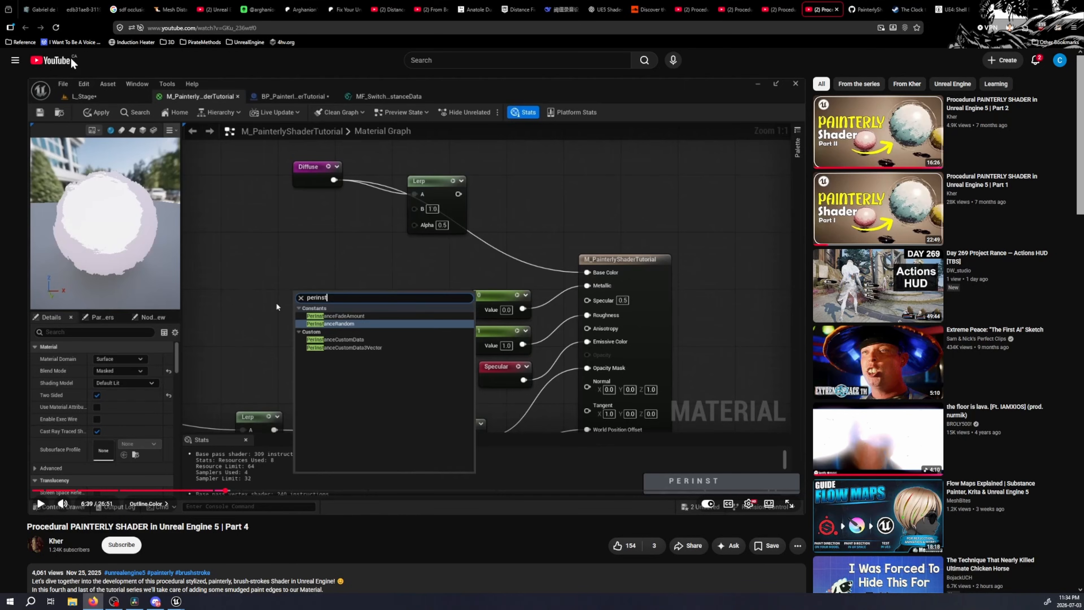
click(23, 7)
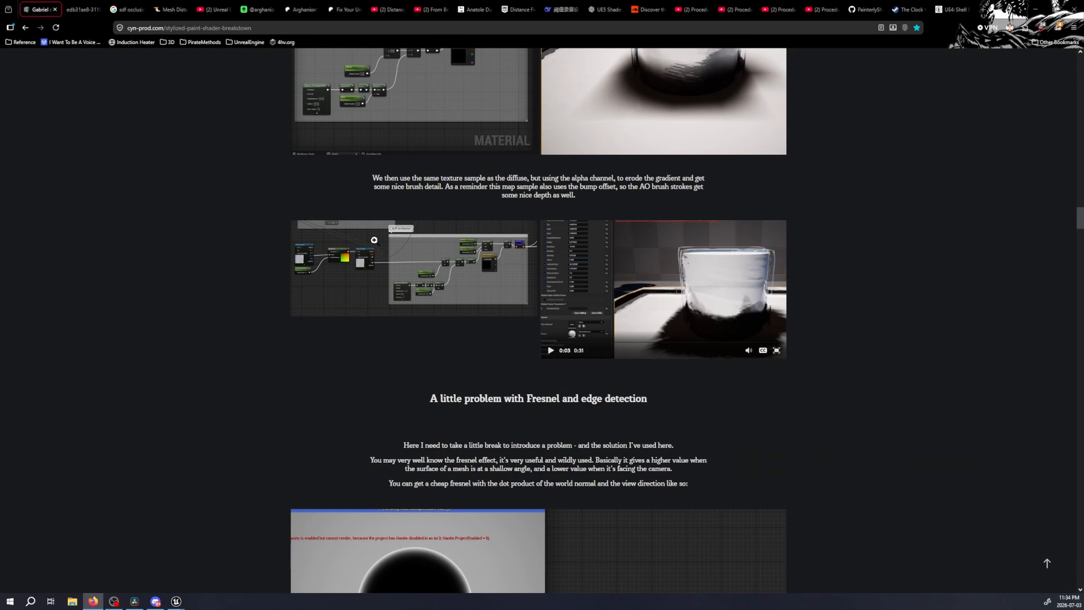
drag(1083, 226, 1059, 507)
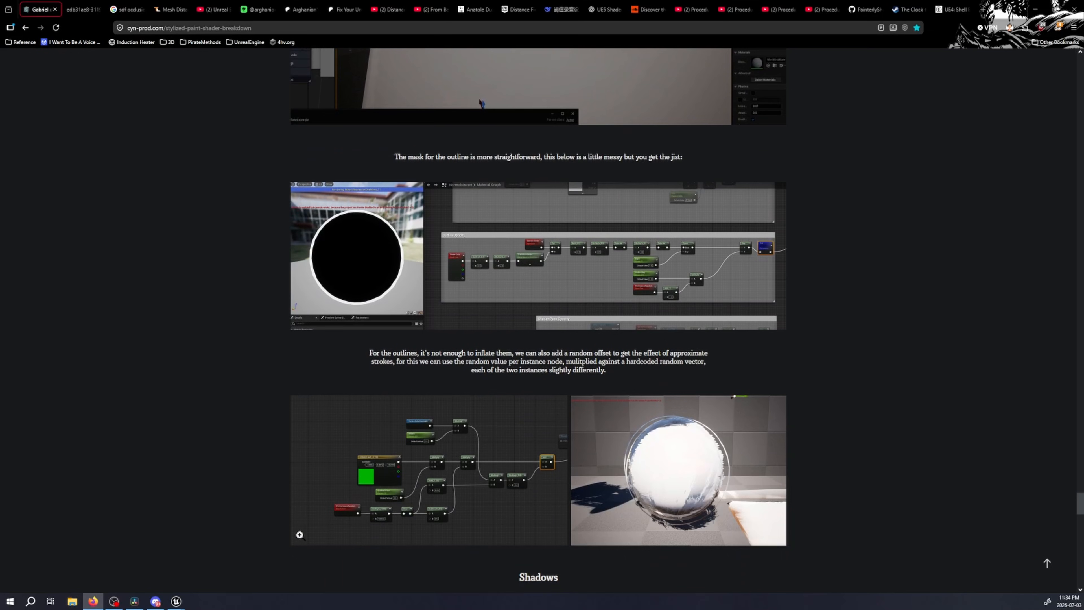
Switch to the TestMaterial graph in Unreal and examine the OutlineOpacity node group
click(175, 603)
click(237, 562)
right_drag(467, 308, 952, 335)
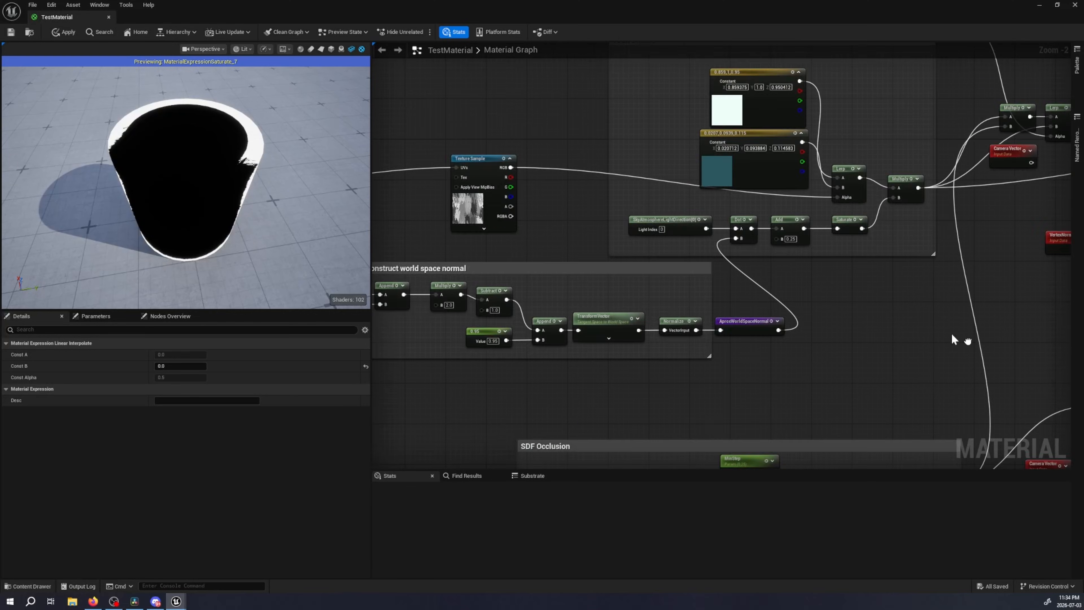
scroll(797, 327, down, 4)
right_drag(781, 354, 721, 223)
scroll(554, 351, up, 3)
right_drag(568, 368, 539, 135)
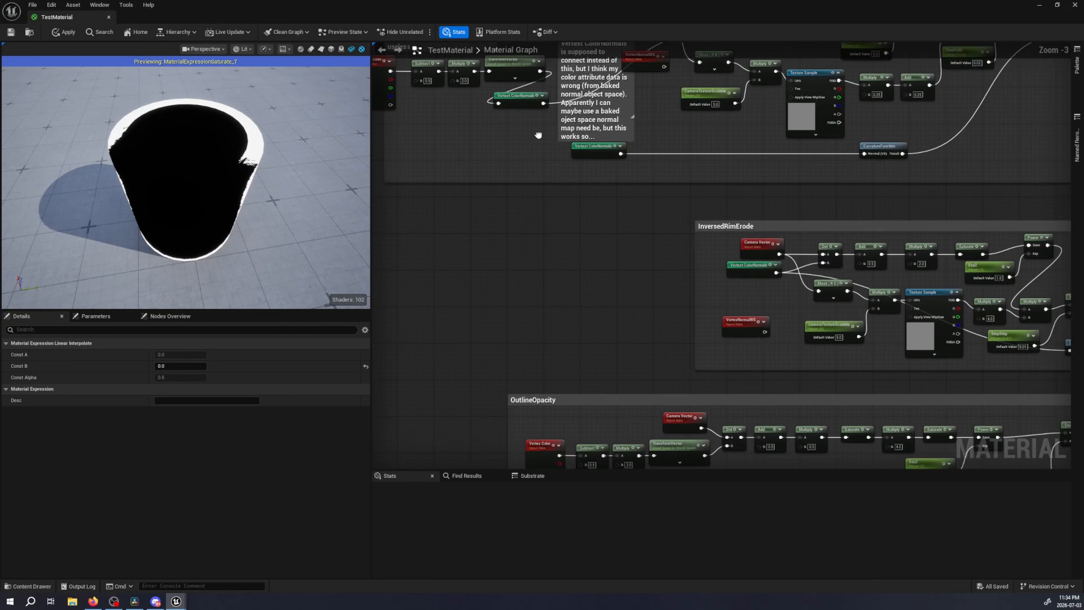
right_drag(610, 314, 500, 97)
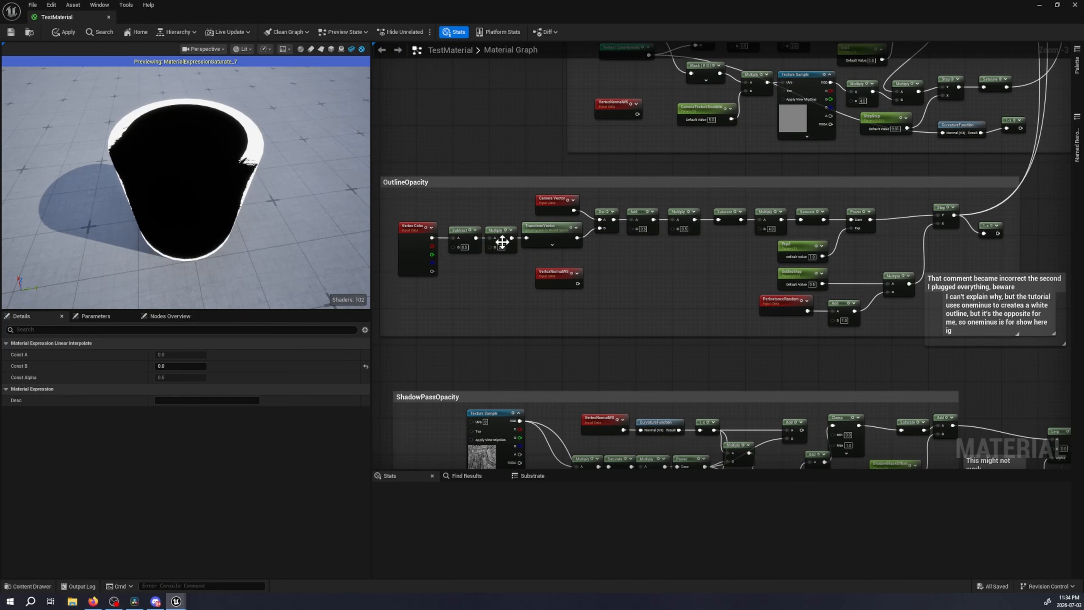
right_drag(728, 248, 707, 250)
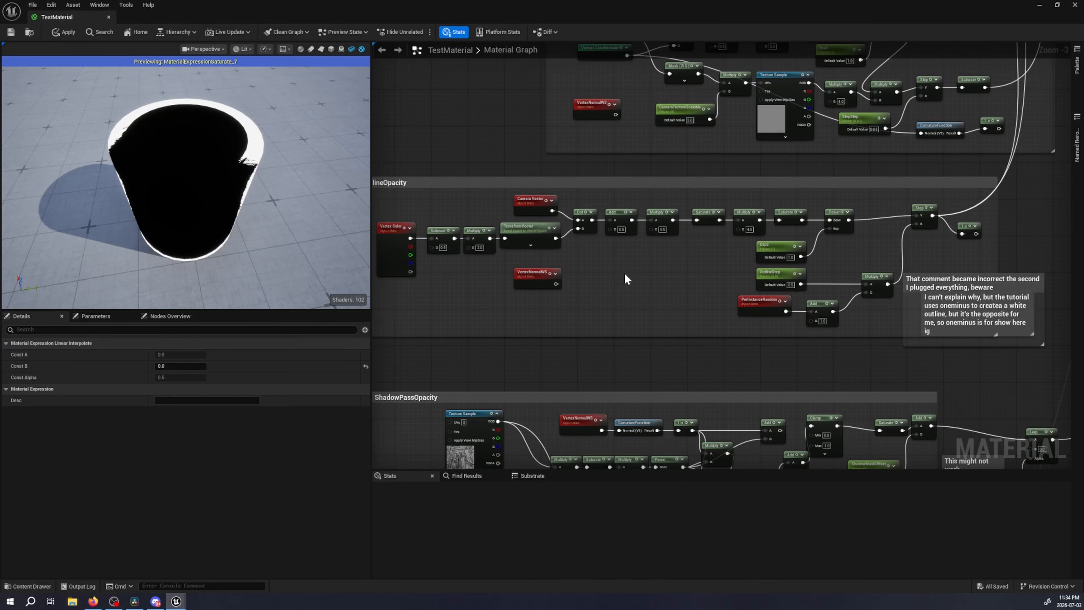
click(529, 233)
Return to the article in the browser and view the enlarged OutlineOpacity reference graph
click(92, 602)
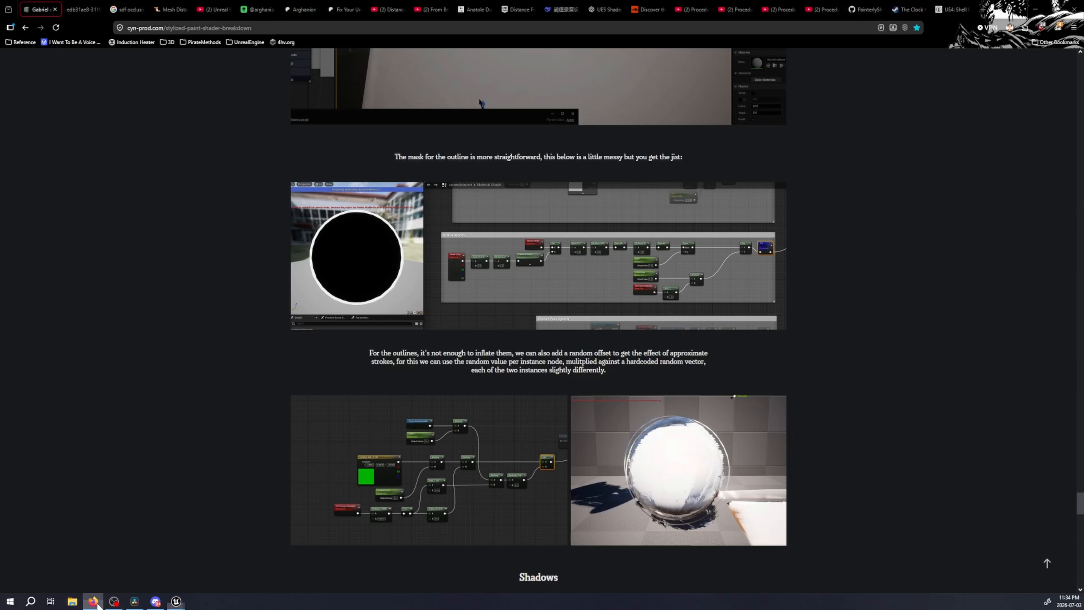
click(508, 281)
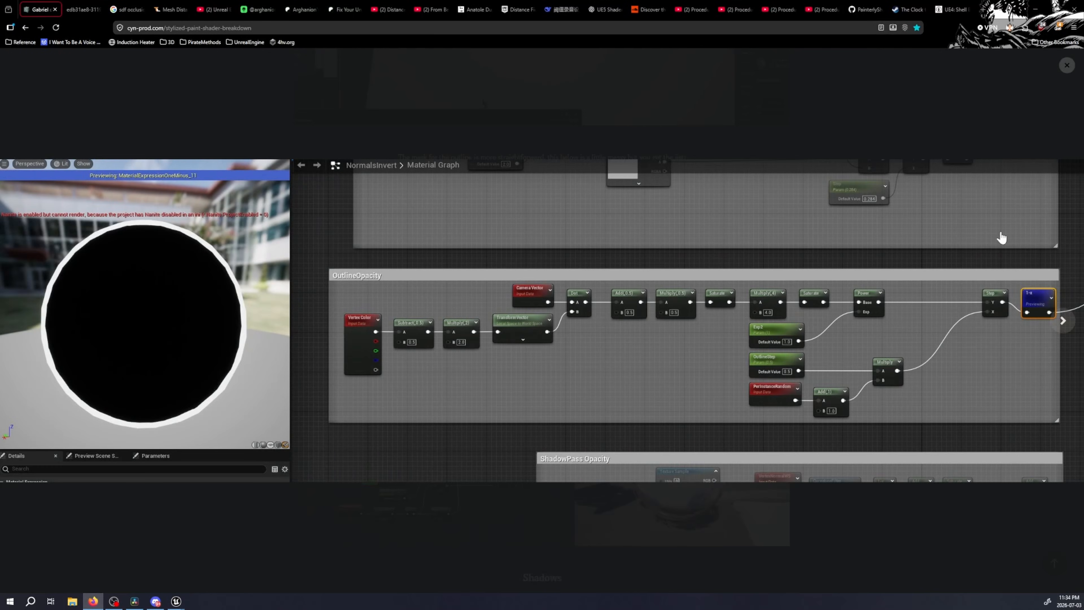
click(1067, 65)
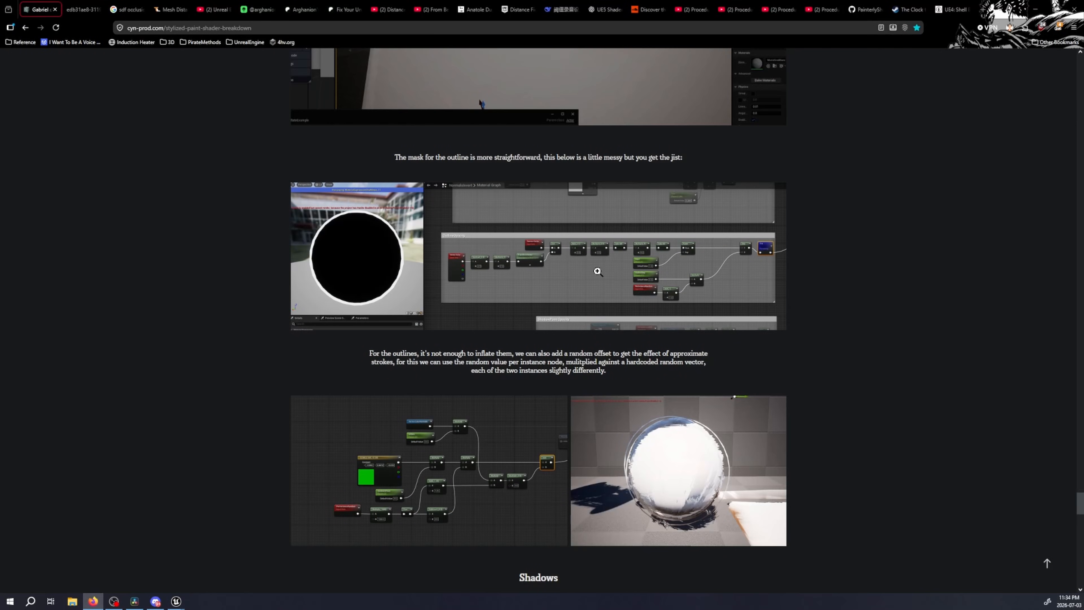
Back in Unreal's material graph, examine the one-minus node and comment at the end of OutlineOpacity and the ShadowPassOpacity group below
click(181, 599)
click(214, 560)
right_drag(688, 271, 422, 270)
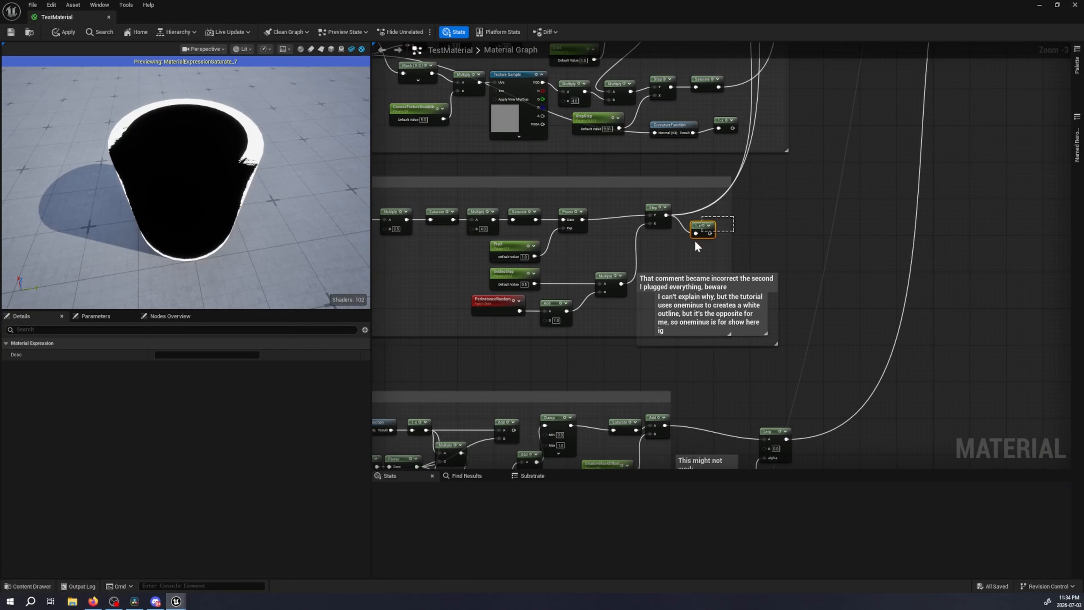
drag(689, 235, 699, 244)
right_drag(726, 250, 911, 90)
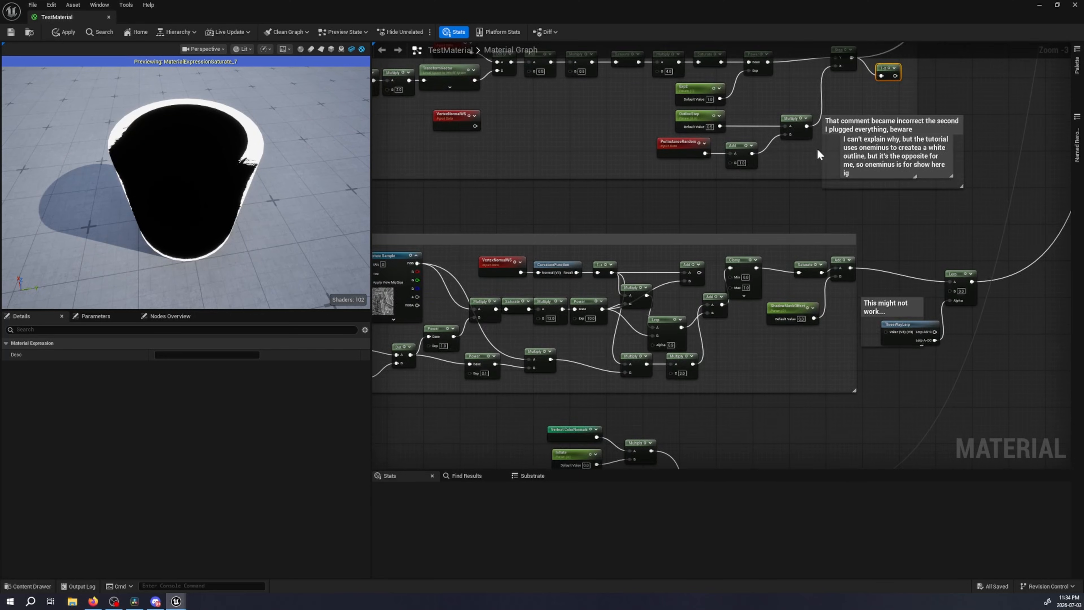
right_drag(730, 189, 917, 146)
Go to the article's Shadows section in the browser and enlarge the ShadowPass Opacity node graph
click(93, 601)
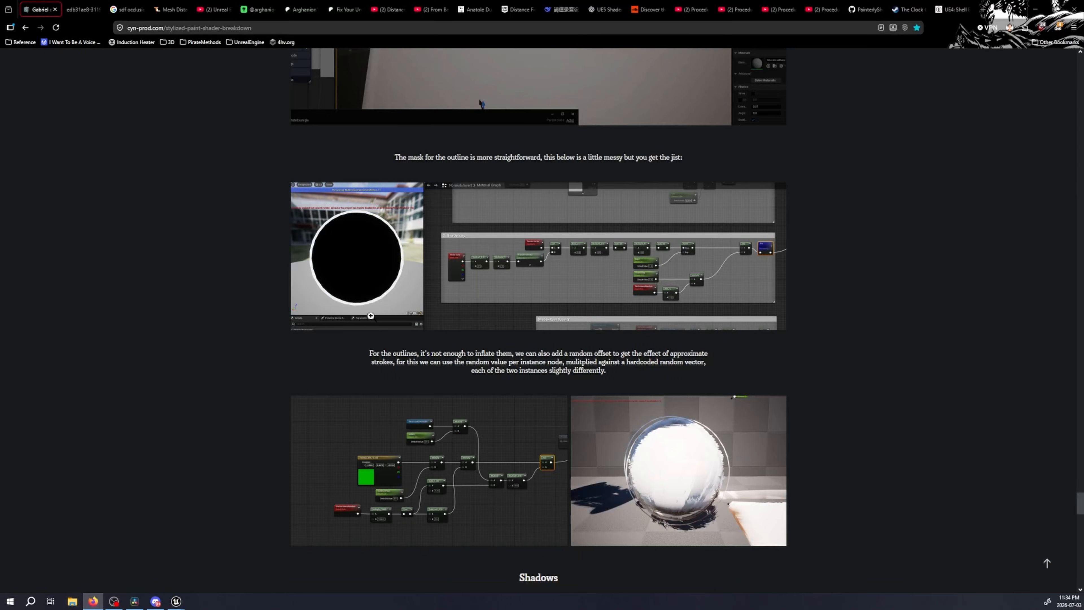
scroll(372, 317, down, 3)
scroll(389, 335, down, 3)
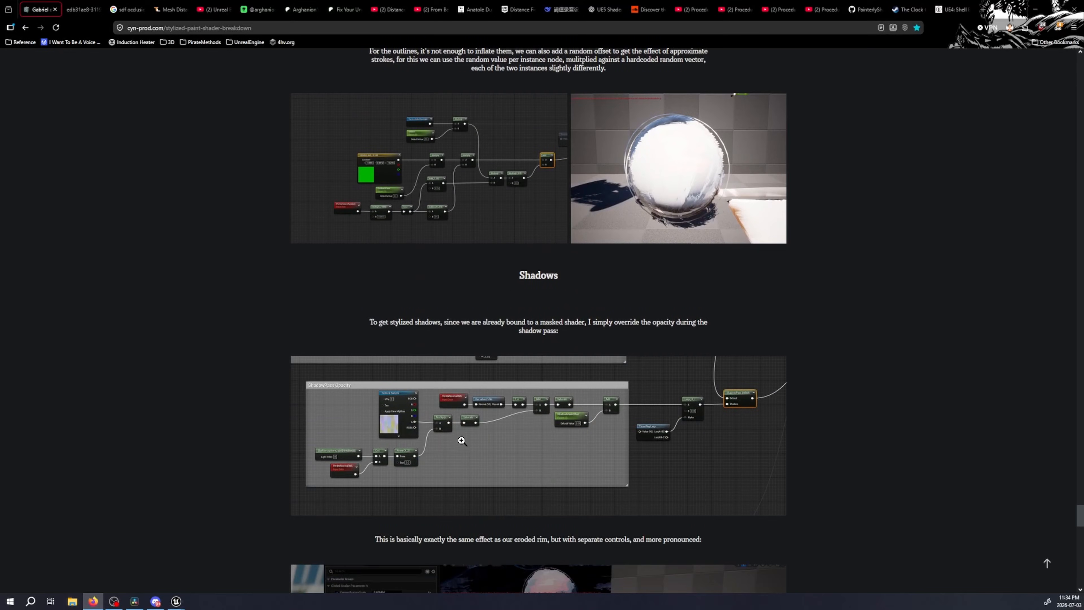
click(461, 435)
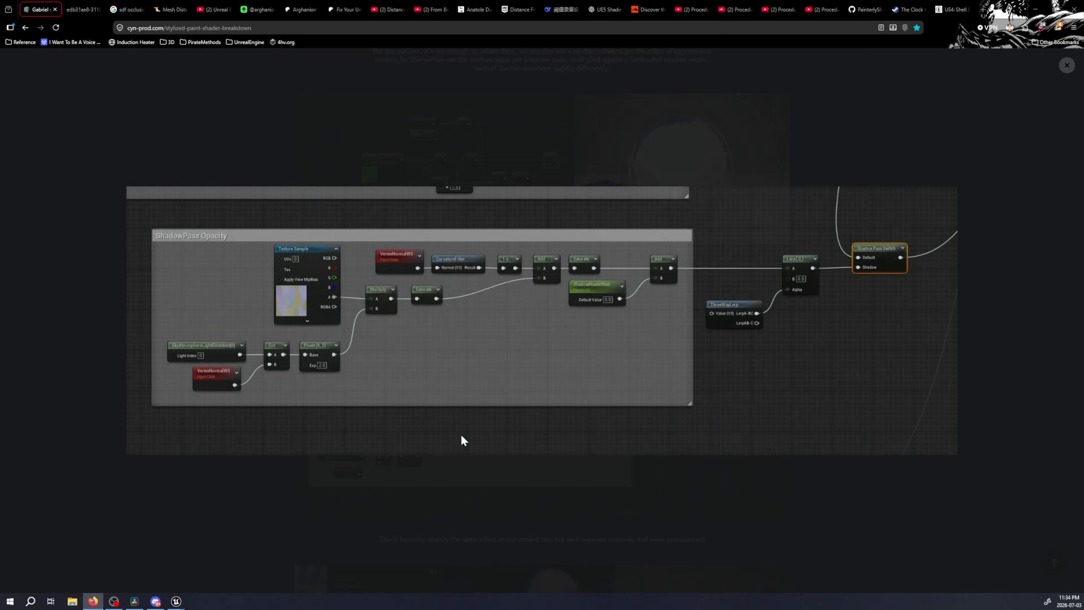
In Unreal, examine the ShadowPassOpacity group, singling out its additional Multiply and Lerp nodes before the Clamp
click(180, 603)
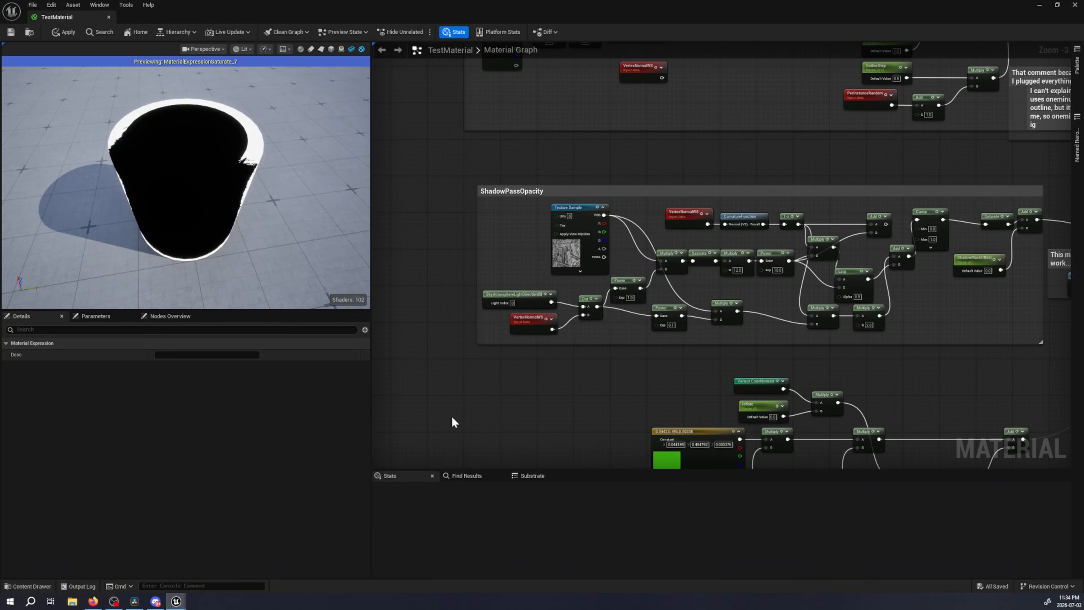
right_drag(622, 373, 594, 401)
scroll(530, 382, up, 2)
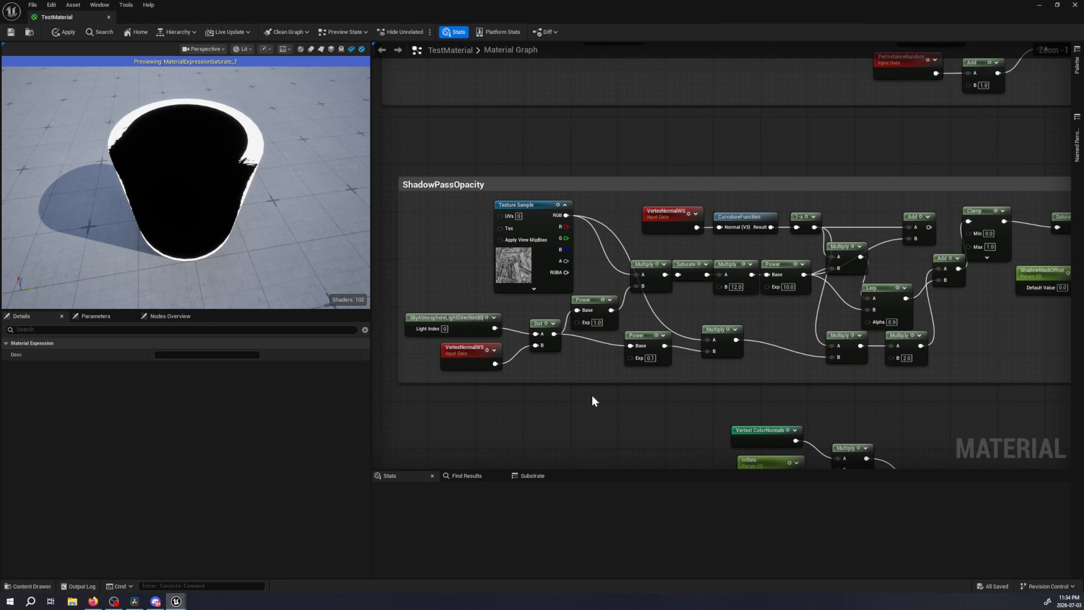
right_drag(767, 386, 692, 374)
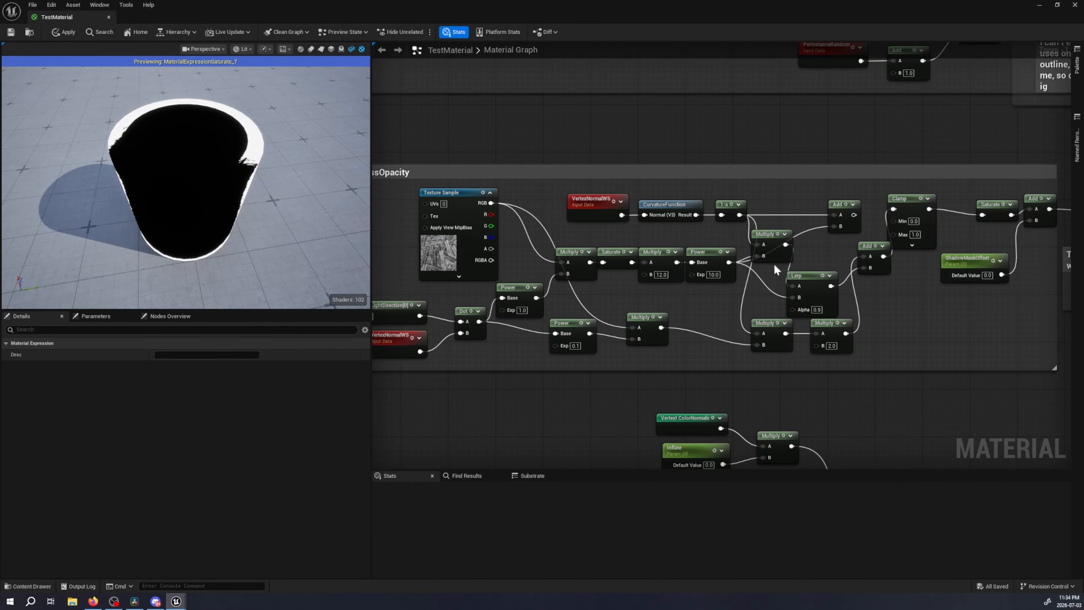
drag(752, 261, 856, 350)
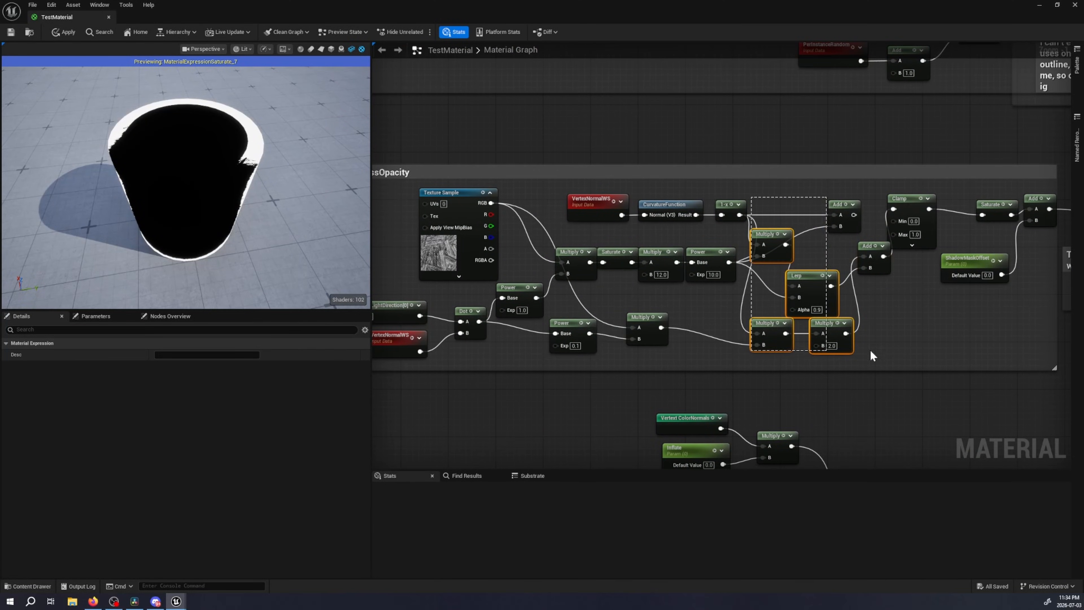
right_click(913, 338)
click(911, 314)
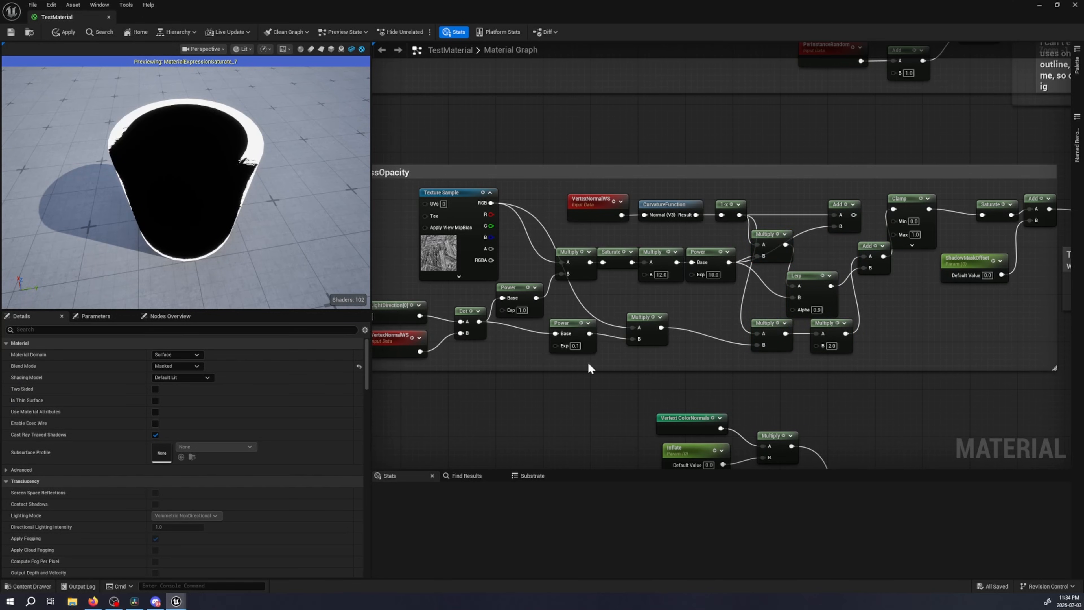
Follow the ShadowPassOpacity chain from its texture sample to the ThreeWayLerp node under the "This might not work..." comment
right_drag(396, 231, 439, 231)
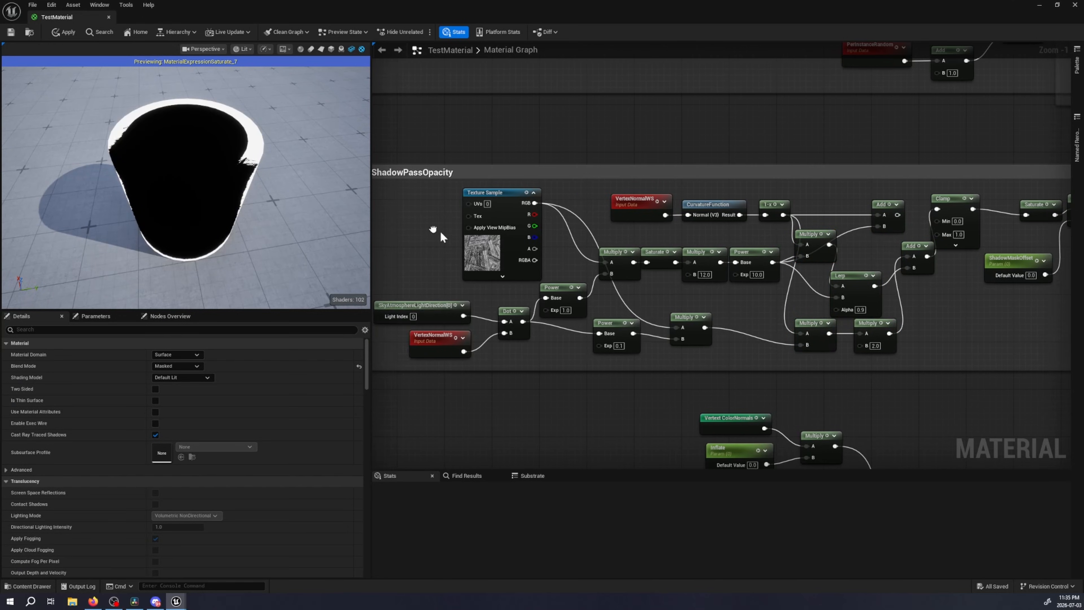
mouse_move(536, 253)
mouse_down()
mouse_move(550, 229)
mouse_move(544, 244)
mouse_up()
right_drag(972, 320, 527, 335)
right_drag(611, 337, 539, 305)
mouse_move(647, 257)
mouse_down()
mouse_move(665, 300)
mouse_move(656, 261)
mouse_up()
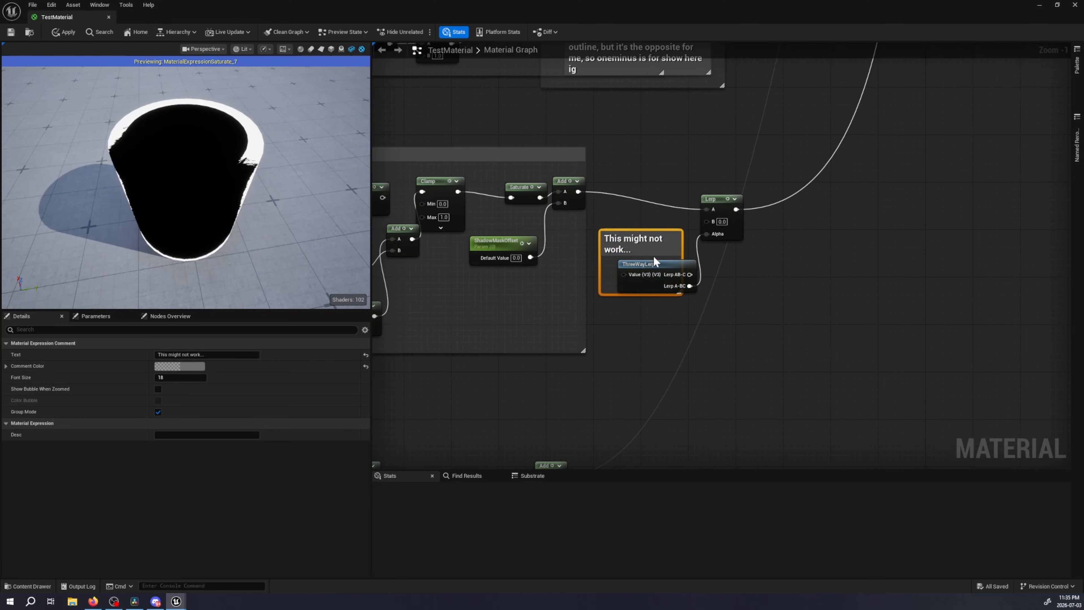
Switch back to the article in the browser and look through its mesh inflation, outer rim and outline sections
click(73, 601)
click(92, 601)
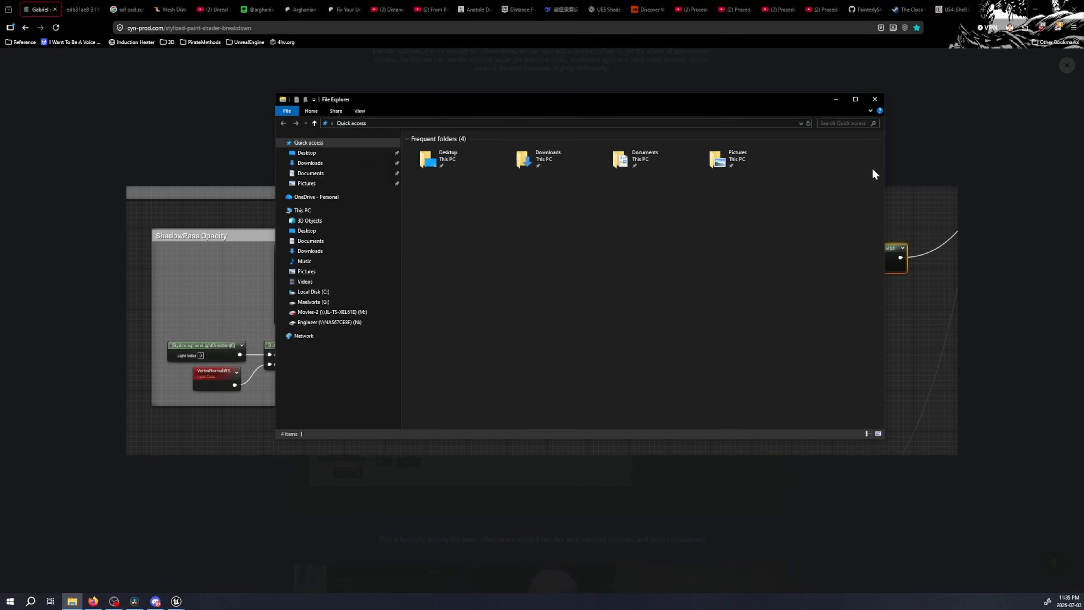
click(875, 99)
scroll(511, 348, up, 8)
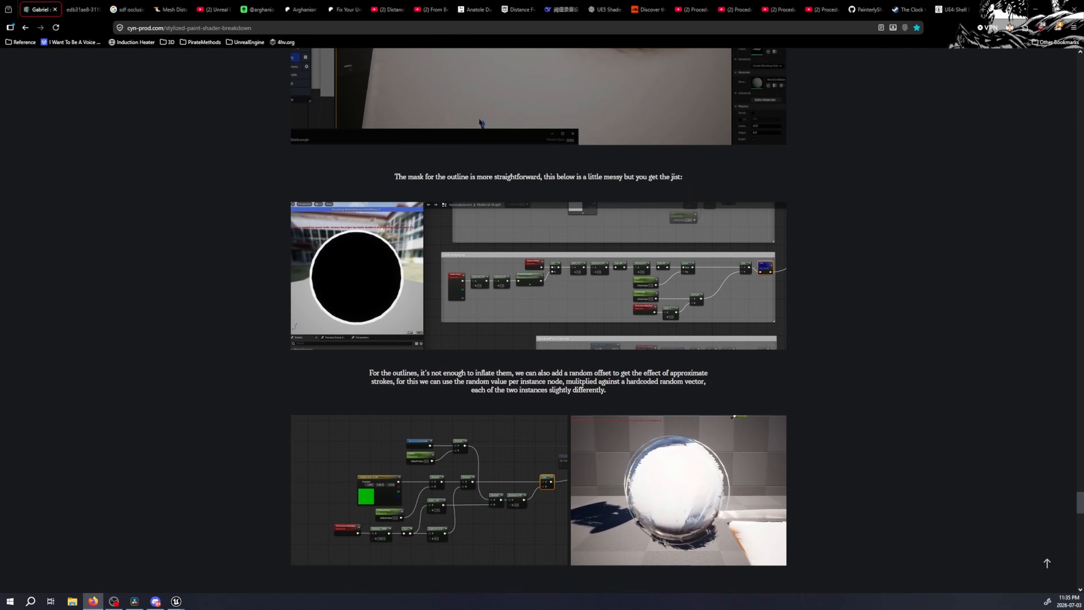
scroll(665, 327, up, 10)
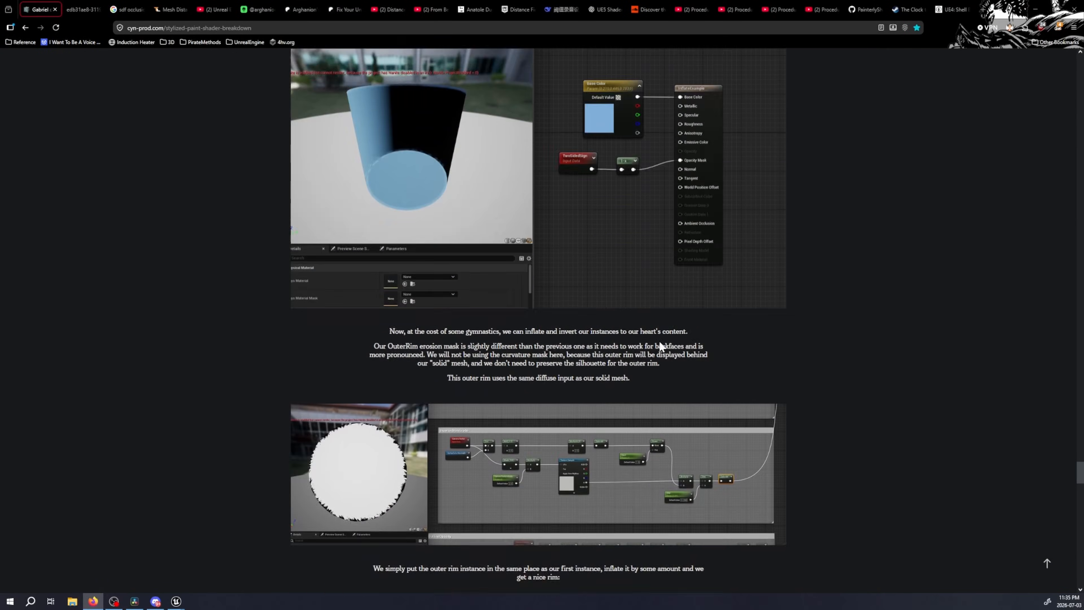
scroll(673, 333, up, 9)
scroll(670, 338, down, 16)
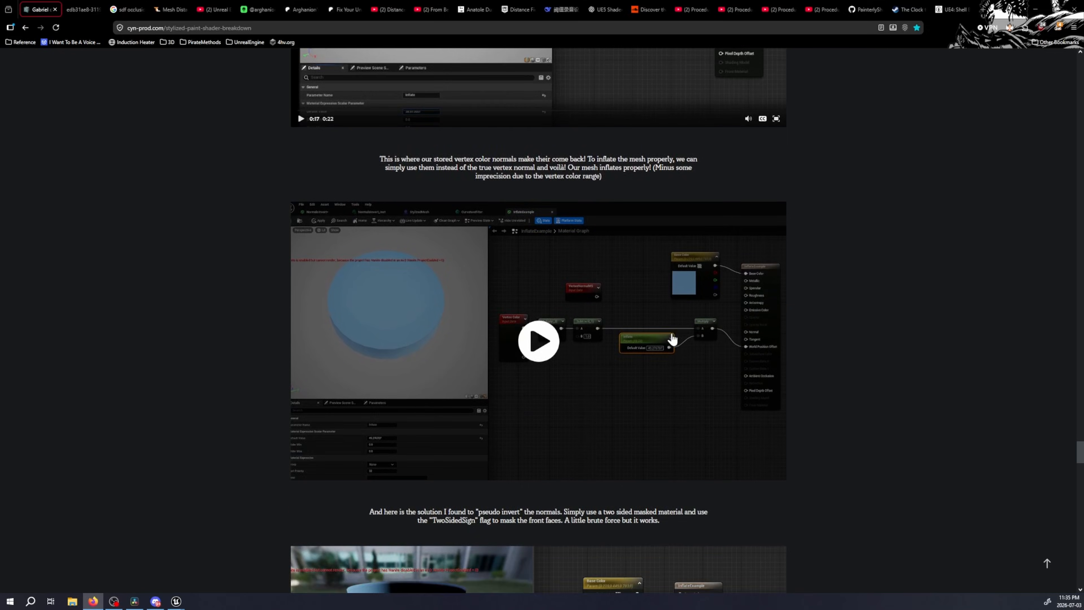
scroll(668, 332, down, 15)
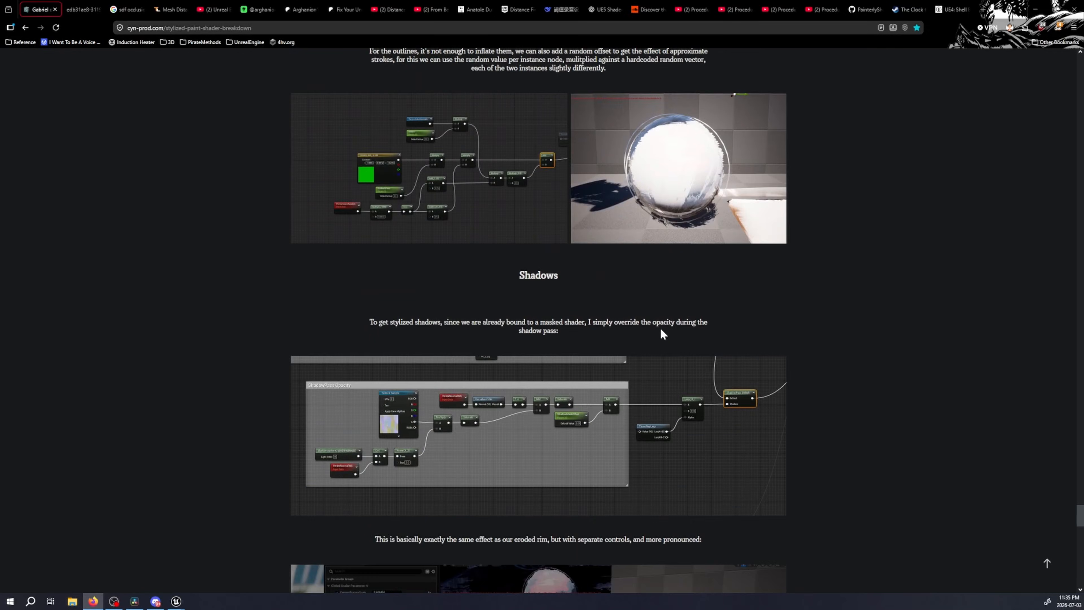
View the enlarged random outline offset node graph and the outlined sphere render in the article
click(537, 182)
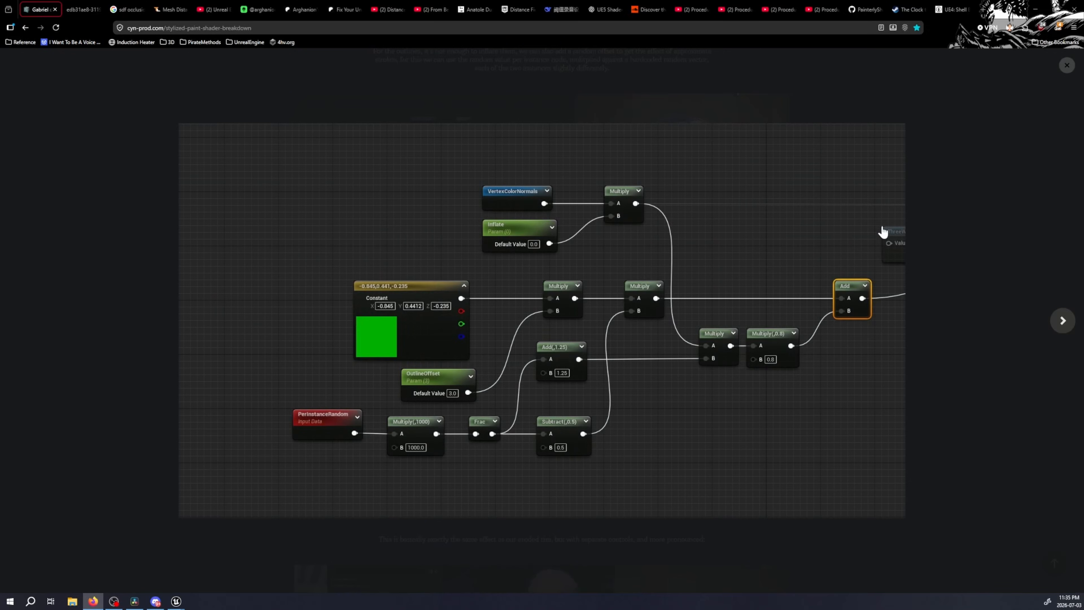
click(1080, 68)
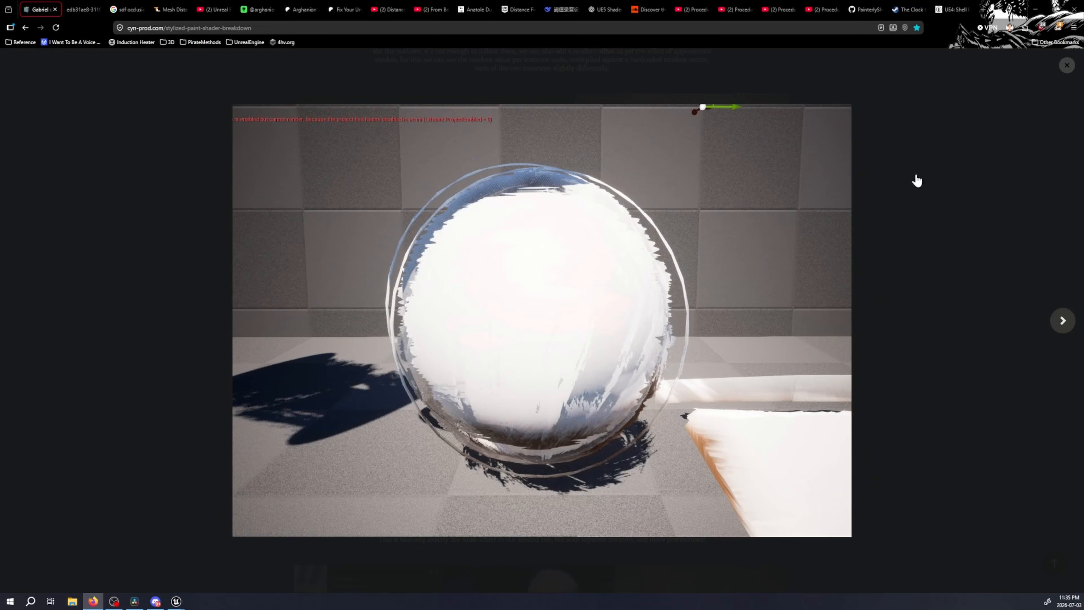
click(1071, 65)
Enlarge the ShadowPass Opacity graph in the article's Shadows section again and recheck it after a glance at other tabs
scroll(686, 294, down, 5)
click(686, 293)
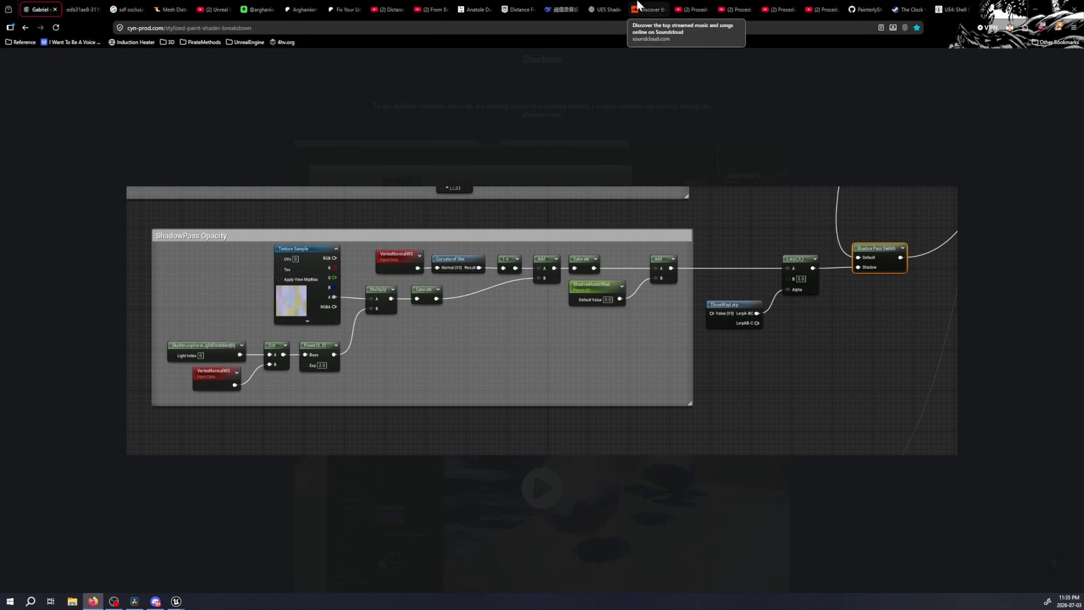
click(518, 10)
click(173, 9)
click(47, 5)
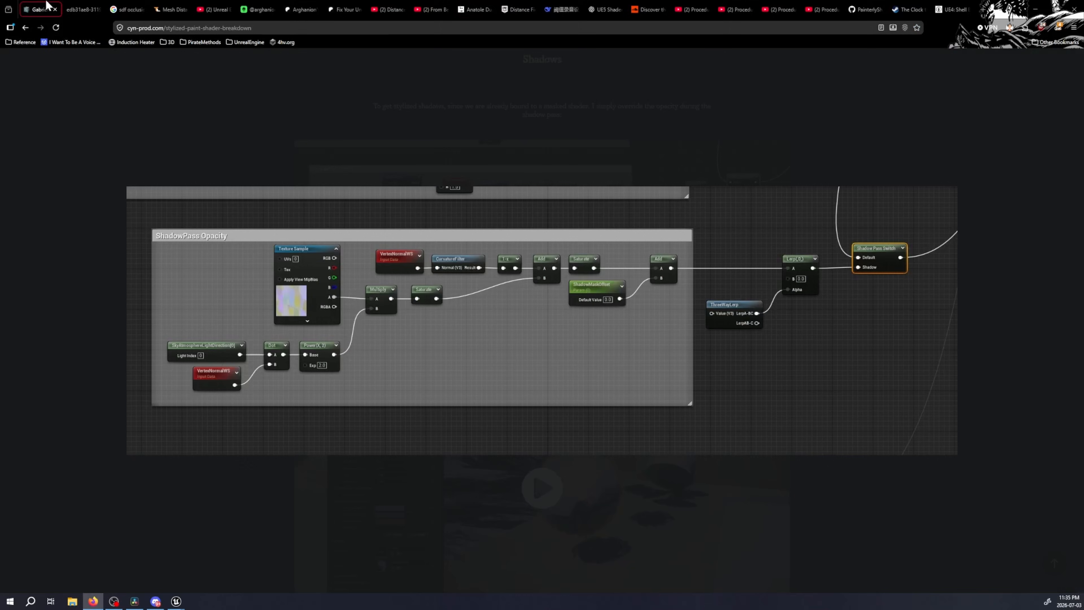
Open the "Custom Material Function help" thread on the Unreal Engine forums in a new browser tab
click(983, 9)
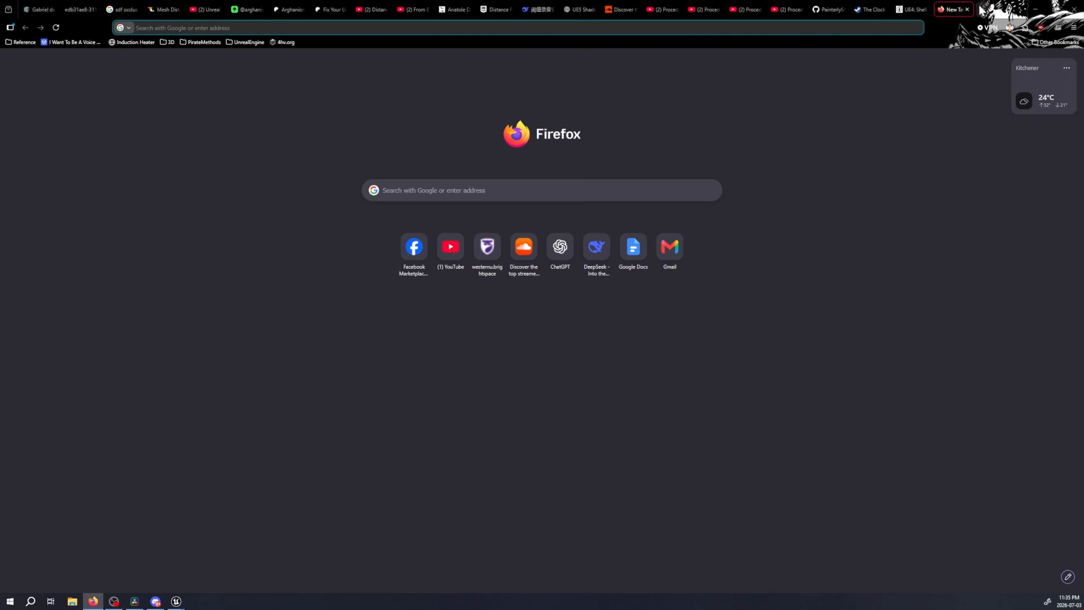
text(furms)
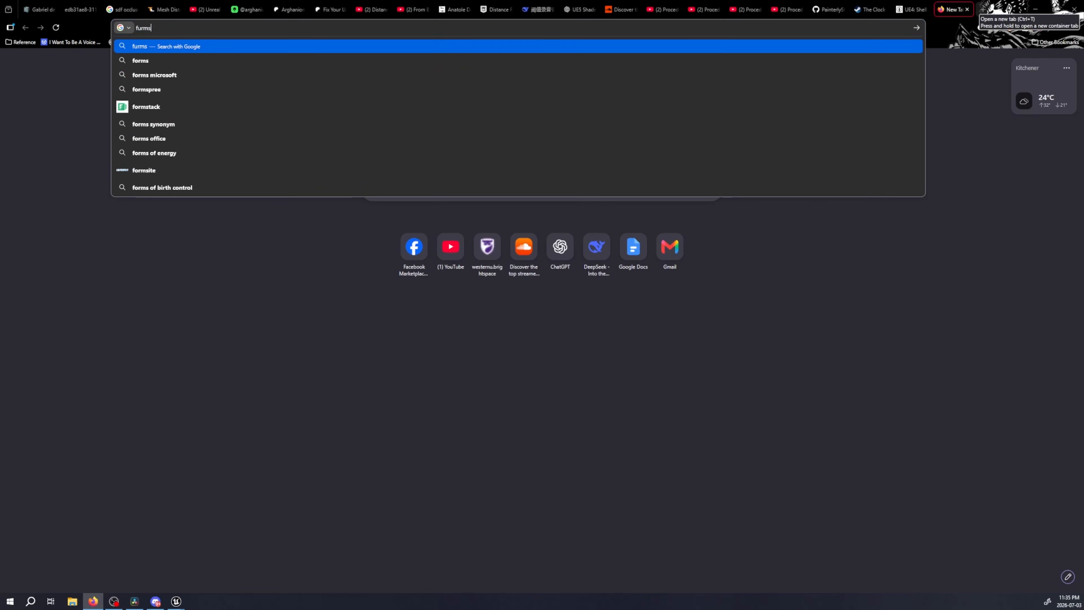
key(ctrl+BackSpace)
text(forums)
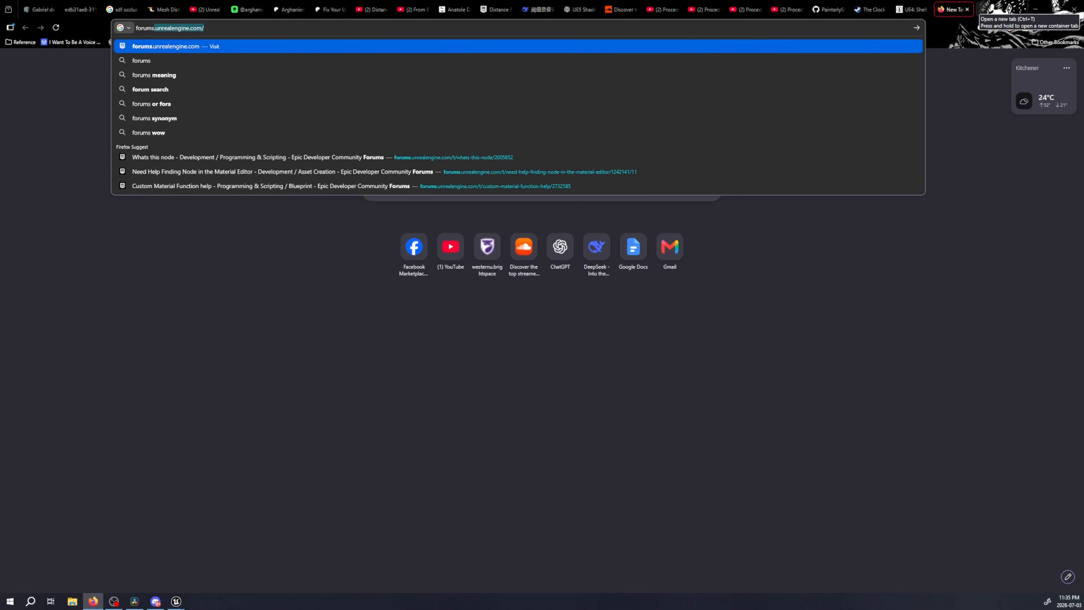
key(Up)
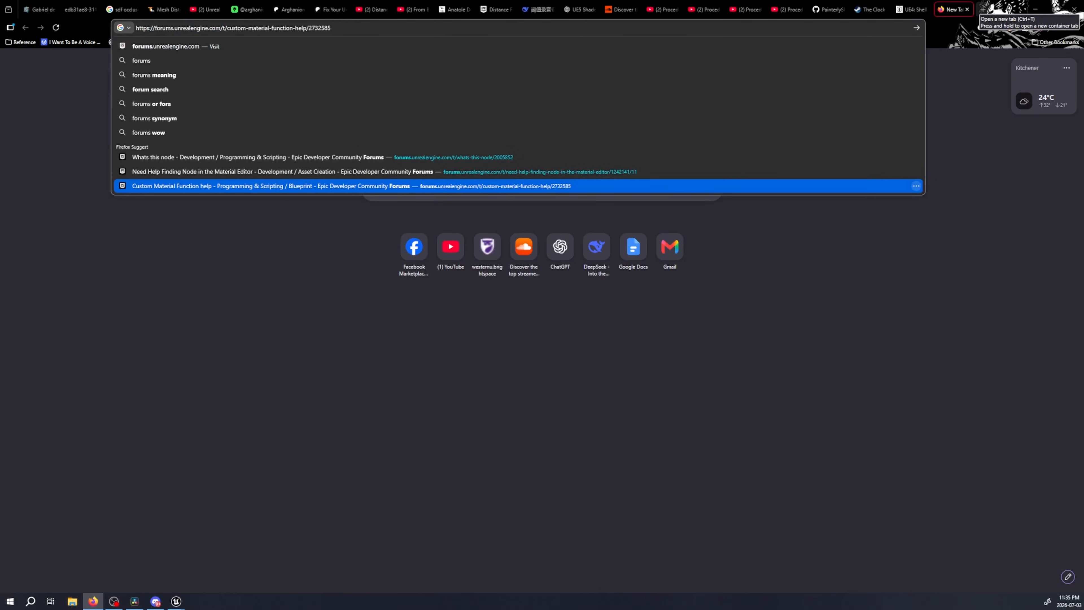
key(Return)
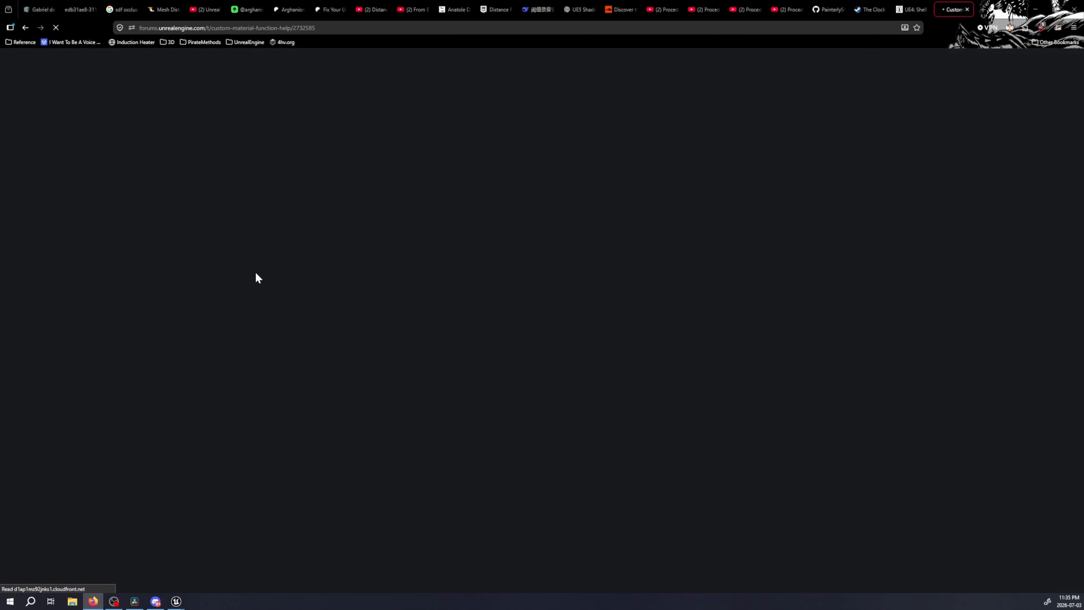
Read the thread's question about the "Threewaylerp" function and the reply below it, highlighting the relevant passages
scroll(308, 277, down, 3)
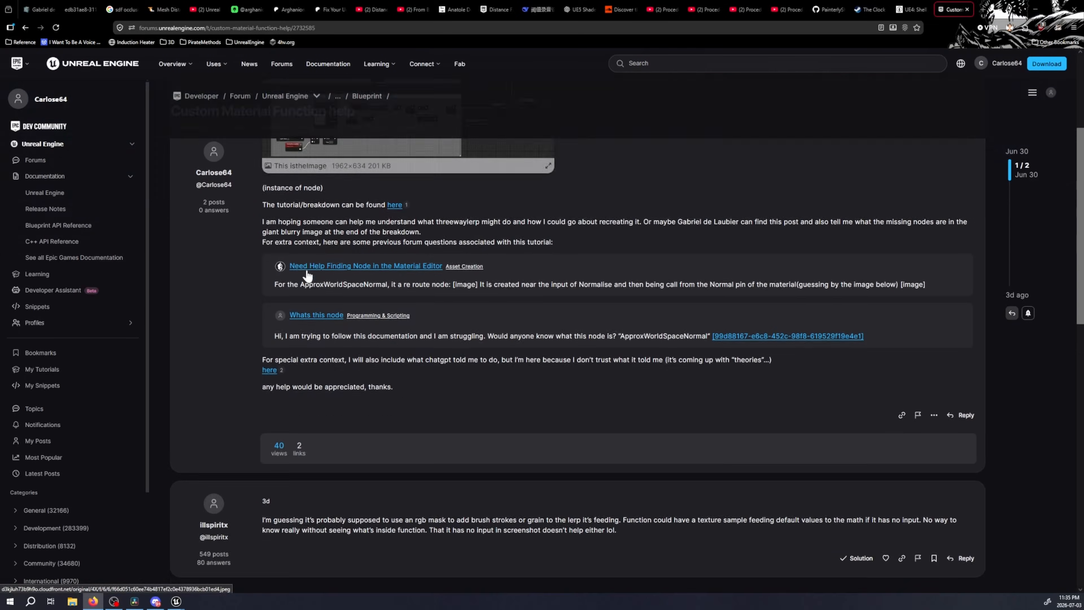
scroll(309, 277, up, 3)
drag(342, 219, 521, 243)
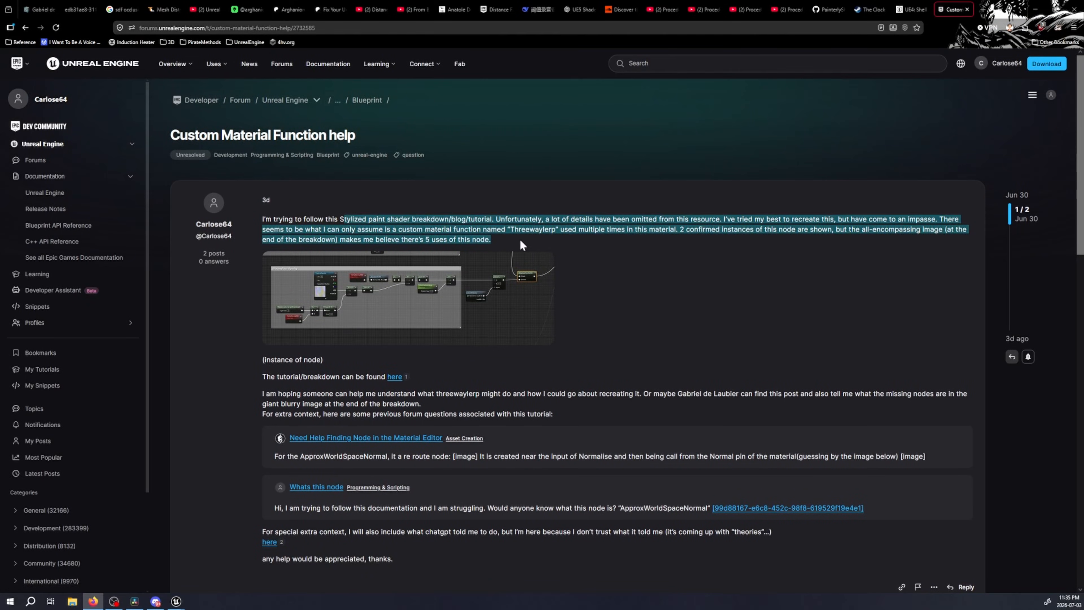
click(606, 246)
scroll(634, 261, down, 4)
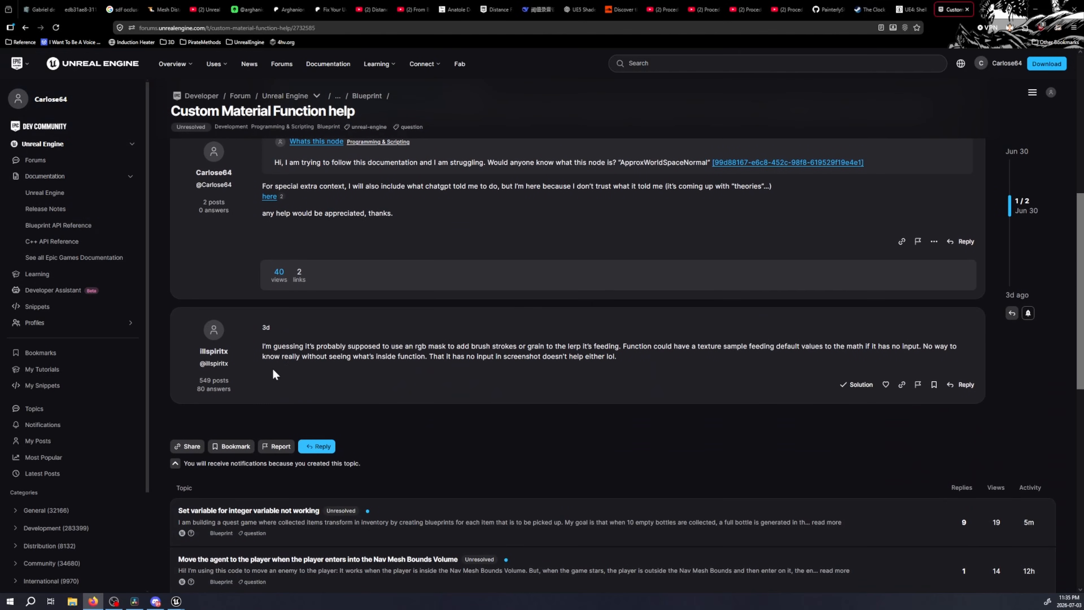
drag(206, 389, 262, 359)
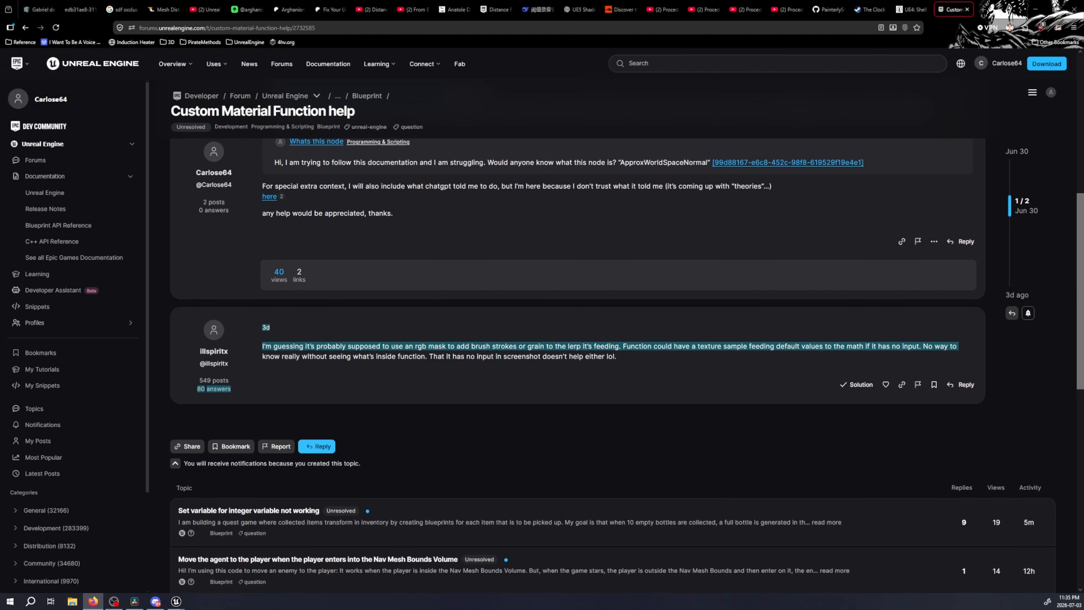
click(345, 356)
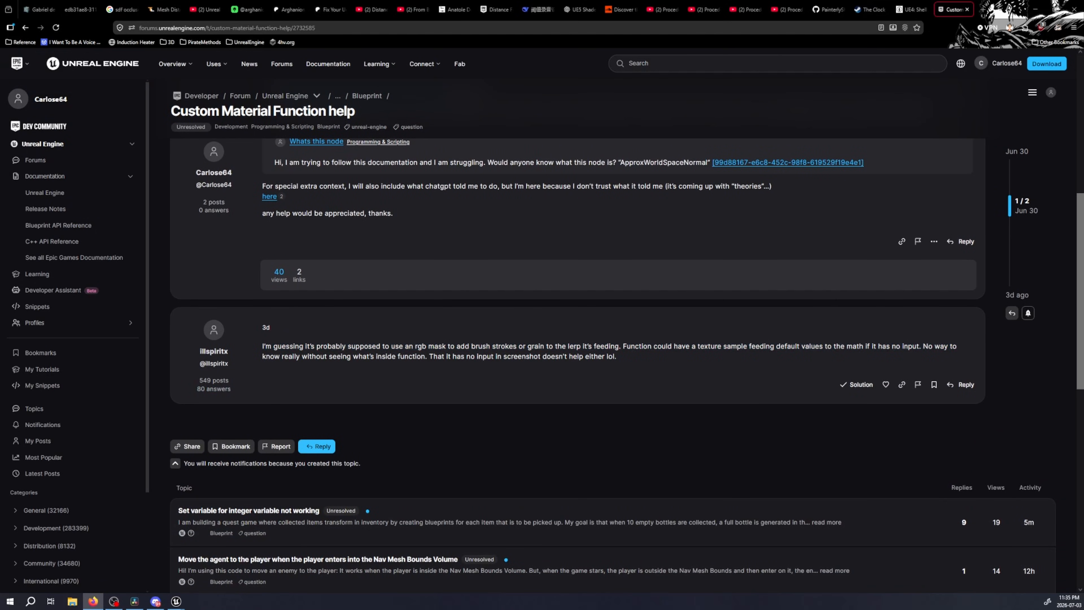
drag(389, 346, 716, 361)
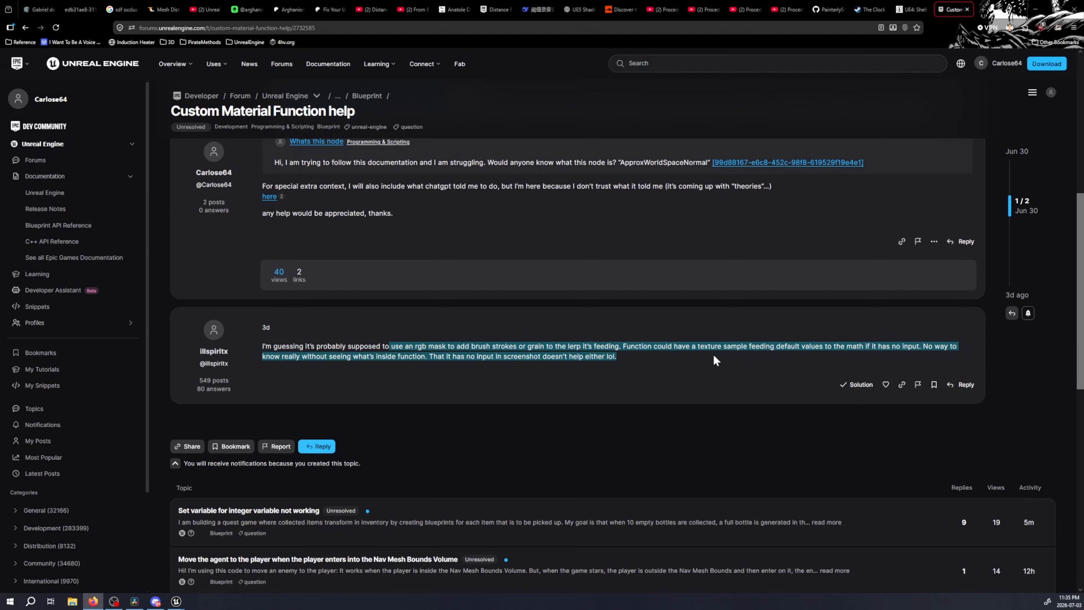
click(330, 369)
drag(328, 347, 427, 357)
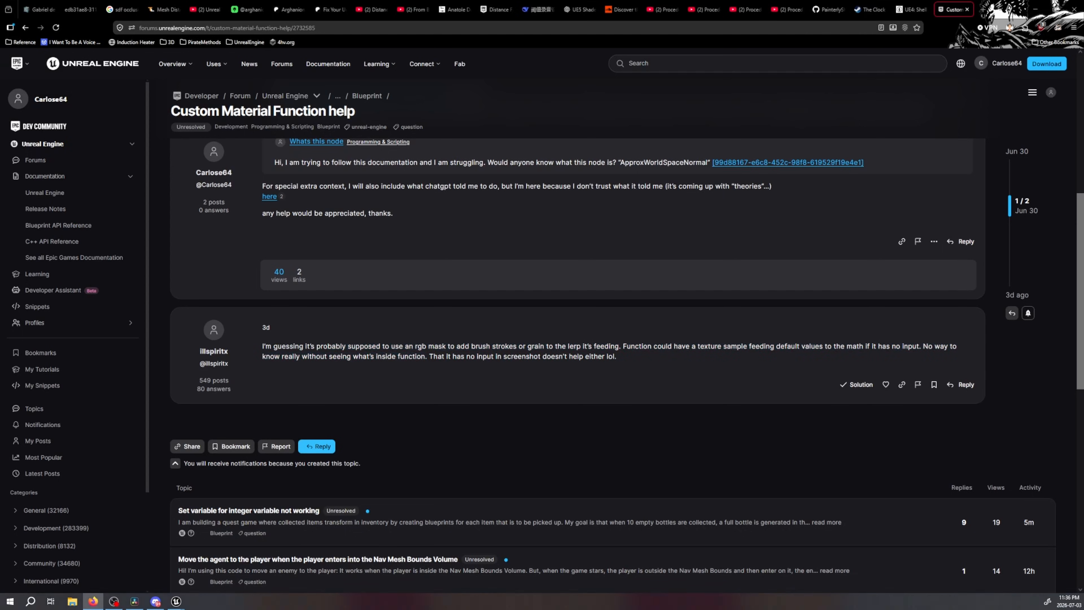
Glance at the article's ShadowPass Opacity graph, switch to Unreal Editor and open the ThreeWayLerp material function from the project content
click(45, 5)
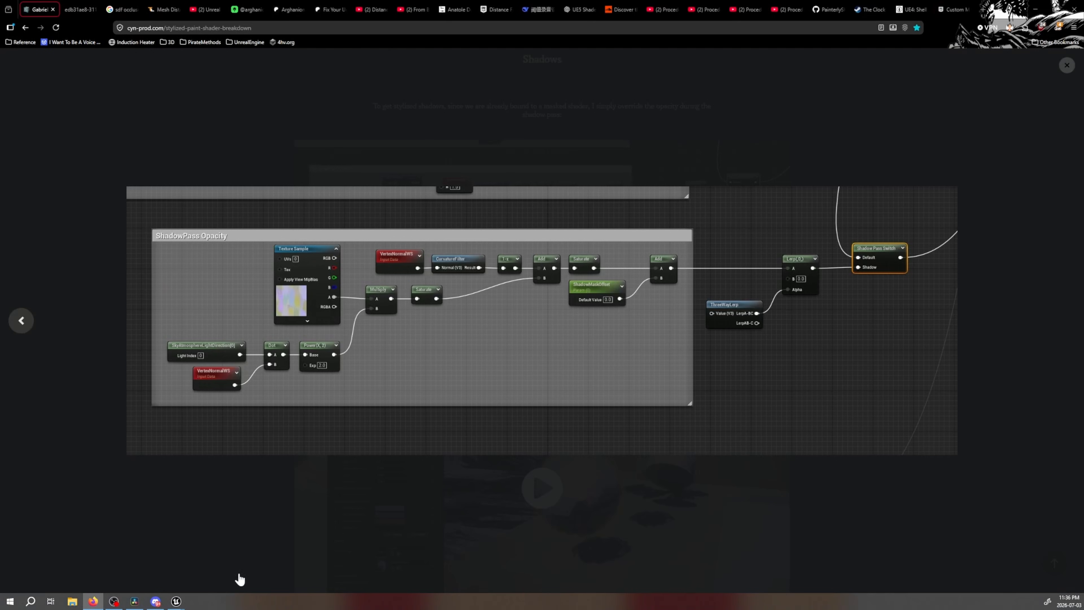
click(176, 602)
click(224, 578)
key(ctrl+space)
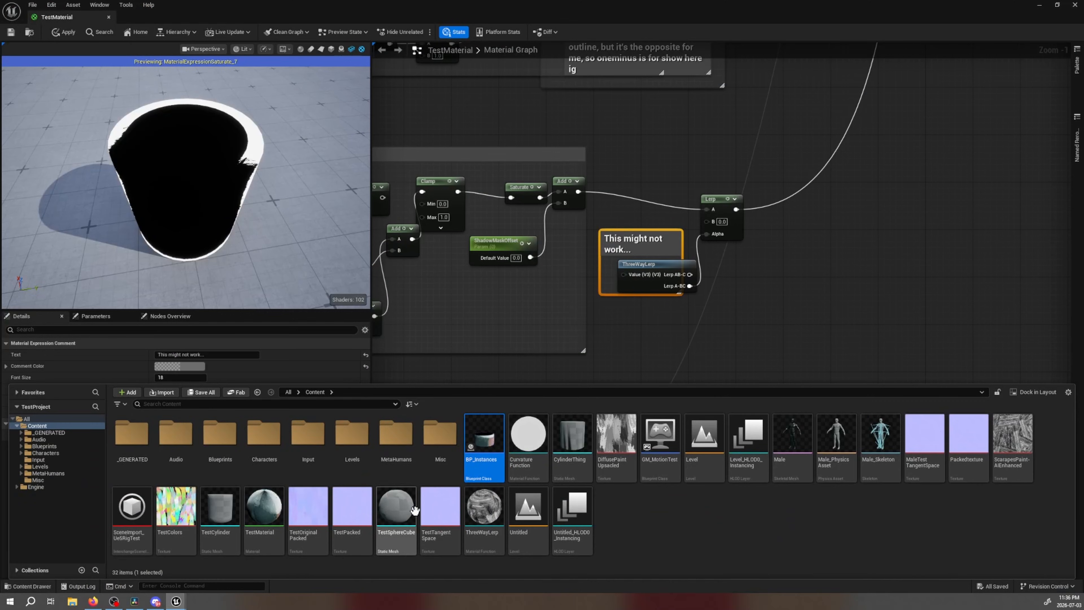
click(490, 505)
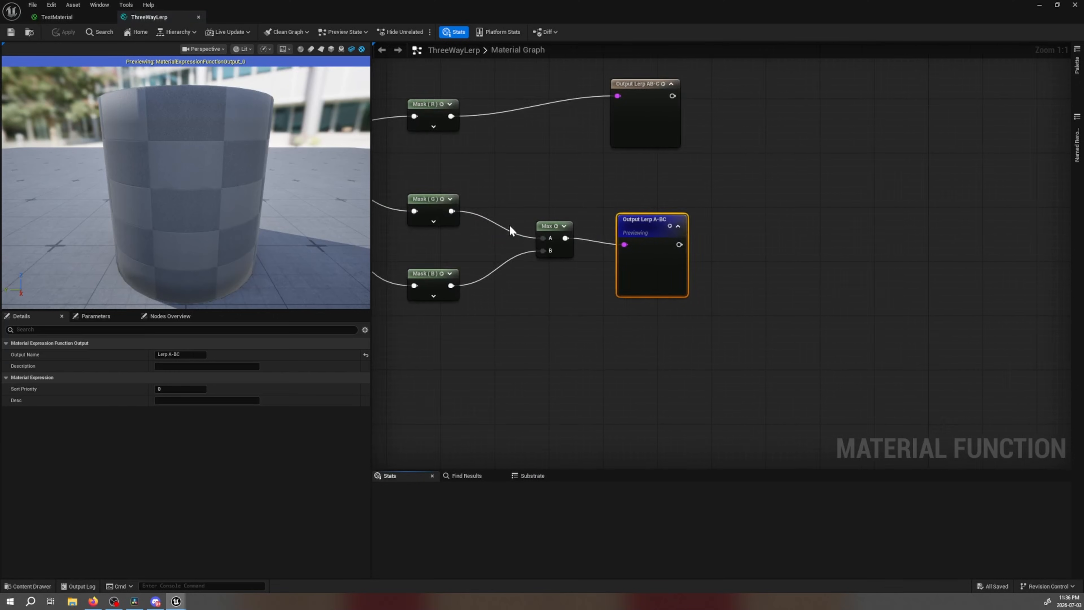
Inspect the settings of the Texture Sample and the Vector3 Input Value node at the start of the ThreeWayLerp graph
right_drag(421, 217, 764, 297)
right_drag(620, 313, 726, 327)
click(516, 302)
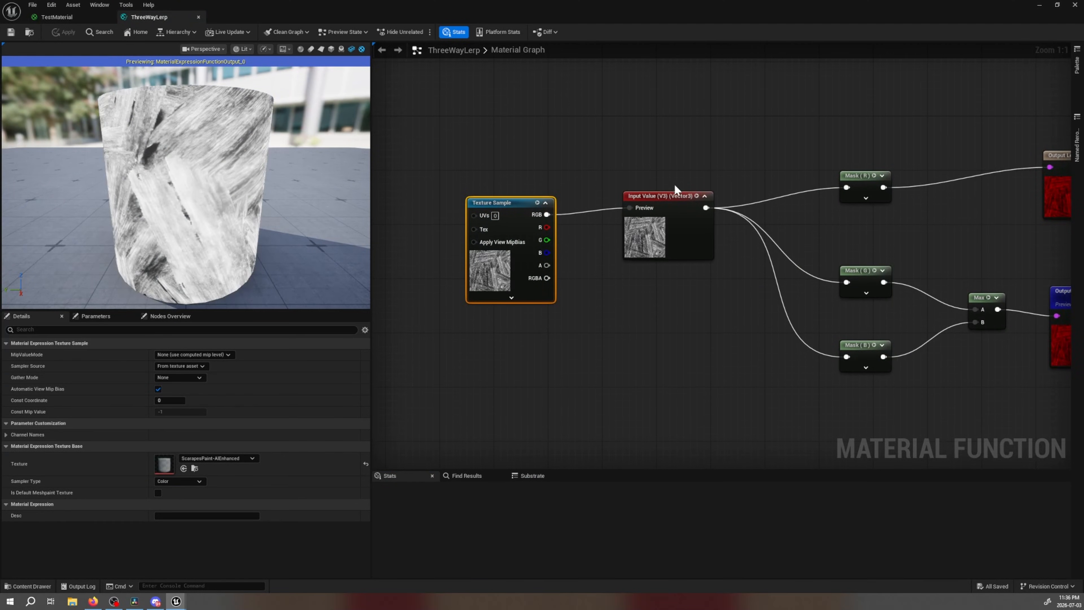
click(685, 251)
right_drag(648, 319, 608, 356)
drag(616, 195, 624, 260)
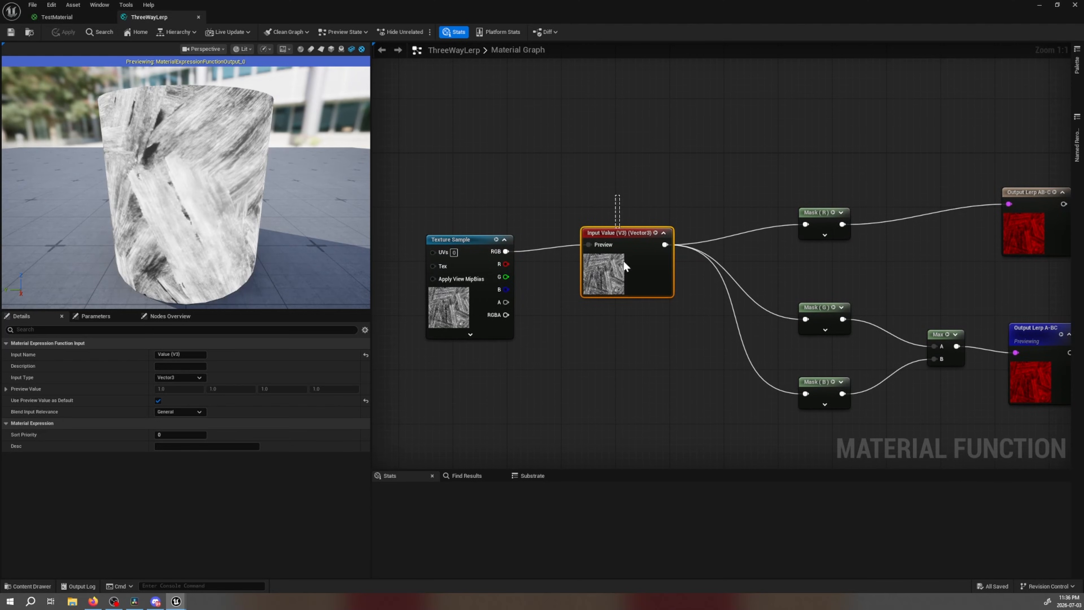
drag(629, 304, 629, 304)
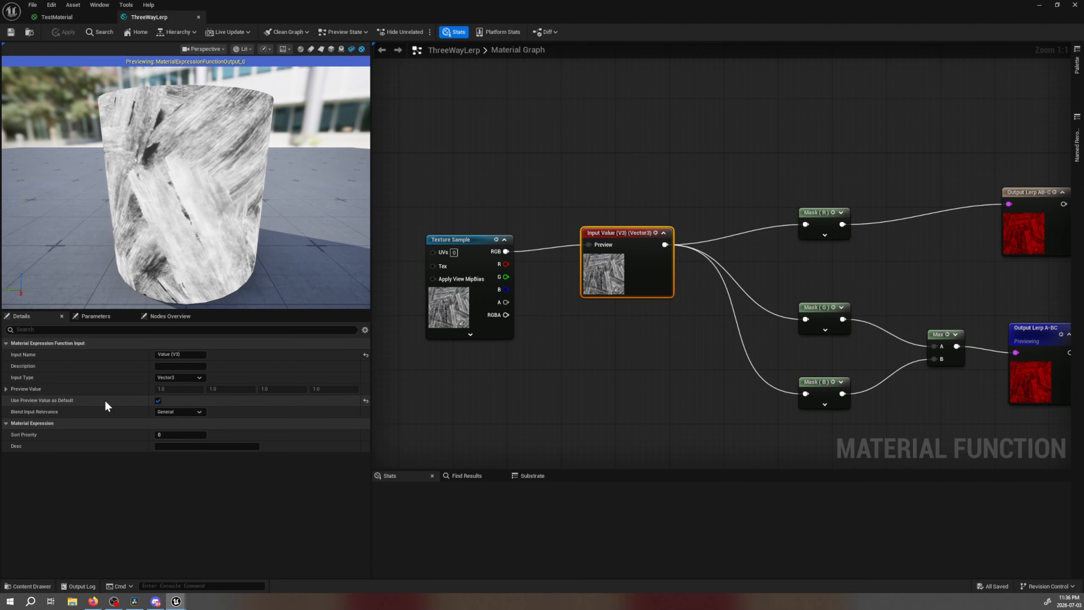
Widen the graph area and examine the function's channel masks and outputs, briefly expanding the Mask (R) node's channel options
drag(370, 325, 282, 325)
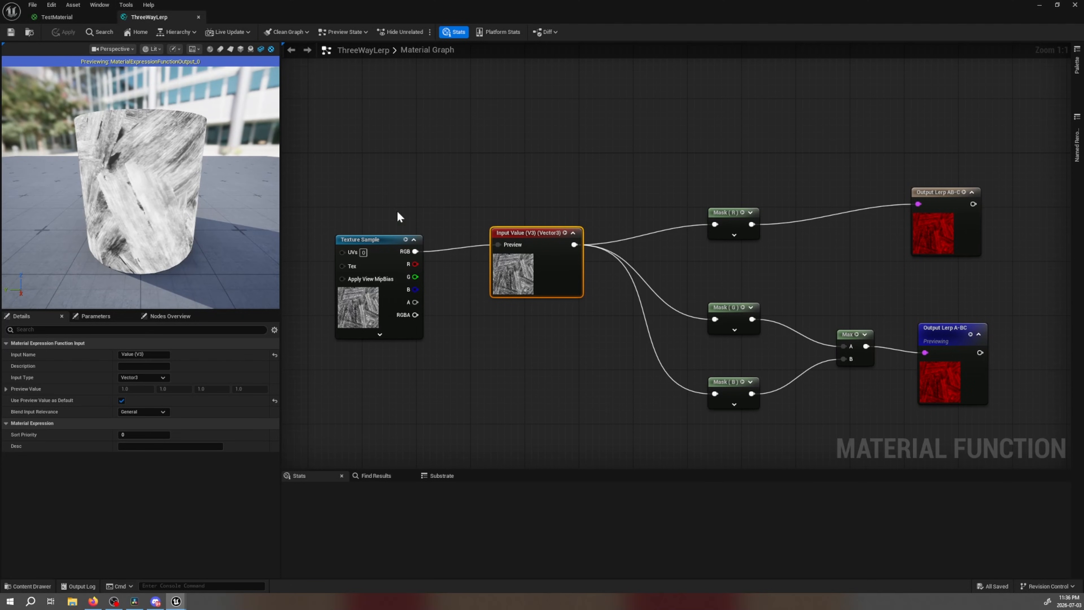
drag(358, 167, 378, 244)
right_drag(578, 344, 440, 315)
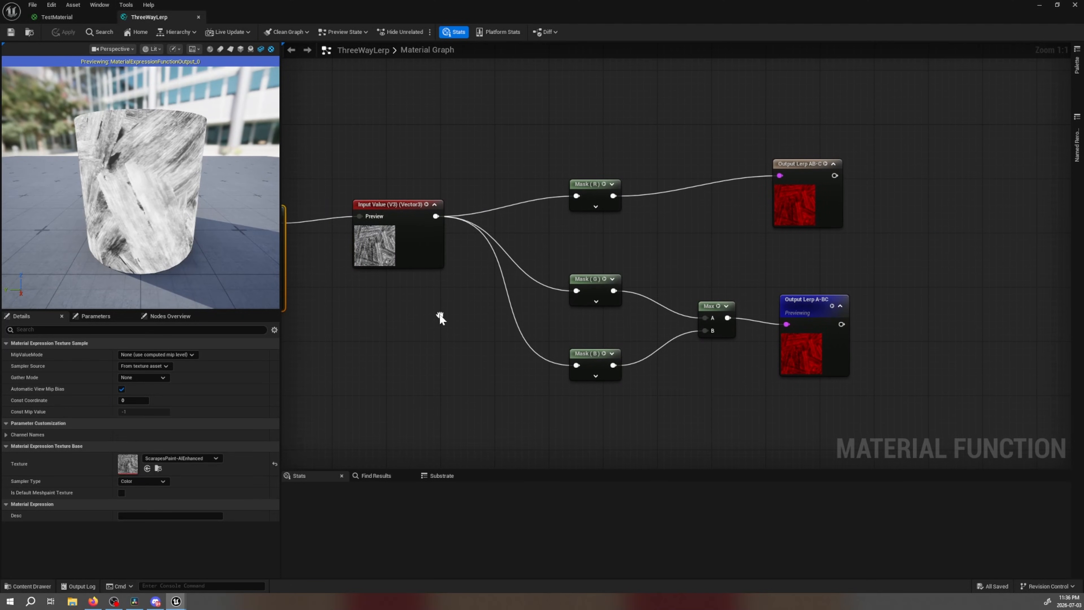
click(595, 207)
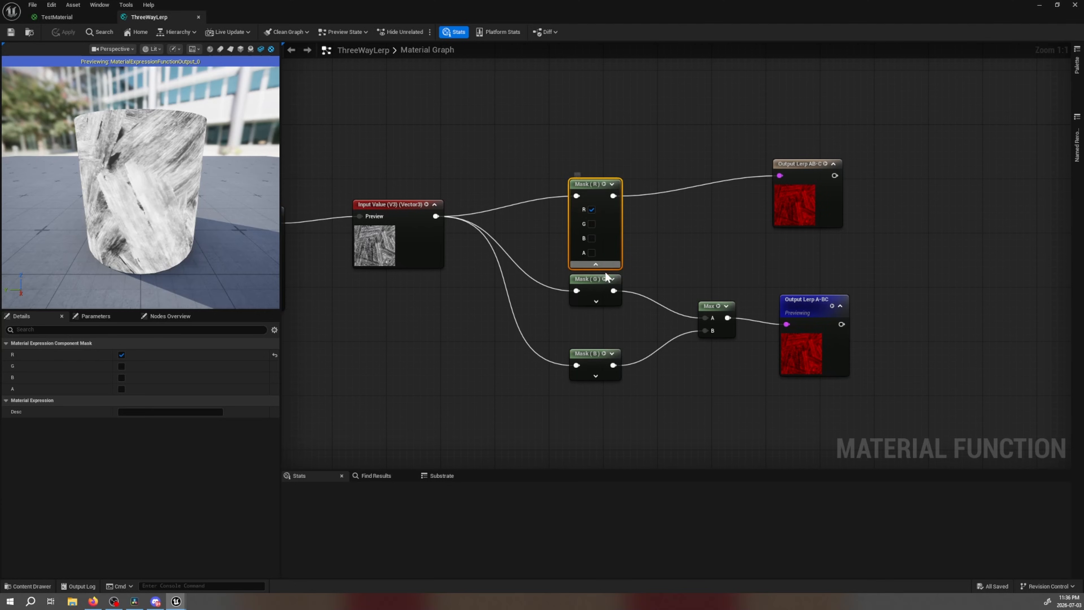
click(598, 264)
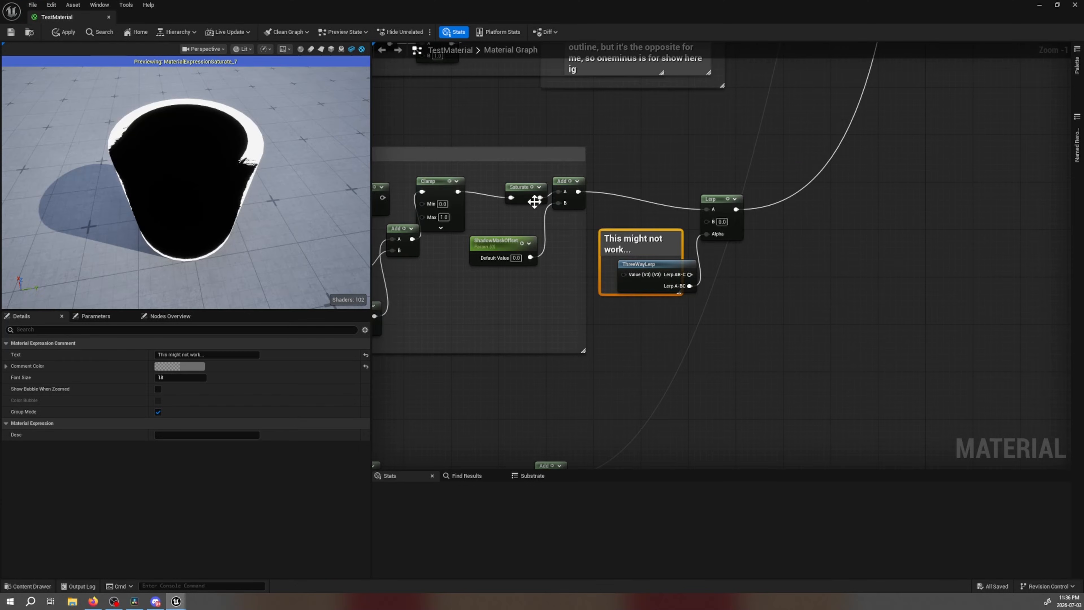
Examine the ThreeWayLerp node in the TestMaterial graph and its outputs beside the Lerp node up close
right_drag(654, 323, 621, 328)
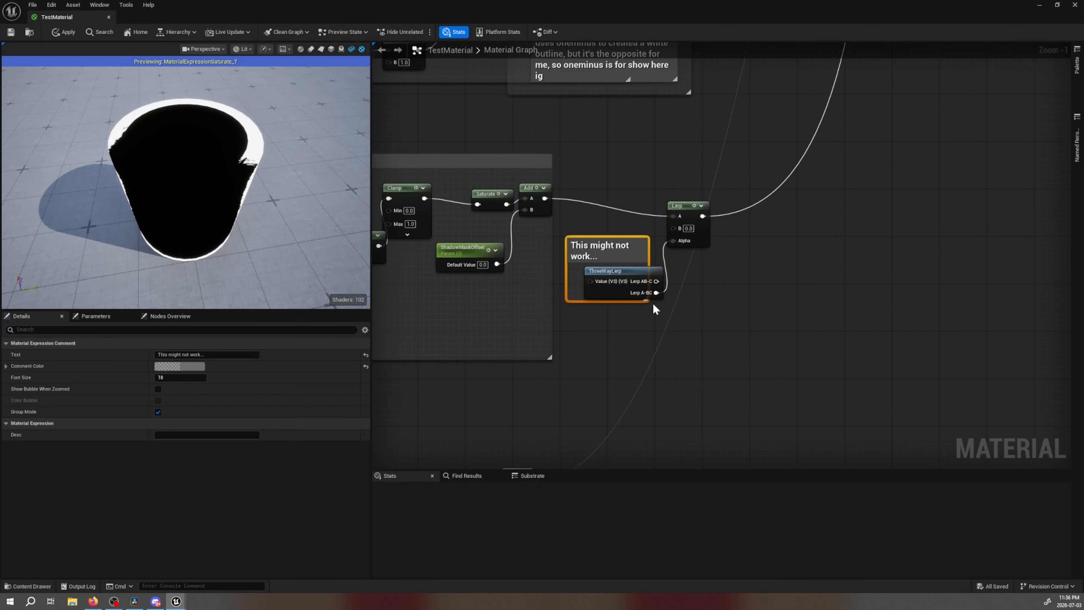
scroll(656, 309, up, 6)
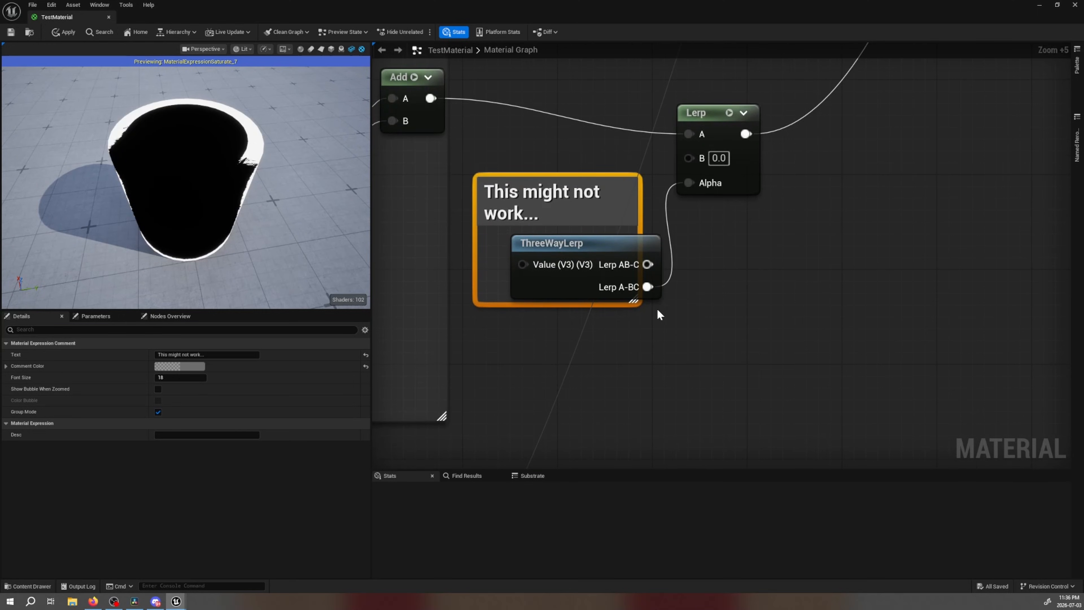
scroll(656, 312, up, 2)
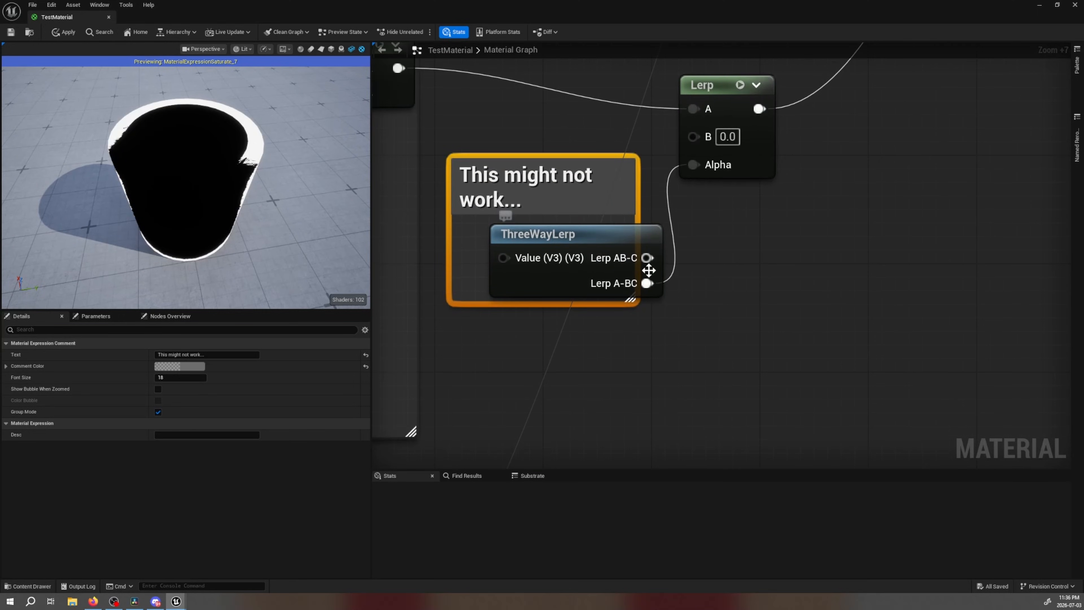
scroll(705, 299, down, 9)
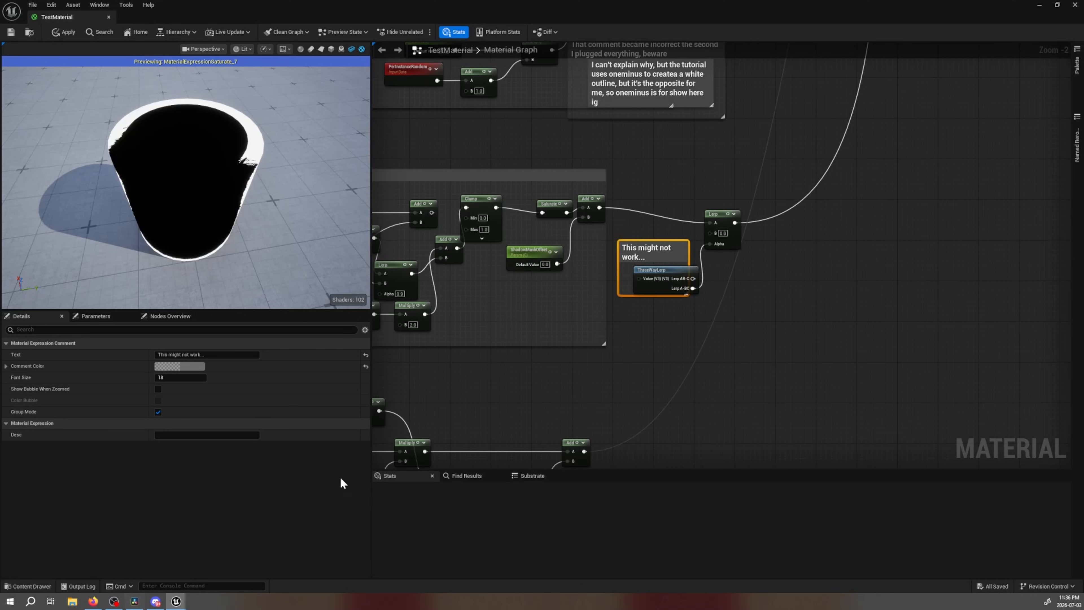
Follow the graph to the TestMaterial output node and examine its inputs and the AproxWorldSpaceNormal node
right_drag(530, 420, 840, 209)
drag(967, 178, 396, 394)
right_drag(925, 235, 591, 468)
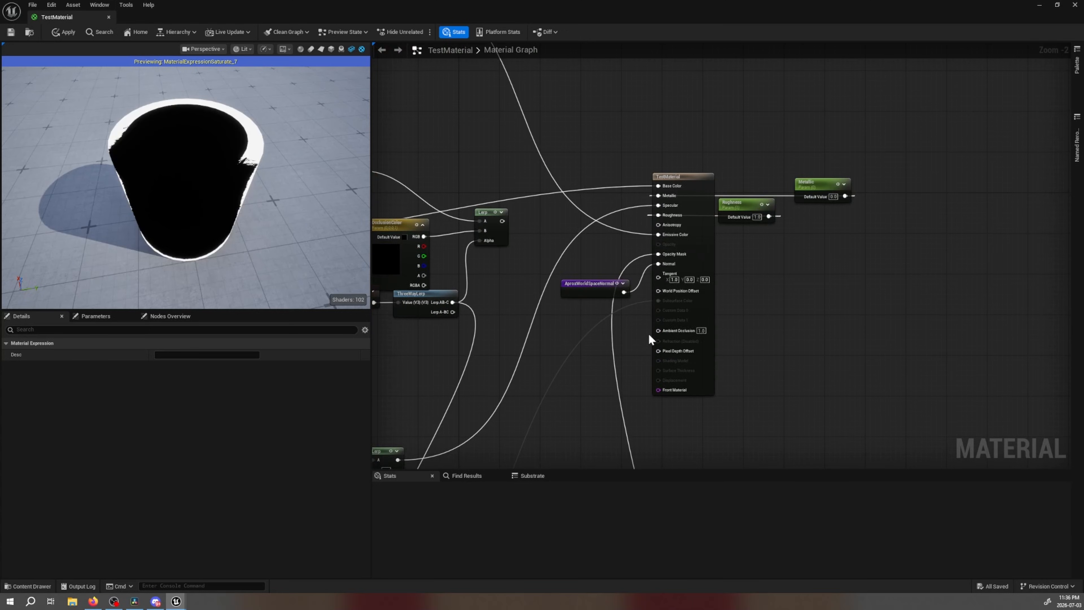
scroll(668, 331, up, 3)
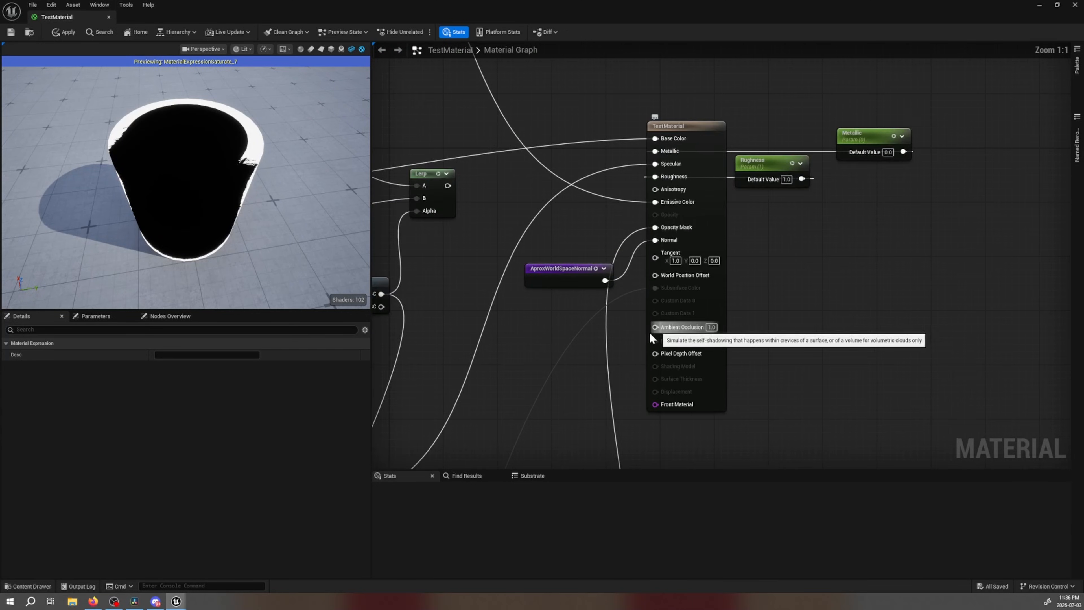
Switch to the browser and study the full reference node graph image around the output node, SDF Occlusion mix and Outline diffuse mix groups
click(94, 601)
click(104, 5)
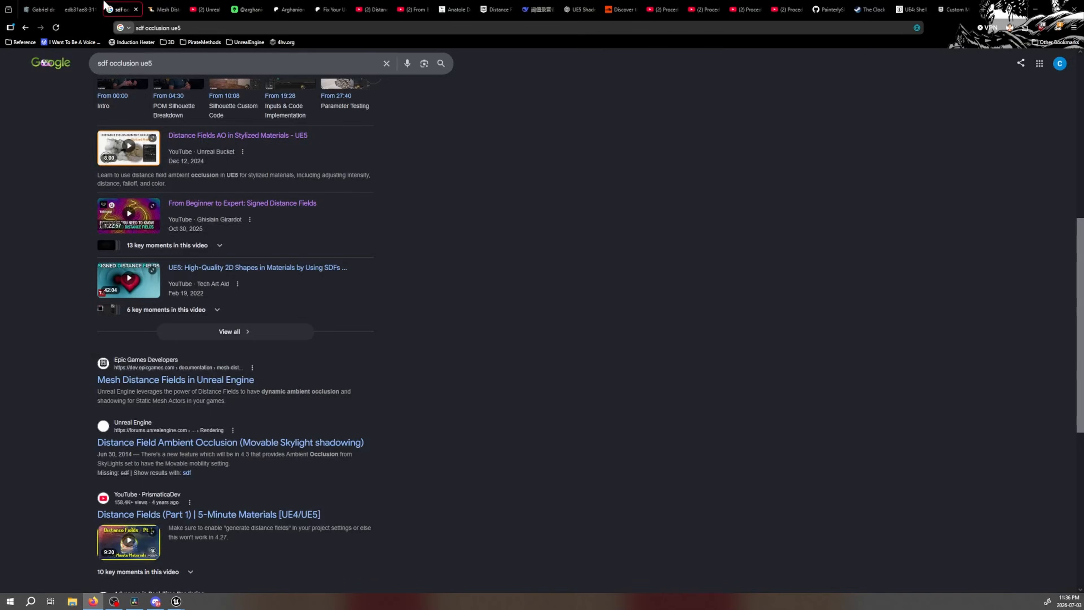
click(80, 9)
scroll(815, 356, up, 5)
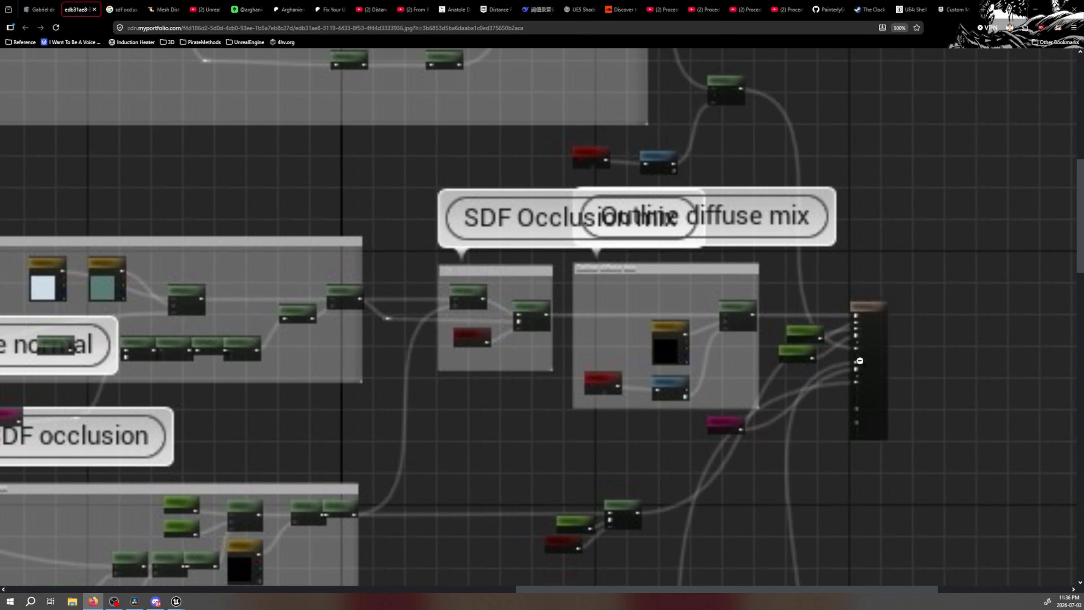
scroll(800, 358, down, 14)
scroll(692, 380, up, 12)
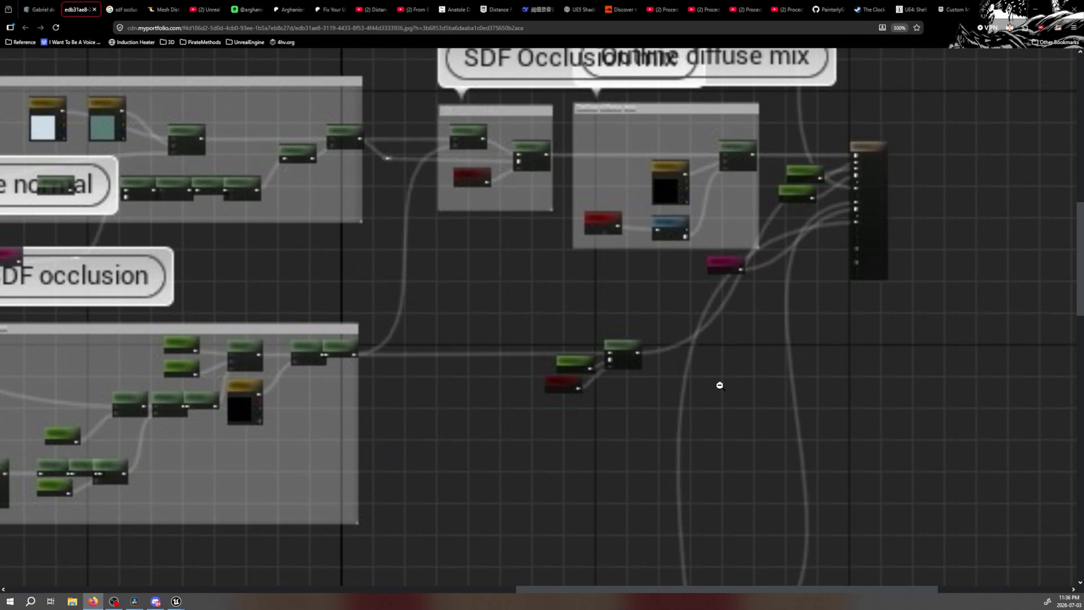
scroll(717, 380, down, 10)
scroll(709, 373, up, 13)
scroll(717, 416, down, 5)
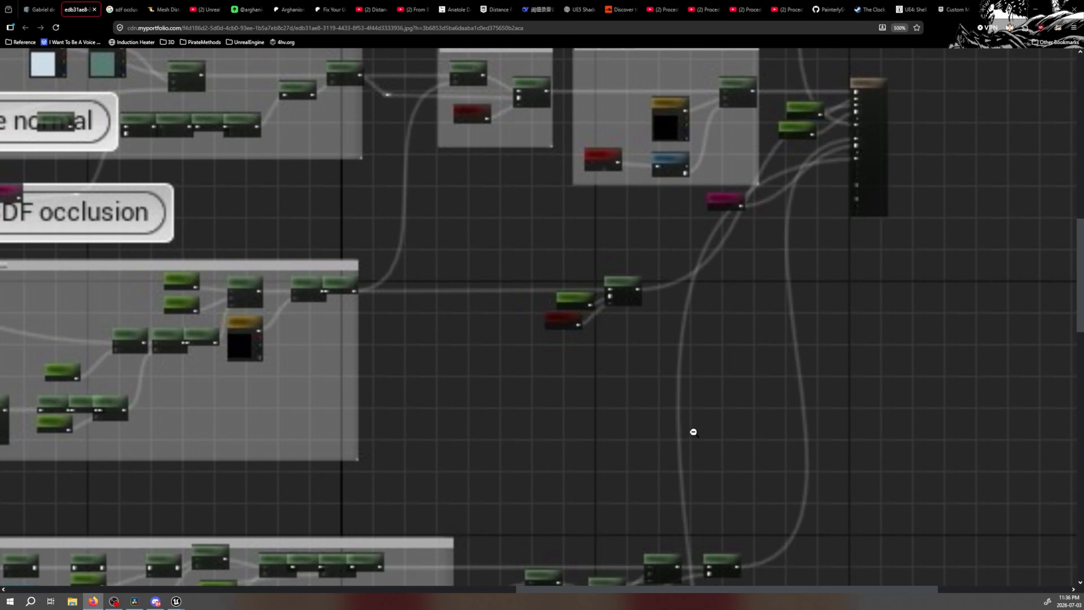
Switch to Unreal Editor and examine the TestMaterial output node's inputs and the wires leading down from it
click(185, 602)
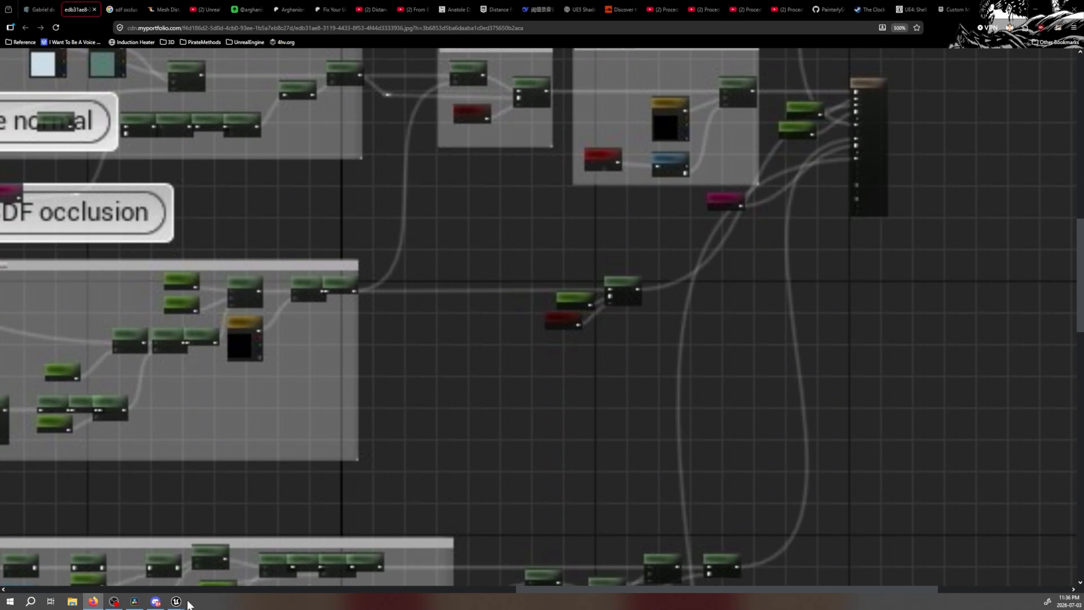
click(196, 571)
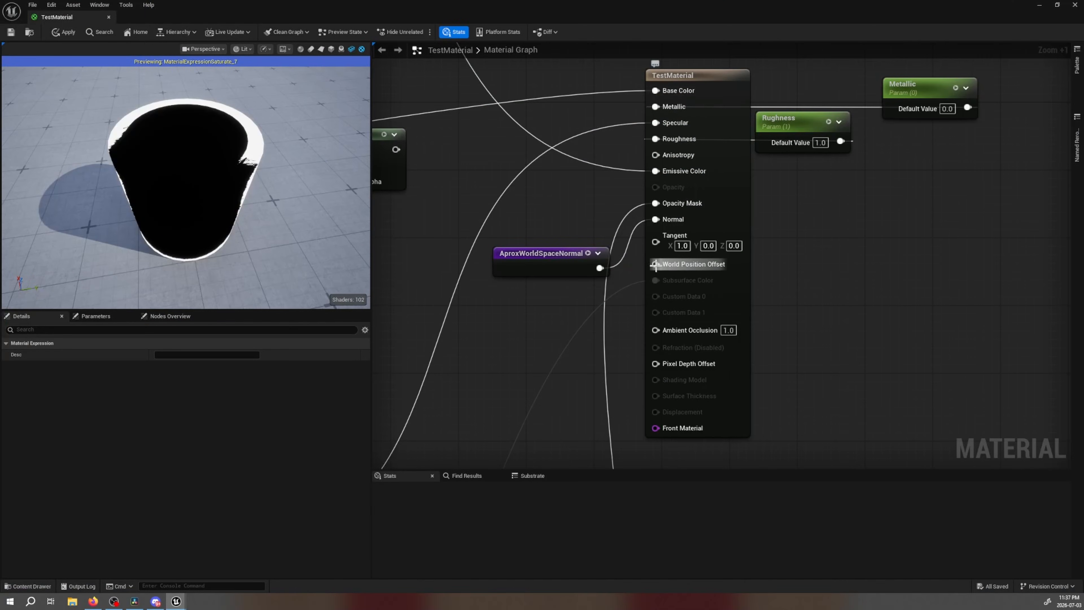
scroll(648, 308, down, 3)
right_drag(626, 335, 619, 75)
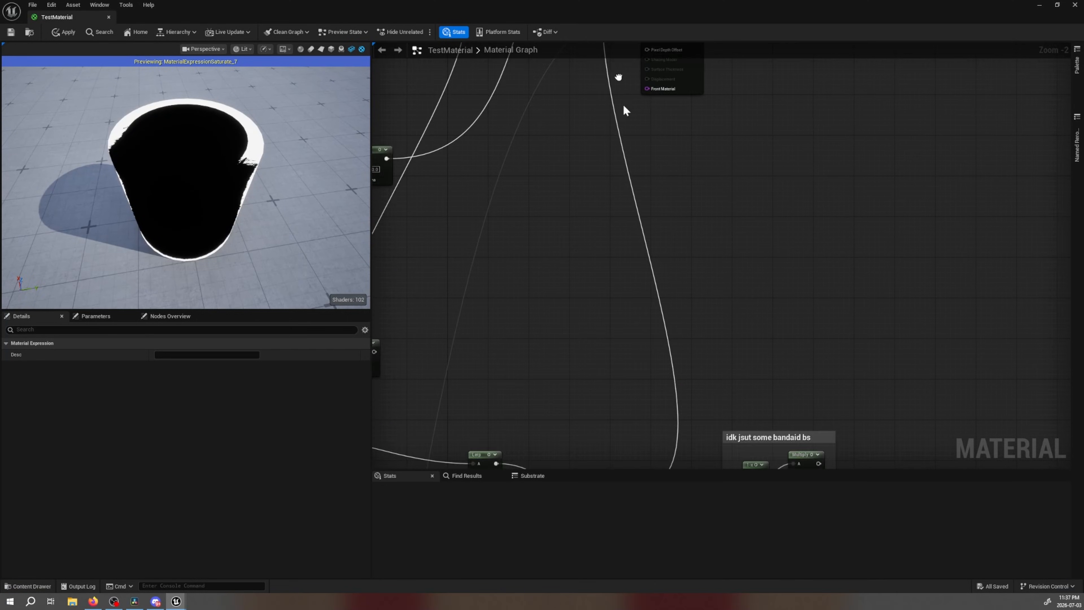
mouse_move(665, 452)
right_down()
mouse_move(668, 139)
mouse_move(685, 356)
mouse_move(675, 446)
right_up()
right_drag(667, 128, 659, 351)
right_drag(644, 222, 653, 231)
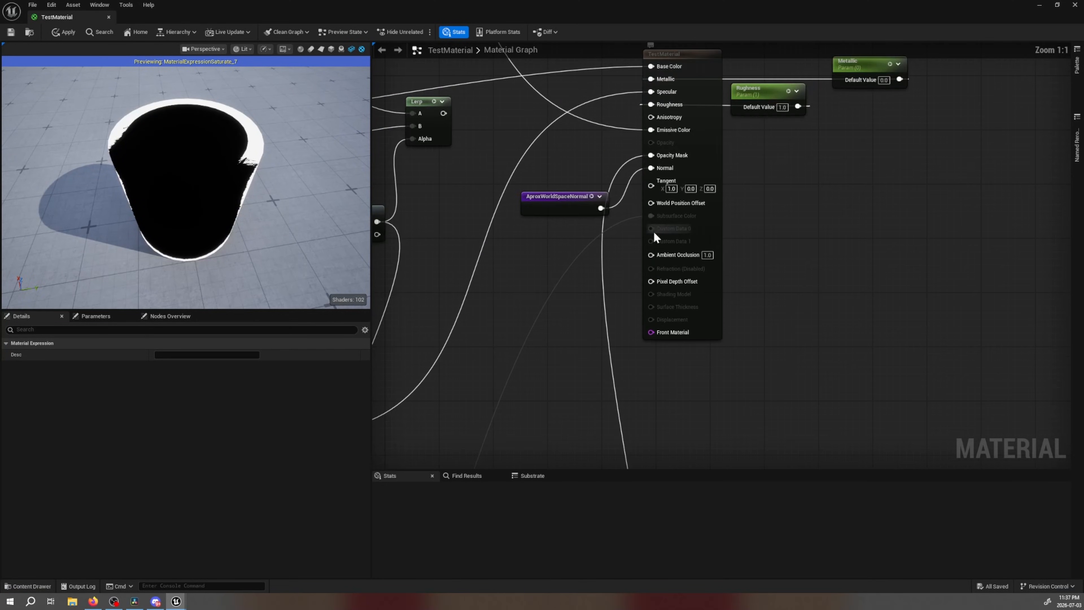
Follow the graph down to the random outline offset nodes around the green constant and examine the PerInstanceRandom and Multiply chain
scroll(664, 326, down, 2)
scroll(664, 323, down, 1)
right_drag(665, 326, 711, 102)
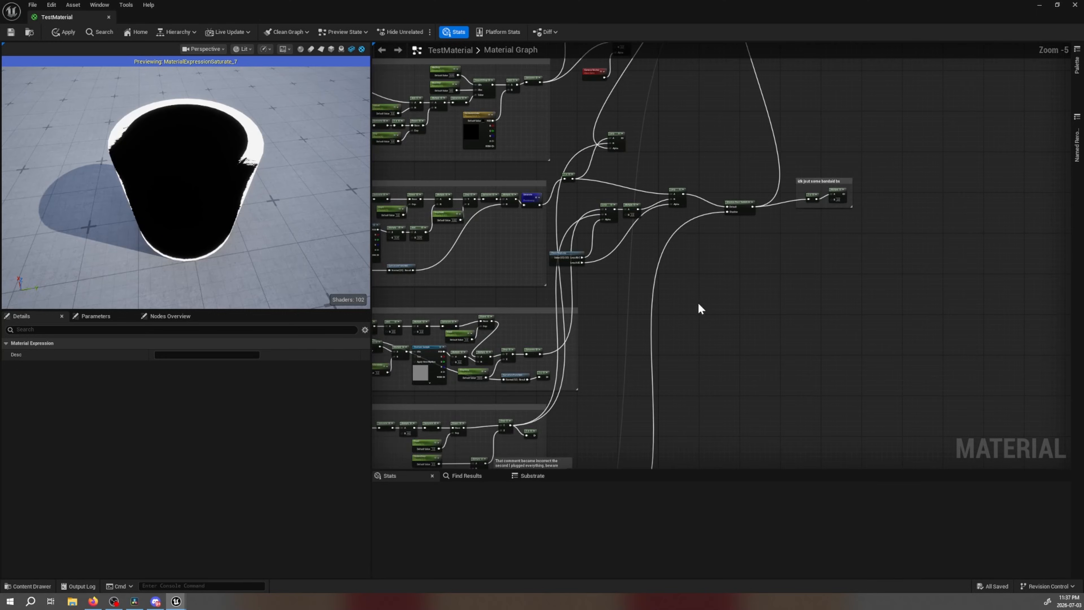
right_drag(699, 308, 702, 73)
right_drag(595, 322, 697, 179)
click(698, 261)
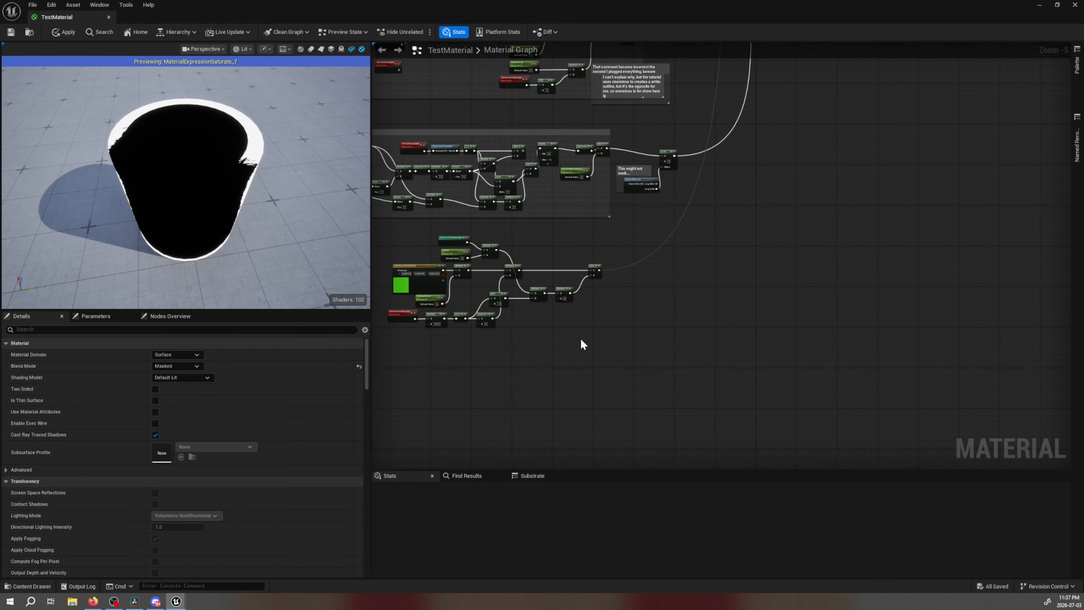
scroll(597, 338, up, 3)
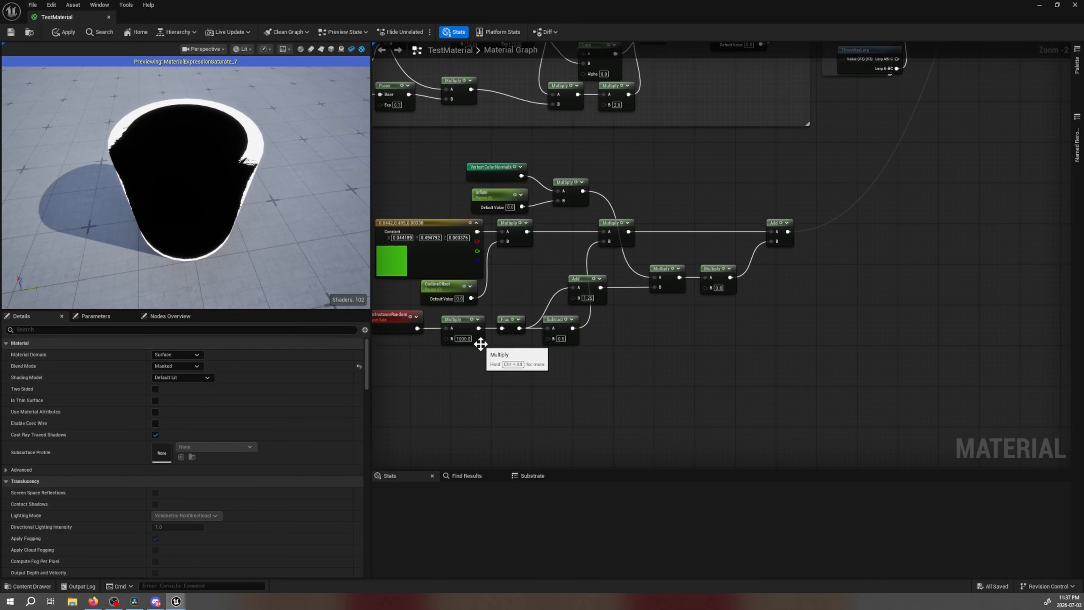
right_drag(462, 360, 584, 390)
drag(606, 397, 605, 397)
Examine the outline opacity group and its oneminus comment, together with the shadow pass group below it
right_drag(645, 296, 572, 442)
right_drag(826, 342, 736, 479)
right_drag(621, 230, 650, 335)
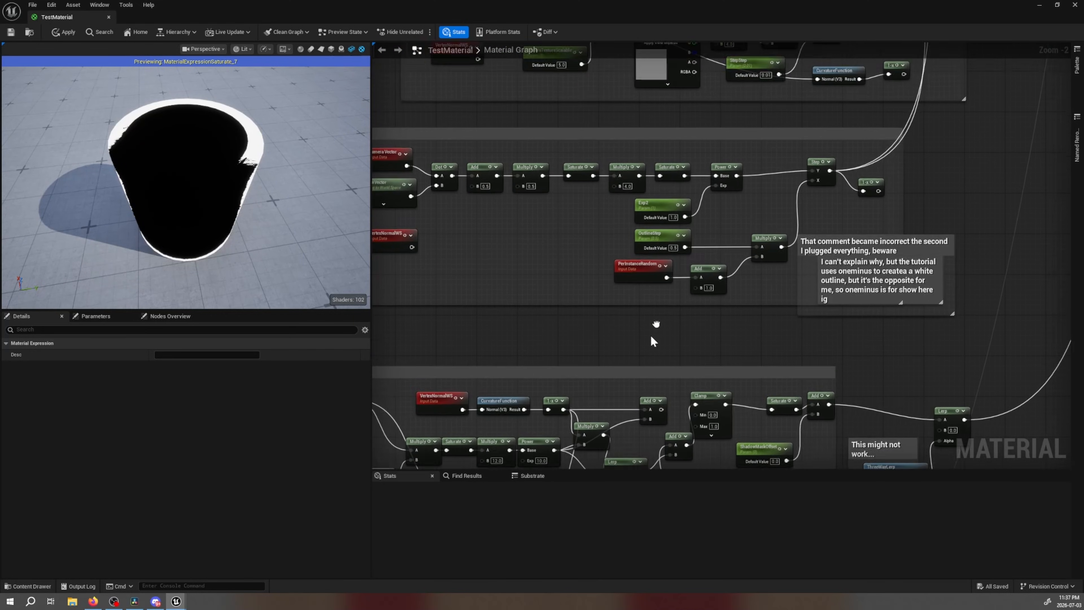
scroll(714, 352, down, 3)
right_drag(725, 351, 722, 156)
Switch to the browser, close the article's enlarged ShadowPass Opacity image and read the passage on mixing the parts with lerps
click(99, 603)
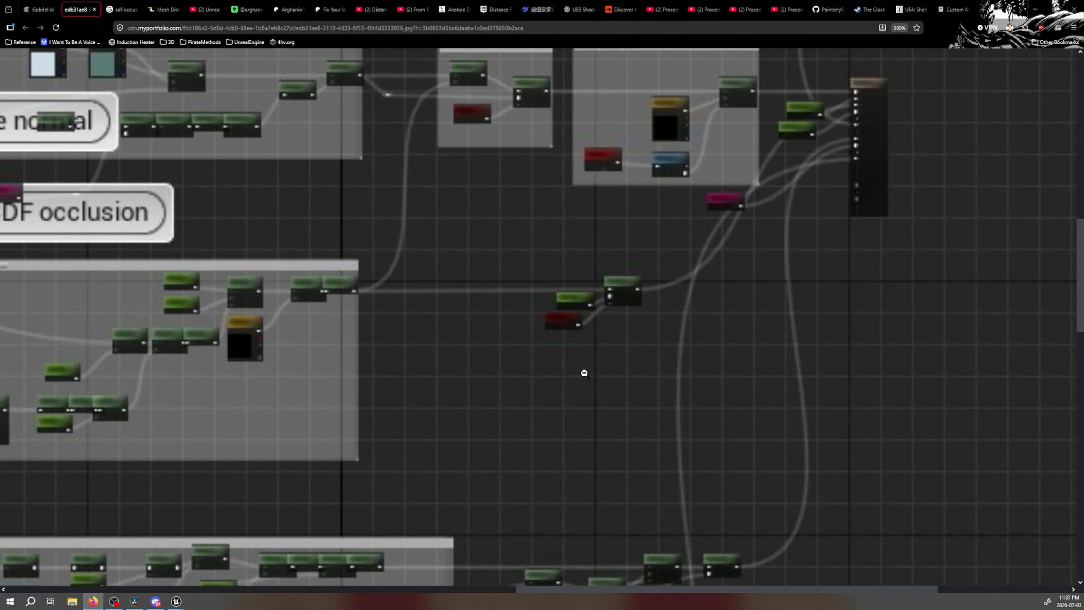
scroll(584, 374, down, 4)
scroll(601, 366, up, 4)
click(37, 7)
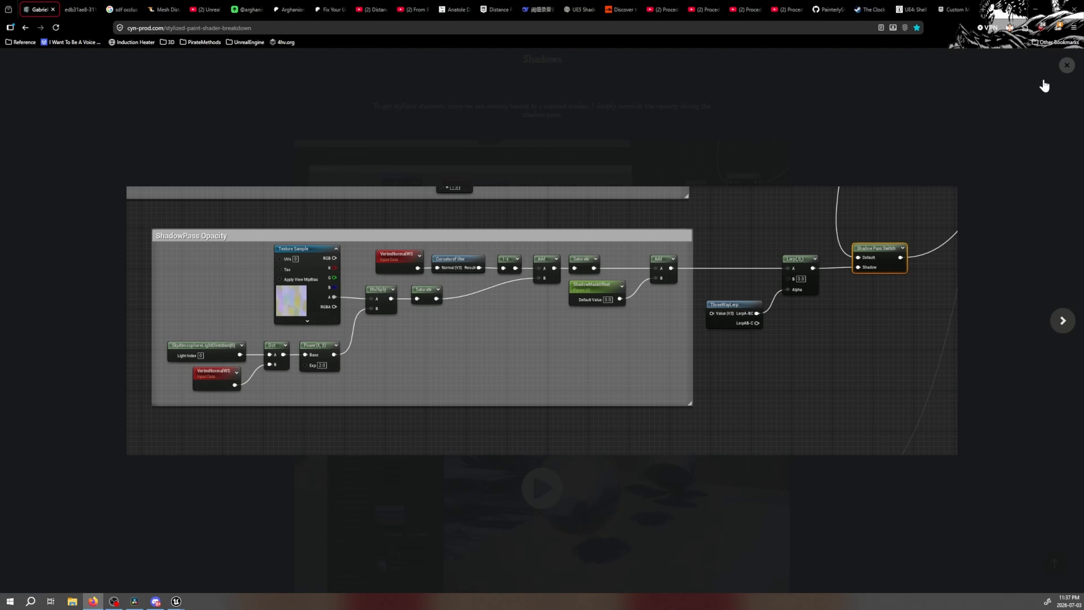
click(1067, 65)
scroll(546, 368, down, 2)
scroll(512, 369, down, 6)
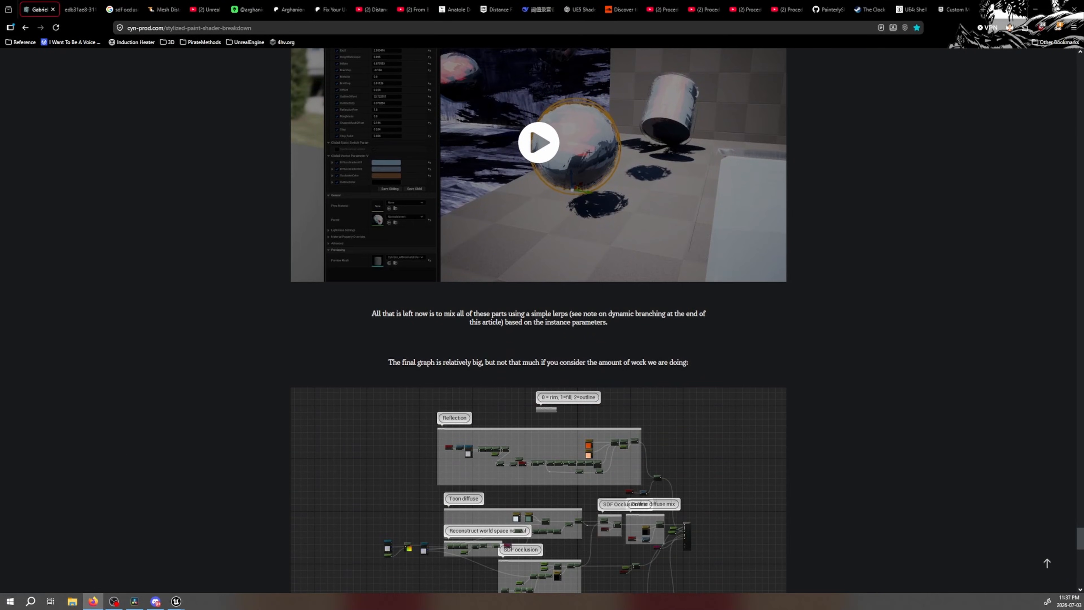
drag(380, 313, 667, 329)
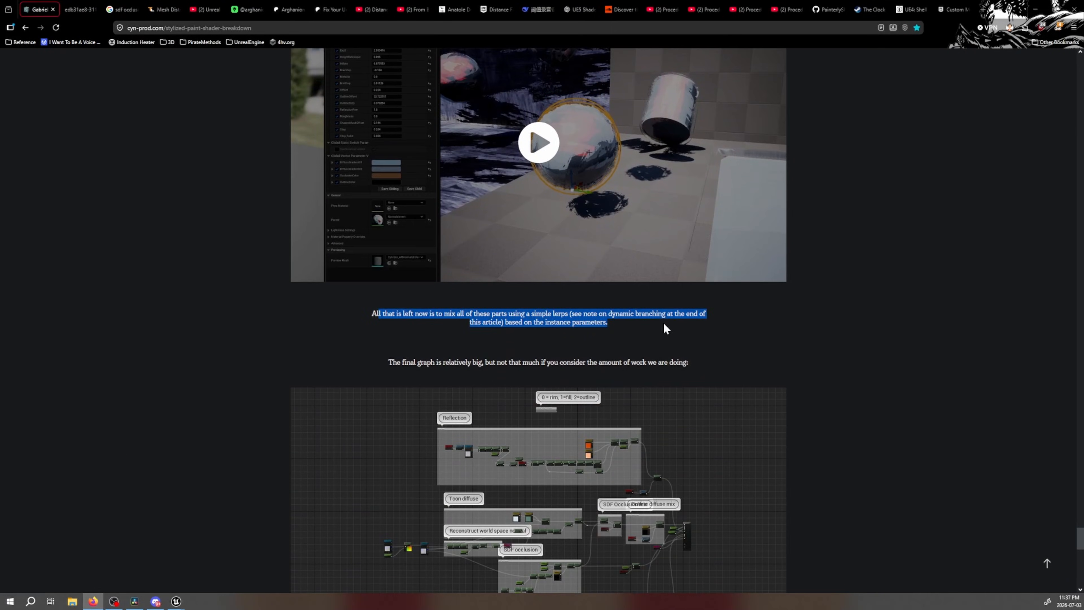
click(620, 331)
scroll(624, 330, down, 3)
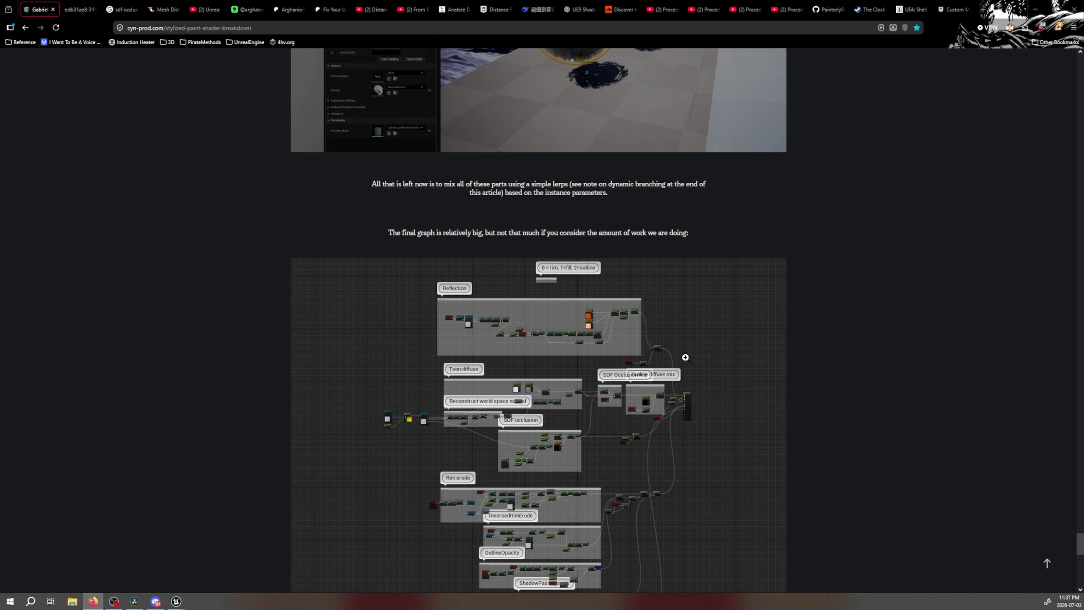
Switch to Unreal Editor and select the "This might not work..." comment, its ThreeWayLerp node and the adjacent Lerp for examination
click(176, 602)
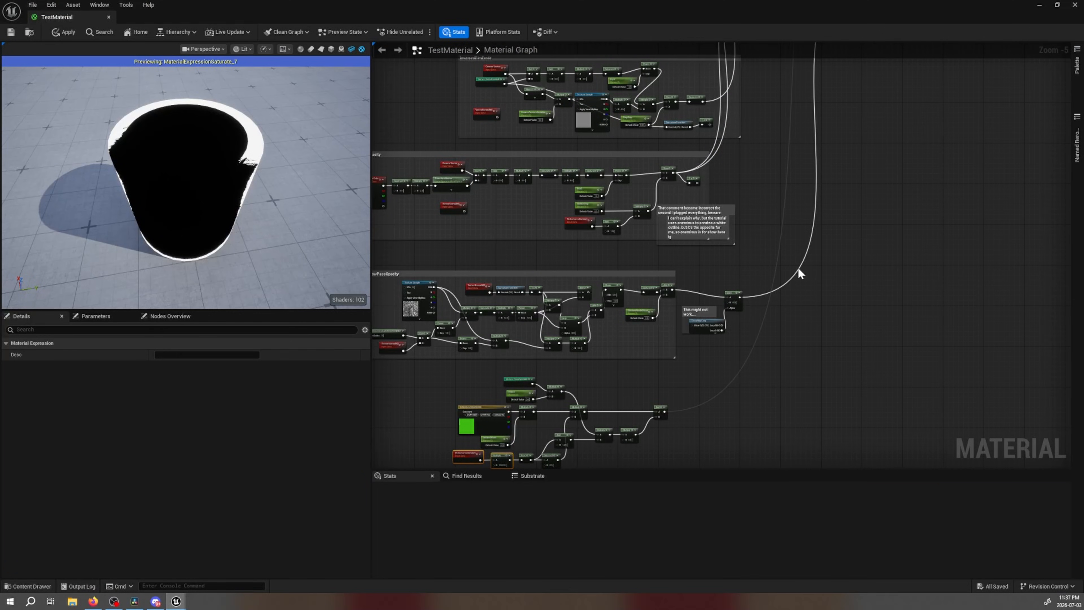
scroll(614, 259, up, 3)
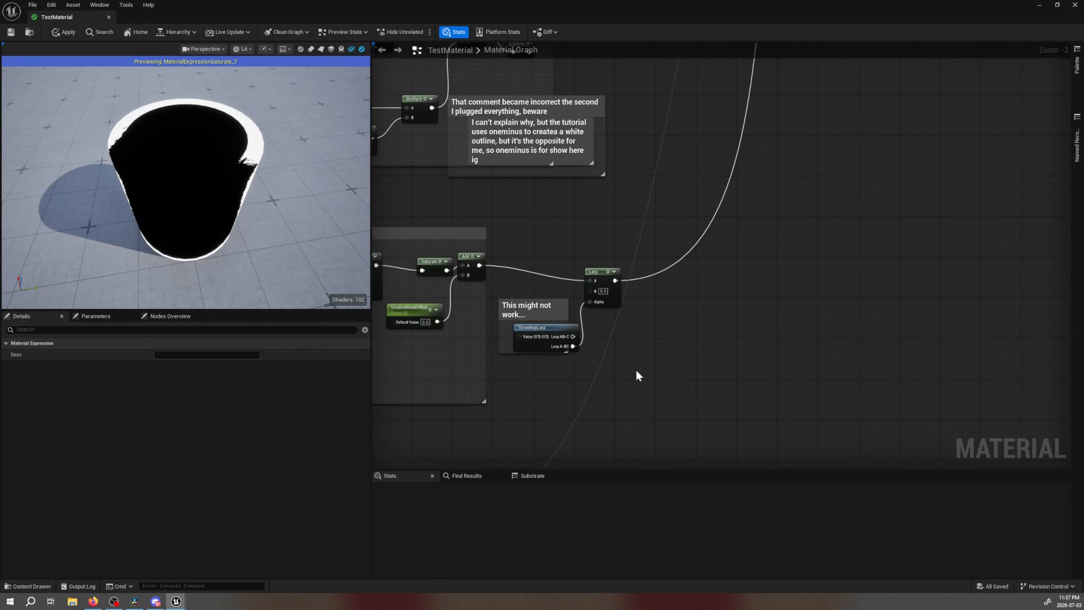
right_drag(650, 406, 668, 369)
drag(701, 314, 551, 232)
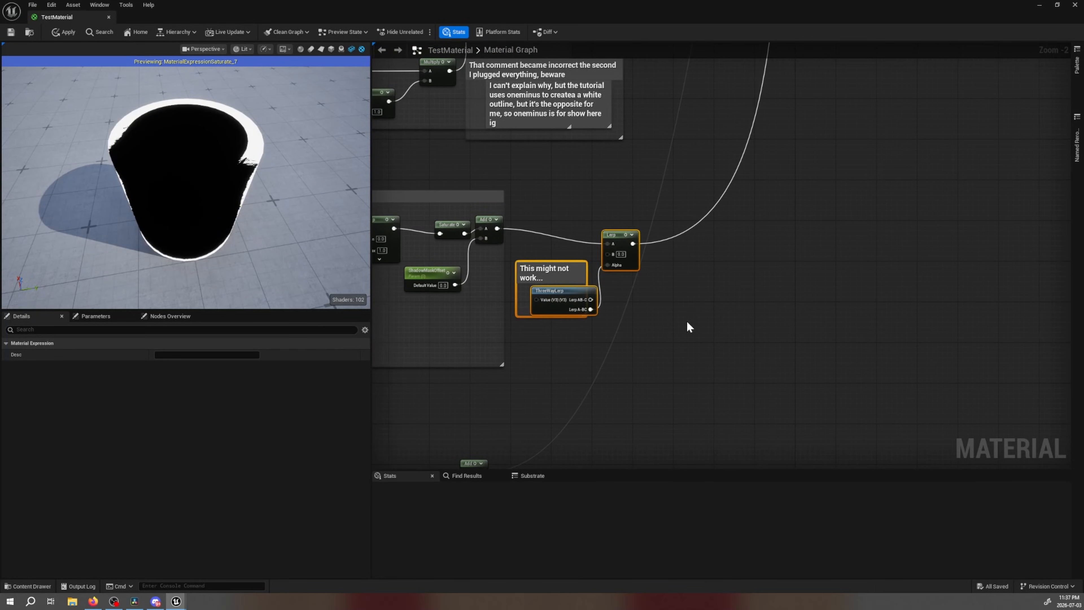
right_drag(688, 327, 697, 339)
right_drag(627, 260, 601, 282)
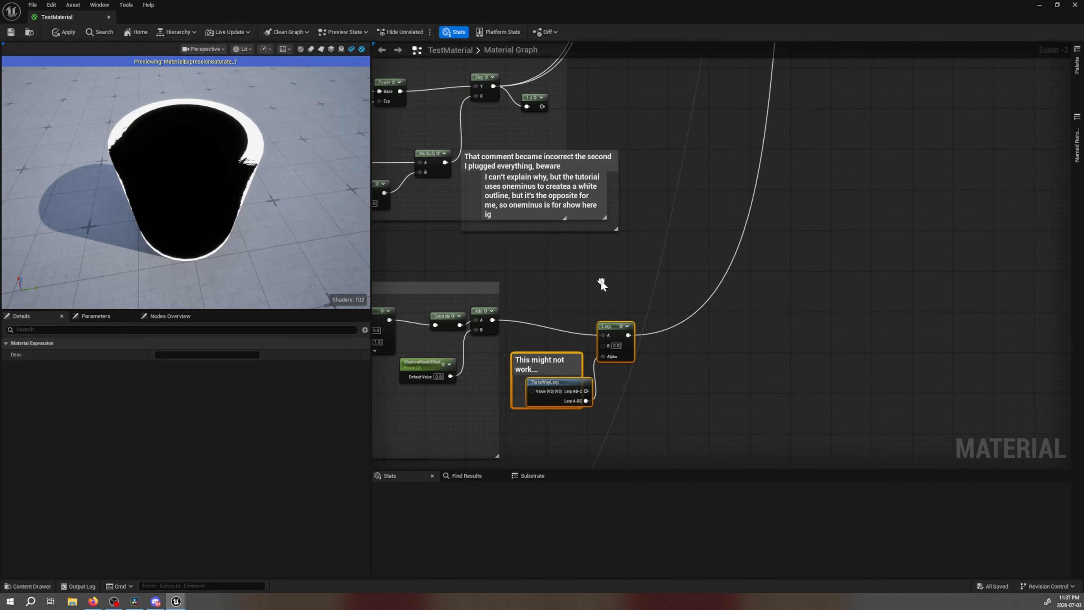
Follow the graph up to the Shadow Pass Switch area and move the 1-x node down level with the previewed Saturate node
right_drag(639, 217, 610, 414)
right_drag(650, 244, 656, 427)
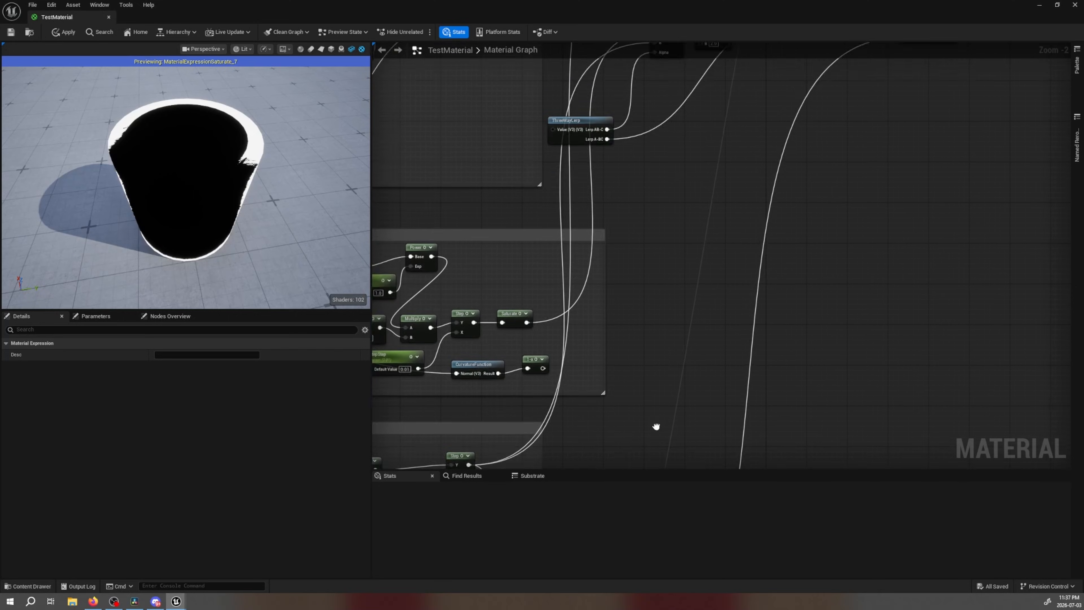
right_drag(667, 229, 641, 457)
right_drag(638, 405, 584, 397)
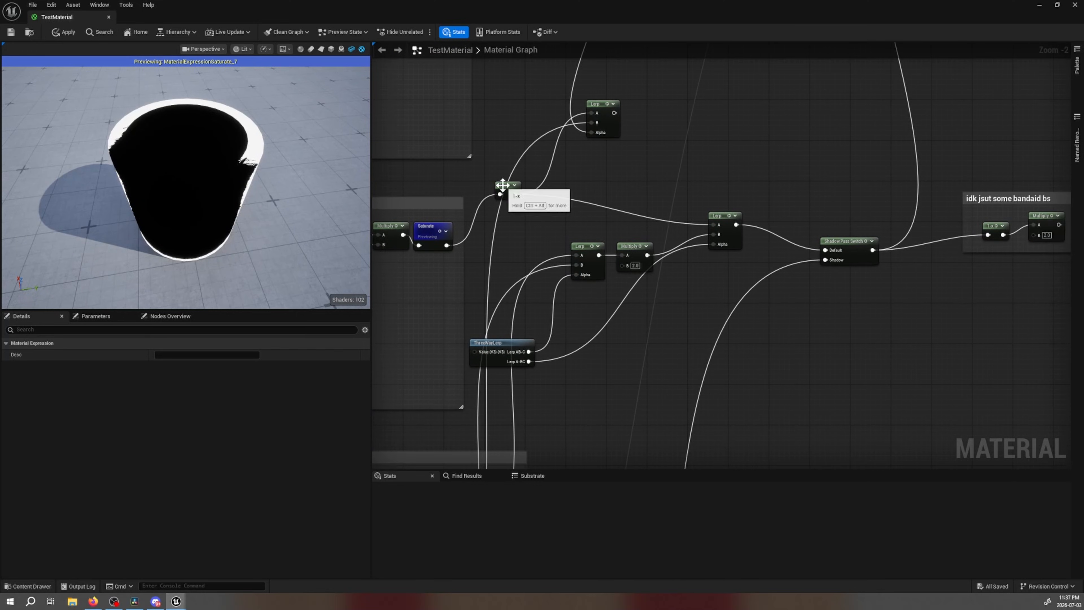
drag(503, 185, 503, 230)
right_drag(465, 245, 551, 235)
Examine the rim chain around the Vertex ColorNormals comment and nudge the ThreeWayLerp node that feeds the opacity Lerp nodes
right_drag(464, 295, 1068, 290)
scroll(186, 184, up, 1)
scroll(186, 184, down, 1)
scroll(187, 183, up, 9)
scroll(186, 183, down, 8)
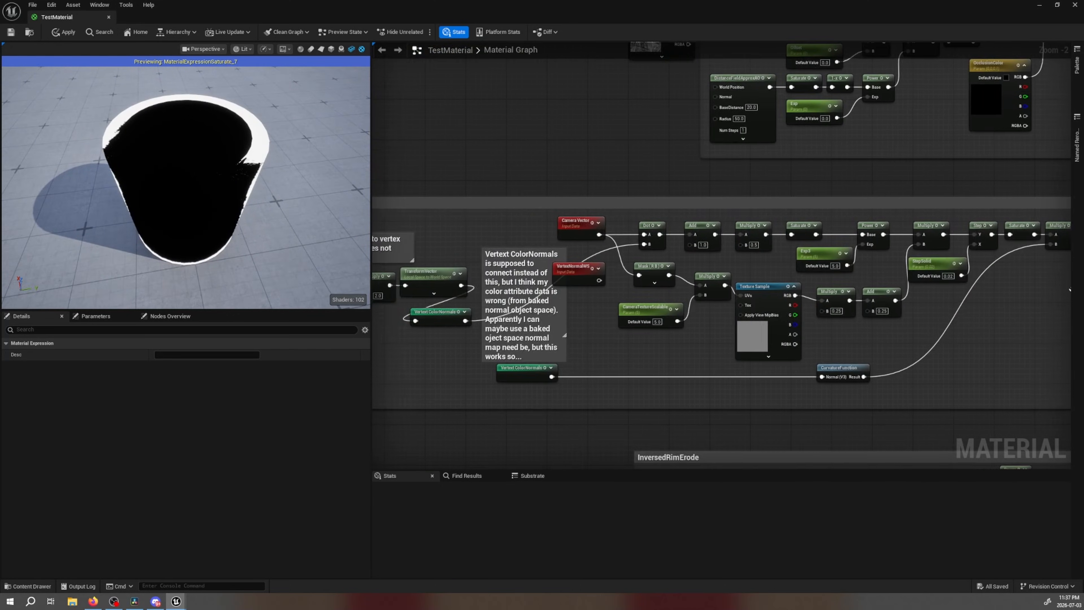
right_drag(555, 225, 47, 189)
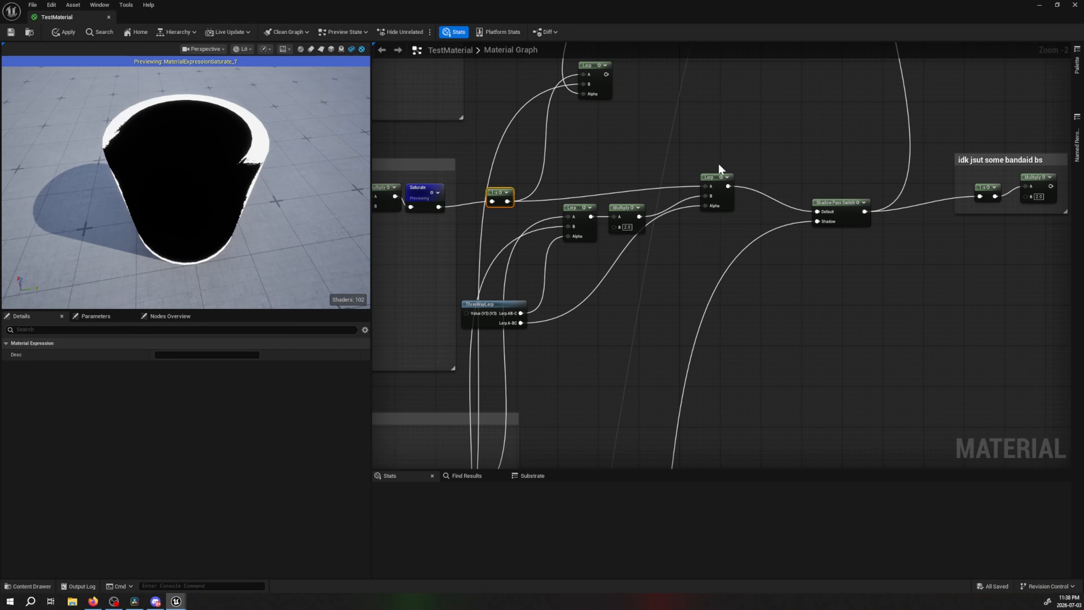
drag(484, 305, 494, 300)
right_drag(551, 346, 624, 355)
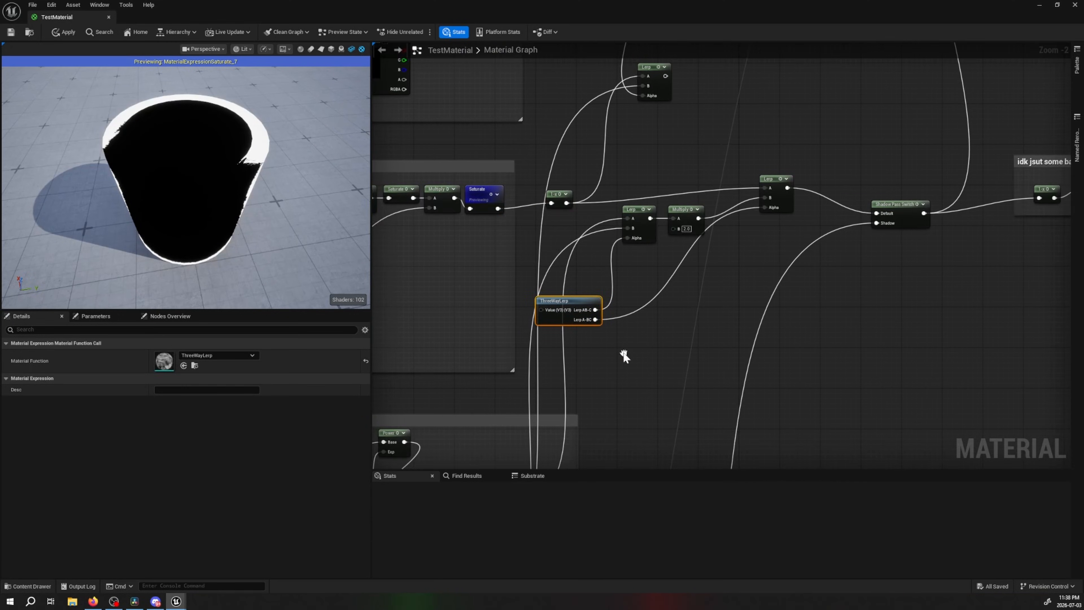
Switch to the browser and review the article's Shadows section and its outline mask and random offset graphs
click(92, 602)
scroll(757, 366, up, 15)
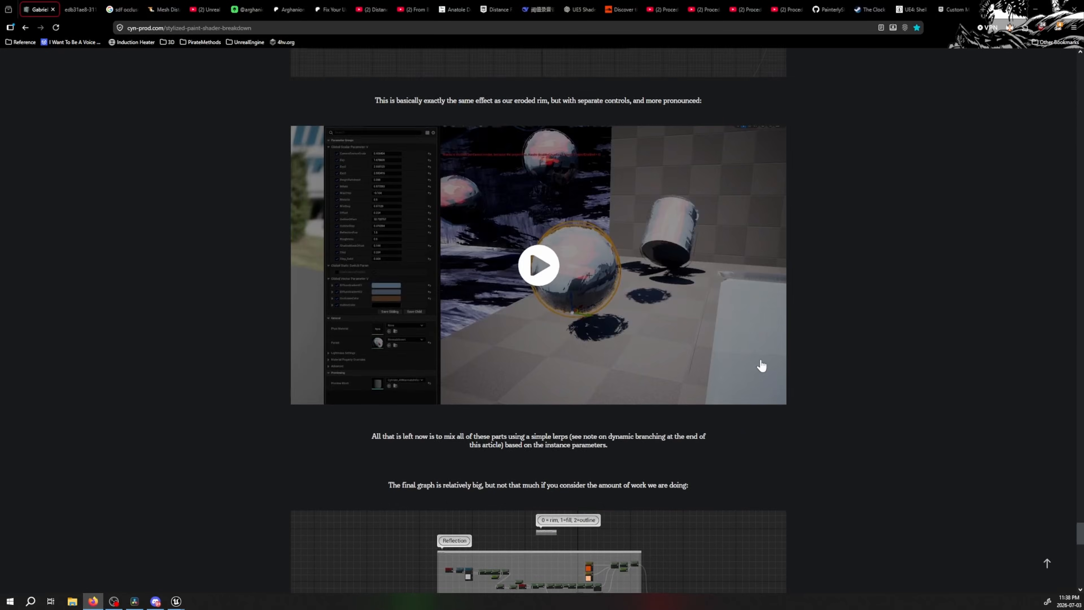
scroll(743, 339, down, 3)
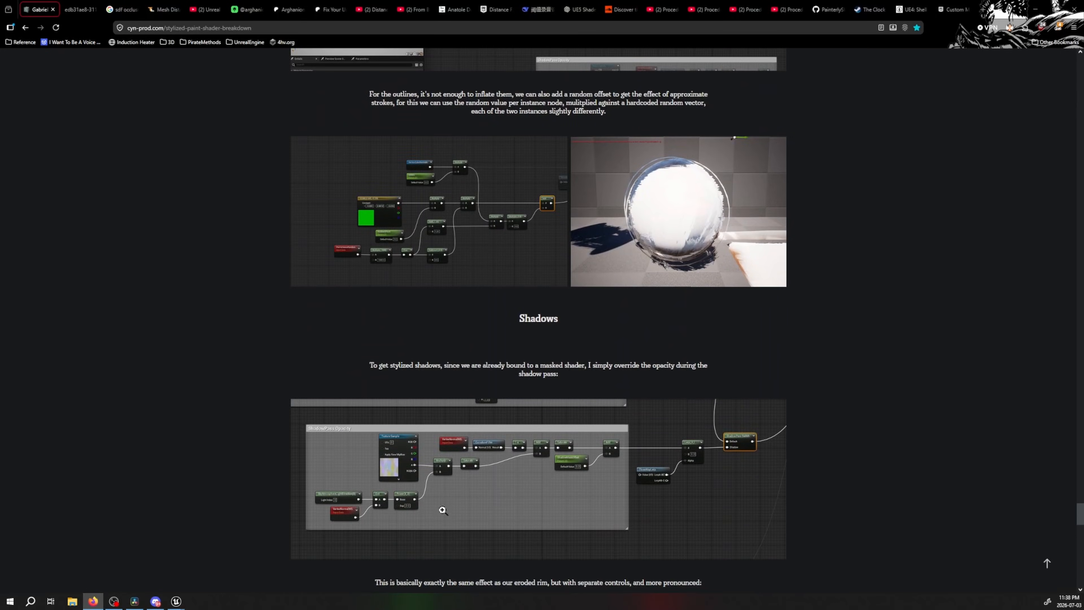
scroll(571, 439, up, 6)
scroll(665, 345, up, 5)
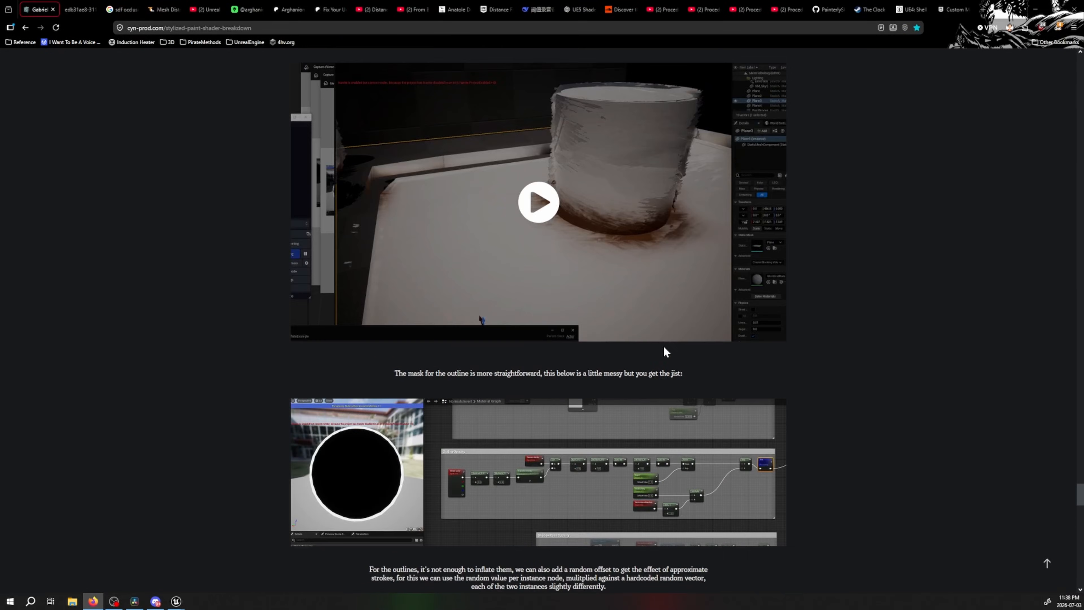
scroll(665, 350, down, 9)
click(517, 318)
Switch to Unreal Editor and examine the shadow pass ThreeWayLerp node and its "This might not work..." comment up close
click(176, 601)
click(231, 575)
right_drag(644, 344, 738, 111)
right_drag(738, 274, 771, 173)
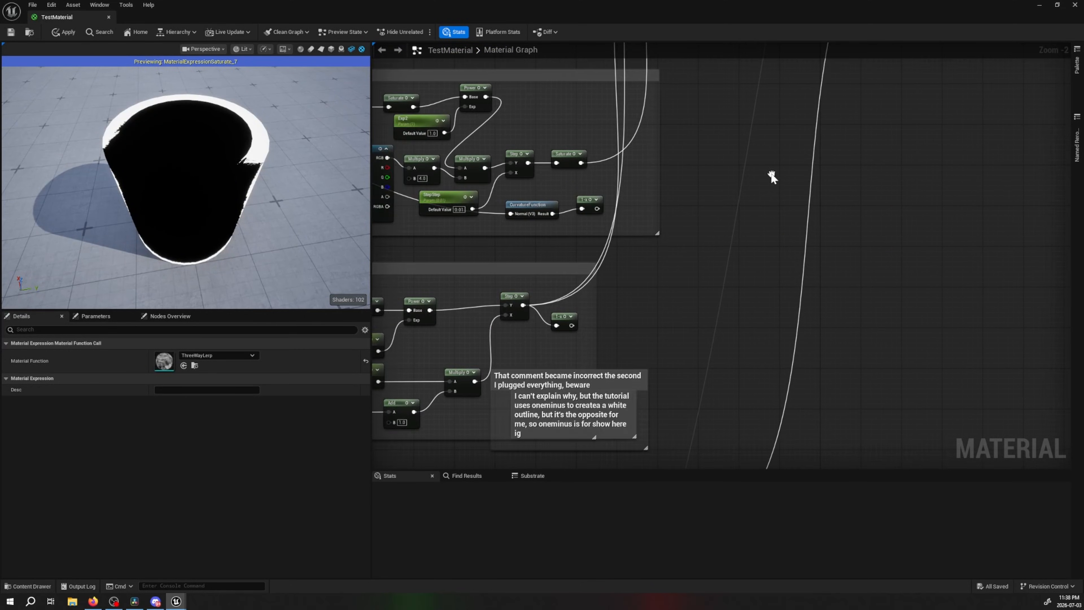
scroll(736, 216, down, 2)
right_drag(684, 377, 642, 156)
click(589, 238)
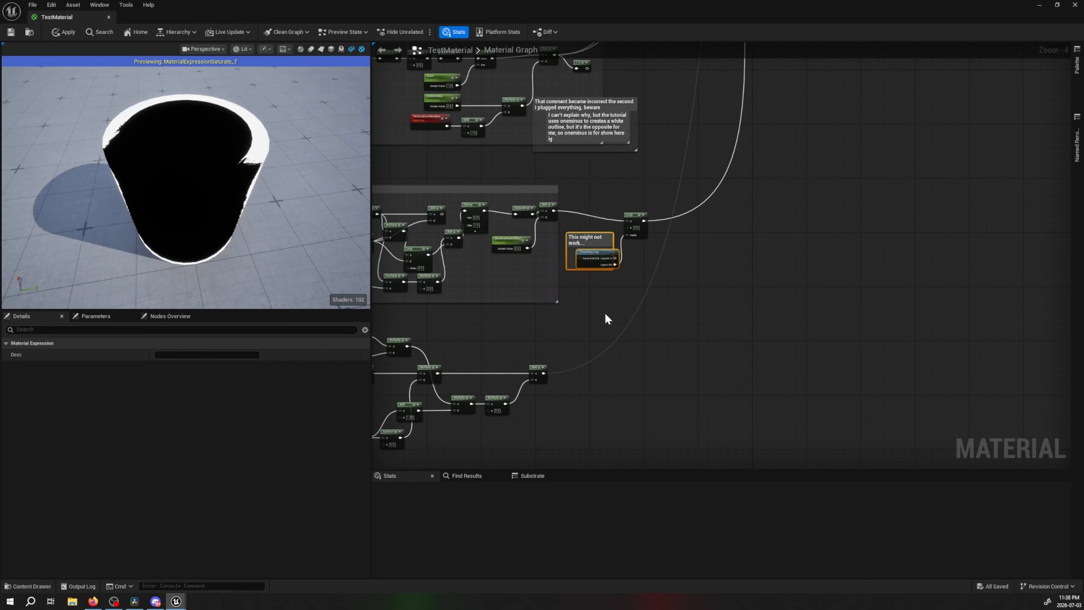
right_drag(605, 315, 640, 346)
scroll(630, 336, up, 1)
scroll(629, 333, up, 1)
Select the Lerp and Camera Vector nodes and compare them with the full reference graph image in the browser
drag(675, 227, 560, 347)
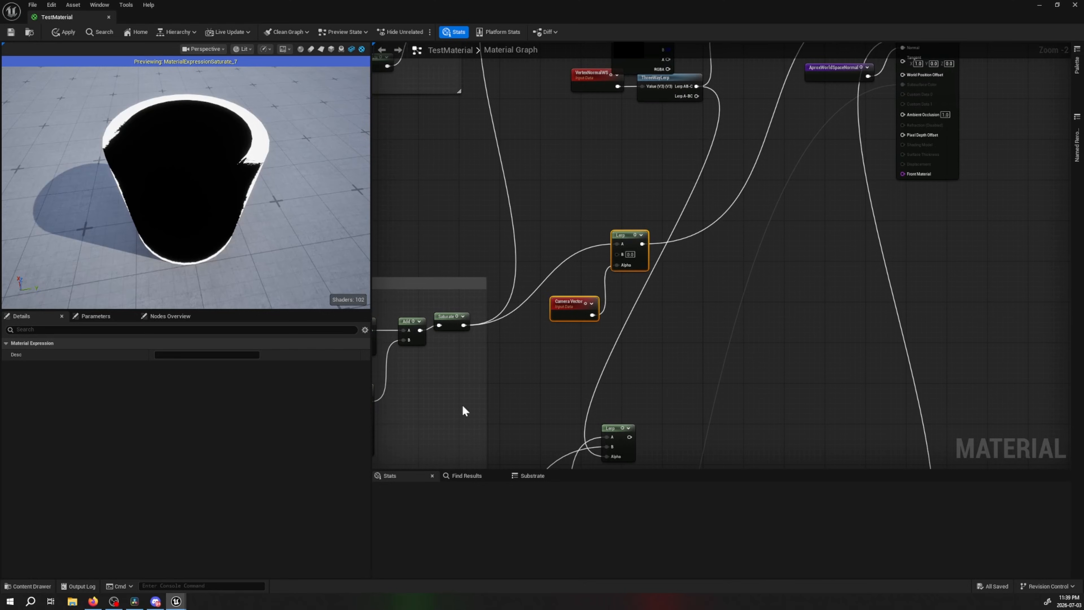
click(93, 601)
click(464, 215)
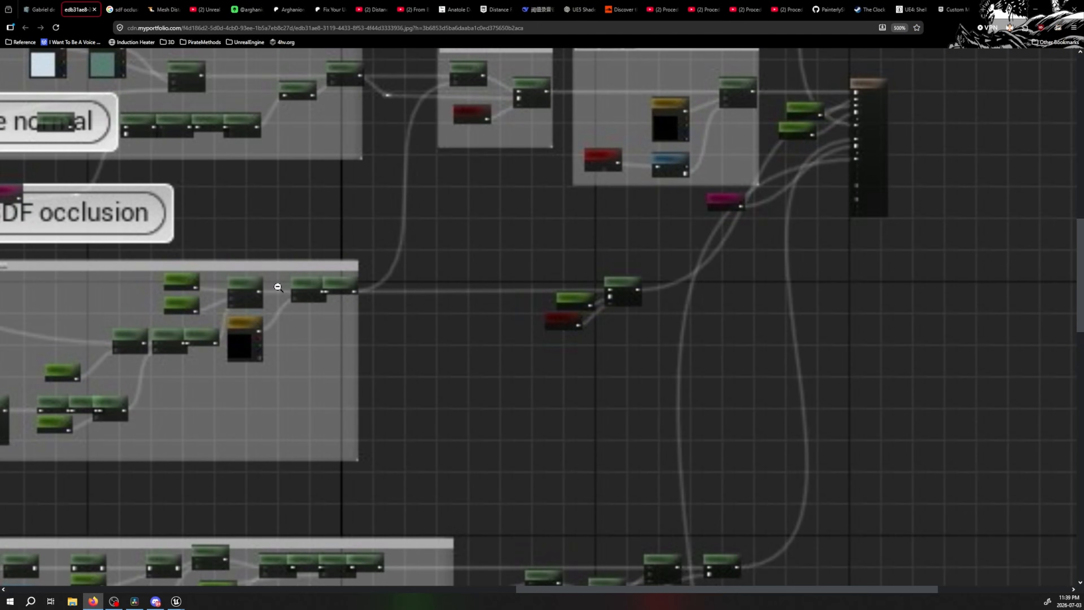
Switch to Unreal Editor and preview the Lerp node that takes the Camera Vector as its alpha
click(176, 602)
click(216, 570)
right_drag(582, 353, 1034, 316)
right_drag(822, 332, 538, 338)
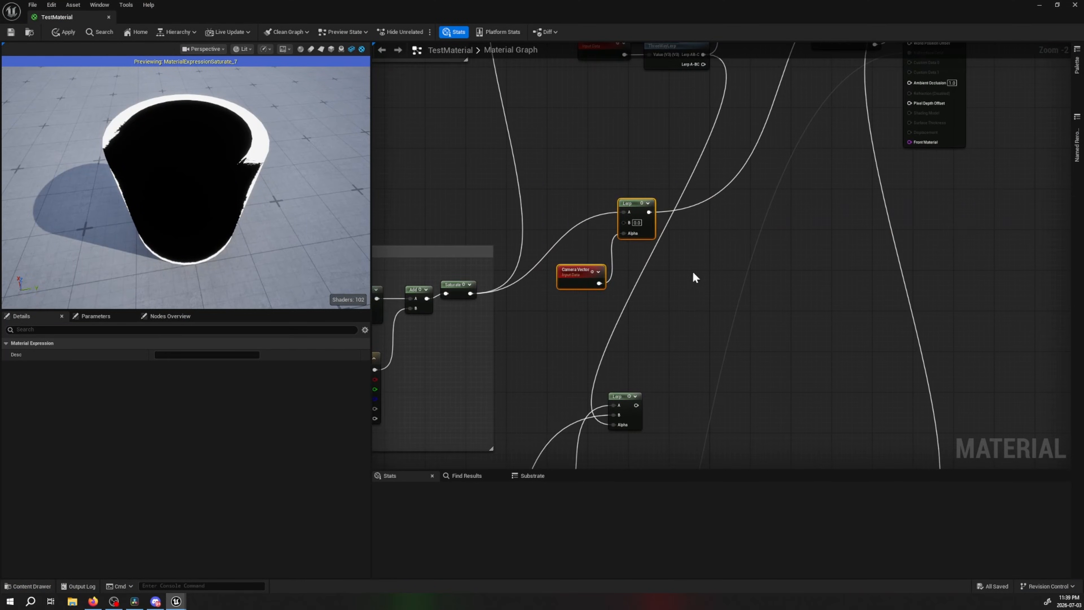
right_drag(694, 277, 682, 334)
click(627, 270)
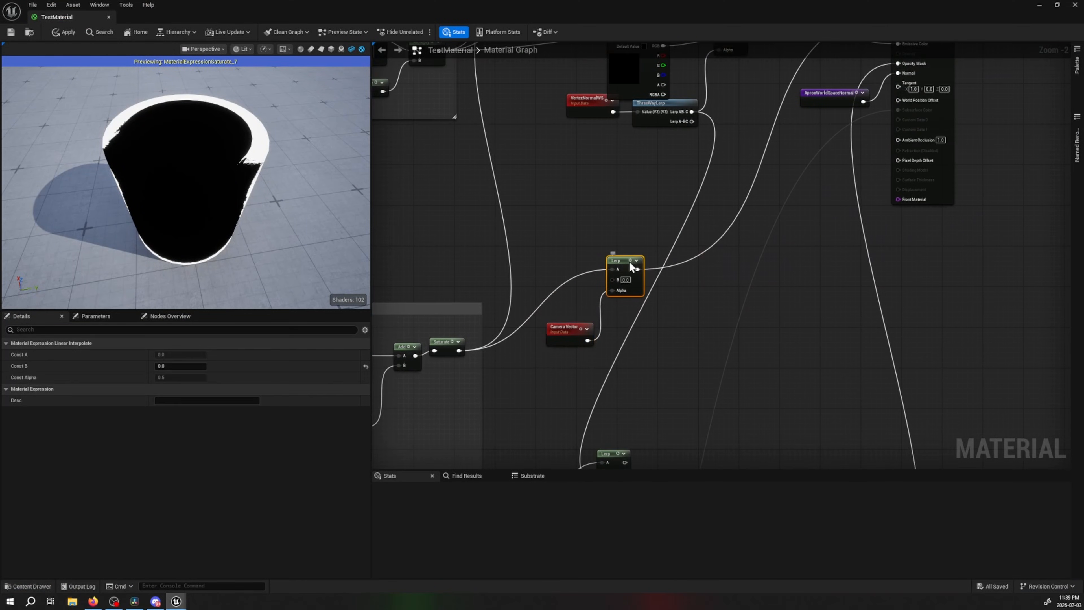
key(space)
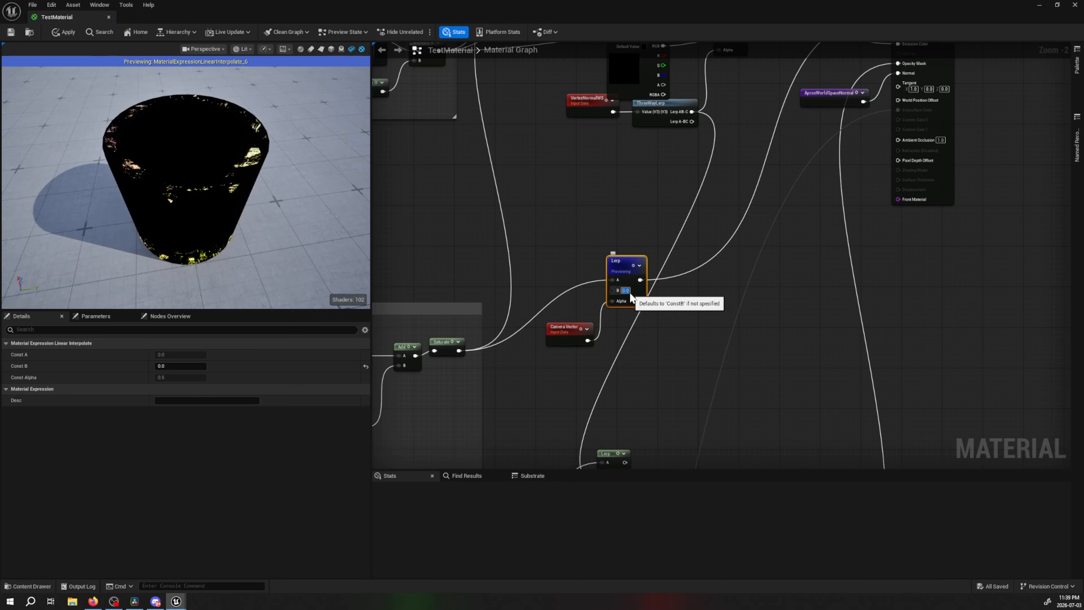
Try a B value of 1.0 on the previewed Lerp, orbit the preview cylinder to inspect it, and undo the value change
text(1)
key(Return)
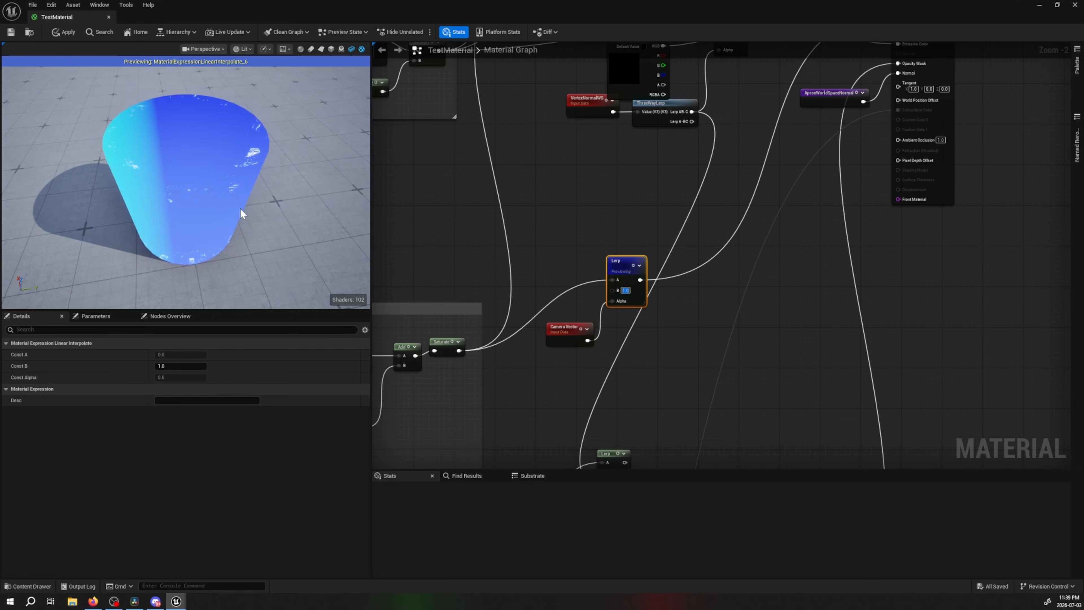
drag(240, 208, 305, 182)
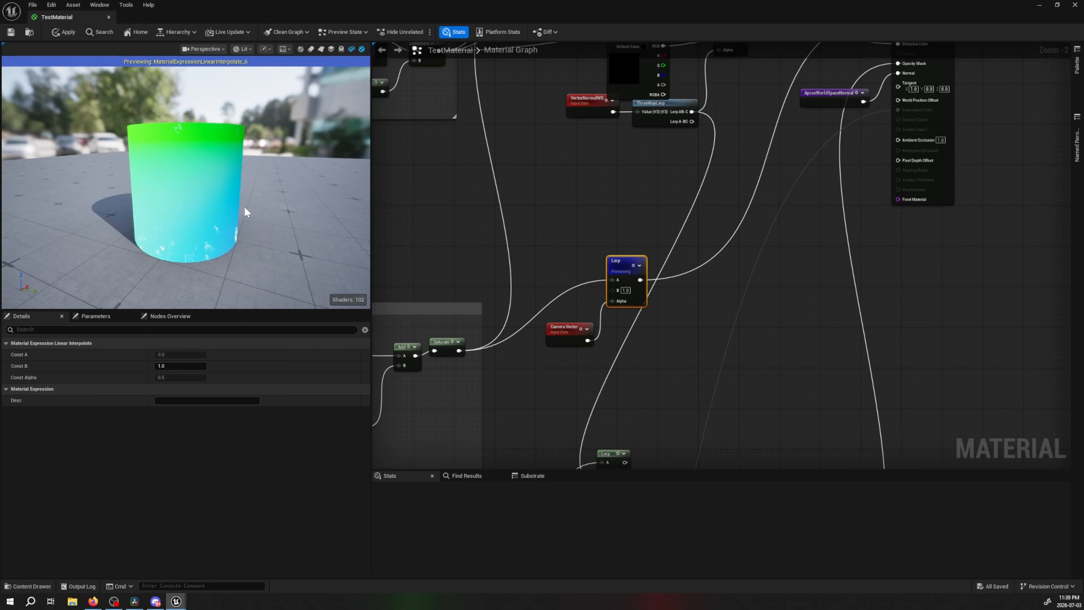
key(ctrl+z)
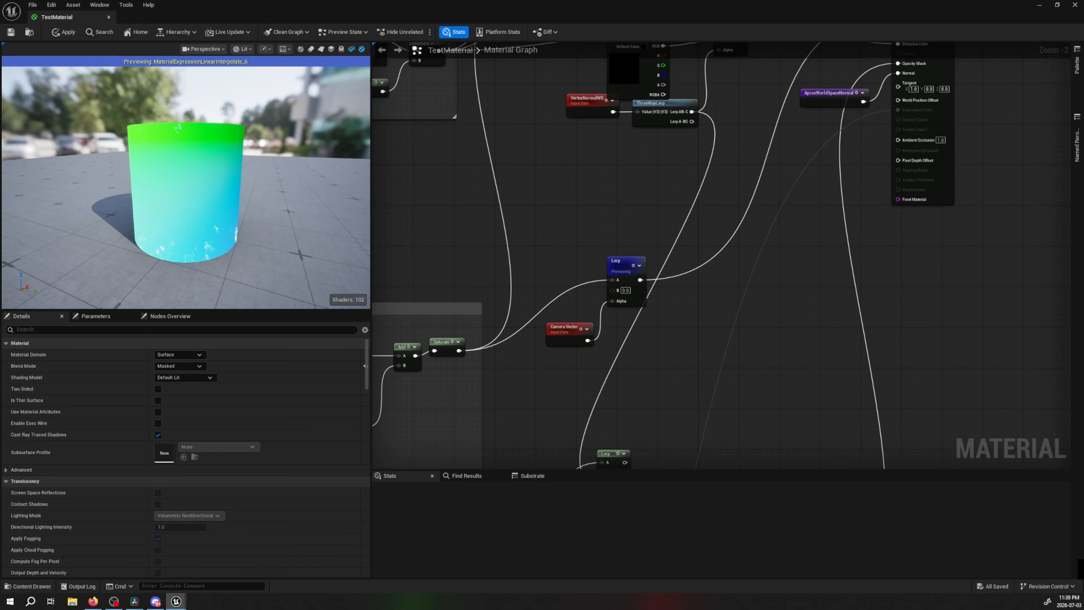
Switch to the browser and examine the ShadowPass Opacity section of the reference graph
click(94, 601)
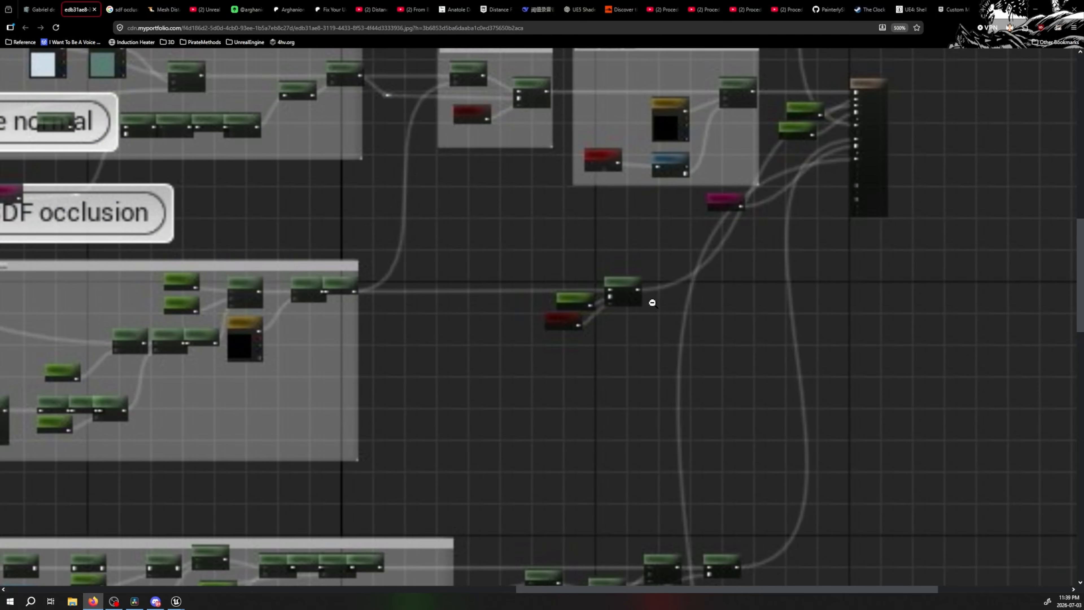
scroll(660, 305, up, 3)
scroll(660, 311, down, 8)
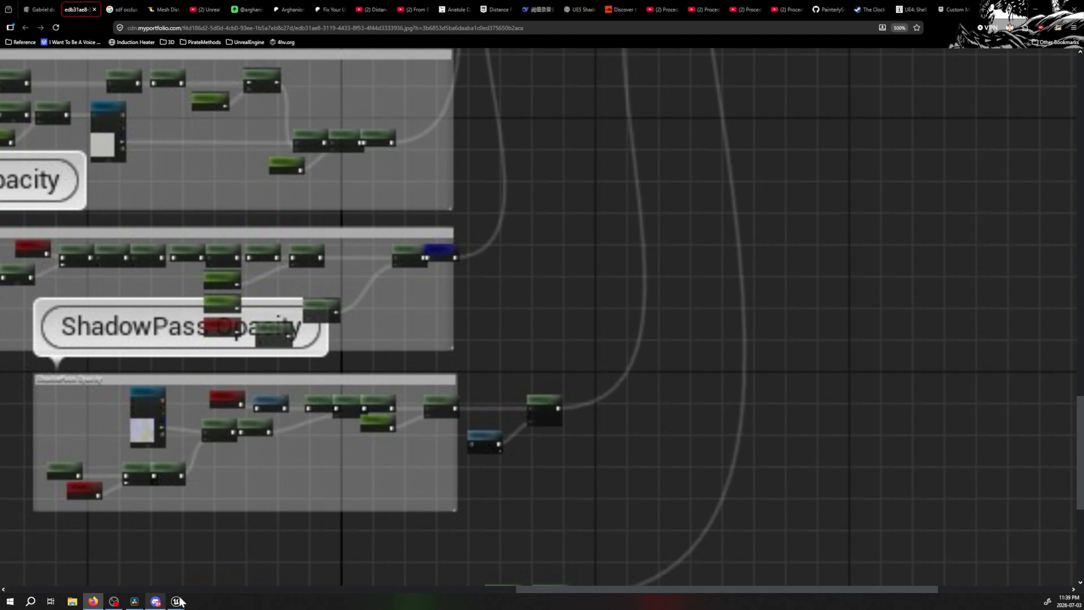
Switch to Unreal Editor and examine the Shadow Pass Switch node and its incoming connections
click(179, 599)
right_drag(732, 400, 589, 147)
right_drag(716, 313, 603, 194)
drag(589, 150, 639, 296)
right_drag(627, 337, 629, 365)
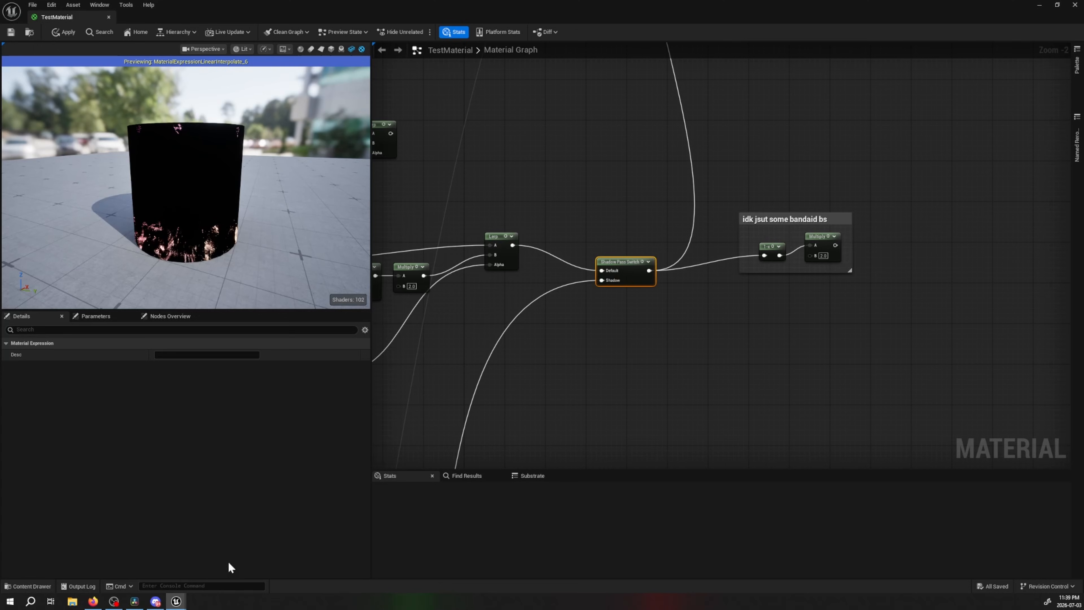
Switch to the browser's stylized paint article and view its OutlineOffset graph image and painted sphere picture enlarged
click(93, 601)
scroll(661, 317, down, 5)
click(661, 317)
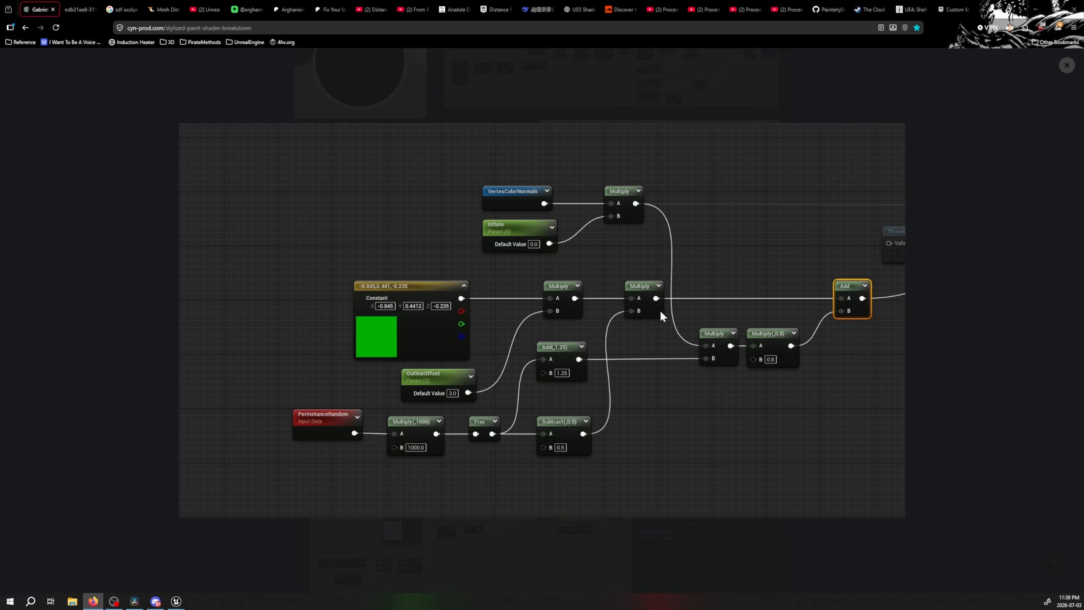
click(1068, 66)
scroll(811, 286, down, 2)
click(696, 254)
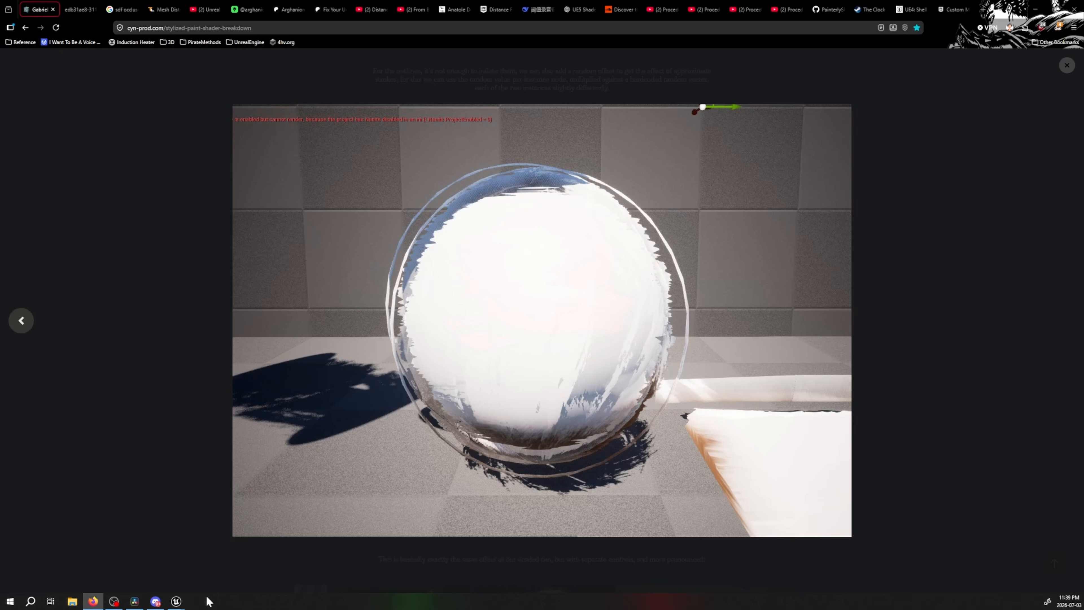
Switch to Unreal Editor, preview the Lerp feeding the Shadow Pass Switch's Default input, and inspect it on the cylinder
click(176, 601)
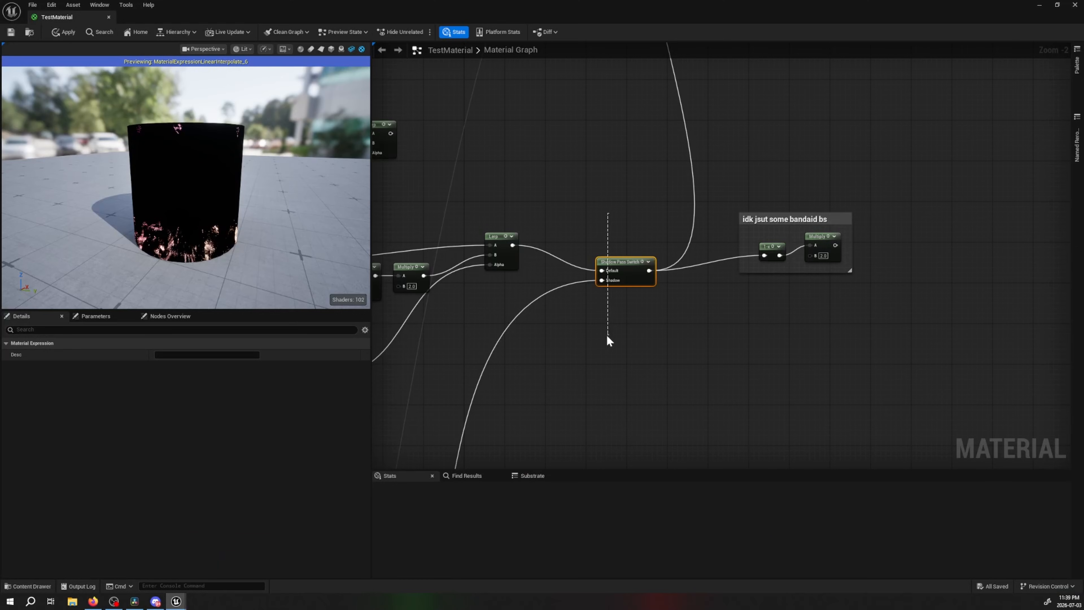
click(605, 213)
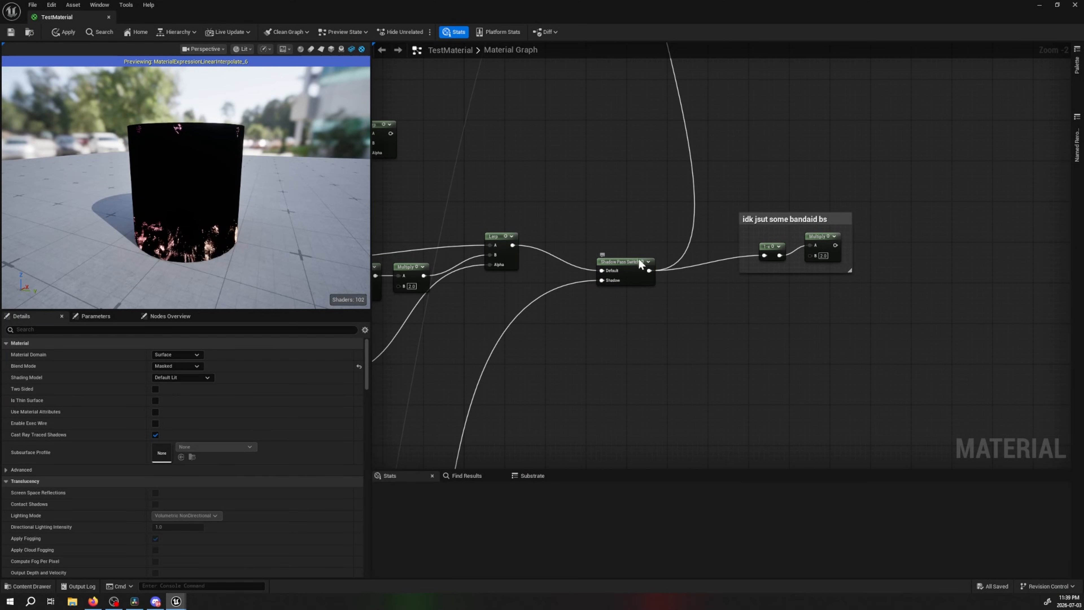
click(506, 236)
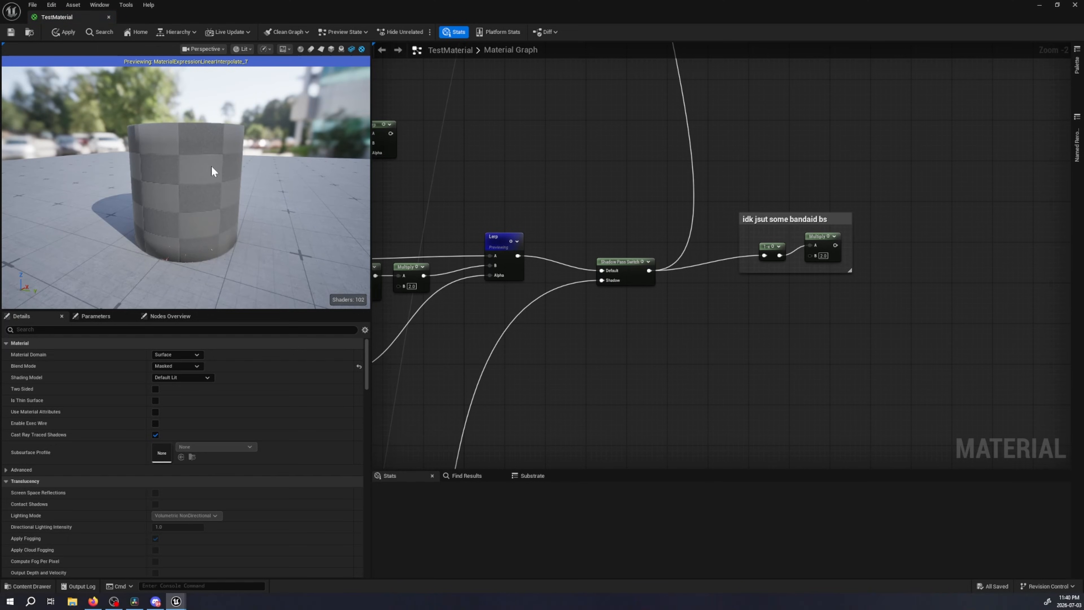
scroll(213, 167, up, 5)
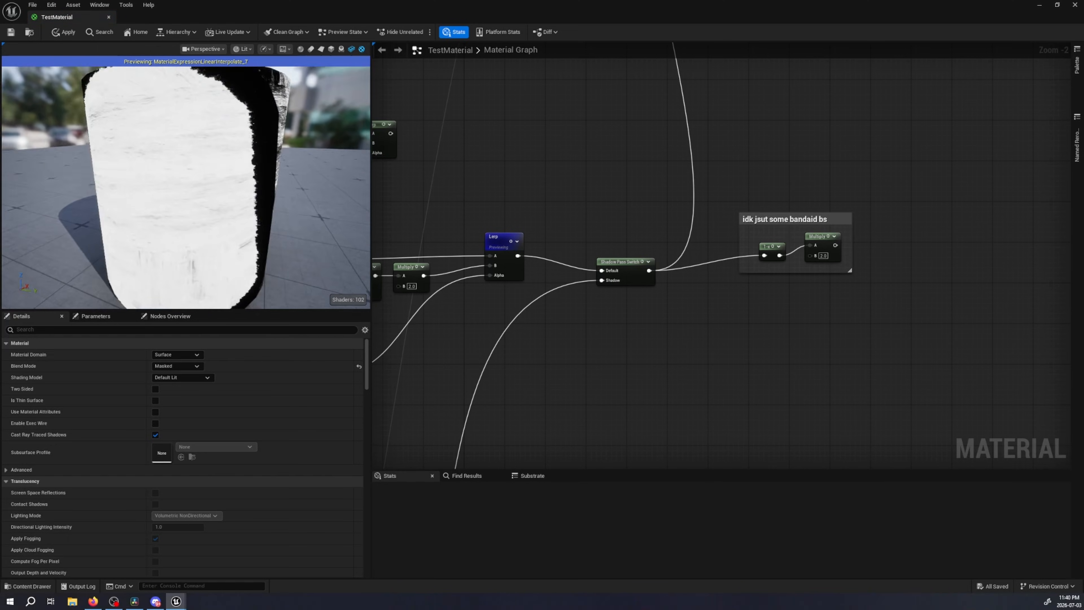
drag(213, 167, 171, 140)
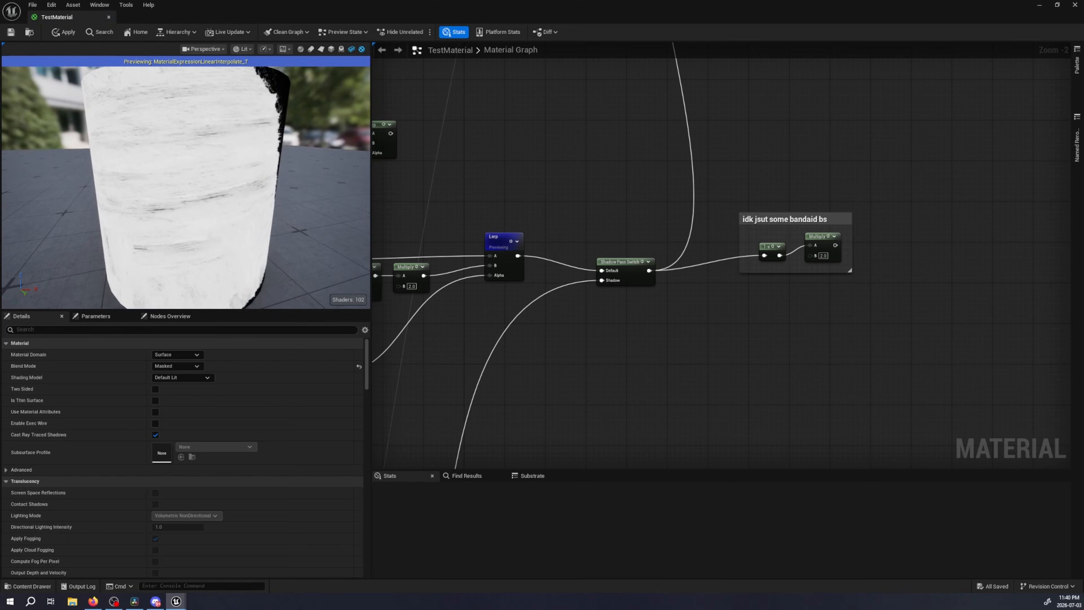
Preview the shadow pass Lerp beside the "This might not work..." comment and inspect the cylinder from several angles
right_drag(497, 335, 624, 108)
right_drag(606, 341, 658, 103)
right_drag(615, 363, 706, 141)
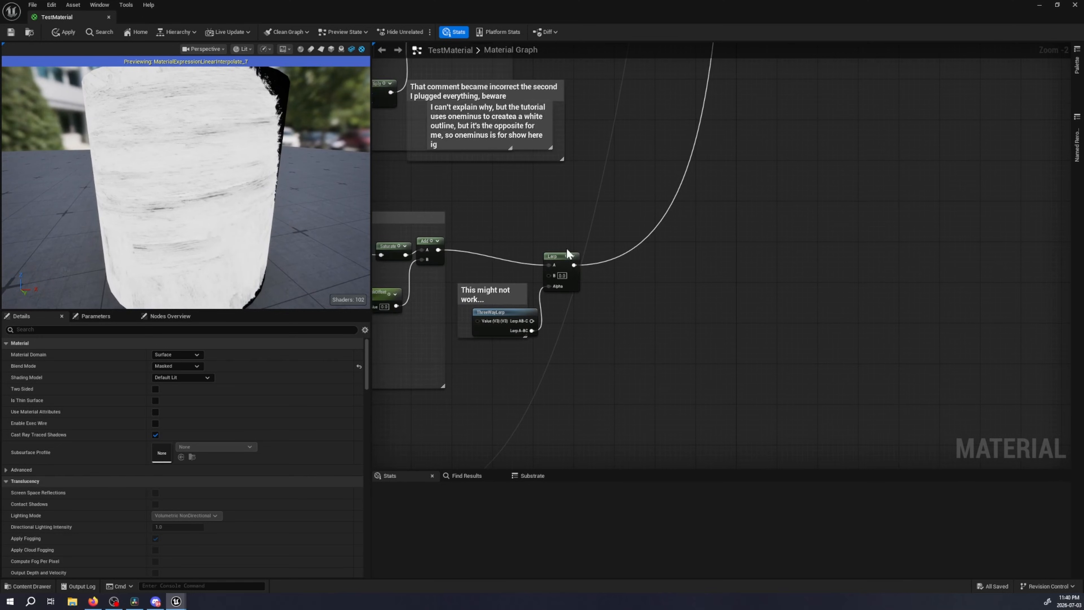
click(570, 260)
scroll(184, 194, up, 1)
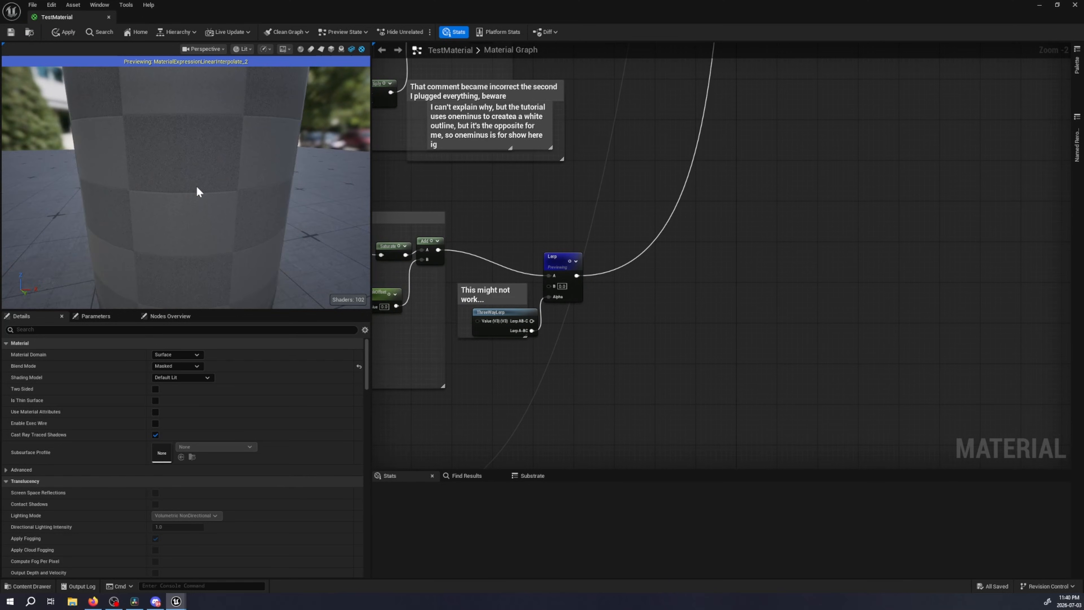
scroll(197, 187, down, 4)
drag(197, 187, 231, 231)
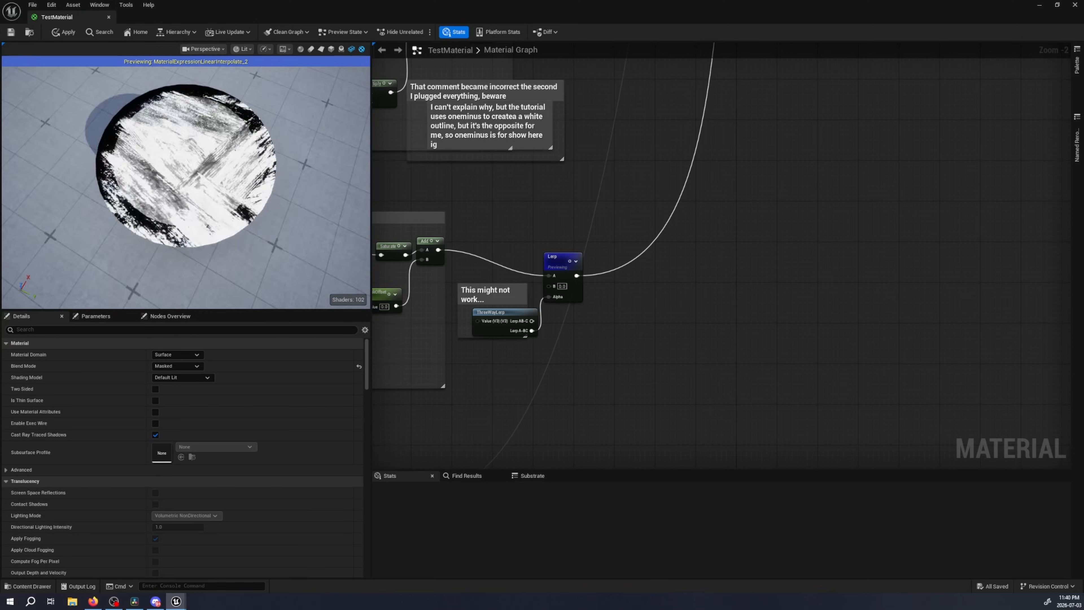
Close TestMaterial without applying its changes
click(109, 17)
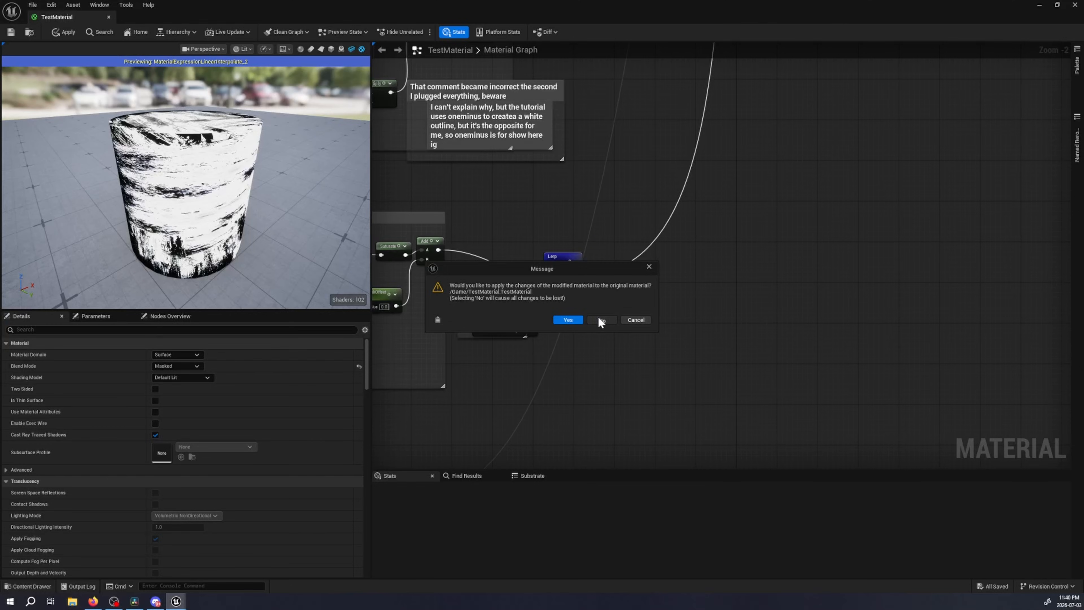
click(600, 319)
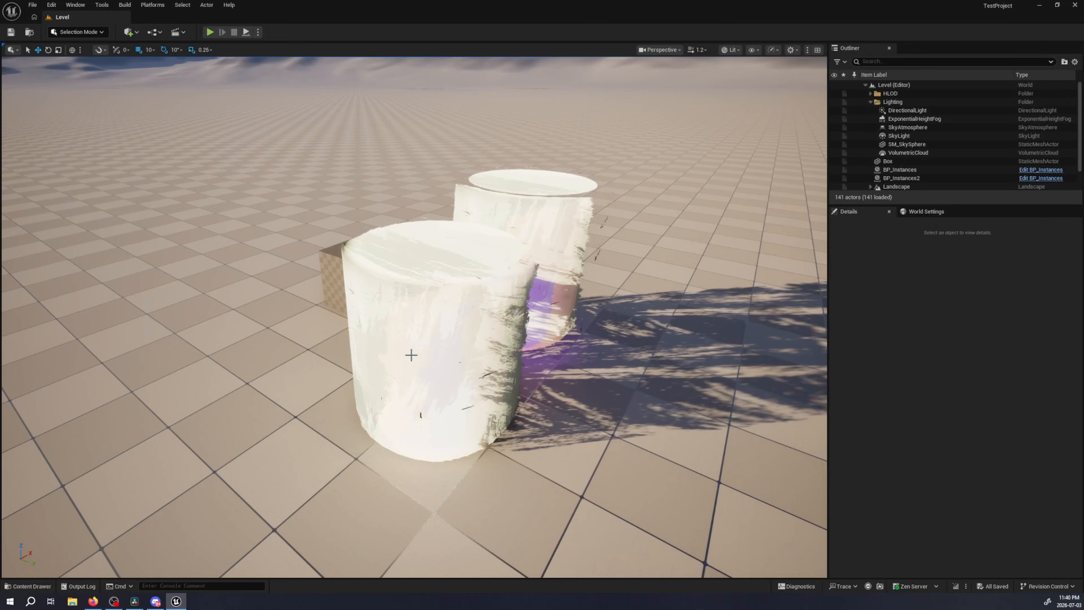
Inspect the painted cylinders in the level from several angles and bring up the project's Content folder
right_drag(411, 355, 538, 359)
key(a)
key(a)
right_drag(457, 251, 474, 256)
right_drag(596, 223, 596, 192)
key(w)
key(s)
key(w)
key(s)
key(ctrl+space)
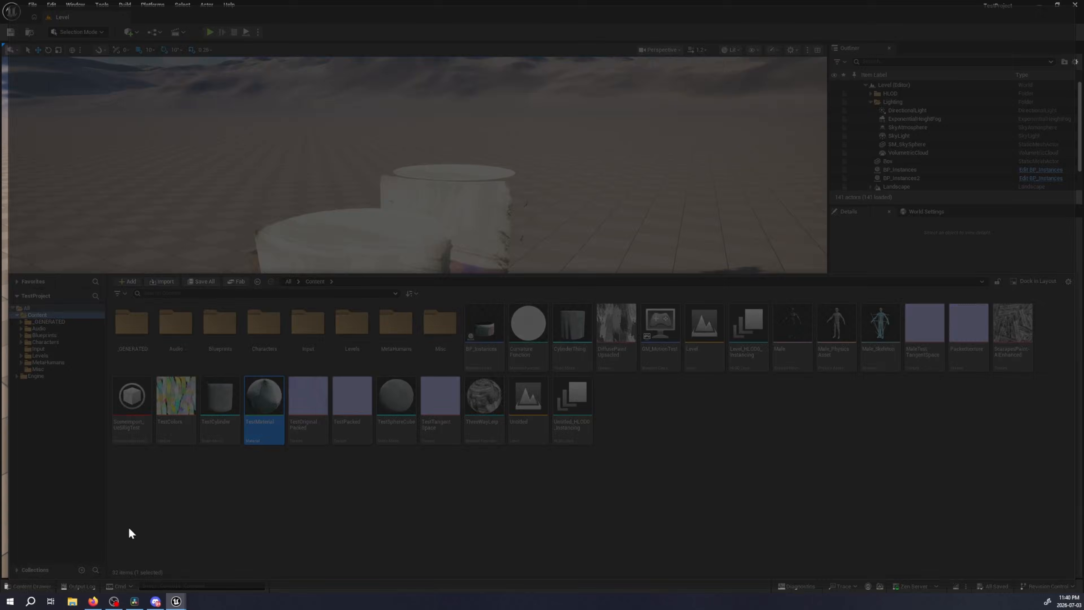
Switch to the browser and review the full reference graph from the shadow pass nodes up to the SDF Occlusion and Outline diffuse mixes
click(93, 601)
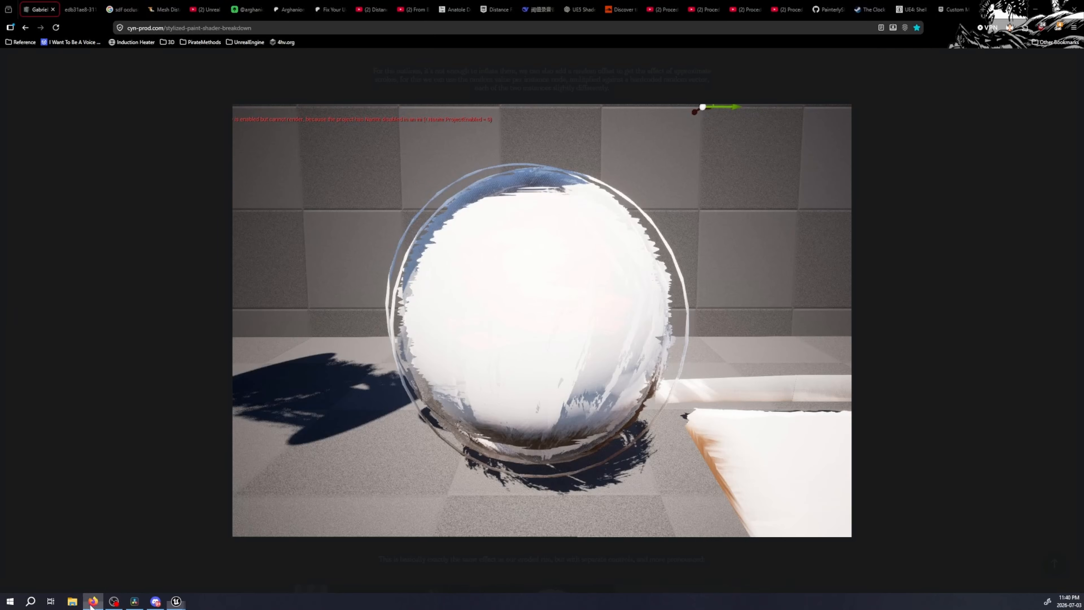
click(79, 9)
ctrl+scroll(605, 317, up, 9)
scroll(614, 324, down, 5)
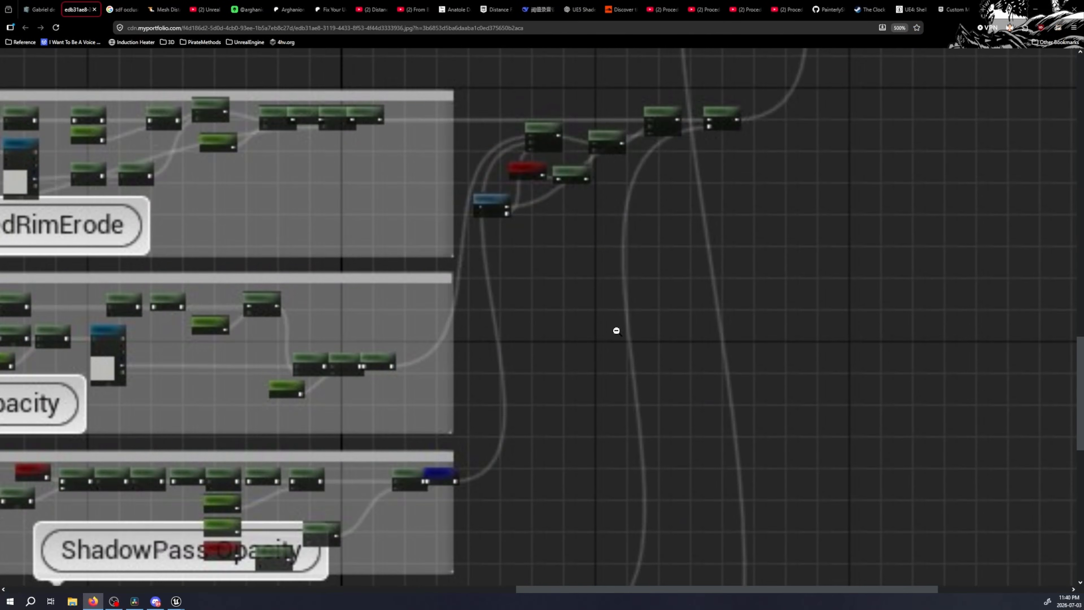
scroll(615, 330, up, 2)
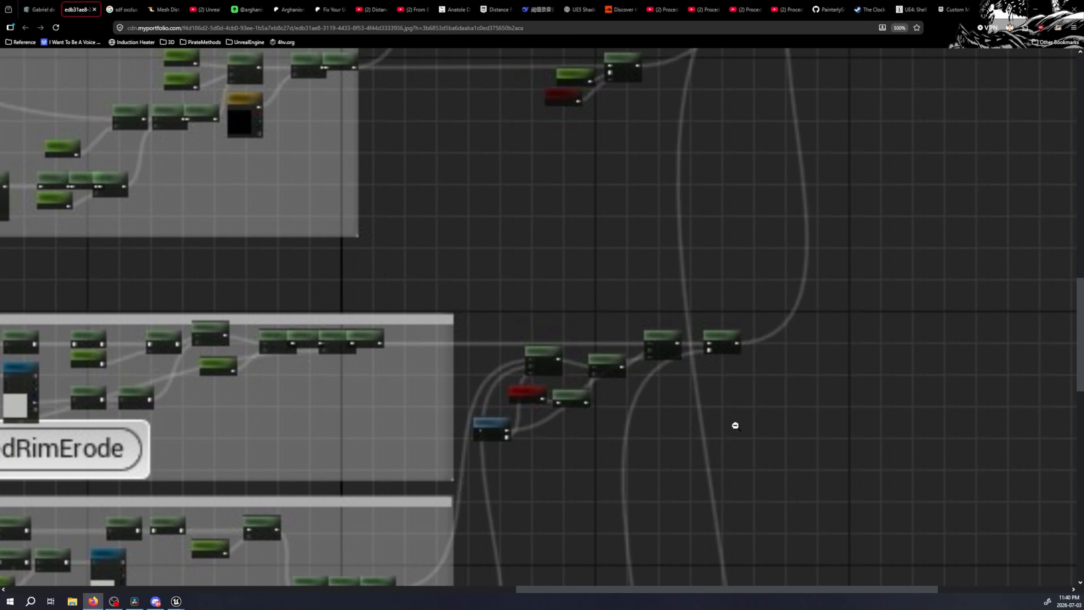
scroll(764, 365, up, 6)
scroll(726, 375, down, 6)
scroll(583, 323, up, 9)
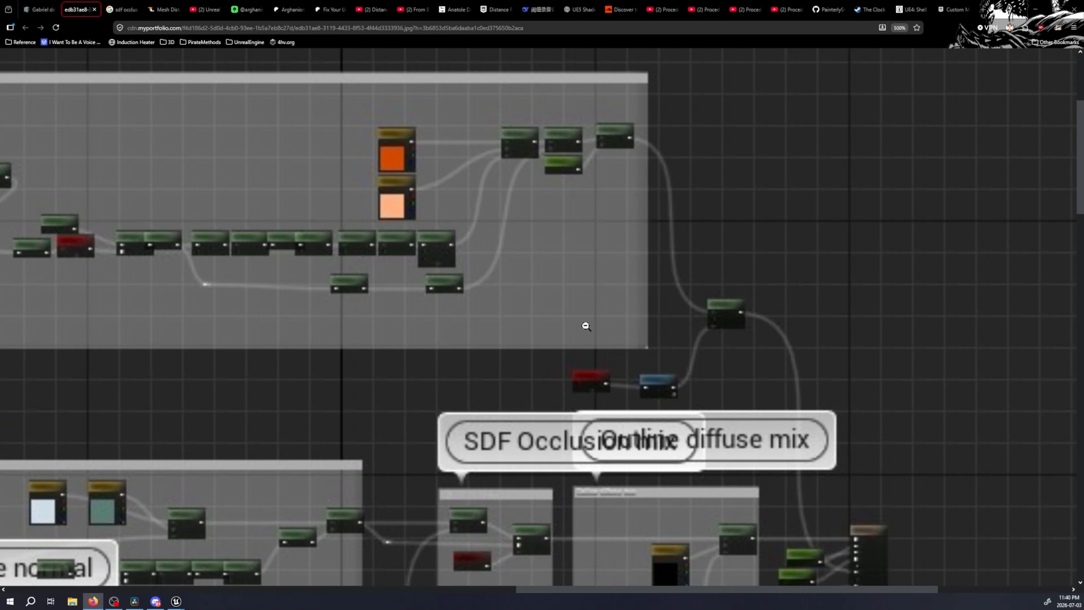
scroll(602, 323, down, 6)
scroll(587, 320, up, 3)
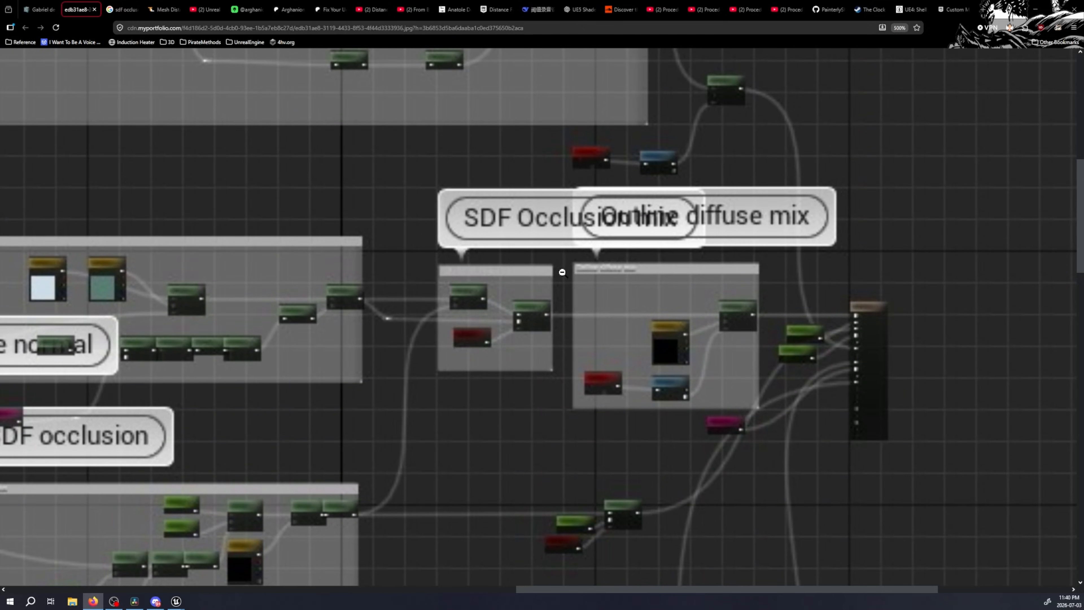
Switch to TestMaterial in Unreal Editor and select the OcclusionColor, VertexNormalWS, ThreeWayLerp and Lerp nodes of the outline diffuse mix
click(174, 605)
click(218, 563)
right_drag(543, 242, 837, 257)
right_drag(692, 353, 880, 342)
right_drag(679, 297, 585, 405)
drag(728, 173, 568, 316)
click(666, 269)
right_drag(512, 136, 502, 206)
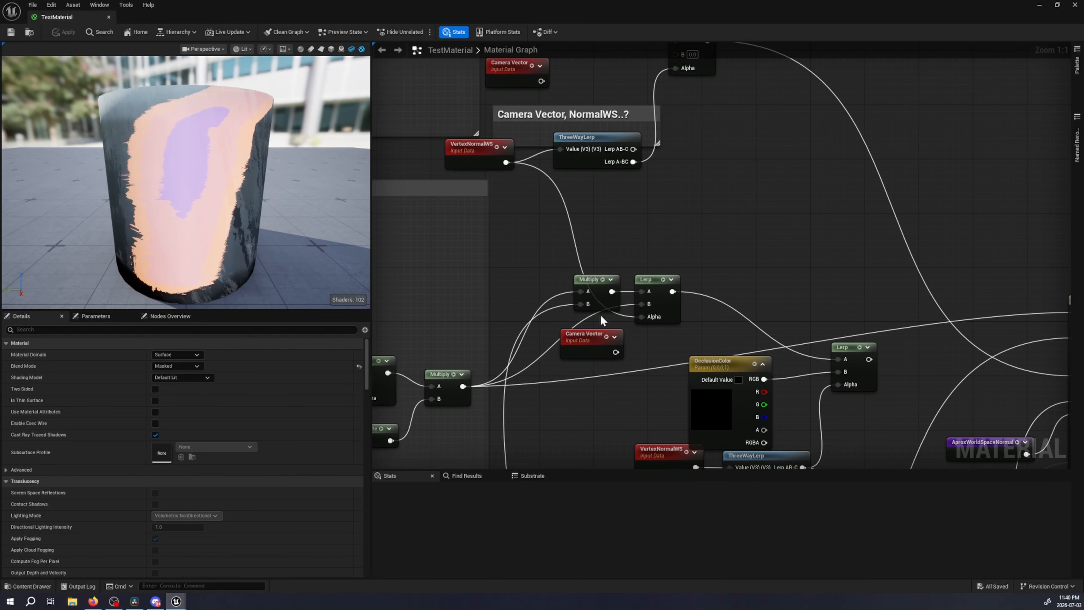
right_drag(634, 390, 544, 219)
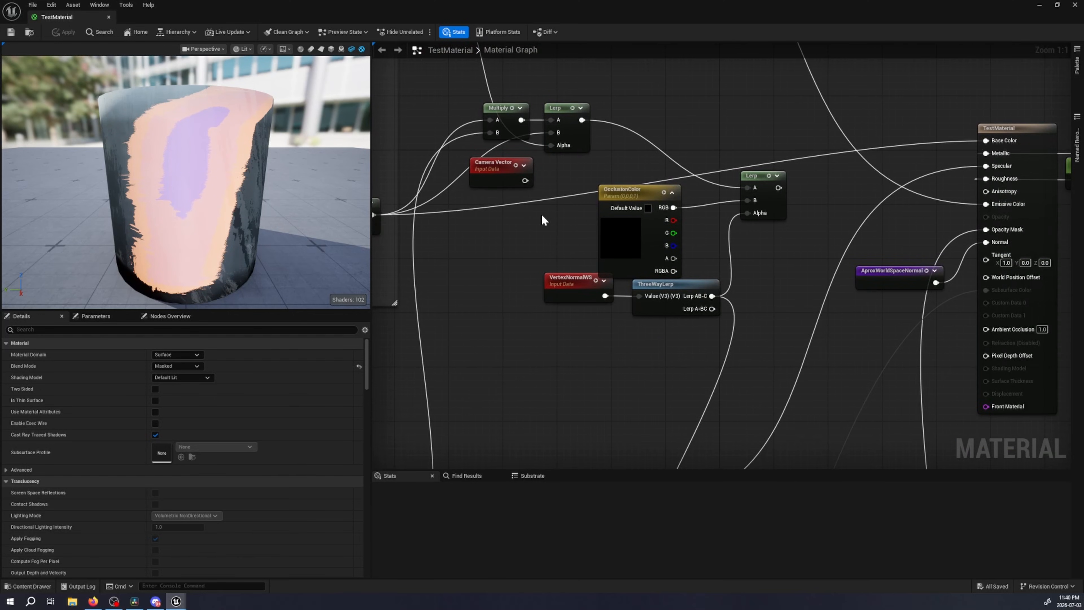
drag(811, 168, 550, 337)
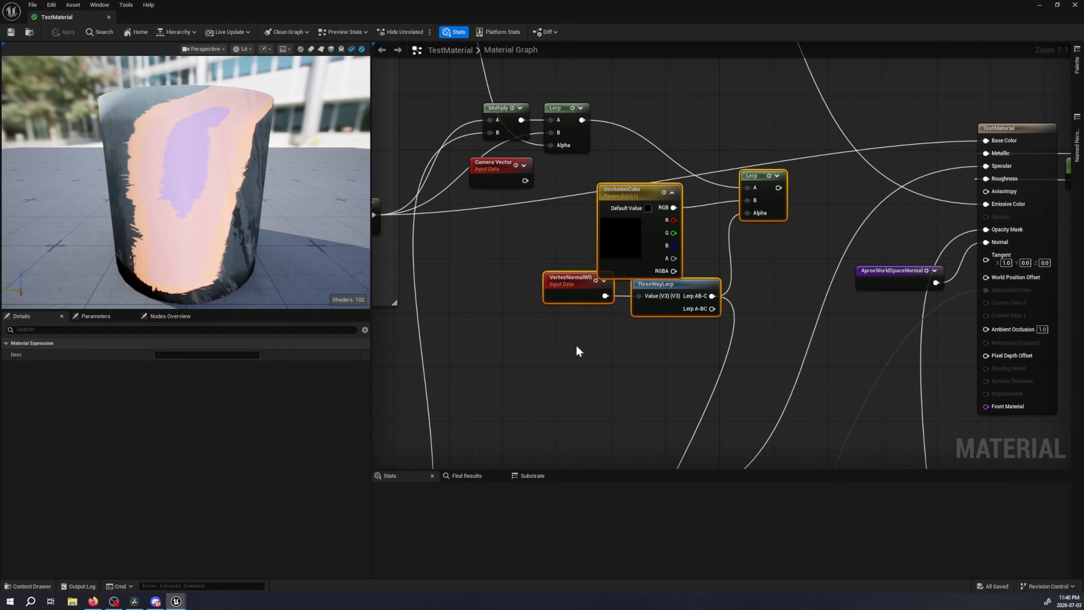
Switch to the browser and skip the Procedural PAINTERLY SHADER Part 4 video ahead to its PerInstanceCustomData node setup
click(92, 601)
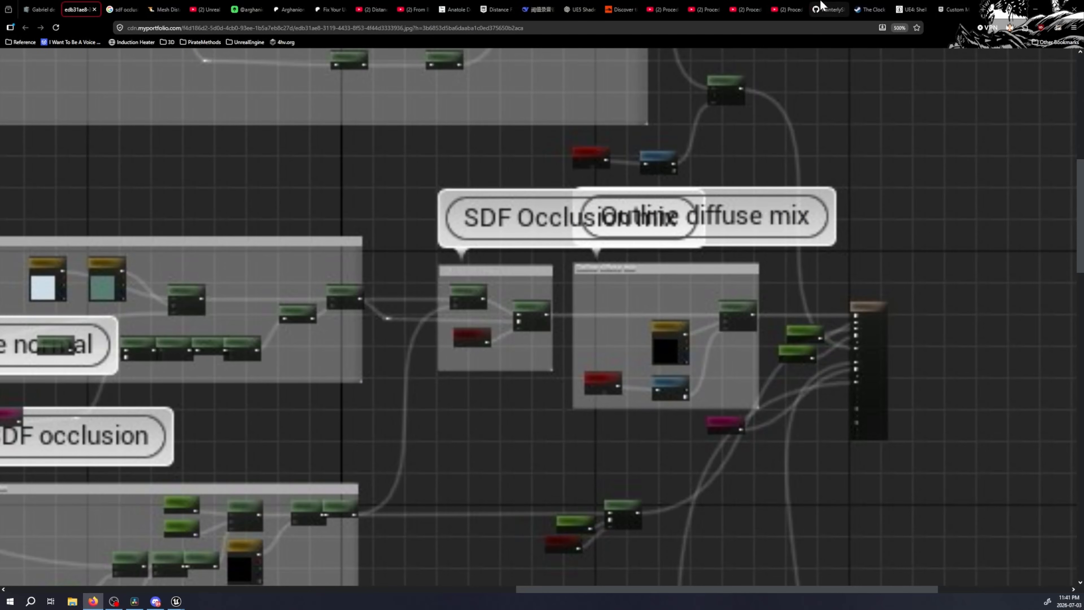
click(786, 9)
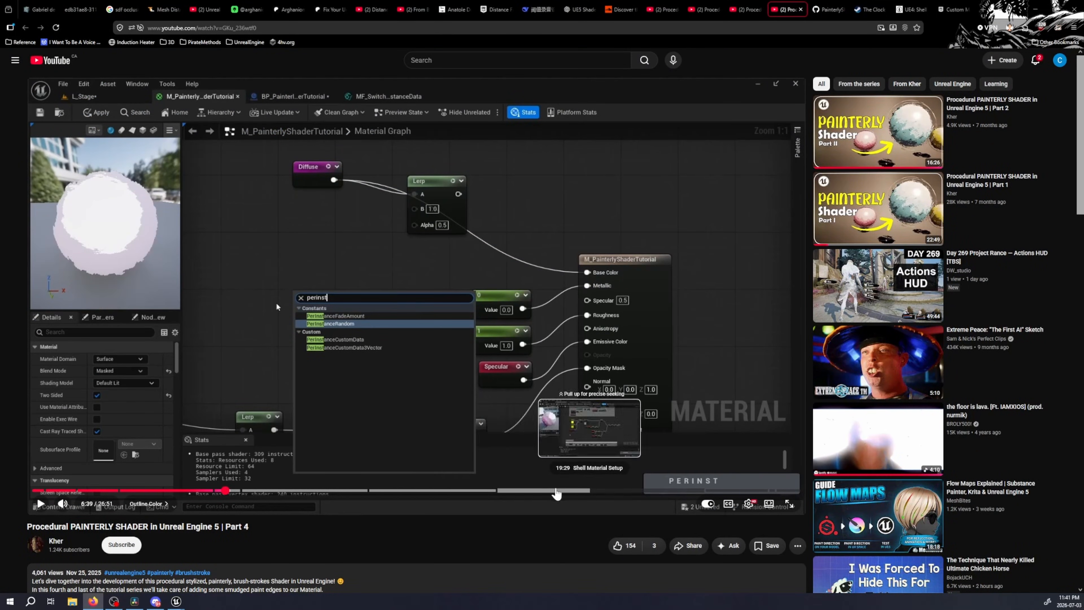
click(613, 491)
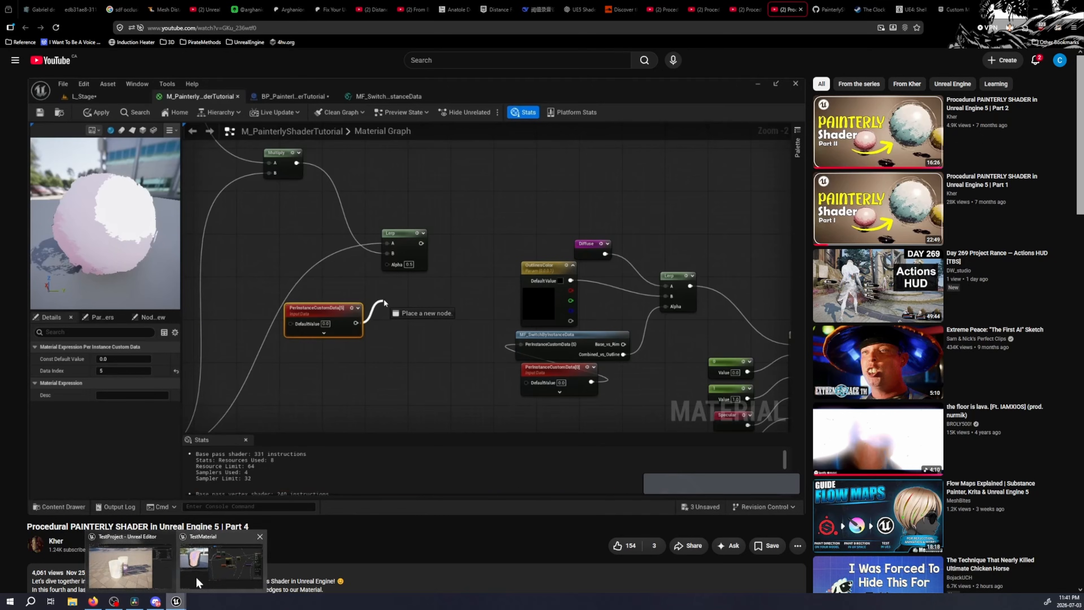
Switch to Unreal Editor, close TestMaterial, and select the instanced static mesh of BP_Instances in the level
click(187, 600)
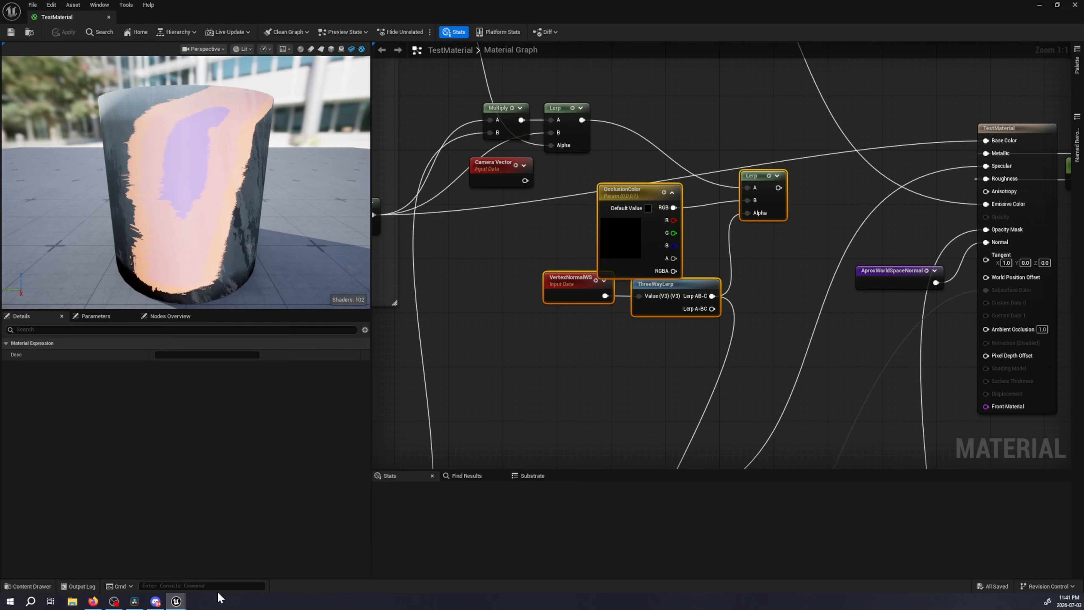
click(108, 18)
key(ctrl+space)
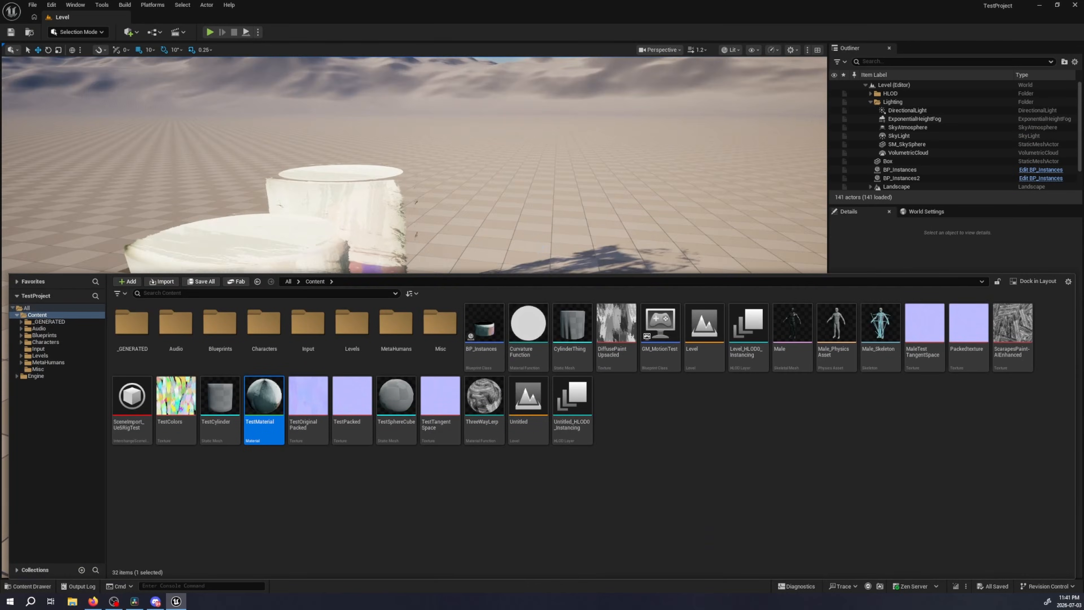
right_drag(451, 171, 769, 234)
key(ctrl+space)
double_click(308, 252)
key(w)
key(a)
key(s)
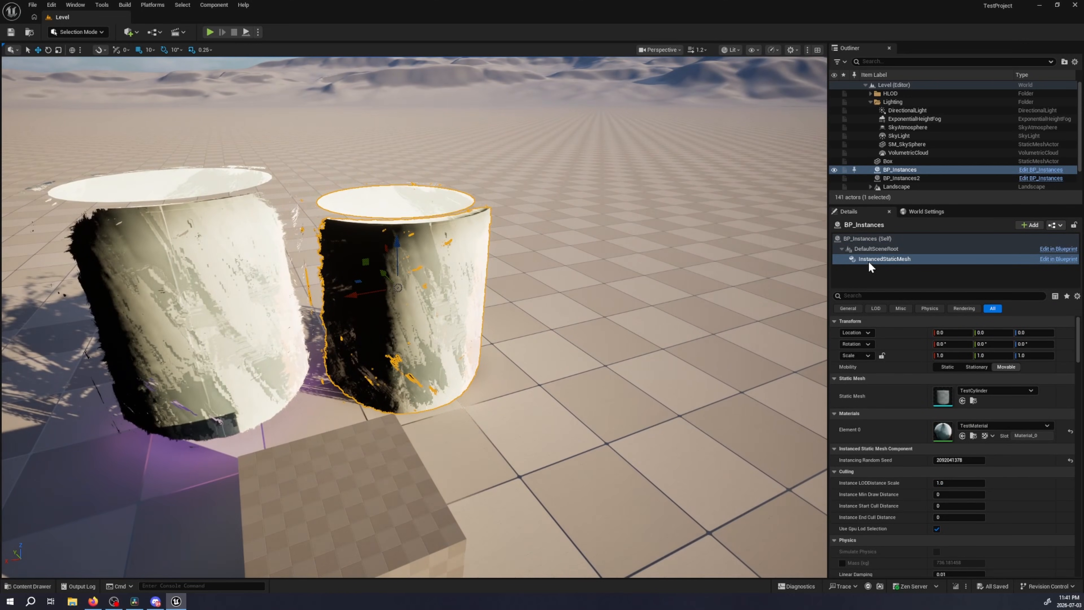
Examine the Instances and Custom data arrays in the instanced static mesh's details
scroll(894, 438, down, 15)
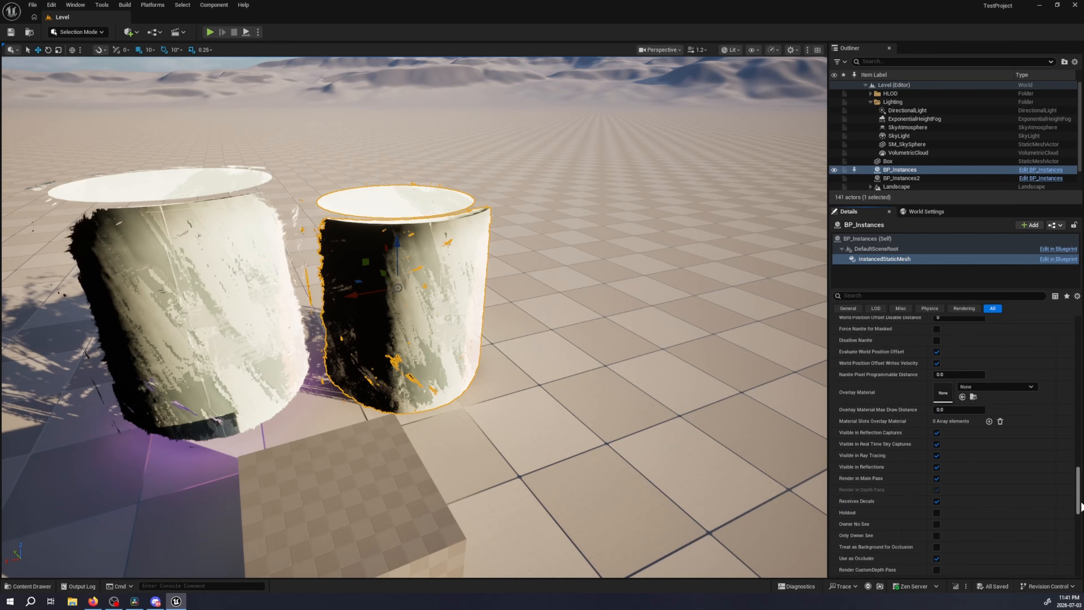
scroll(850, 444, up, 5)
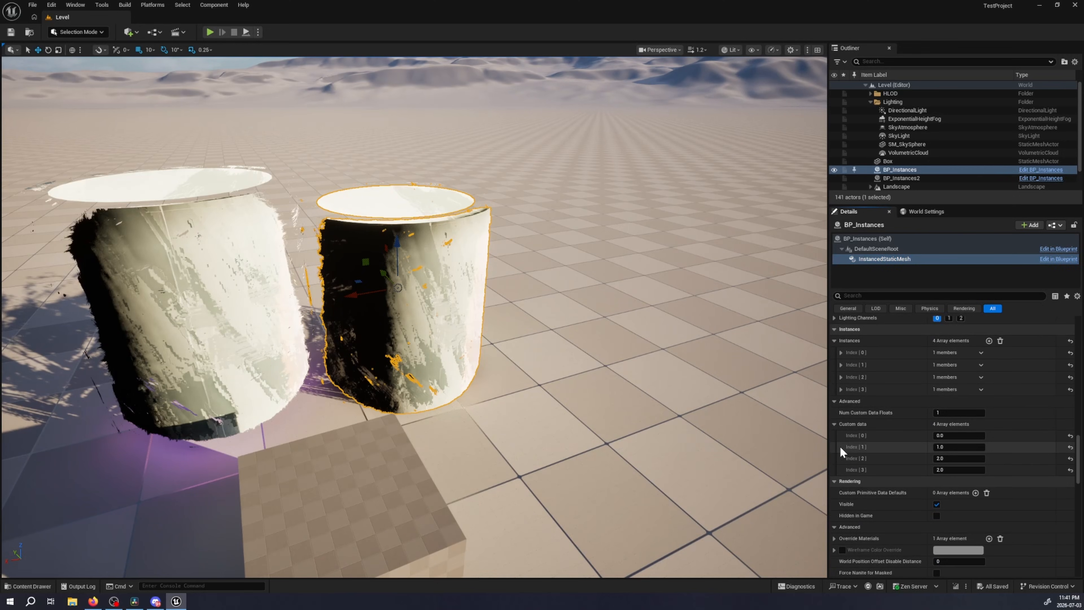
scroll(910, 439, down, 4)
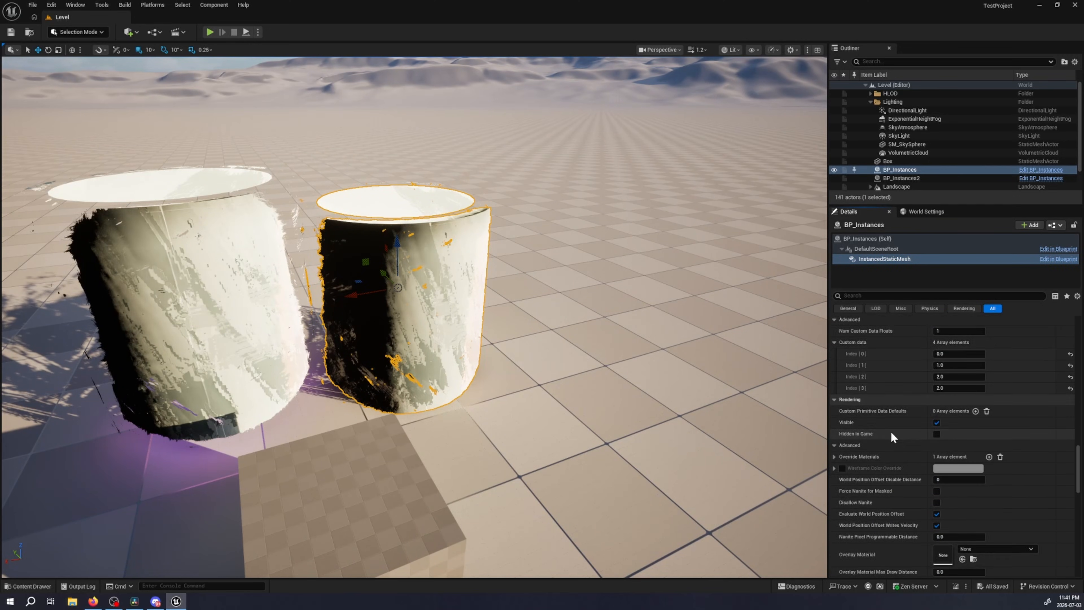
scroll(891, 431, up, 3)
Try shifting the X location in the transform of instance Index [3], and undo the change
click(839, 375)
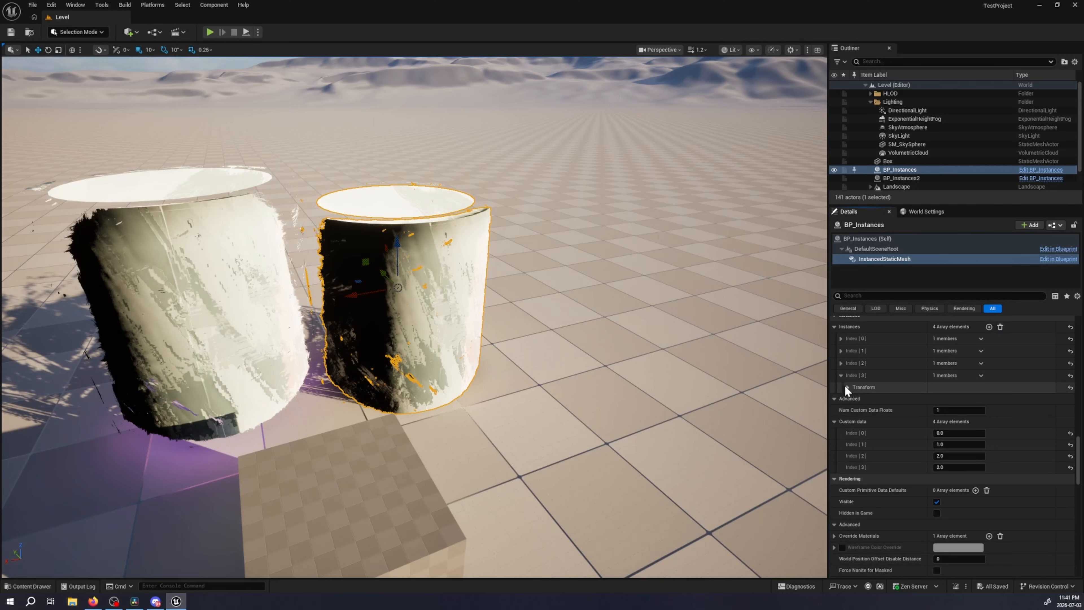
click(846, 387)
drag(952, 399, 938, 399)
key(ctrl+z)
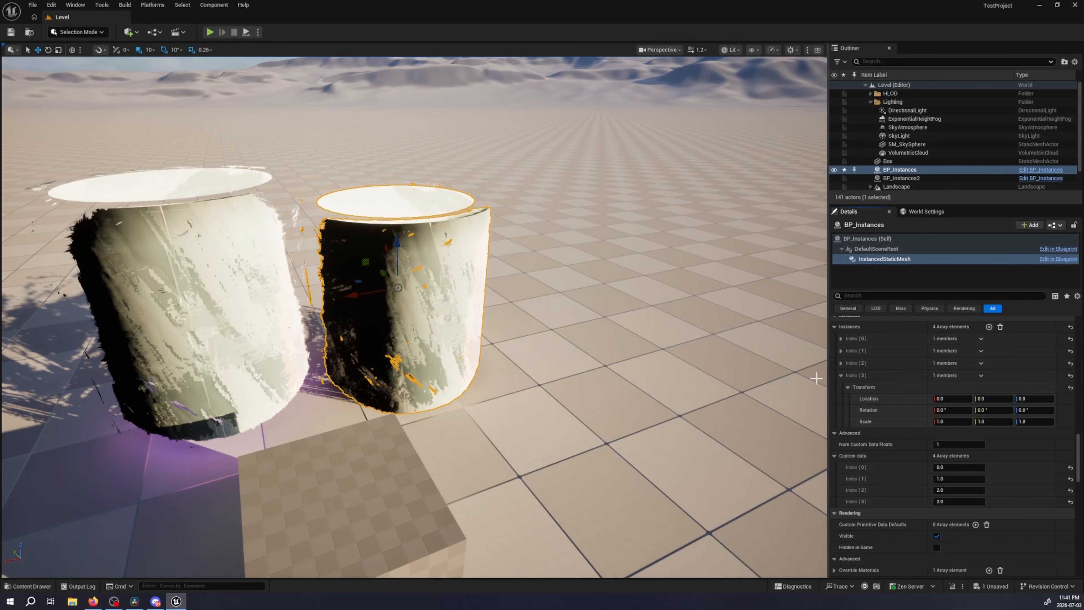
Undo the last transform change on the instanced mesh and open the TestMaterial asset
key(ctrl+z)
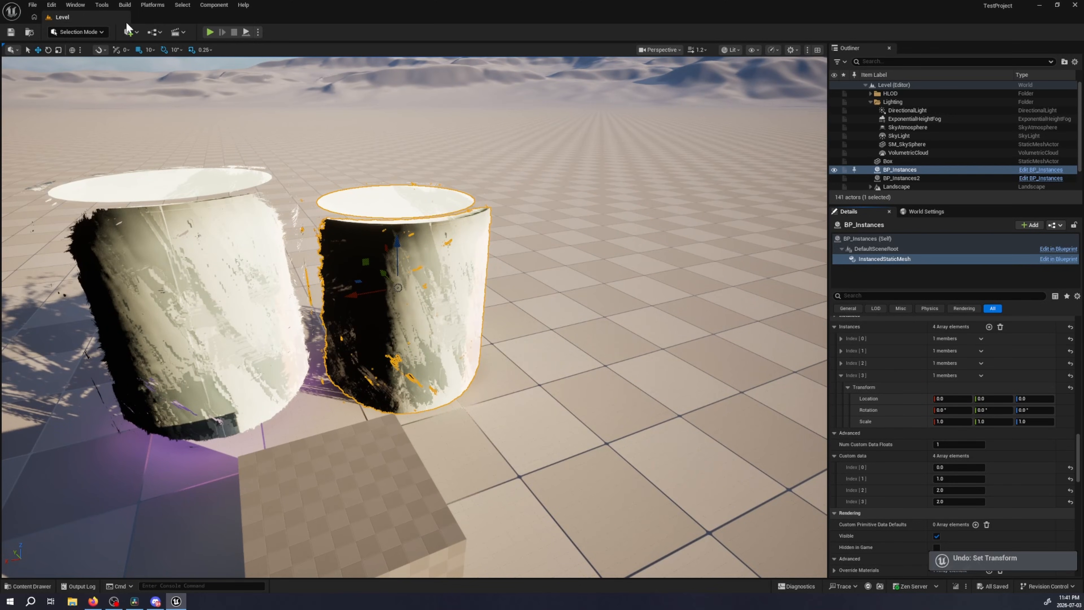
key(ctrl+space)
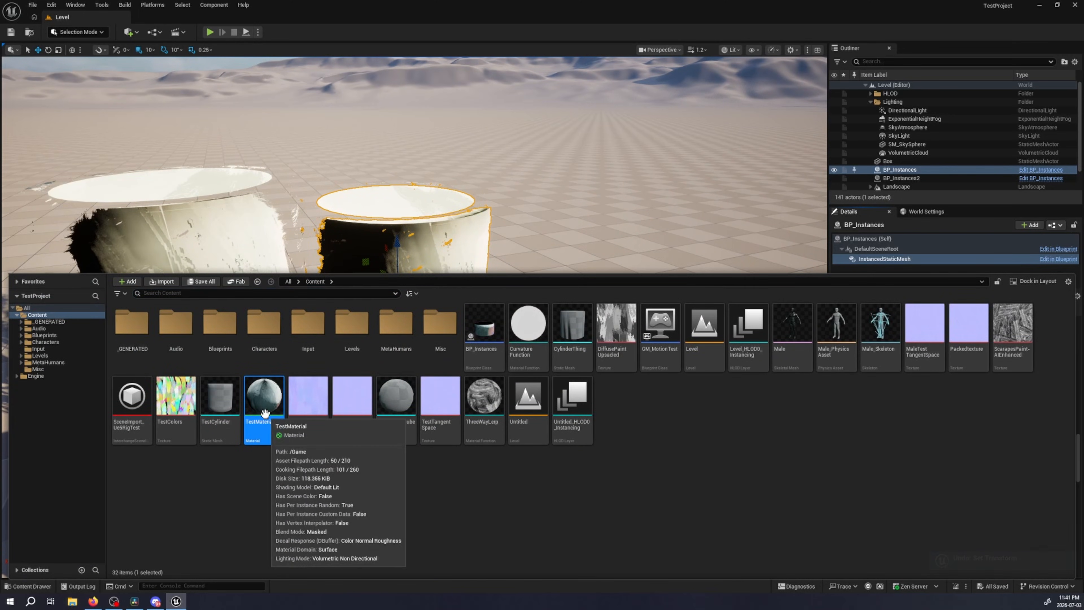
double_click(267, 416)
Switch to the browser and compare the reference material graph's SDF Occlusion and Outline diffuse mix nodes with the Part 4 video's PerInstanceCustomData setup
click(94, 601)
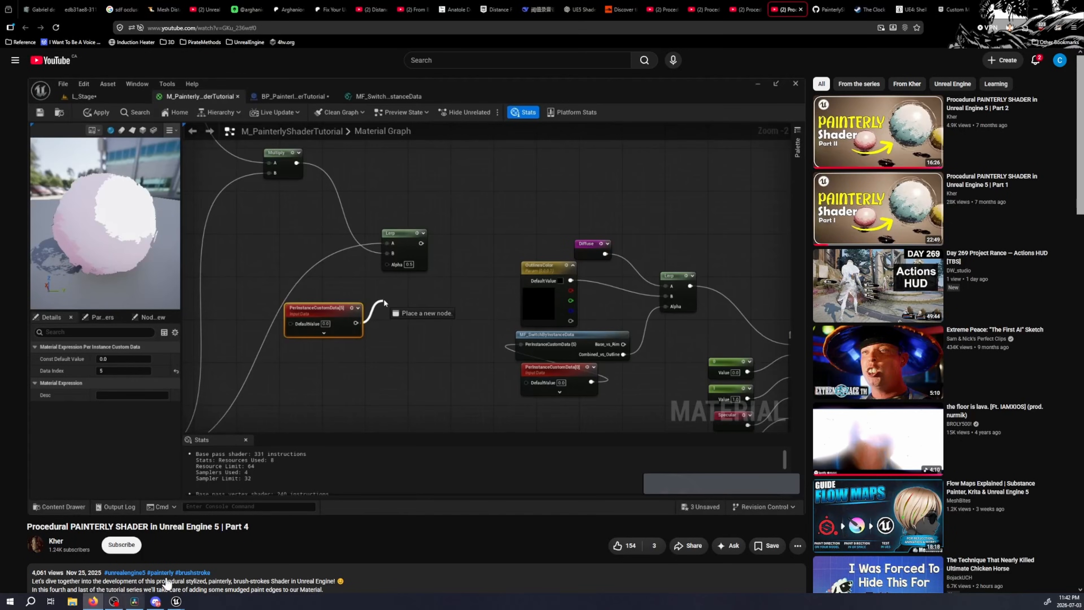
click(38, 6)
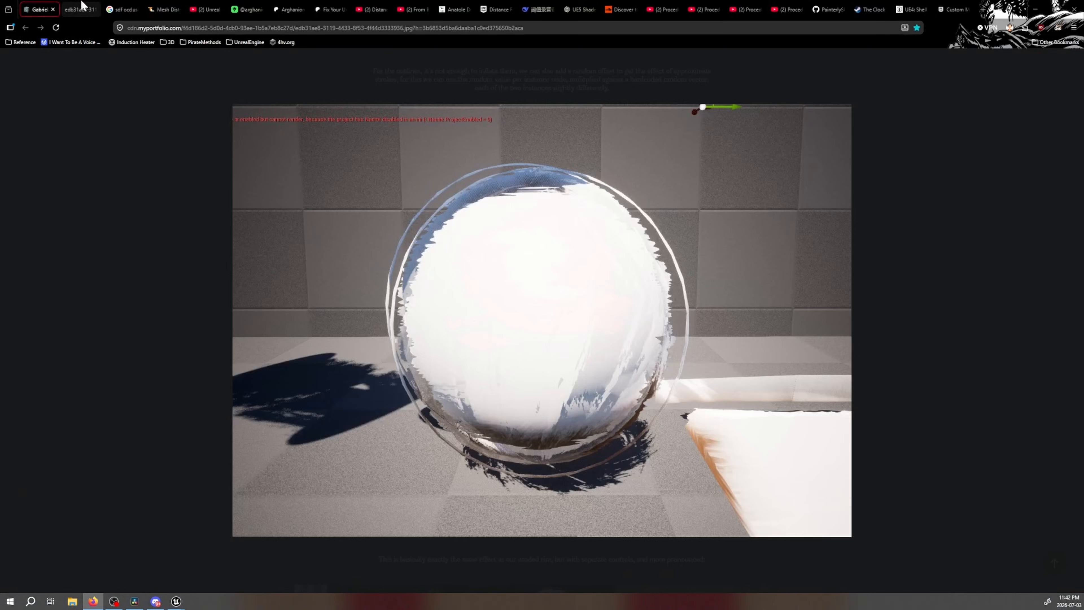
click(81, 5)
scroll(544, 259, down, 10)
scroll(615, 278, up, 5)
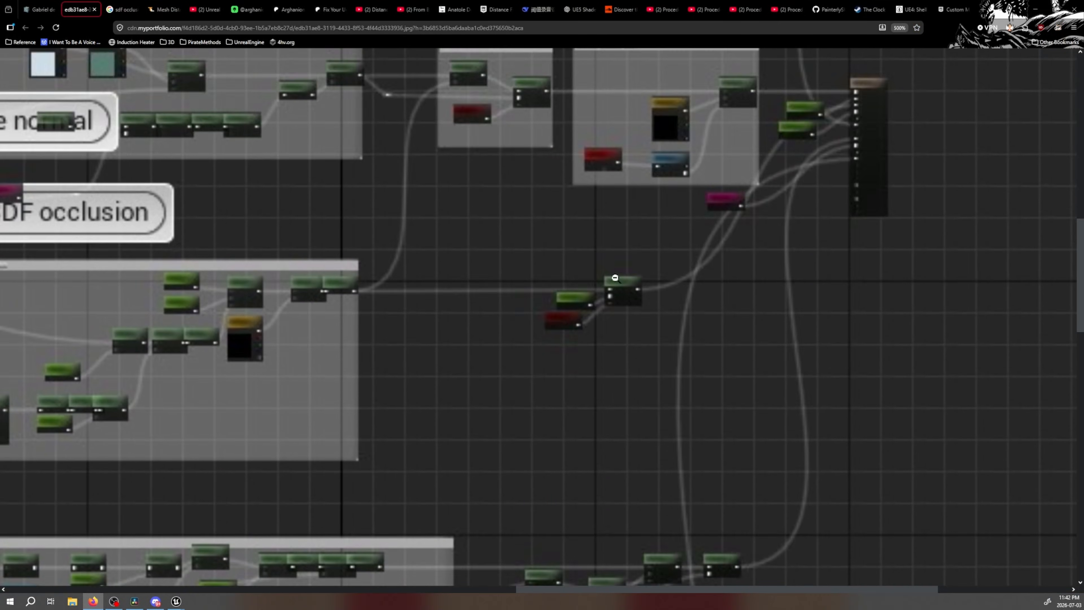
click(788, 10)
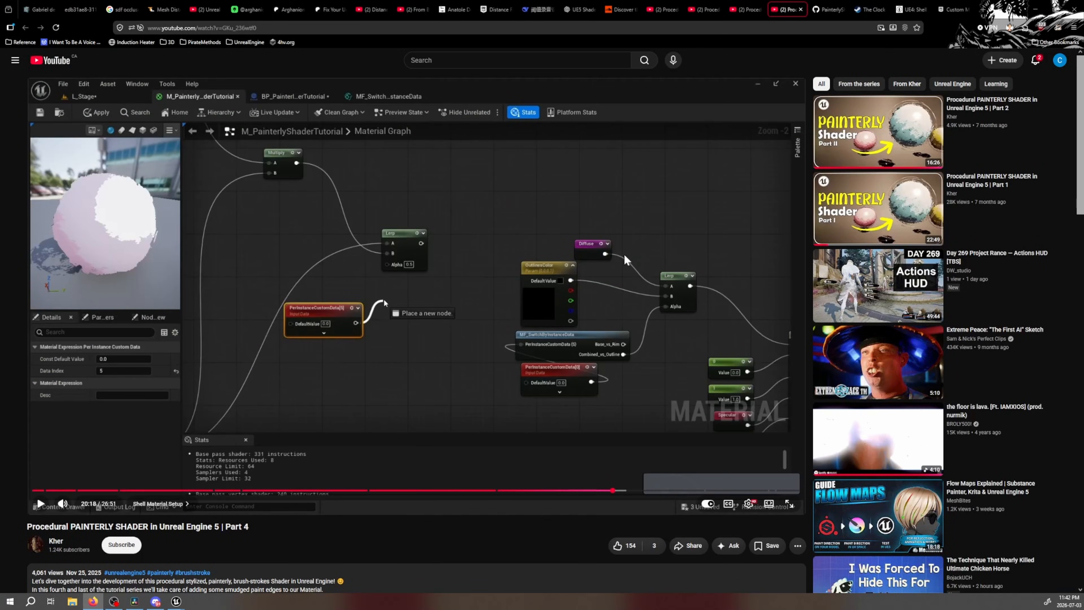
click(38, 8)
click(81, 9)
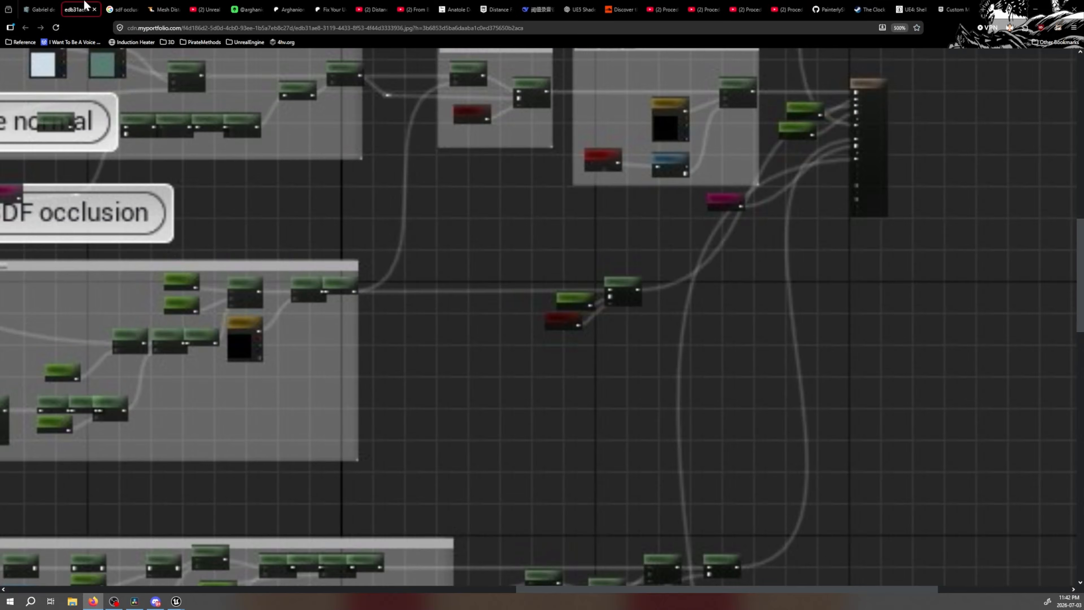
scroll(573, 319, up, 10)
scroll(577, 317, down, 5)
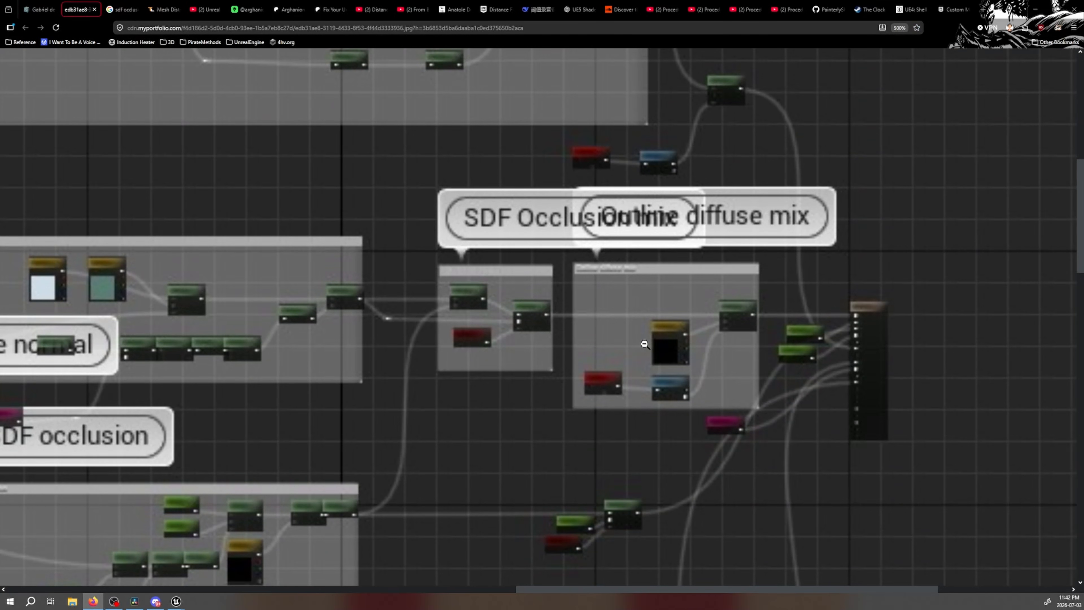
scroll(645, 344, up, 5)
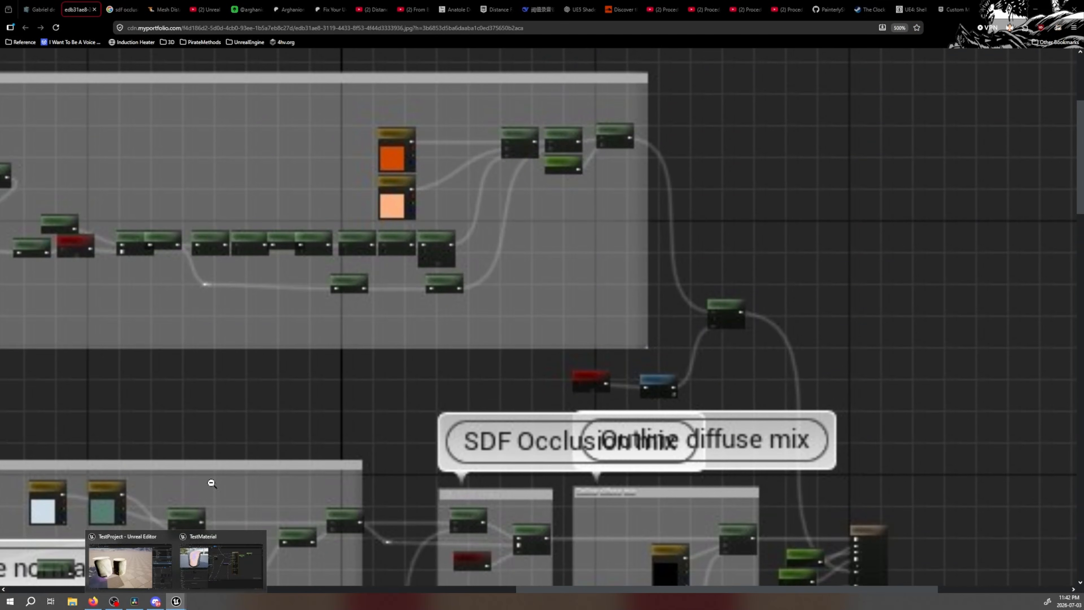
Switch to Unreal Editor's TestMaterial window and open the Rendering section of the Project Settings
click(176, 602)
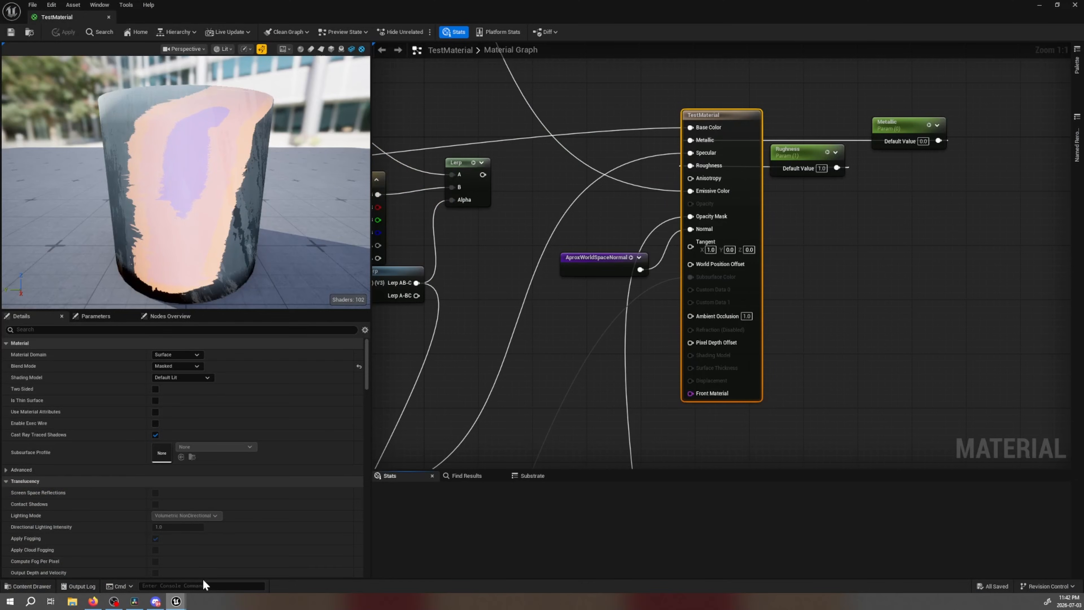
click(52, 5)
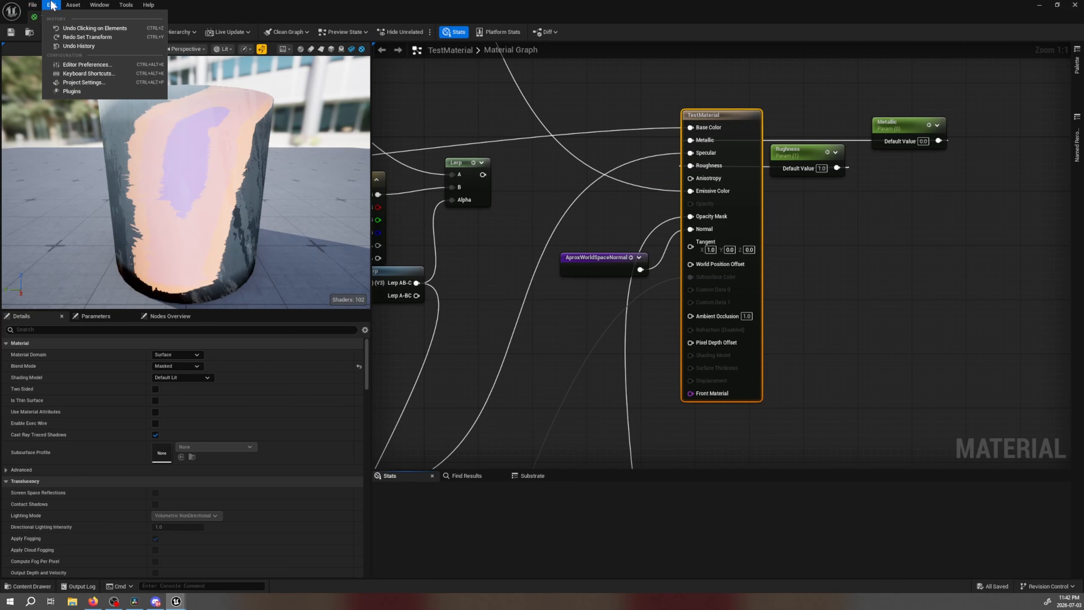
click(85, 82)
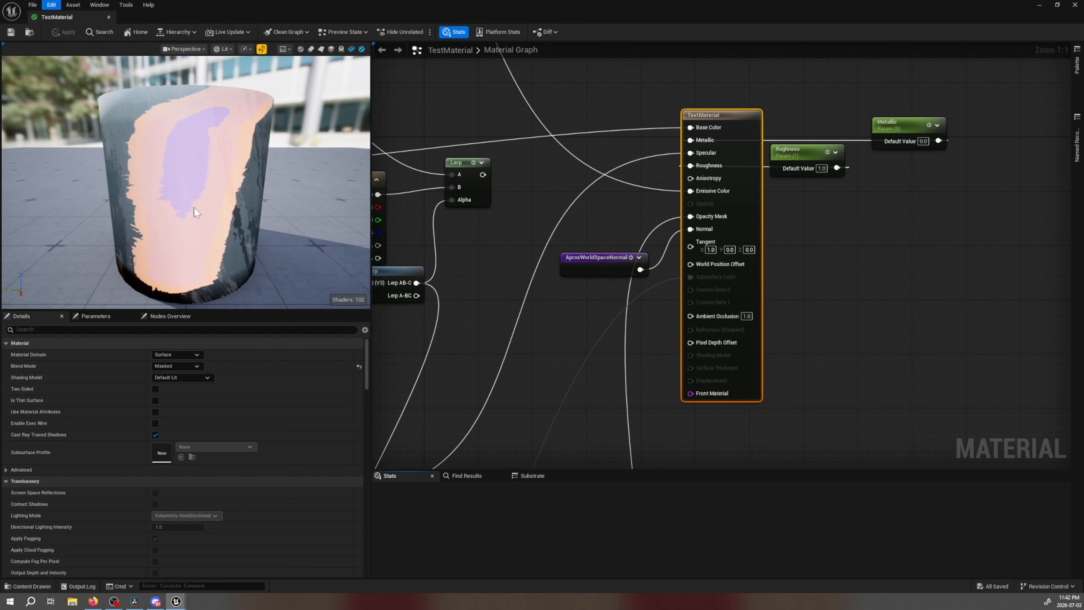
scroll(259, 355, down, 5)
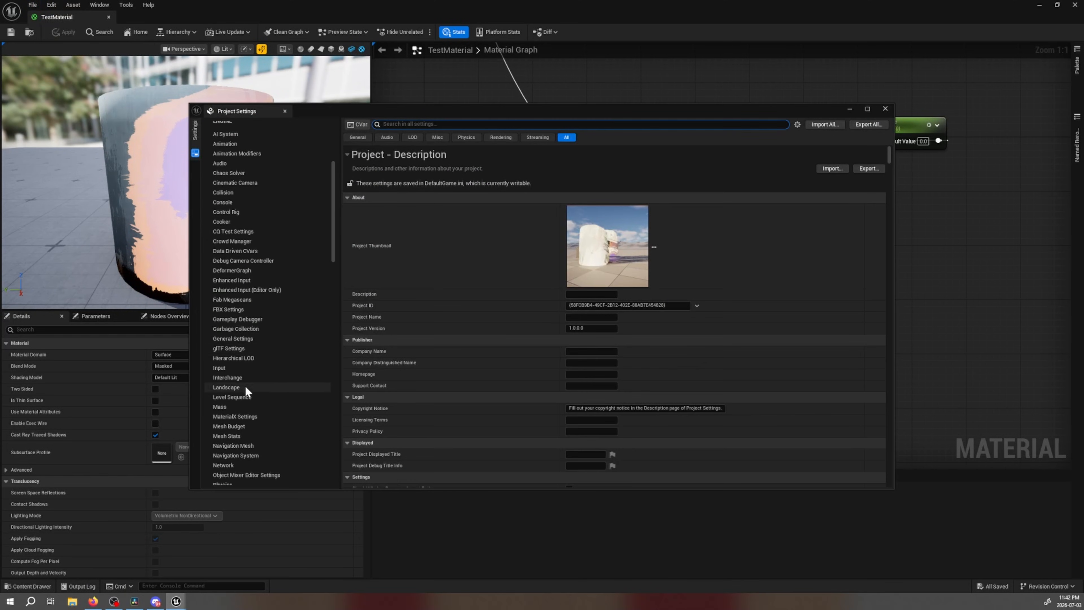
scroll(246, 387, down, 4)
click(242, 356)
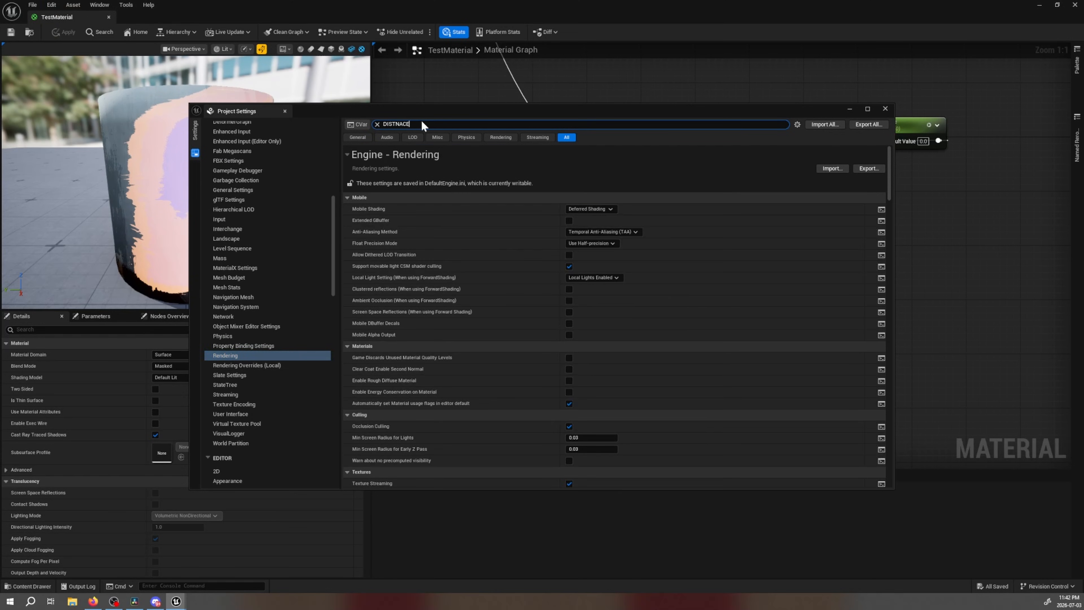
Search the rendering settings for "distance" to check Generate Mesh Distance Fields, and close the Project Settings
key(BackSpace)
key(BackSpace)
key(BackSpace)
key(BackSpace)
key(BackSpace)
key(BackSpace)
key(BackSpace)
text(distance)
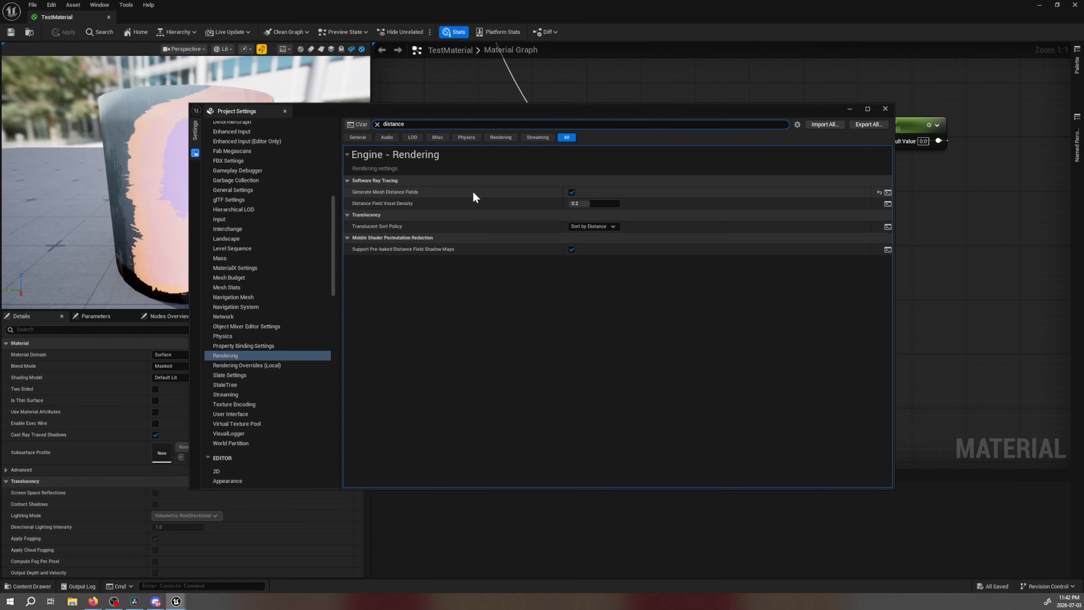
click(885, 109)
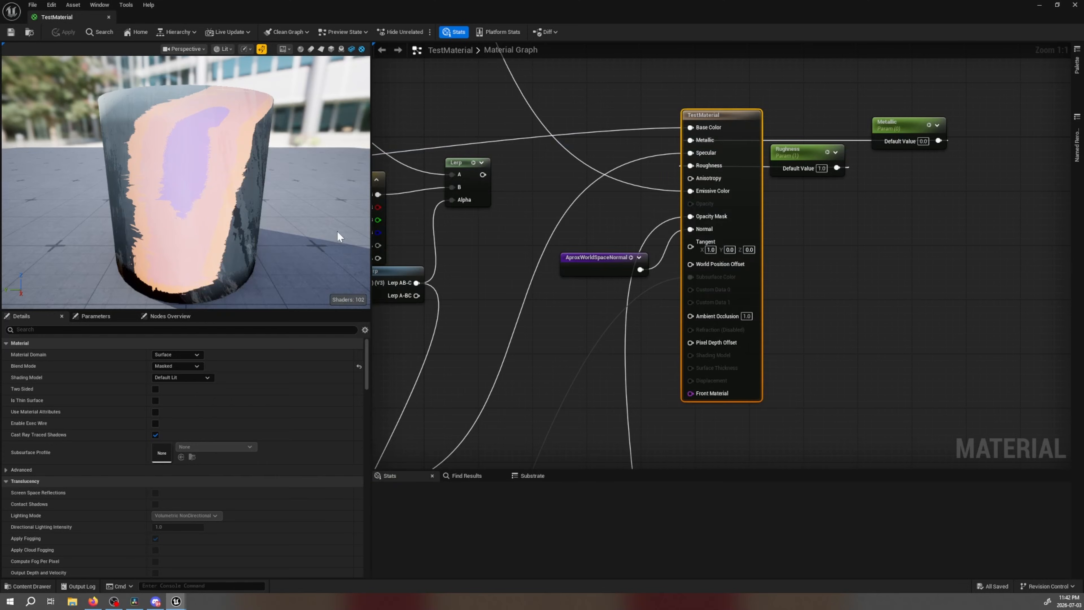
right_drag(225, 218, 225, 179)
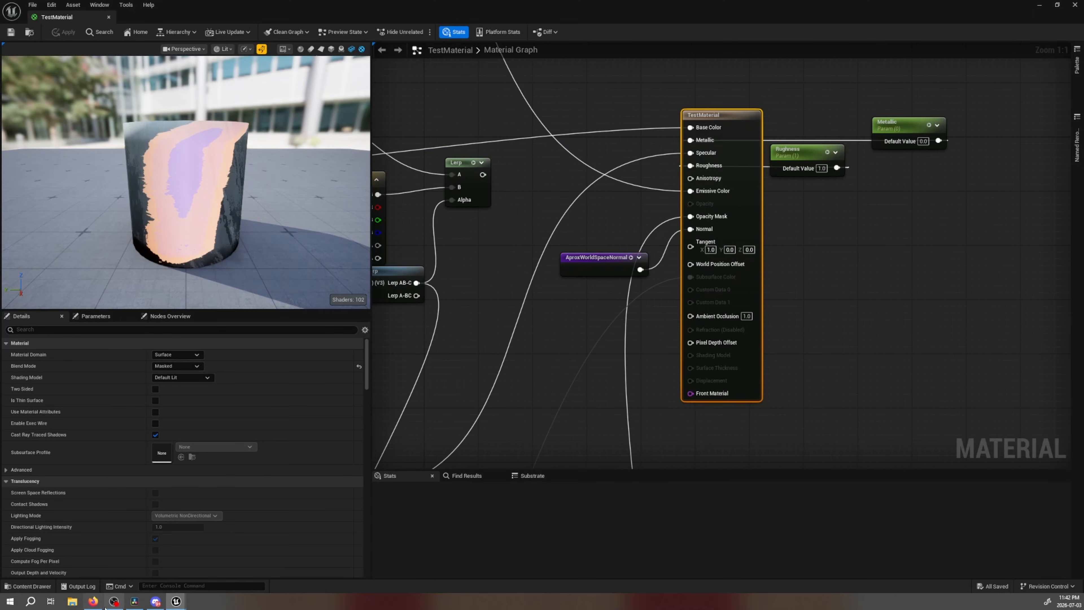
Switch to the browser and examine the reference graph's switch nodes from the emissive branch to ShadowPass Opacity
click(95, 603)
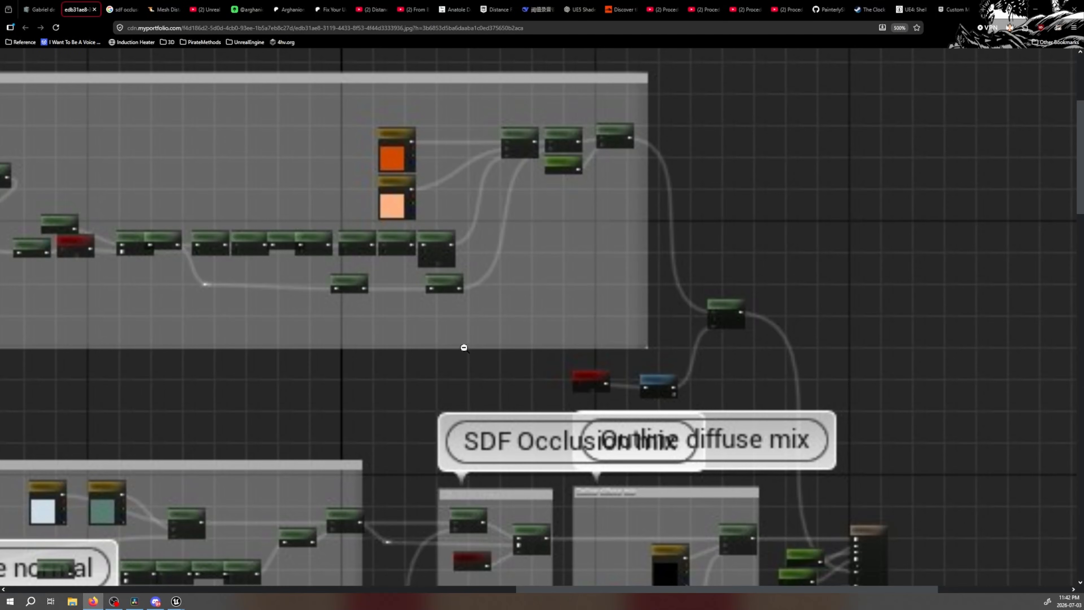
scroll(662, 327, down, 5)
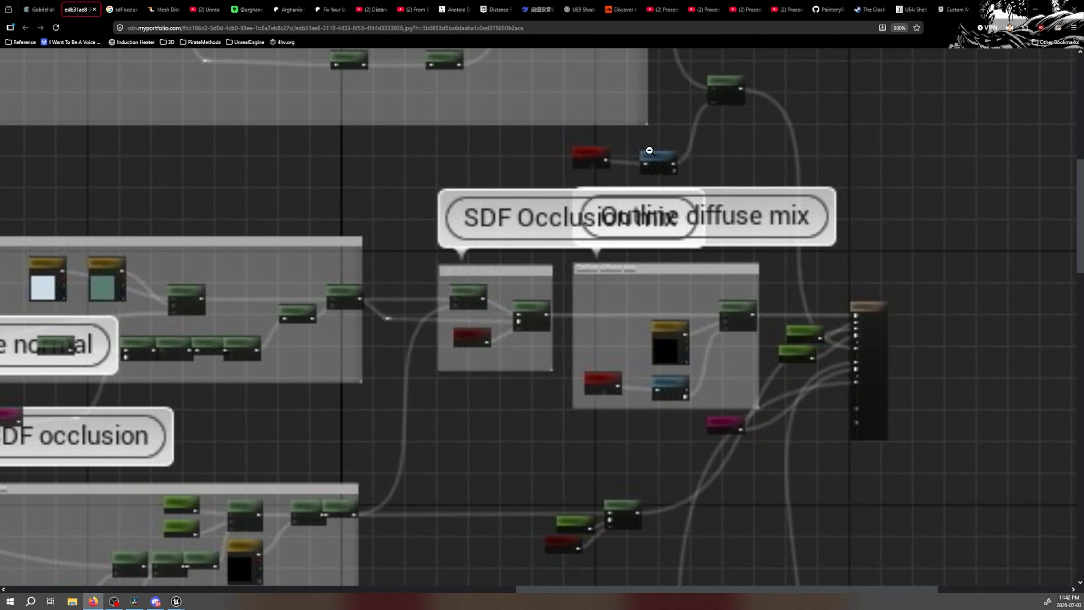
scroll(664, 167, down, 20)
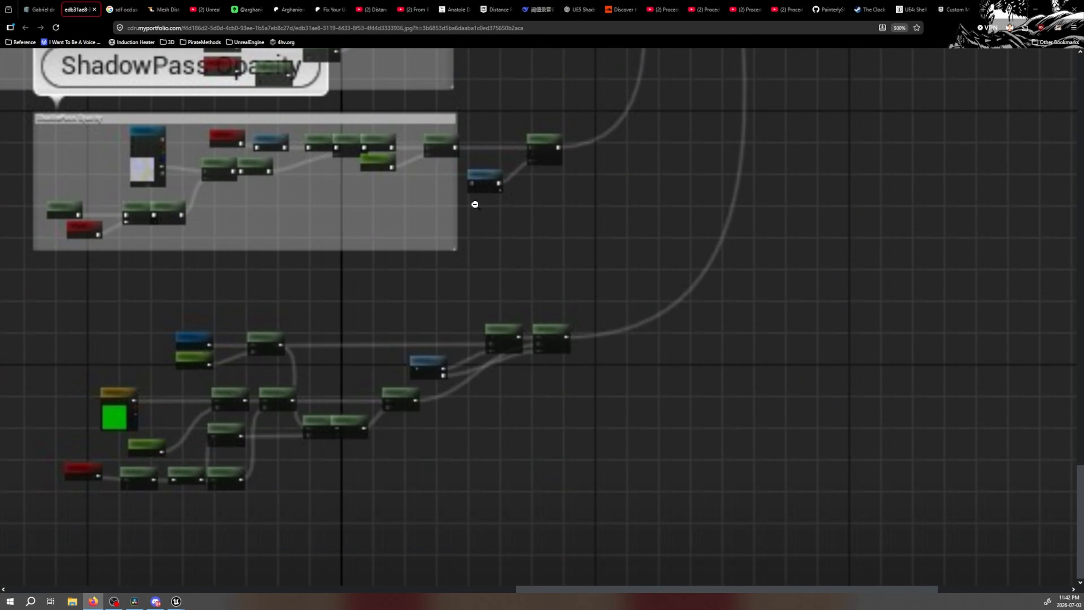
scroll(488, 202, up, 20)
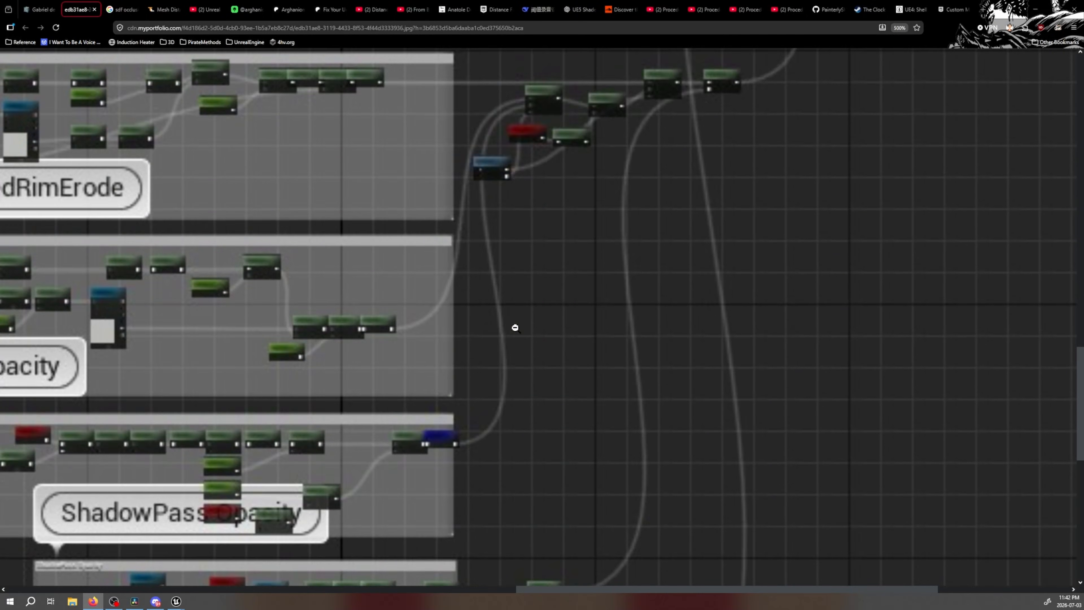
scroll(515, 327, down, 4)
scroll(515, 328, up, 5)
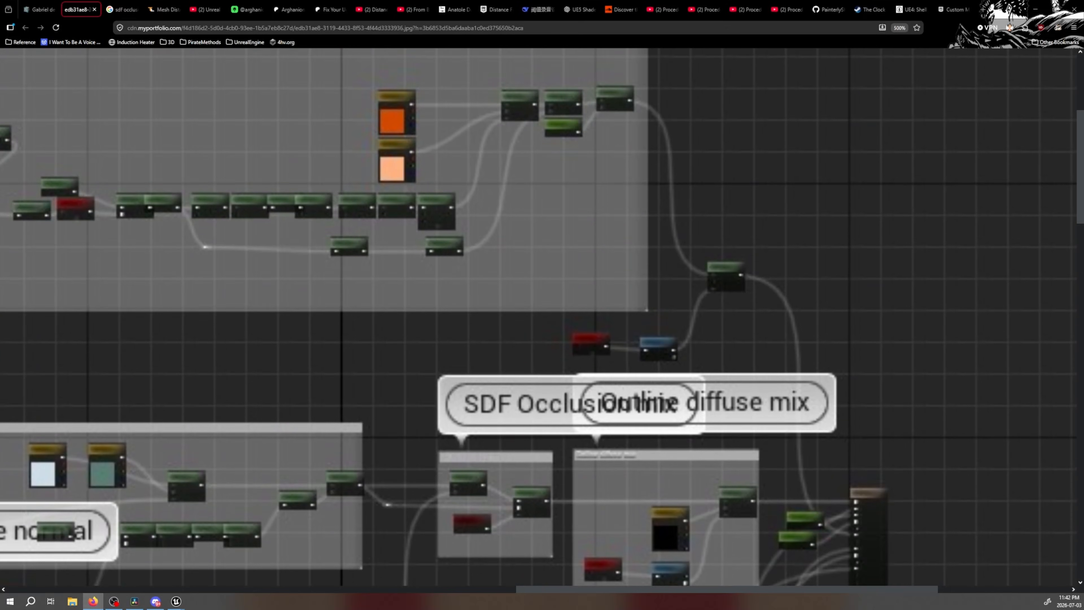
Check the Part 4 video's MF_SwitchByInstanceData setup and the PainterlyShaderMaterialUE5 repository's Material-Functions folder on GitHub against the stylized paint breakdown
click(784, 6)
click(59, 5)
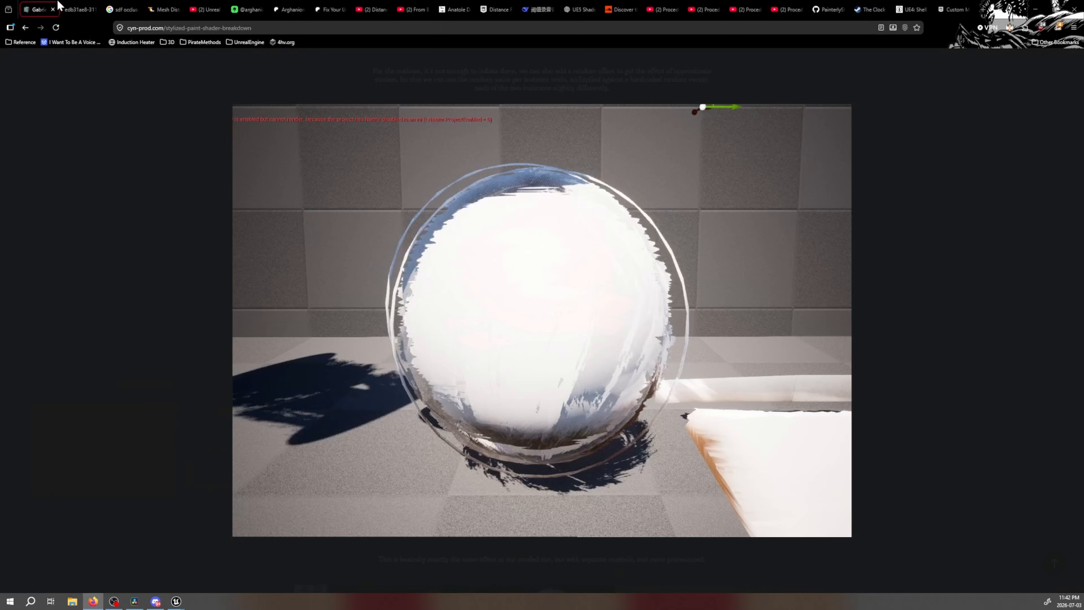
click(79, 8)
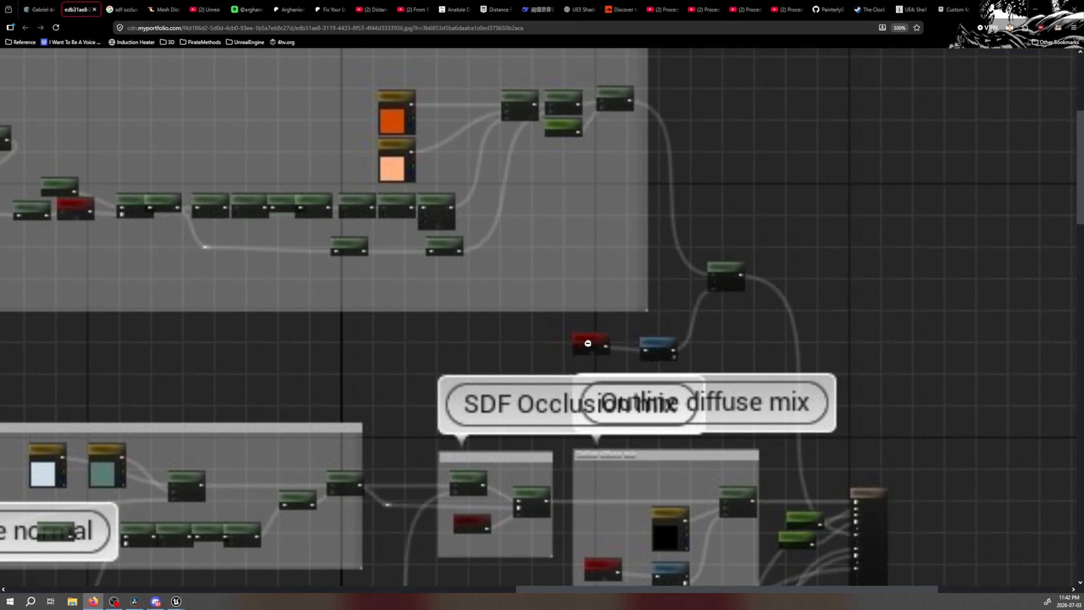
click(786, 9)
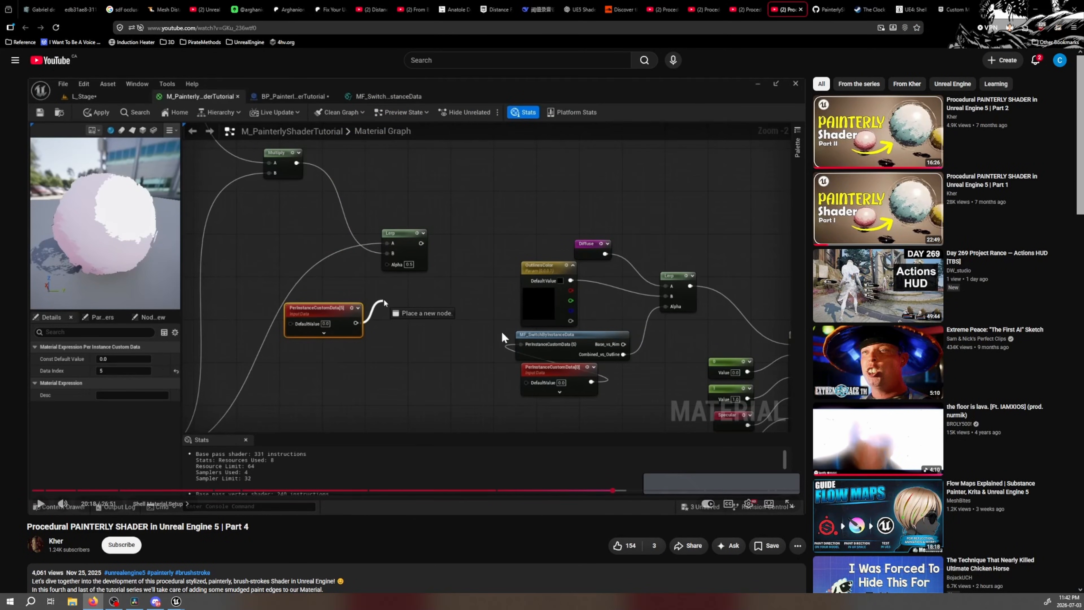
click(835, 6)
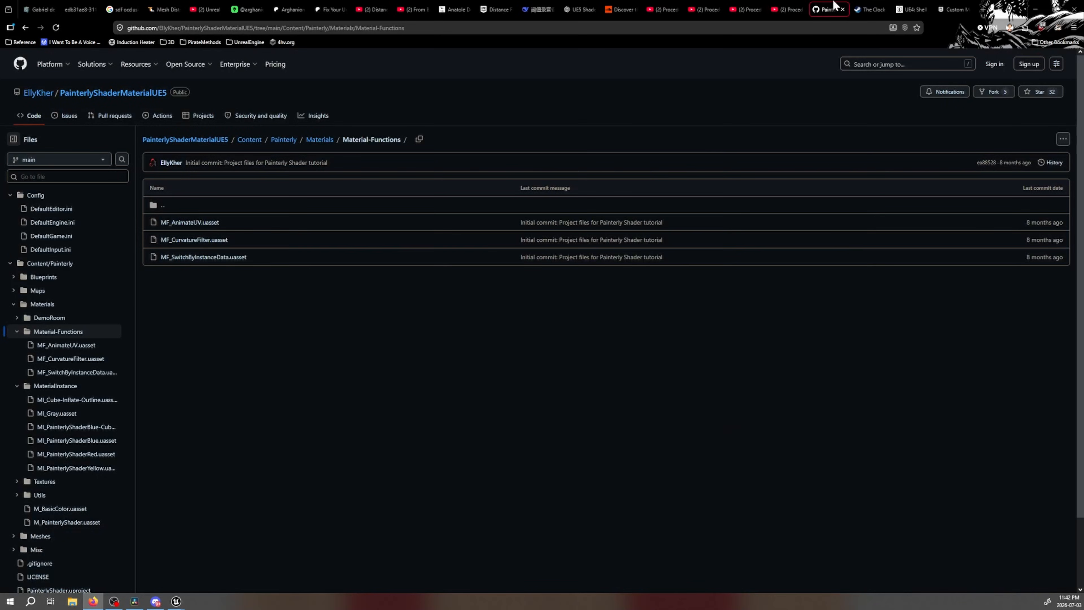
key(ctrl+1)
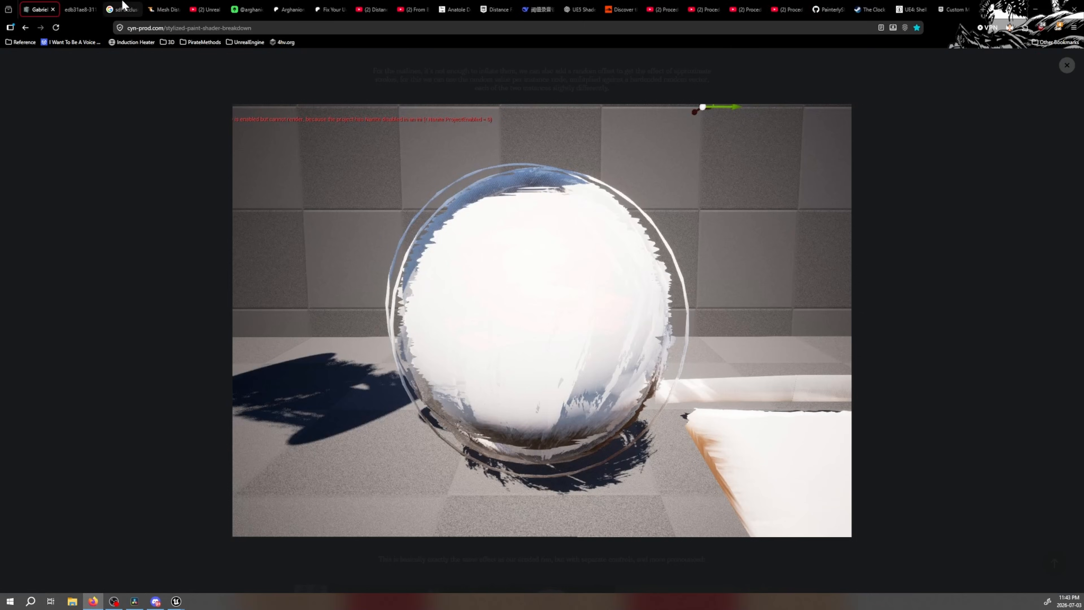
Return to the reference graph image and examine the nodes between the Outline diffuse mix and rim erode sections
key(ctrl+Tab)
scroll(627, 339, down, 5)
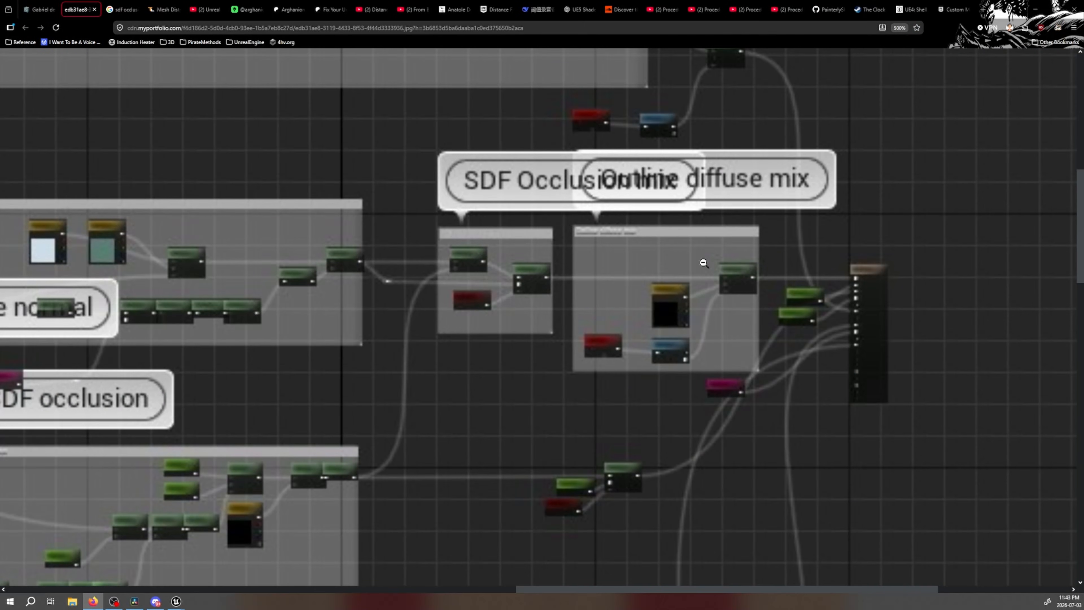
scroll(602, 318, down, 6)
scroll(601, 318, up, 4)
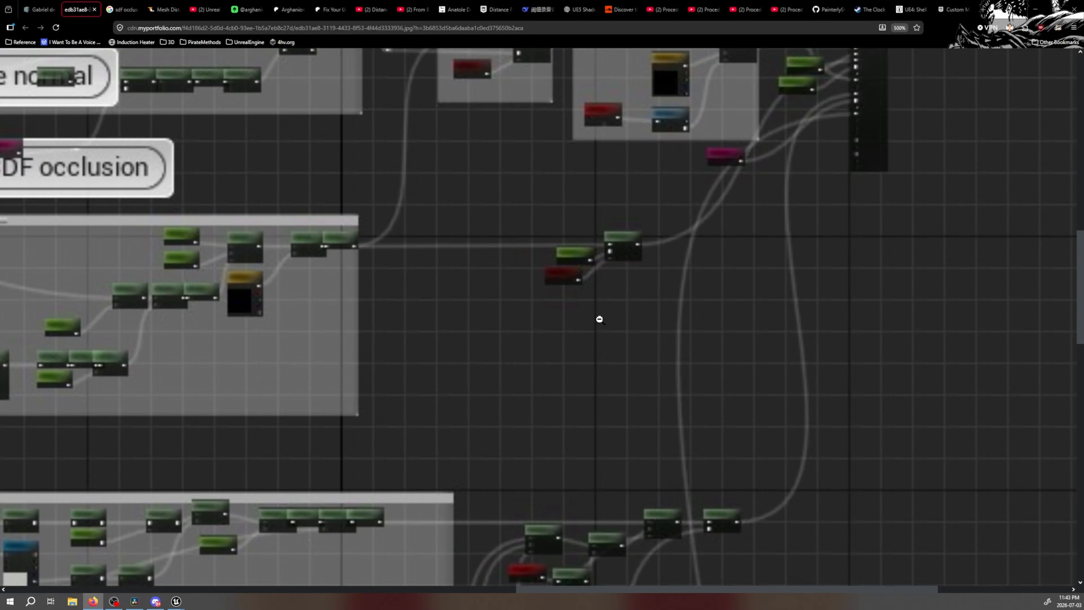
ctrl+scroll(612, 320, down, 1)
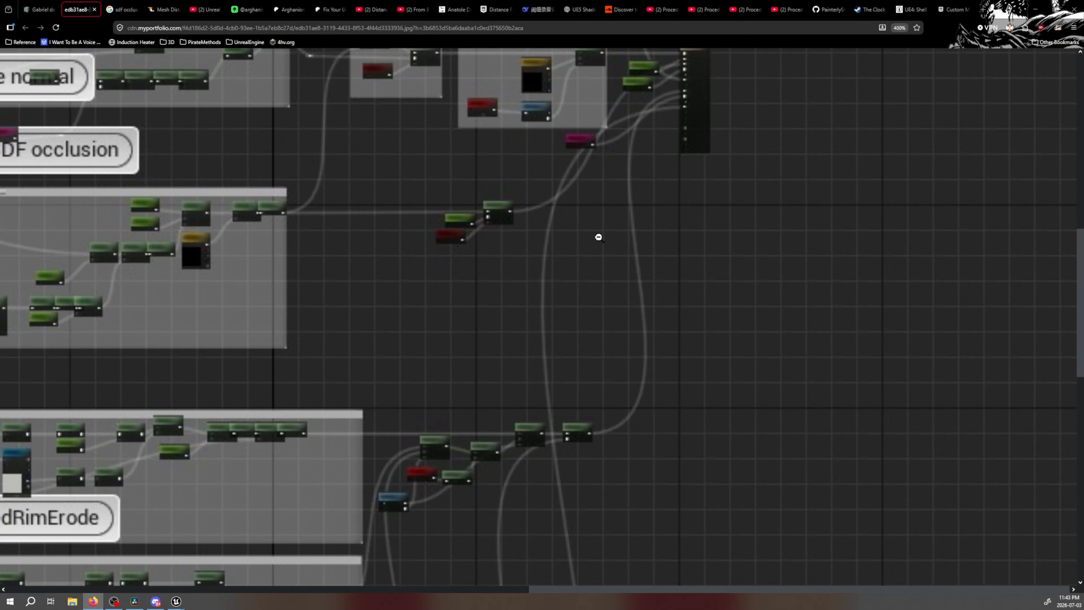
scroll(576, 242, up, 4)
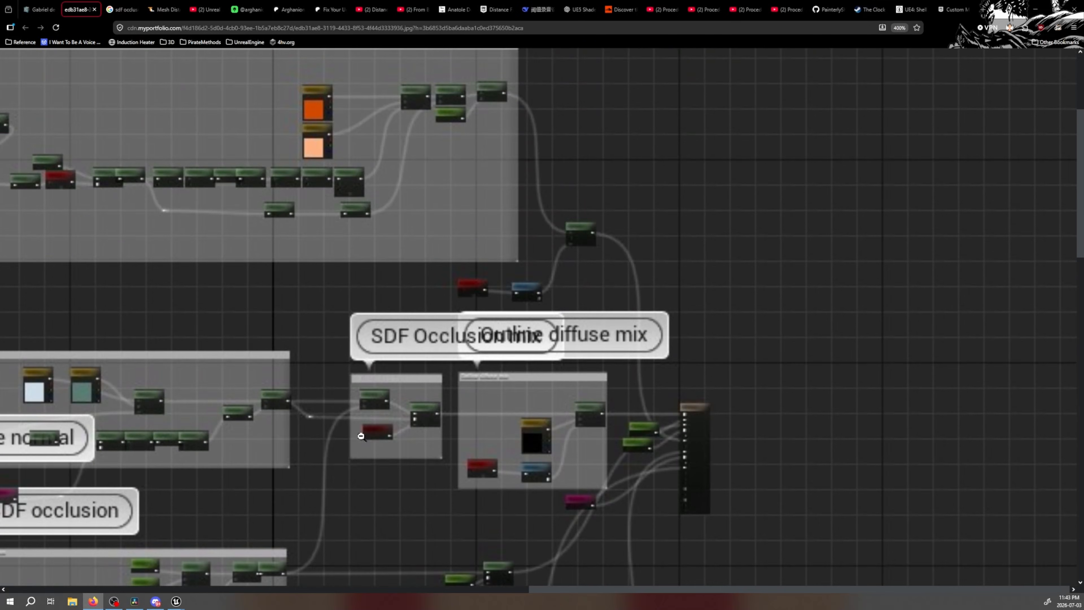
Switch to TestMaterial in Unreal Editor and preview the Lerp node fed by the Multiply on the preview cylinder
click(173, 603)
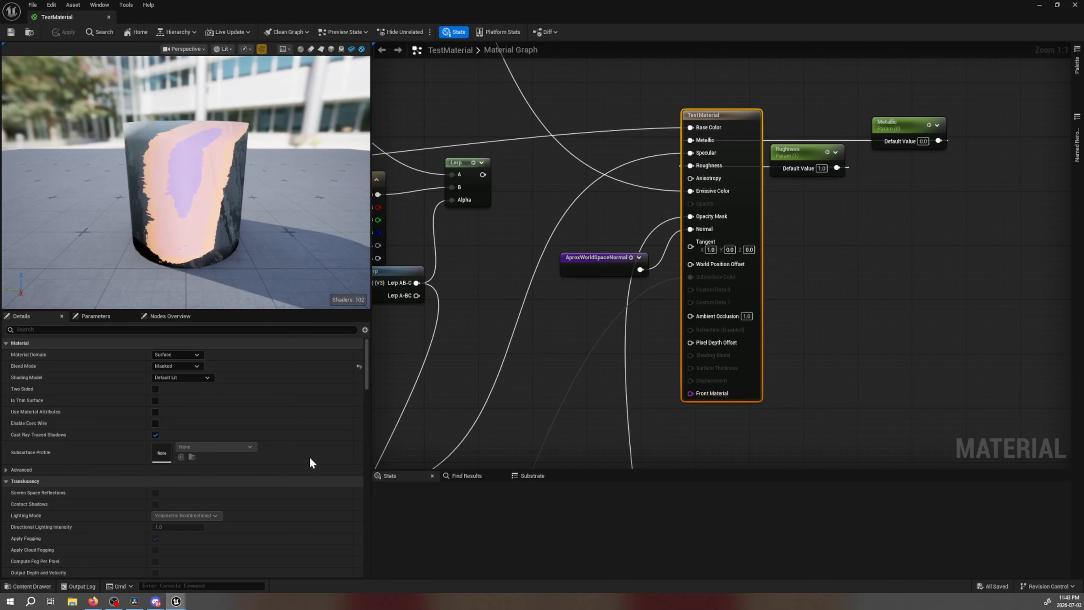
scroll(758, 327, up, 2)
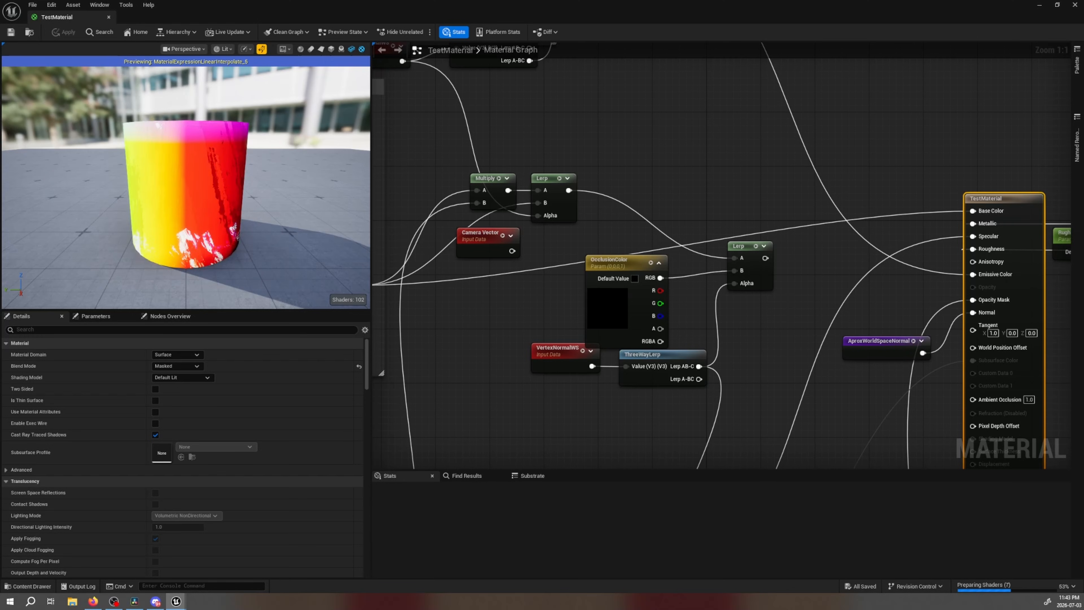
scroll(186, 188, up, 1)
drag(186, 188, 209, 184)
scroll(438, 227, down, 3)
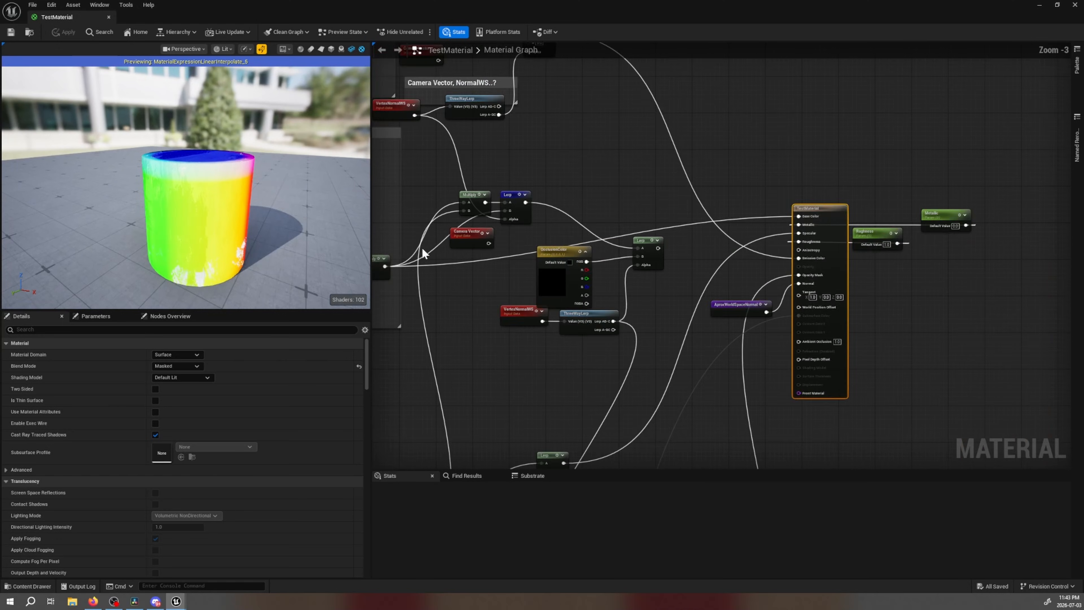
Examine the TestMaterial graph's commented node groups and how they connect to the material output
right_drag(378, 253, 953, 211)
mouse_move(447, 417)
right_down()
mouse_move(737, 304)
mouse_move(426, 90)
right_up()
mouse_move(471, 234)
right_down()
mouse_move(482, 240)
mouse_move(715, 74)
right_up()
drag(447, 306, 610, 249)
right_drag(695, 86, 638, 269)
scroll(638, 270, down, 3)
right_drag(706, 170, 562, 223)
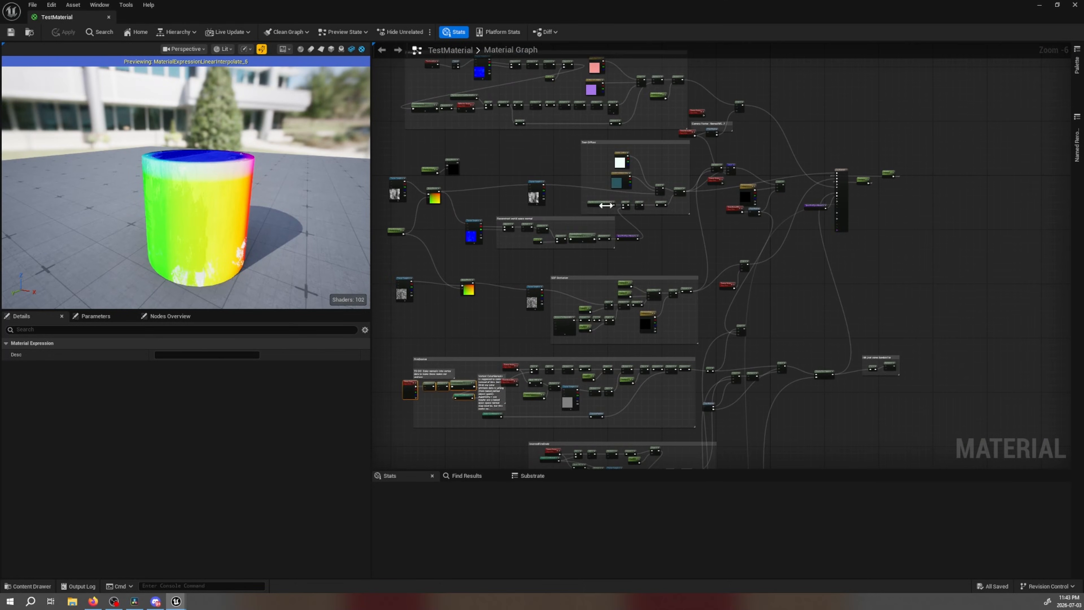
Connect the Camera Vector to the Alpha input of the previewed Lerp beside the Toon Diffuse group
scroll(685, 203, up, 2)
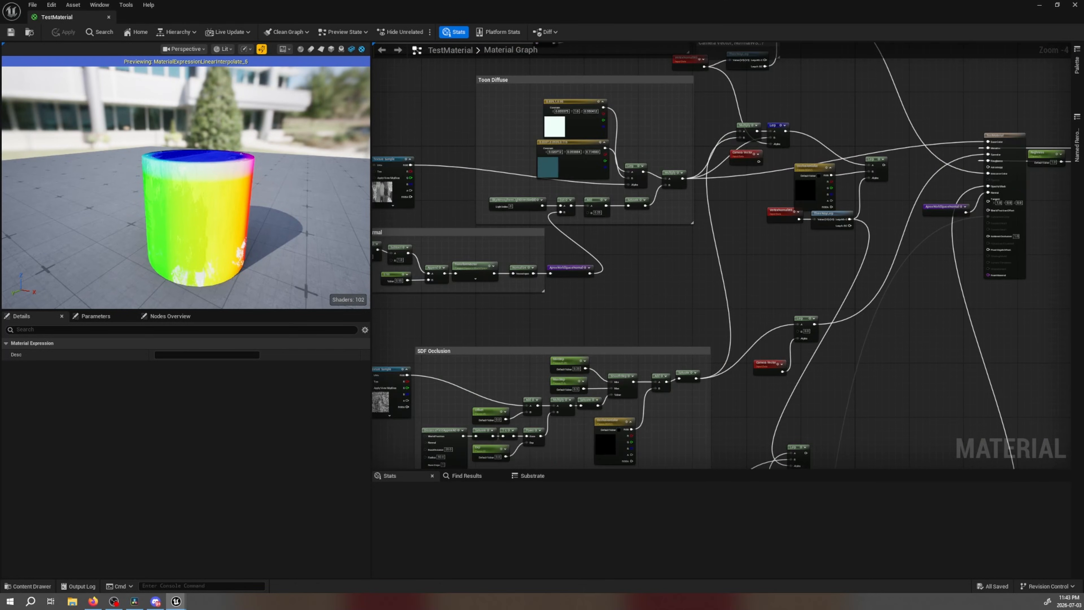
right_drag(546, 326, 719, 179)
right_drag(228, 213, 231, 239)
drag(228, 213, 122, 188)
right_drag(856, 131, 539, 358)
scroll(625, 239, up, 3)
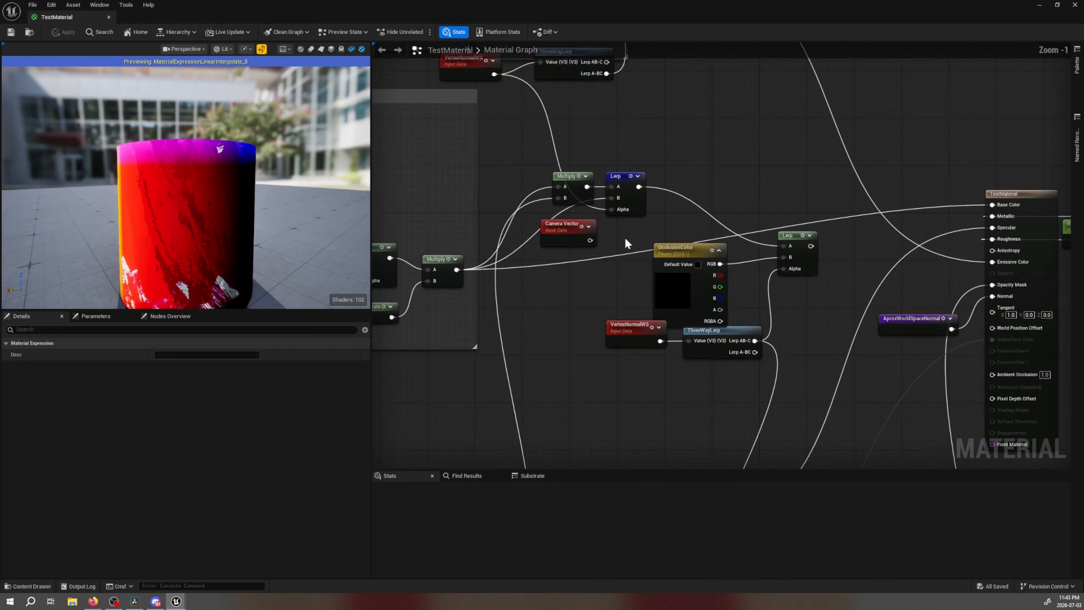
scroll(625, 238, up, 1)
right_drag(667, 124, 680, 225)
drag(595, 342, 623, 305)
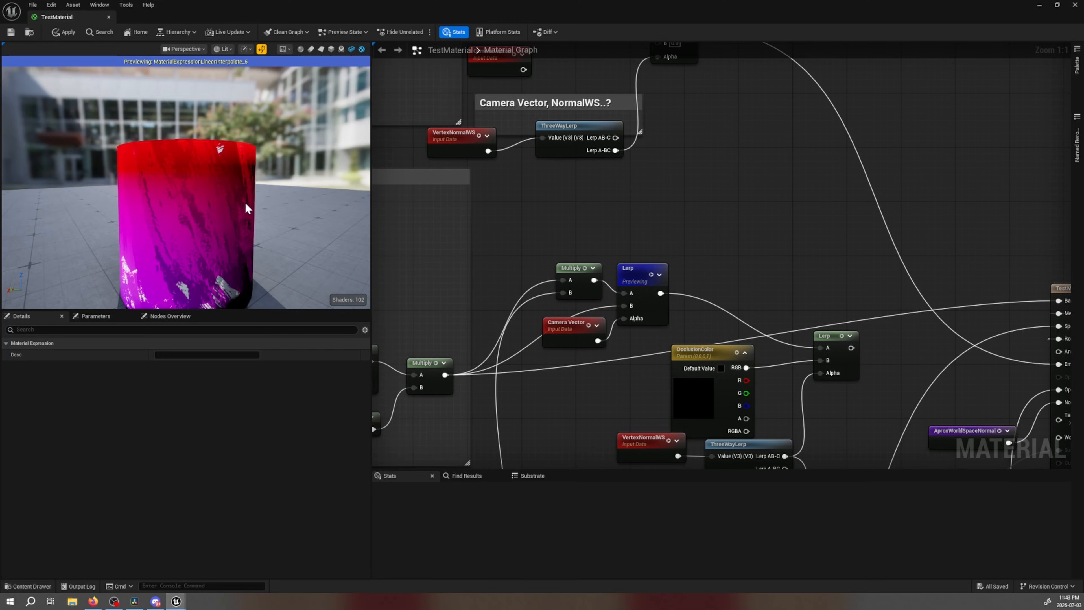
Check the Lerp's effect from other angles on the preview cylinder, and stop previewing the node
scroll(232, 203, up, 4)
scroll(232, 202, down, 5)
drag(232, 203, 284, 194)
right_drag(587, 191, 515, 198)
scroll(695, 259, down, 2)
click(548, 272)
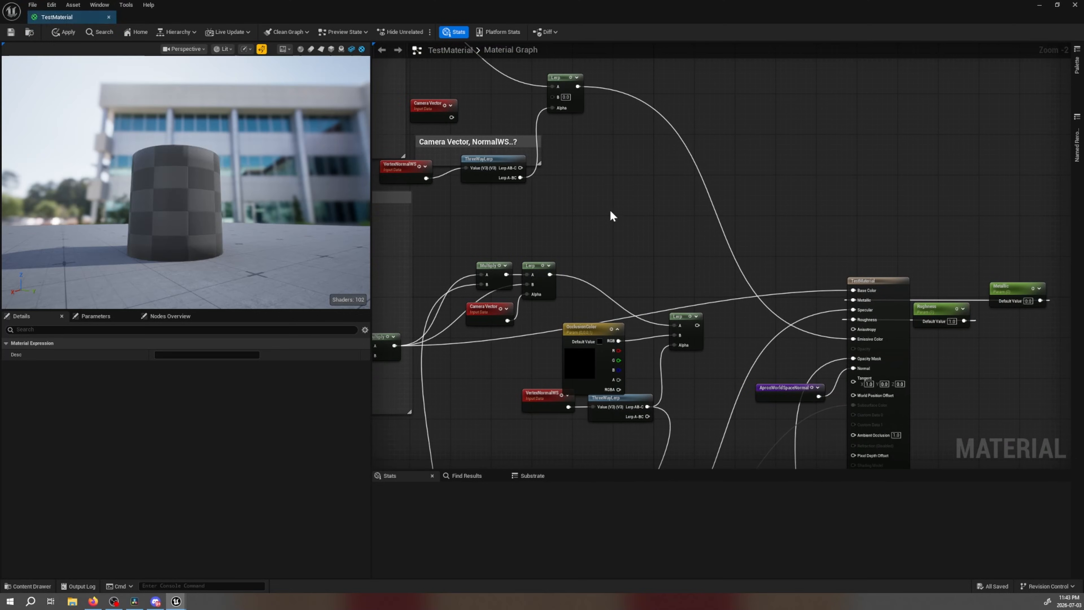
right_click(537, 256)
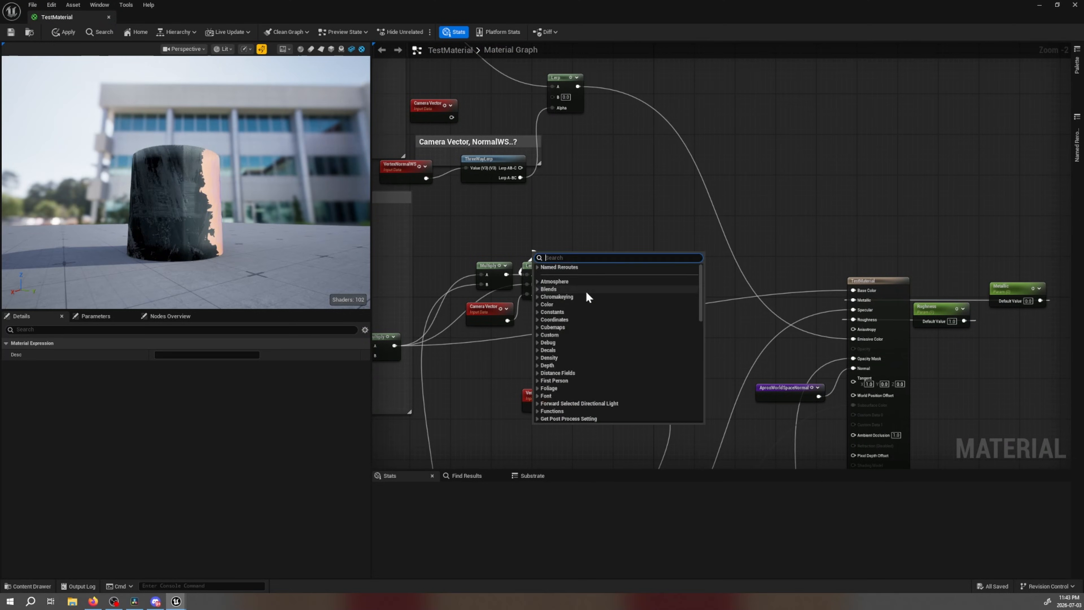
click(582, 242)
right_drag(581, 243, 816, 297)
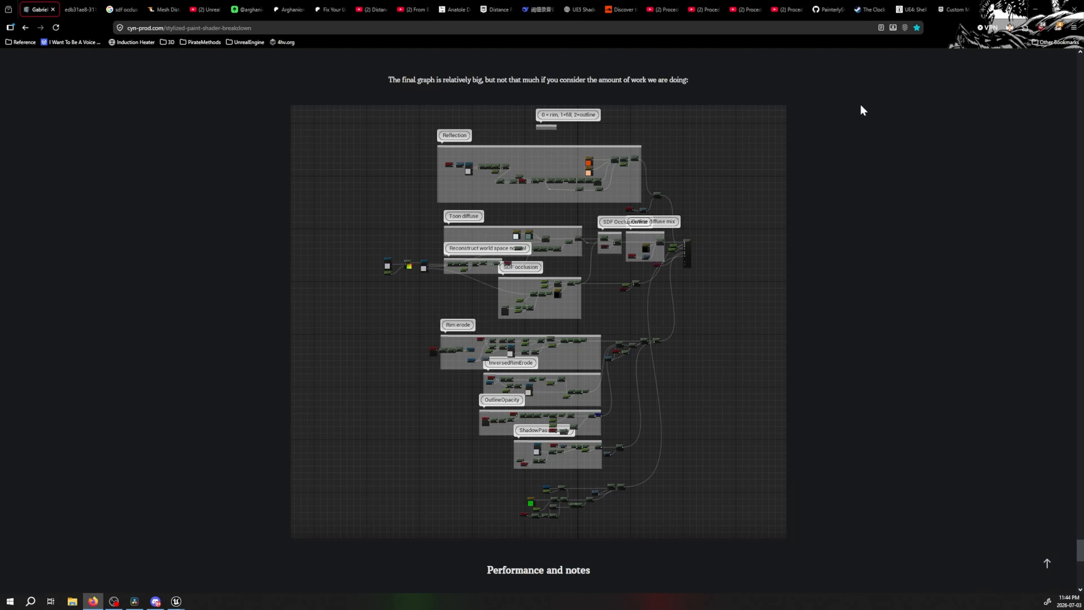
Switch to the browser's UE4 Shell based stroke material article and play its breakdown video from the start in full screen, pausing at shell 1
click(926, 6)
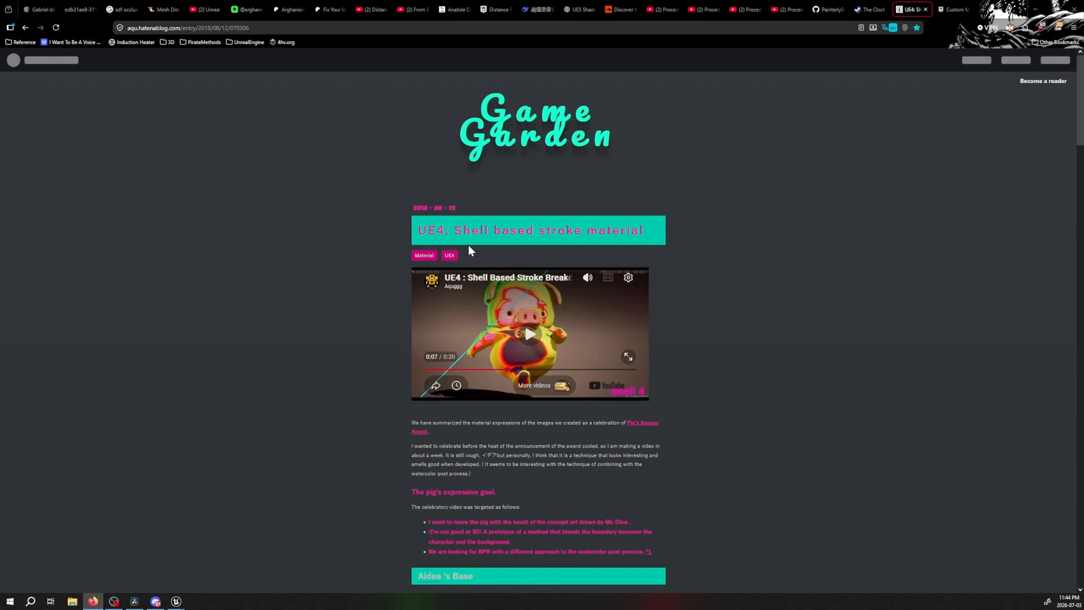
scroll(461, 261, down, 1)
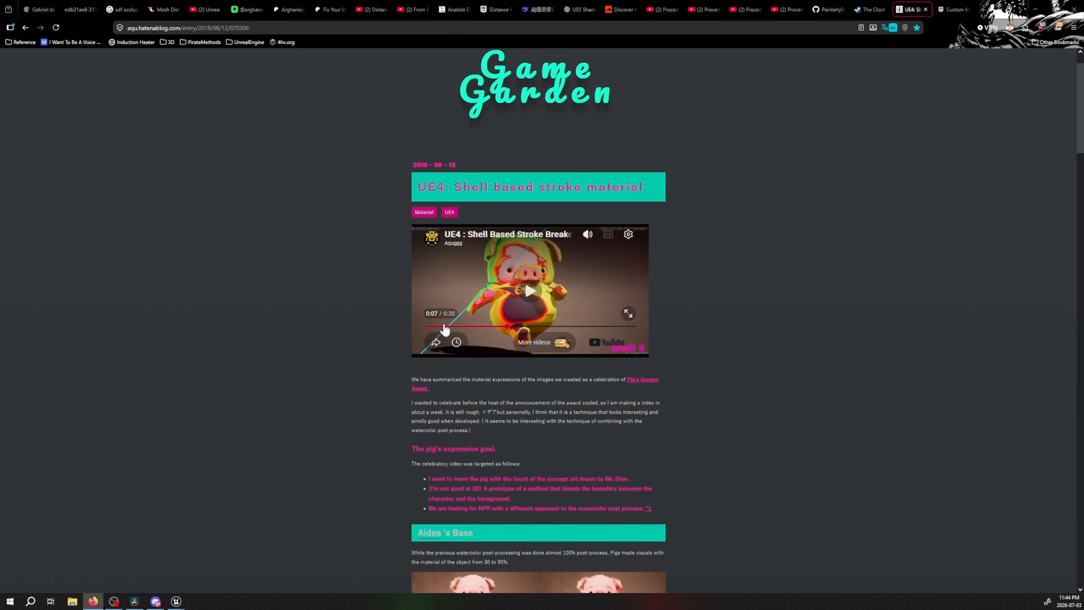
click(428, 326)
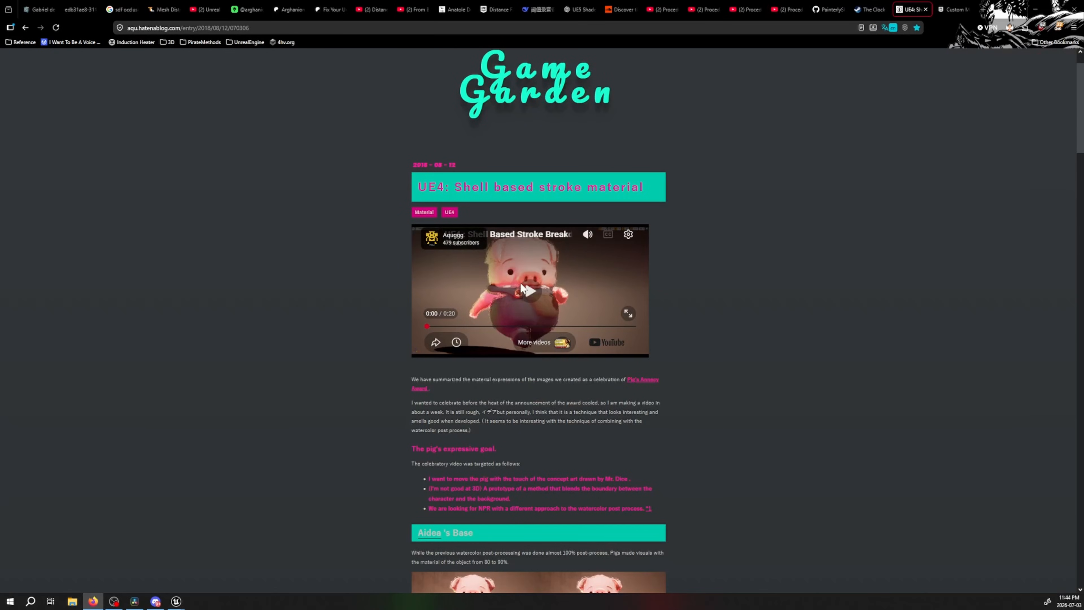
click(522, 286)
click(628, 313)
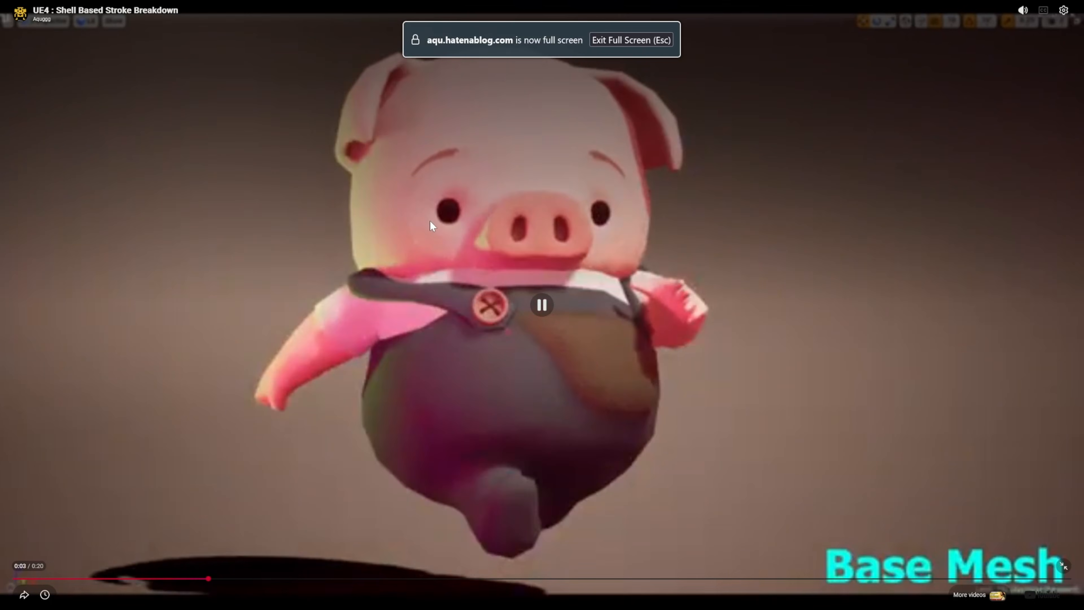
key(Escape)
click(525, 291)
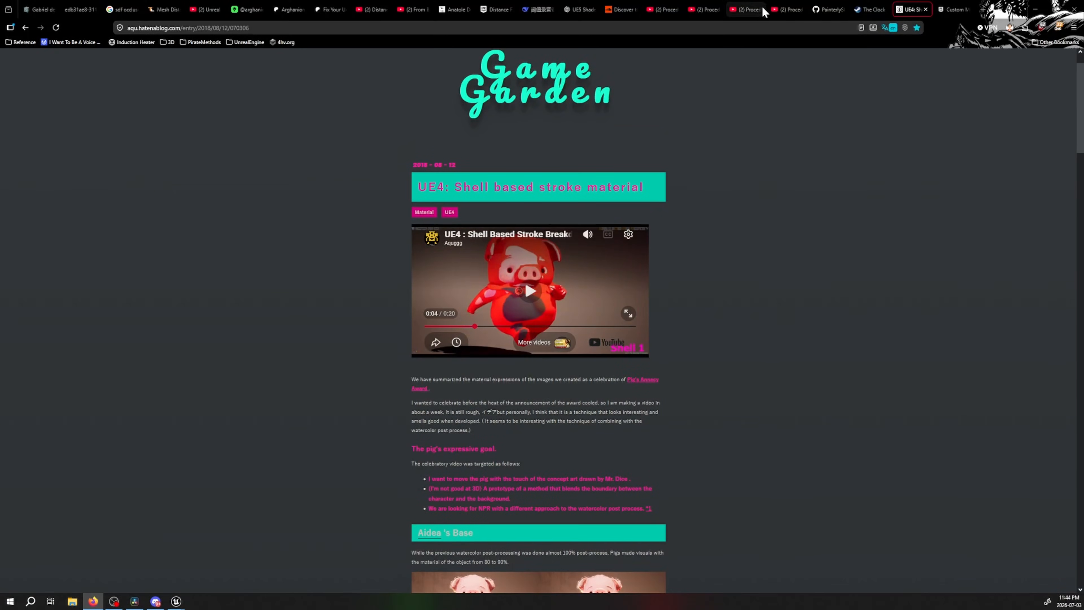
Skip the Procedural Painterly Shader Part 4 video to the Adding more Shells chapter and view the Construction Script's shell nodes in full screen
click(775, 9)
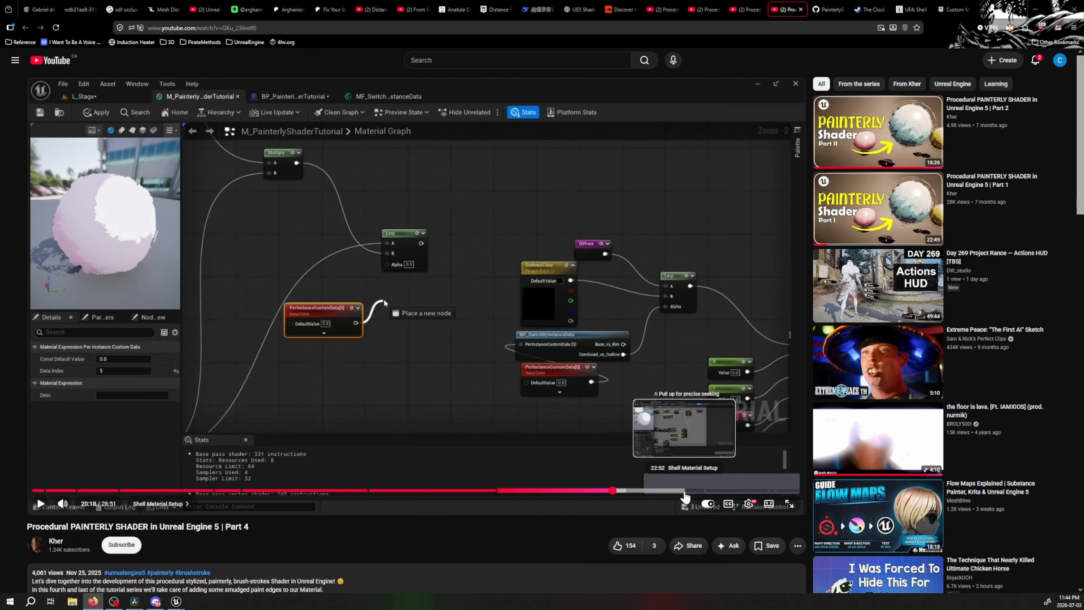
click(714, 491)
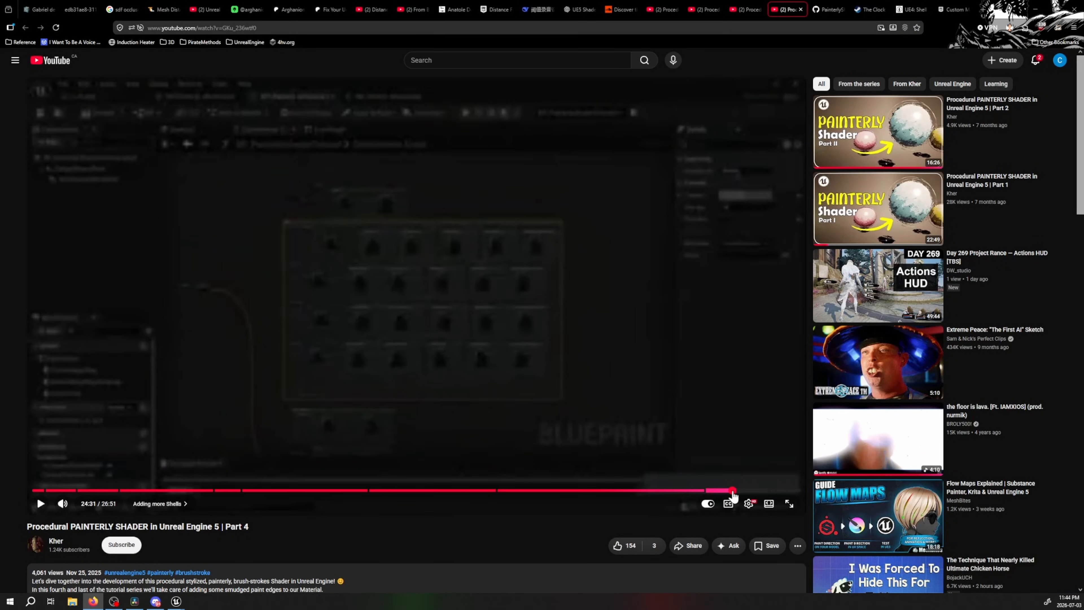
click(732, 491)
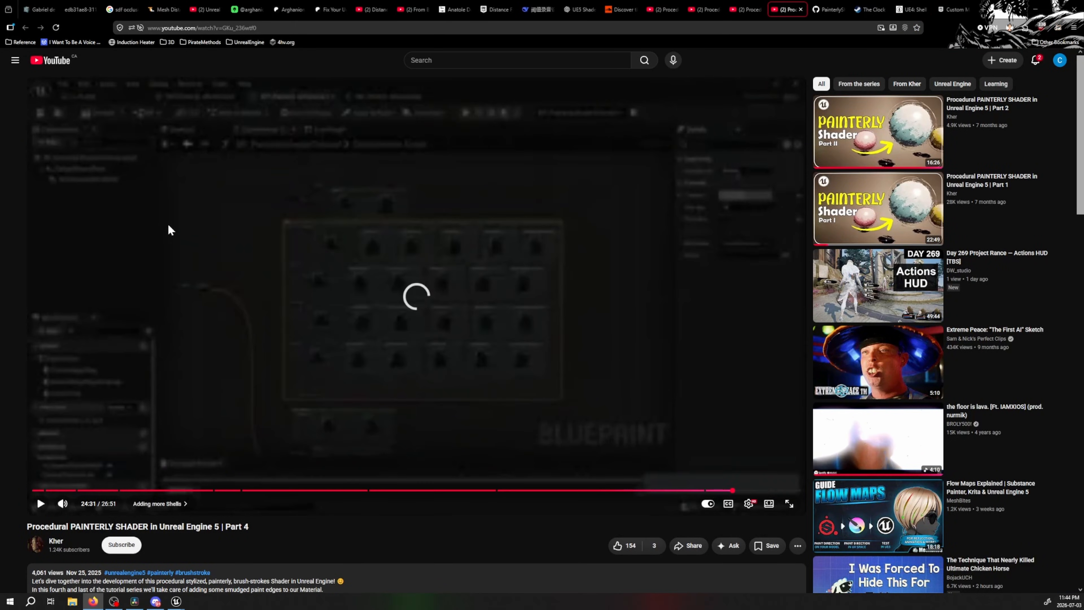
click(789, 504)
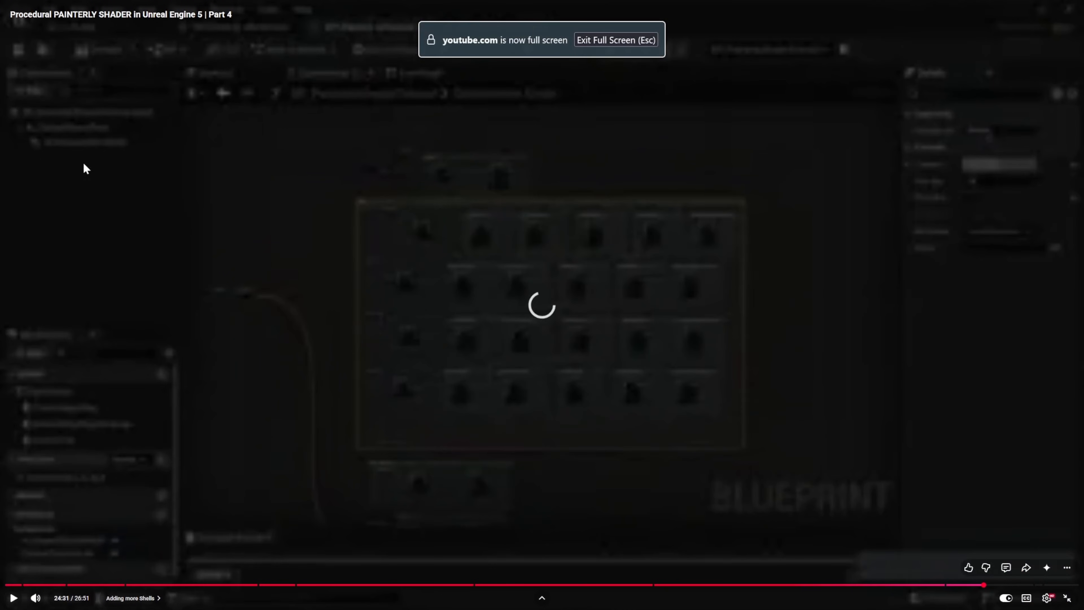
click(51, 149)
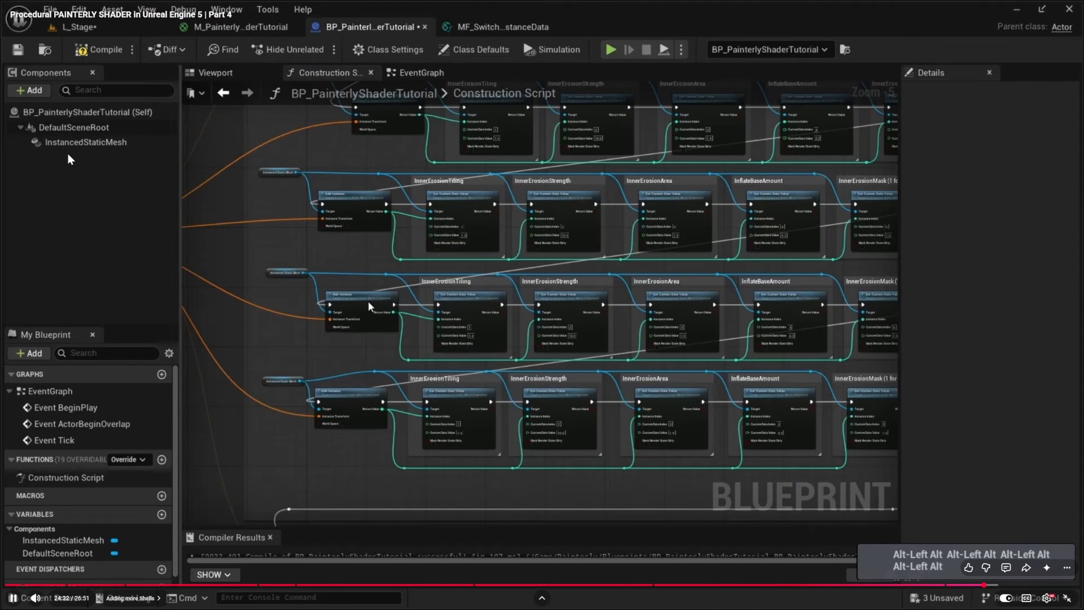
click(367, 301)
key(Escape)
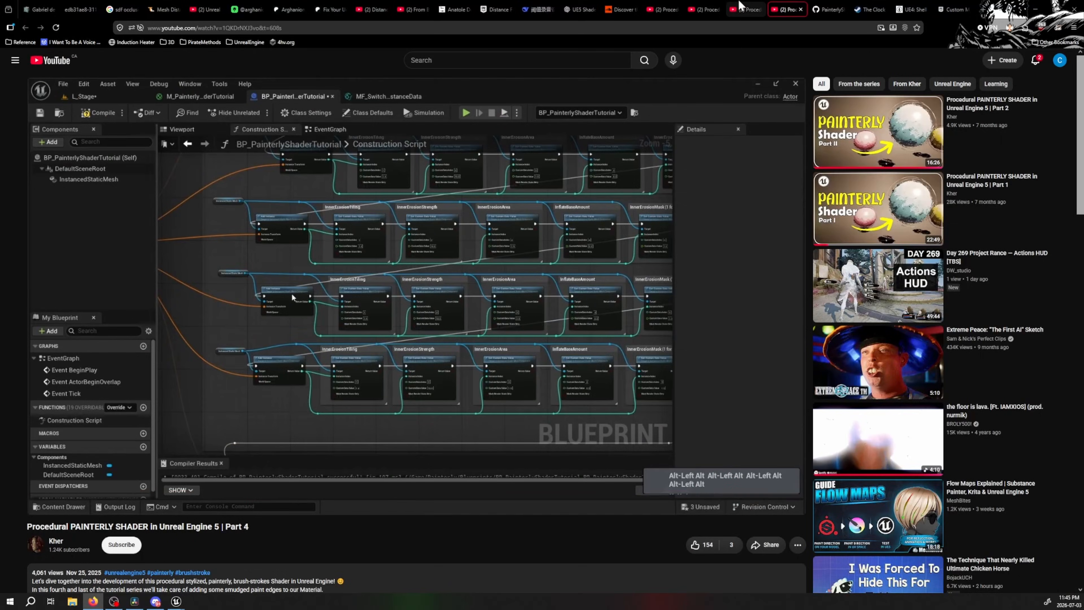
Return to the shell based stroke article and review its shell layering, texture, stroke procedure, Stroke Bloom and sample data sections
click(741, 4)
click(795, 5)
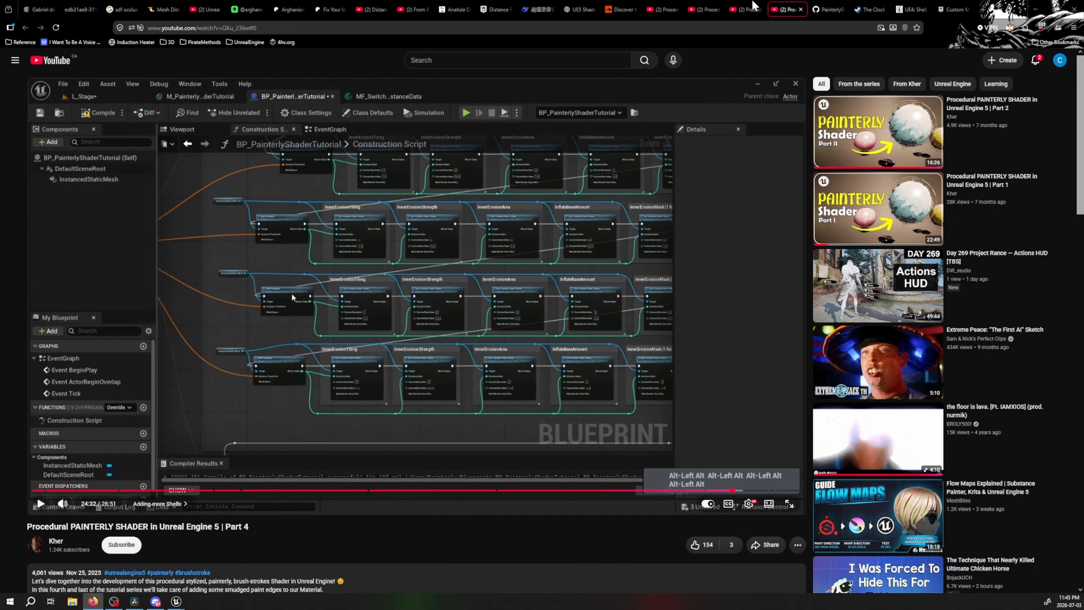
key(ctrl+Tab)
click(911, 9)
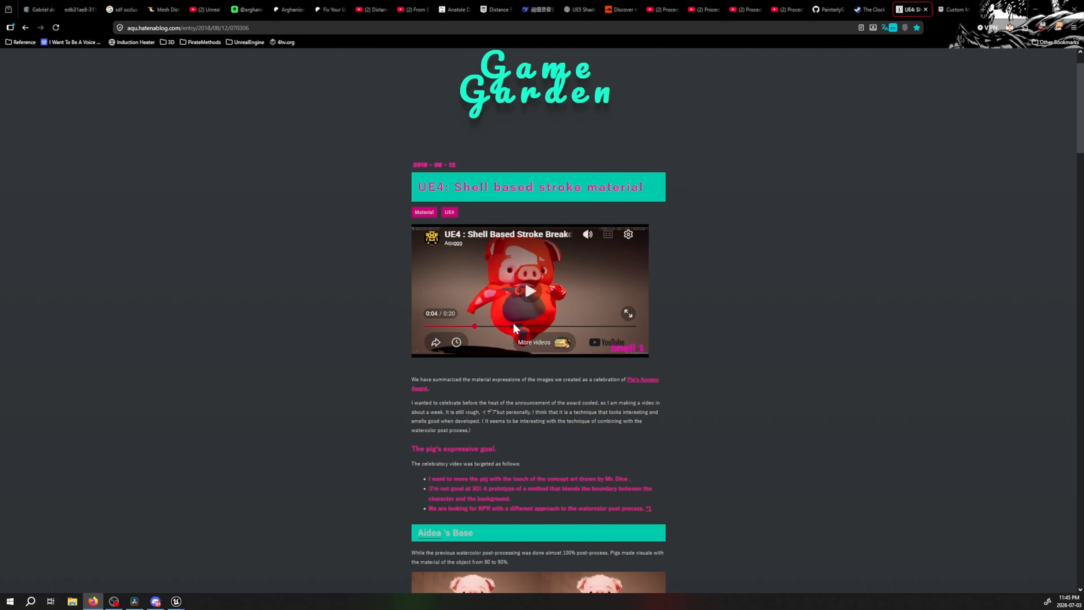
scroll(513, 328, down, 14)
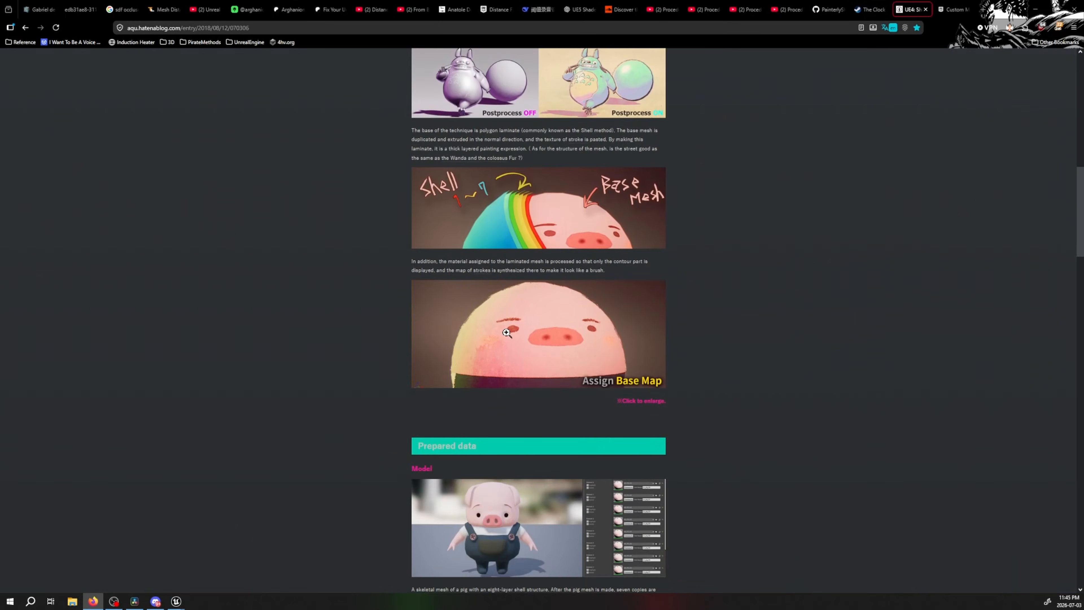
scroll(507, 333, down, 16)
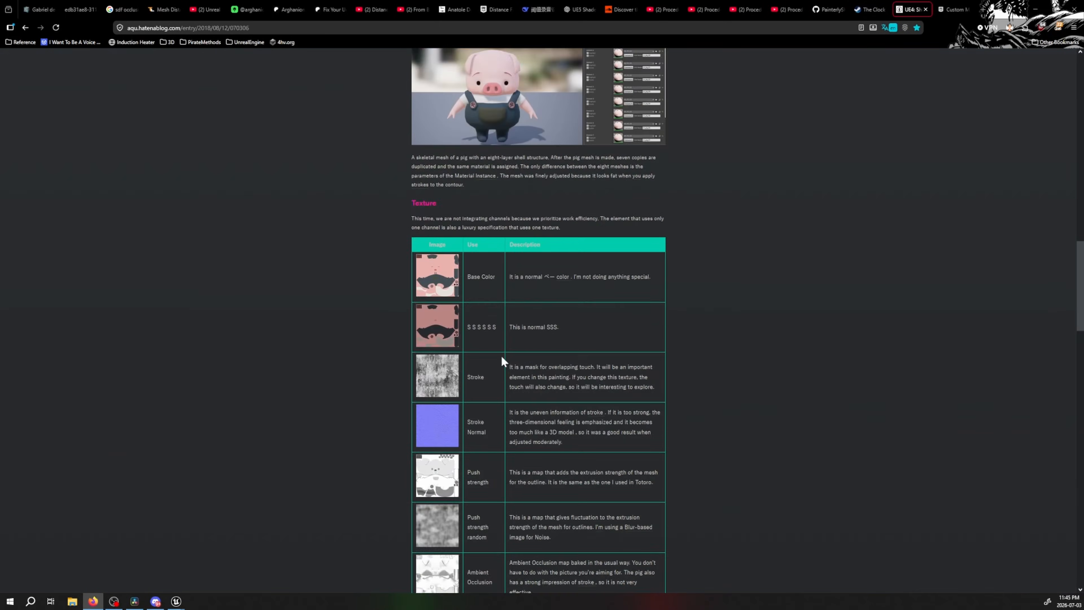
scroll(503, 357, down, 13)
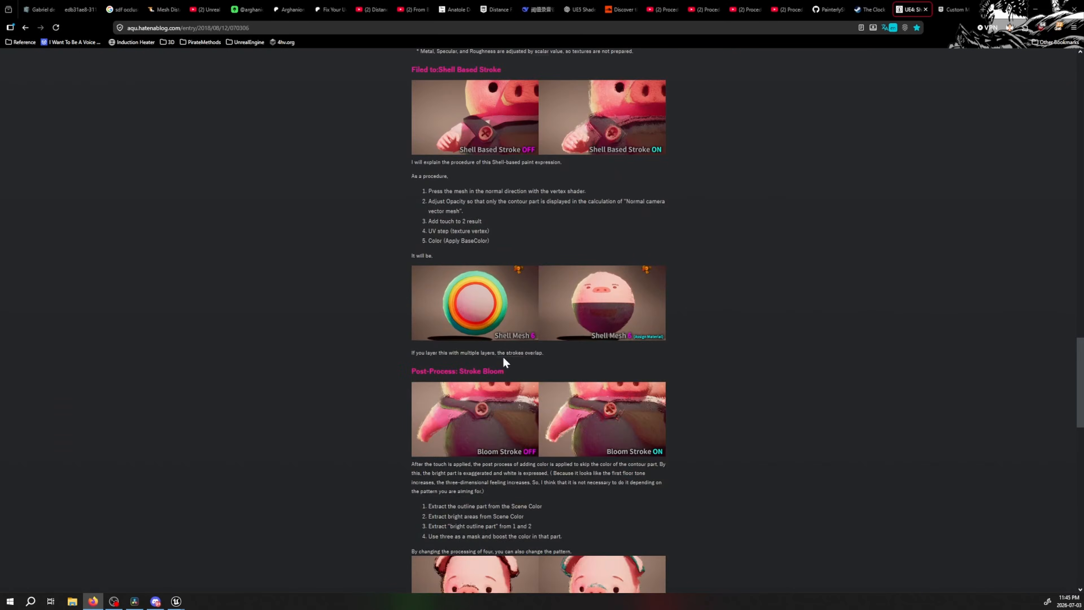
scroll(503, 357, down, 11)
scroll(503, 356, up, 6)
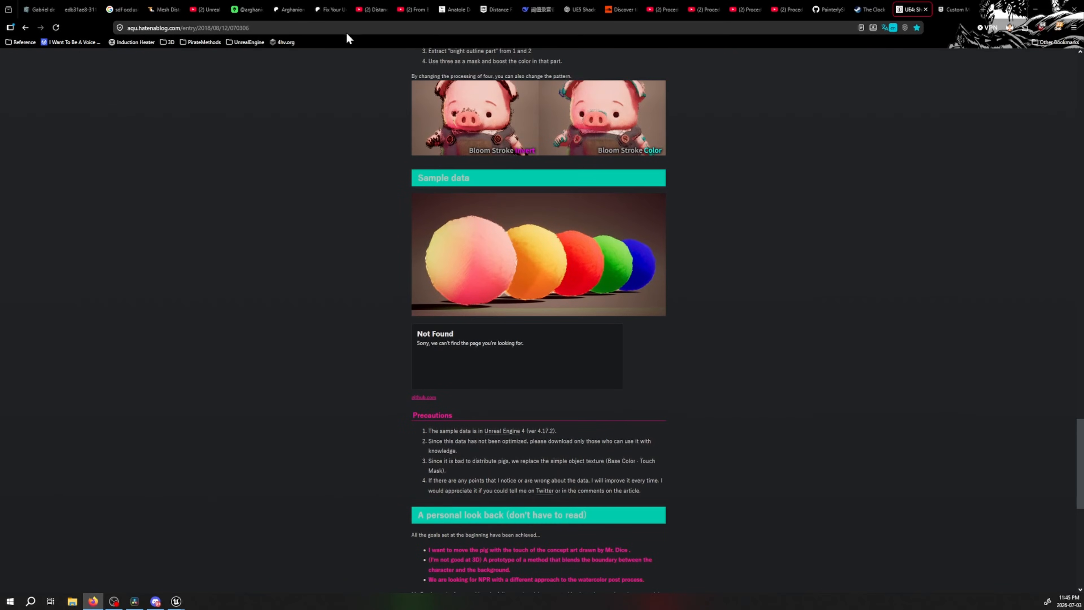